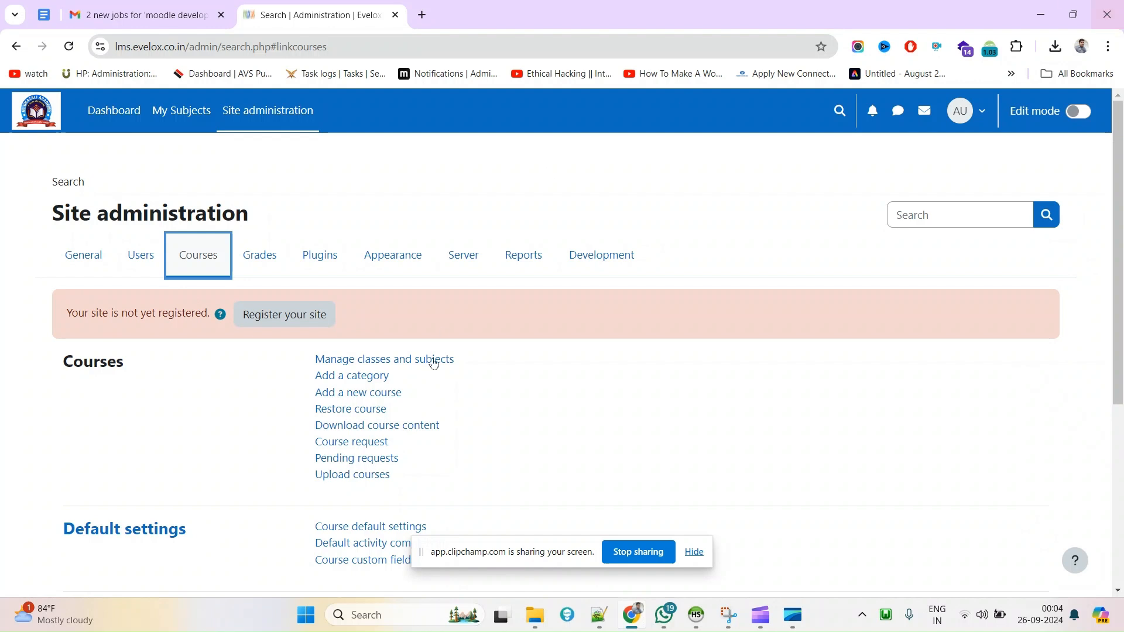
# Step: Open the management page for classes and subjects from the site's course administration settings
pyautogui.click(700, 553)
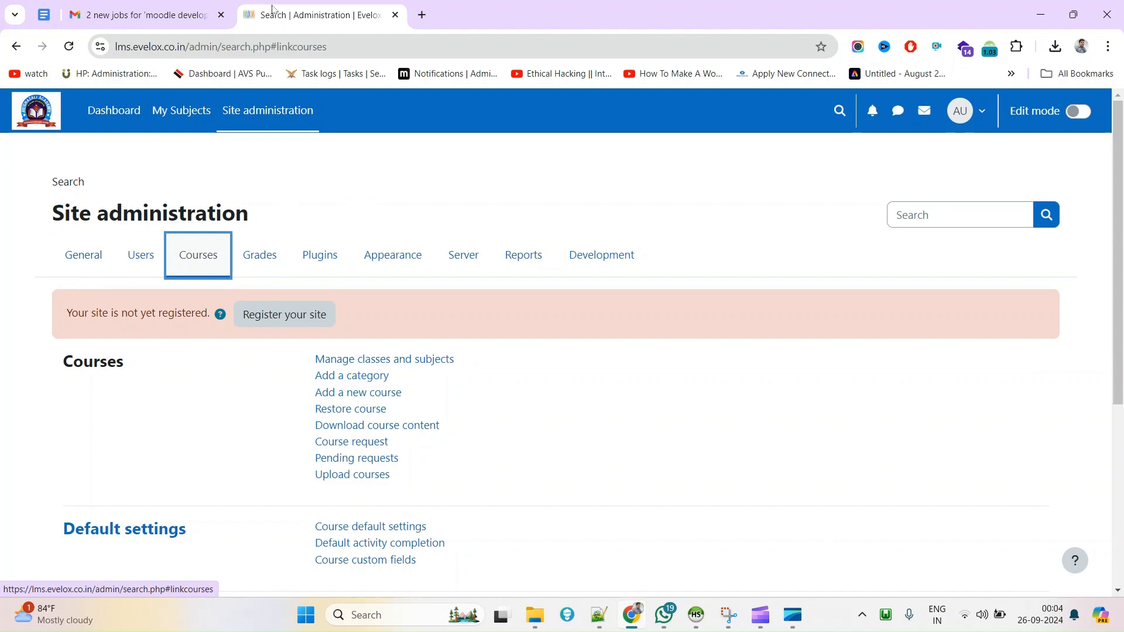
pyautogui.moveTo(298, 368); pyautogui.dragTo(379, 366)
pyautogui.click(380, 366)
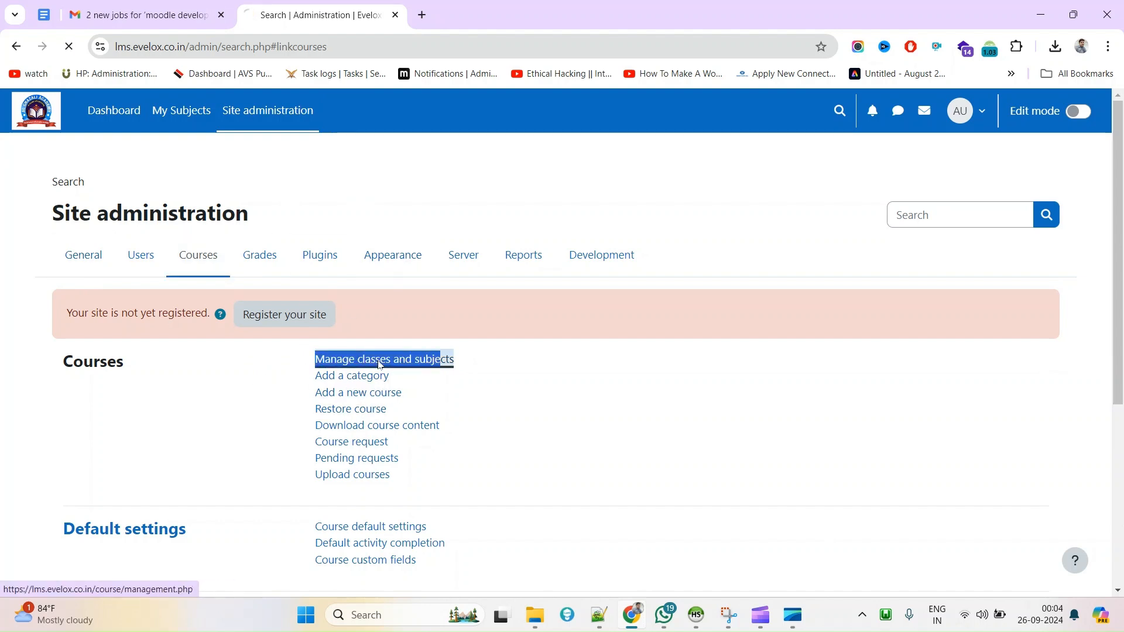
# Step: Examine the list of classes and the subjects belonging to the Internal Training class
pyautogui.scroll(-3, 477, 444)
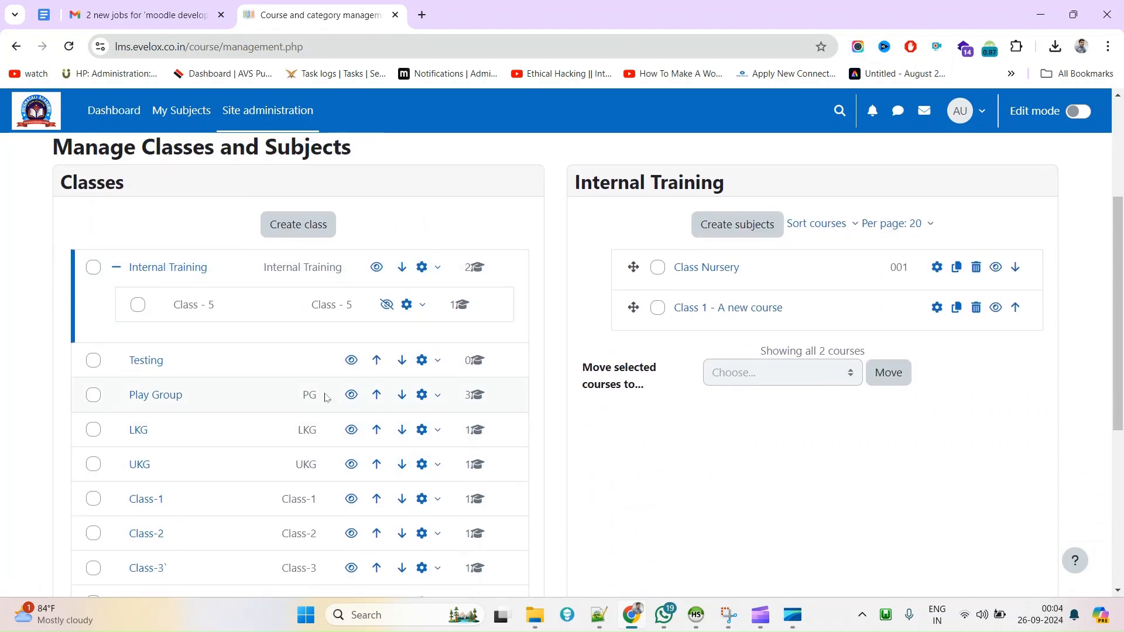
pyautogui.scroll(2, 56, 432)
pyautogui.doubleClick(75, 317)
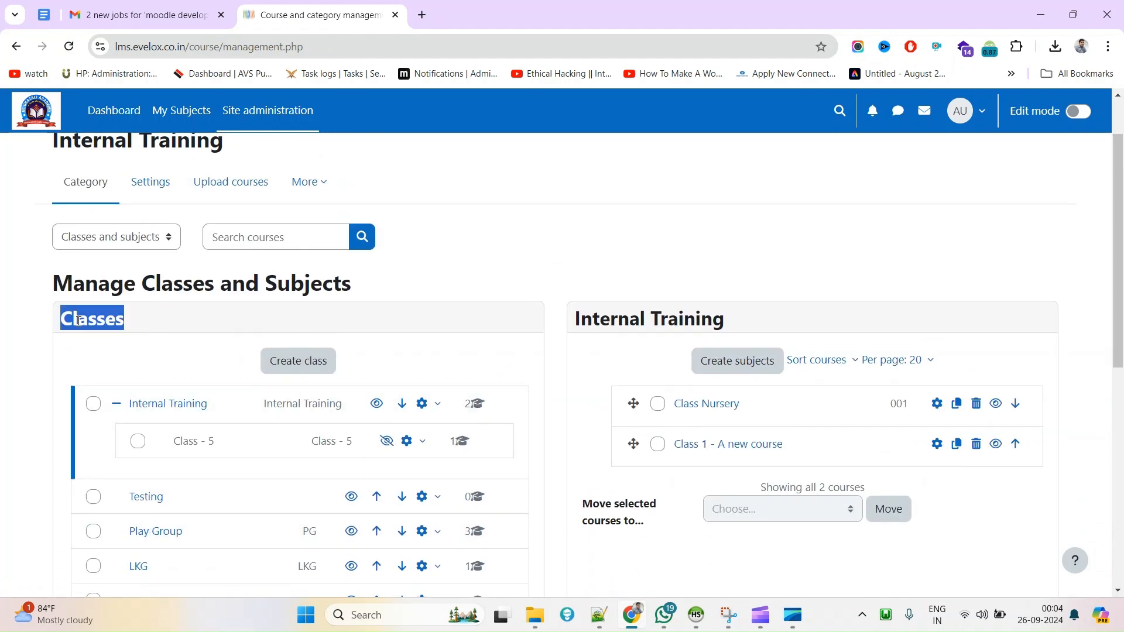
pyautogui.scroll(-5, 410, 469)
pyautogui.scroll(4, 976, 219)
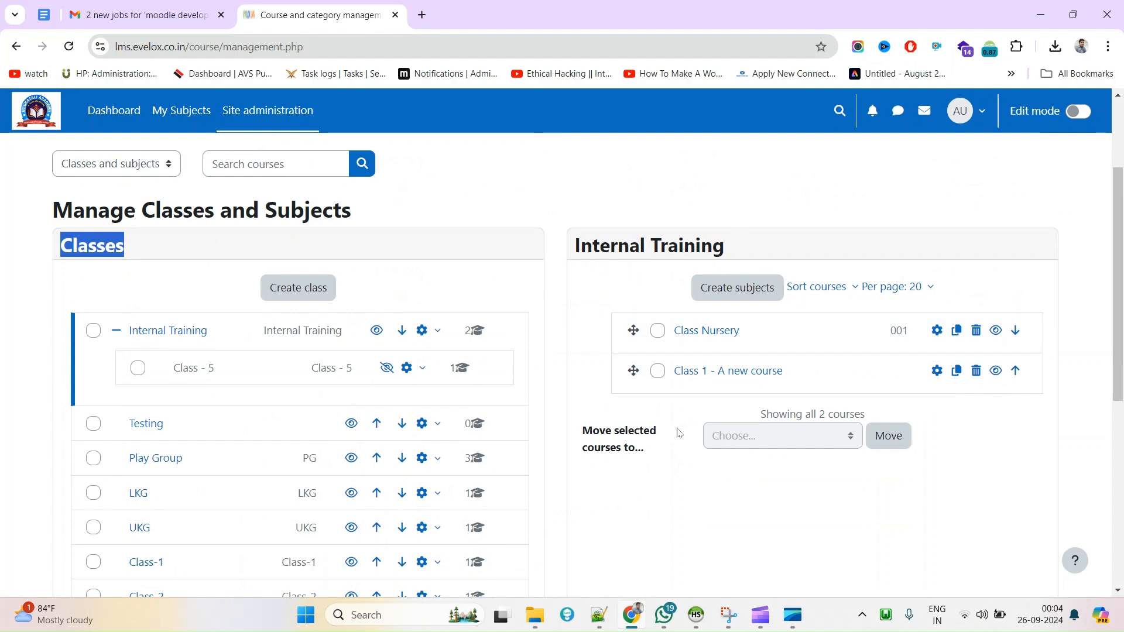
pyautogui.scroll(-6, 625, 381)
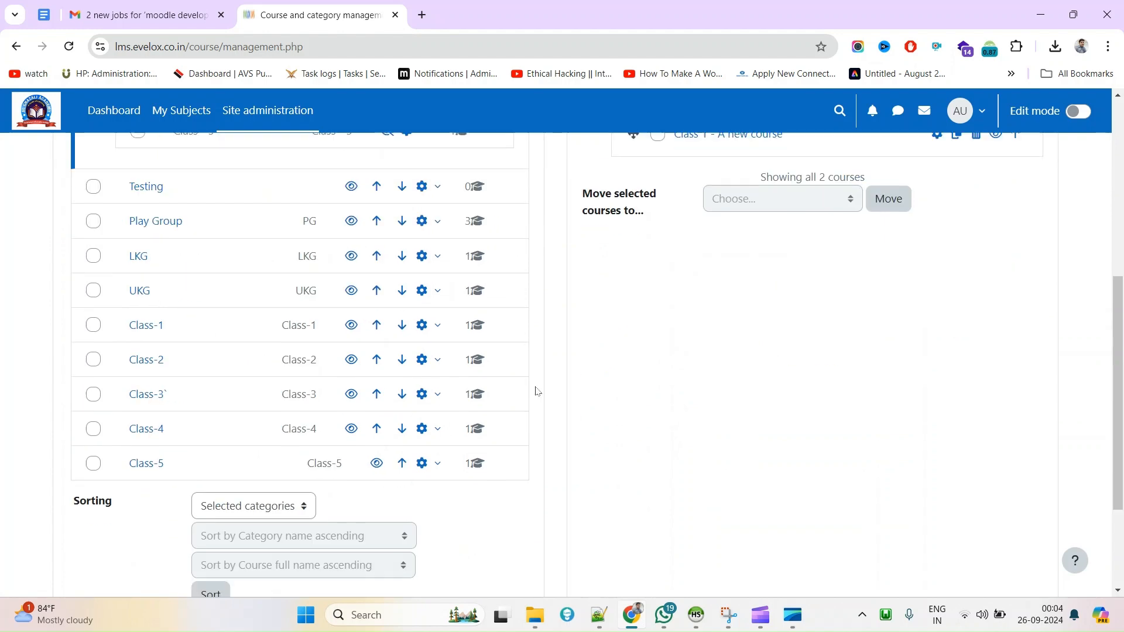
pyautogui.scroll(4, 283, 374)
pyautogui.scroll(-5, 237, 486)
pyautogui.scroll(5, 258, 443)
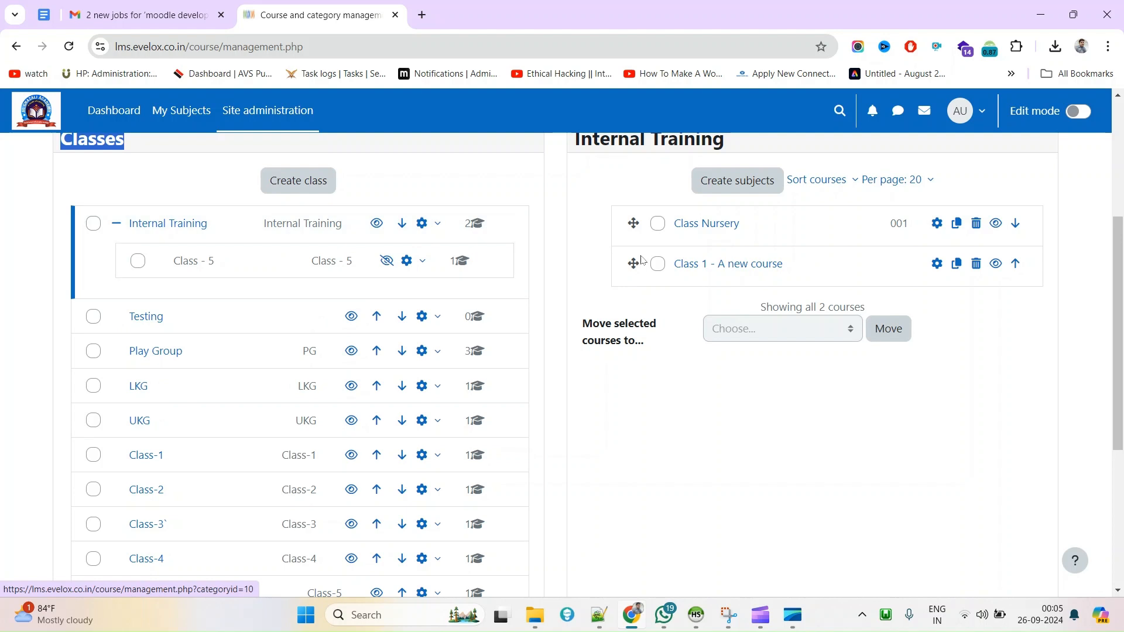
pyautogui.scroll(1, 613, 242)
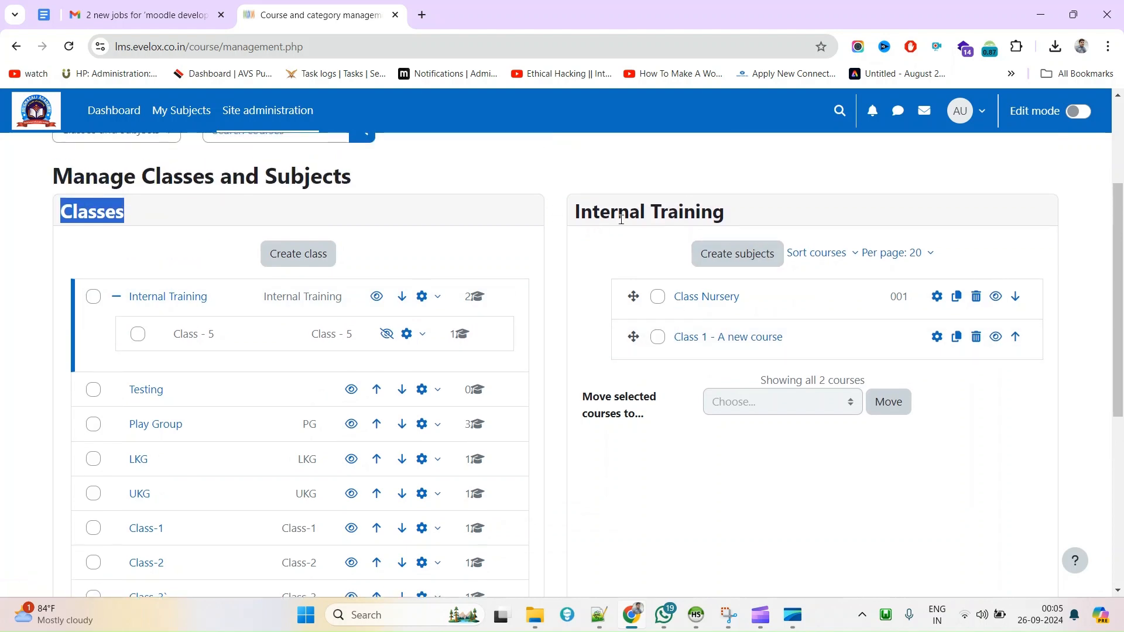
pyautogui.scroll(-2, 268, 520)
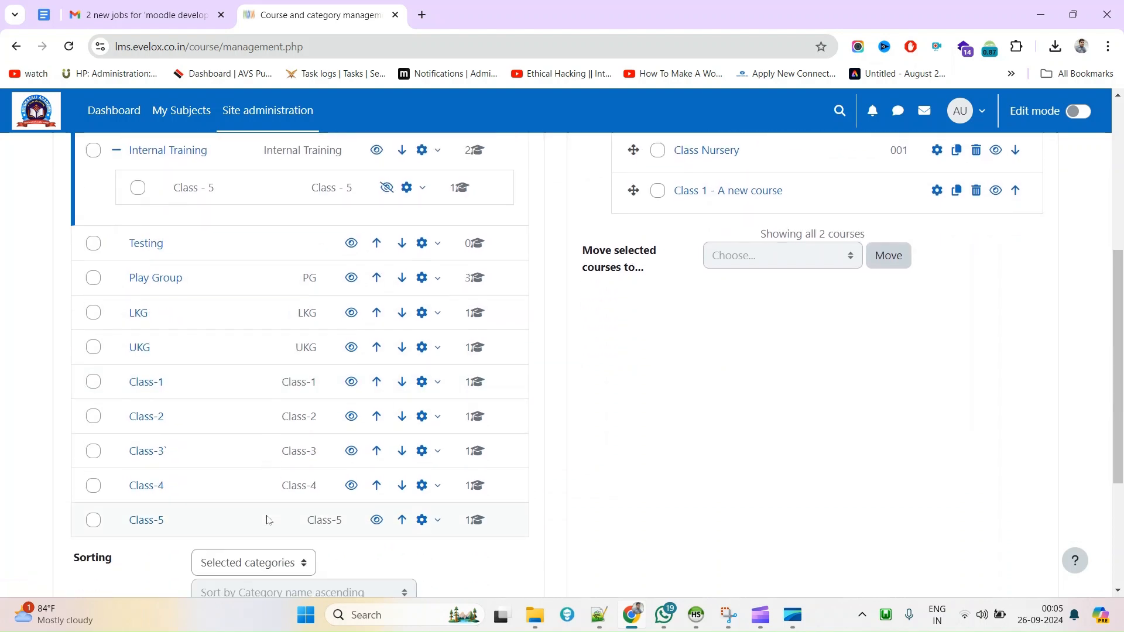
pyautogui.scroll(1, 268, 519)
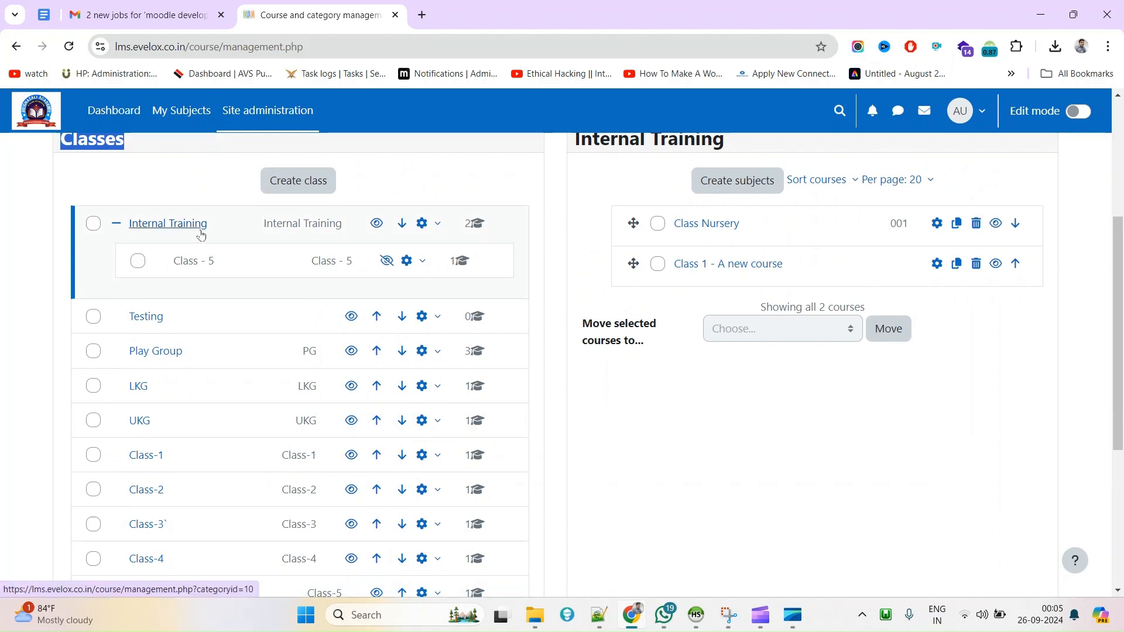
# Step: Select Class - 5 under Internal Training and start creating a new subject in it
pyautogui.click(198, 268)
pyautogui.scroll(-3, 204, 281)
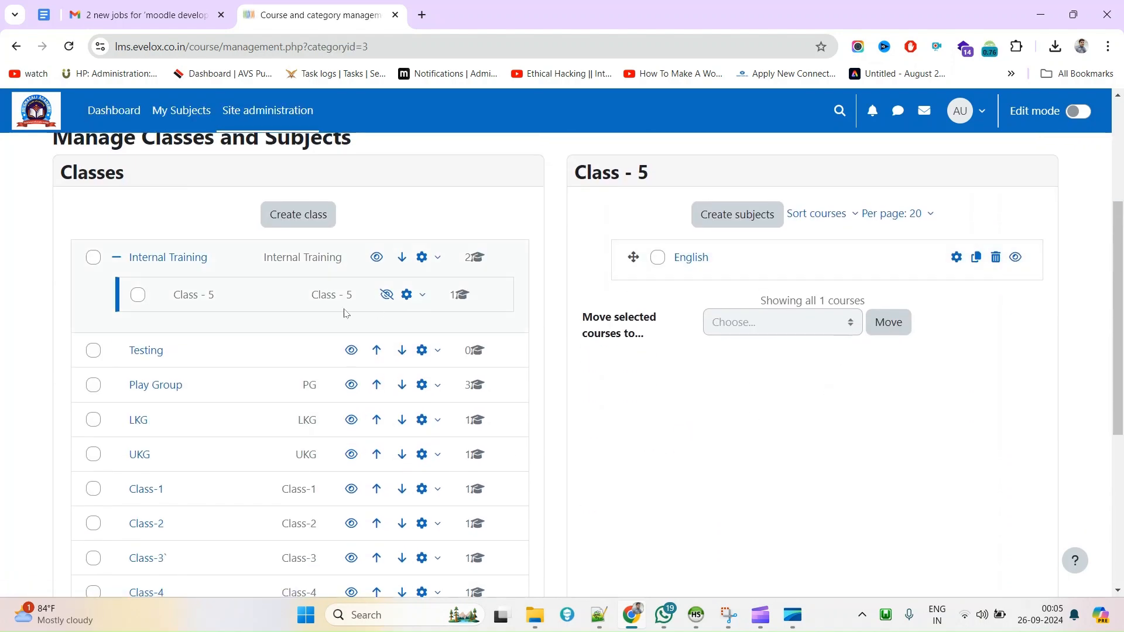
pyautogui.click(205, 300)
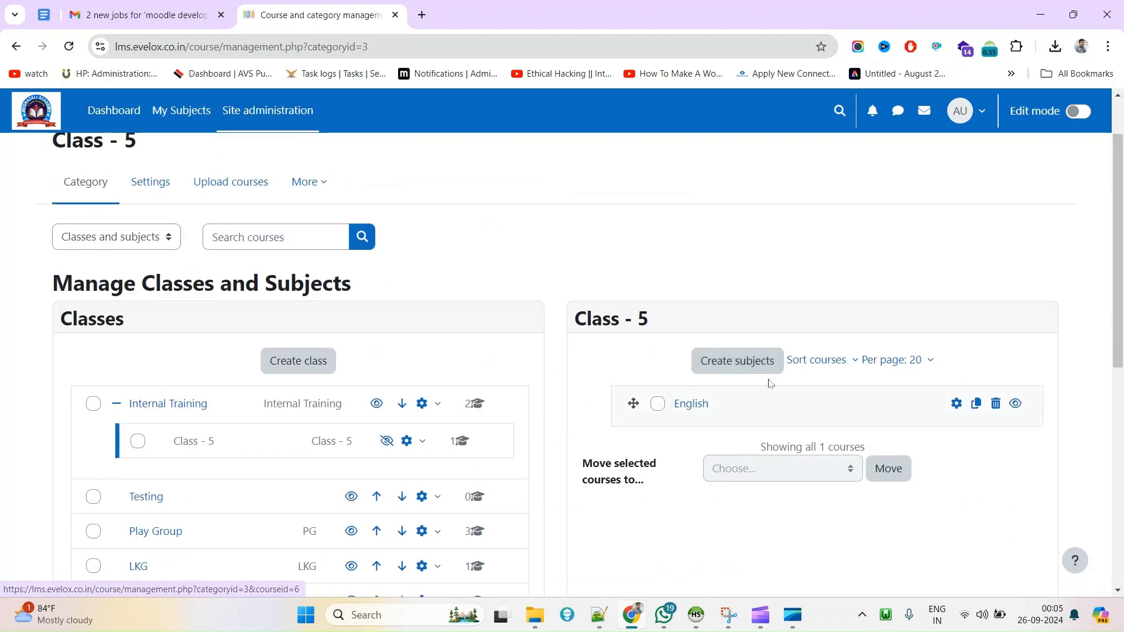
pyautogui.tripleClick(597, 324)
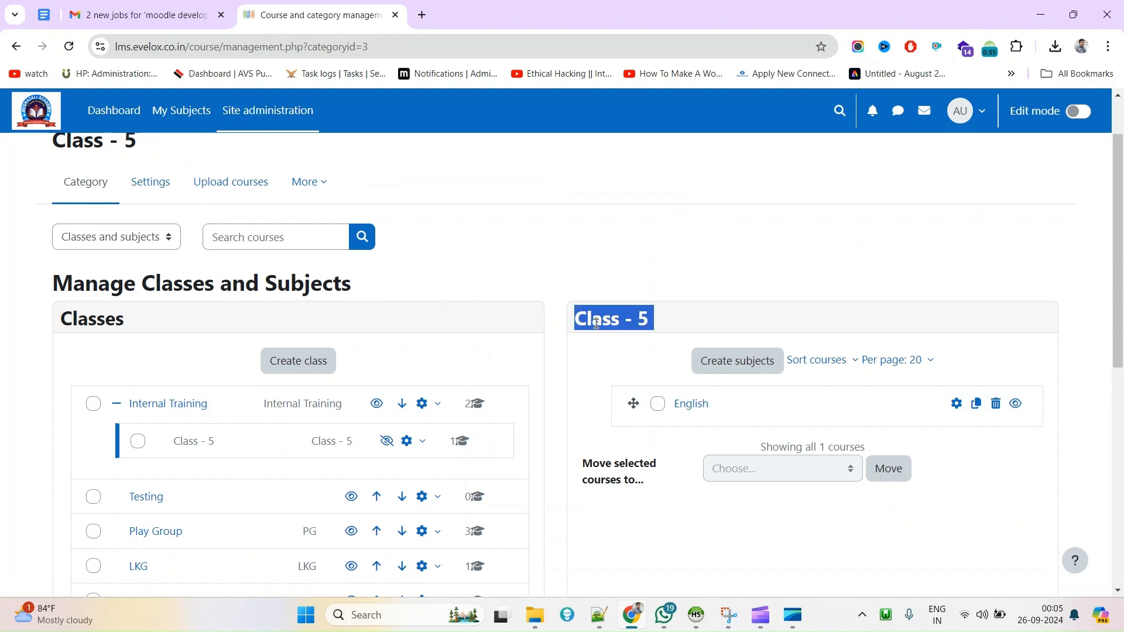
pyautogui.scroll(-1, 694, 430)
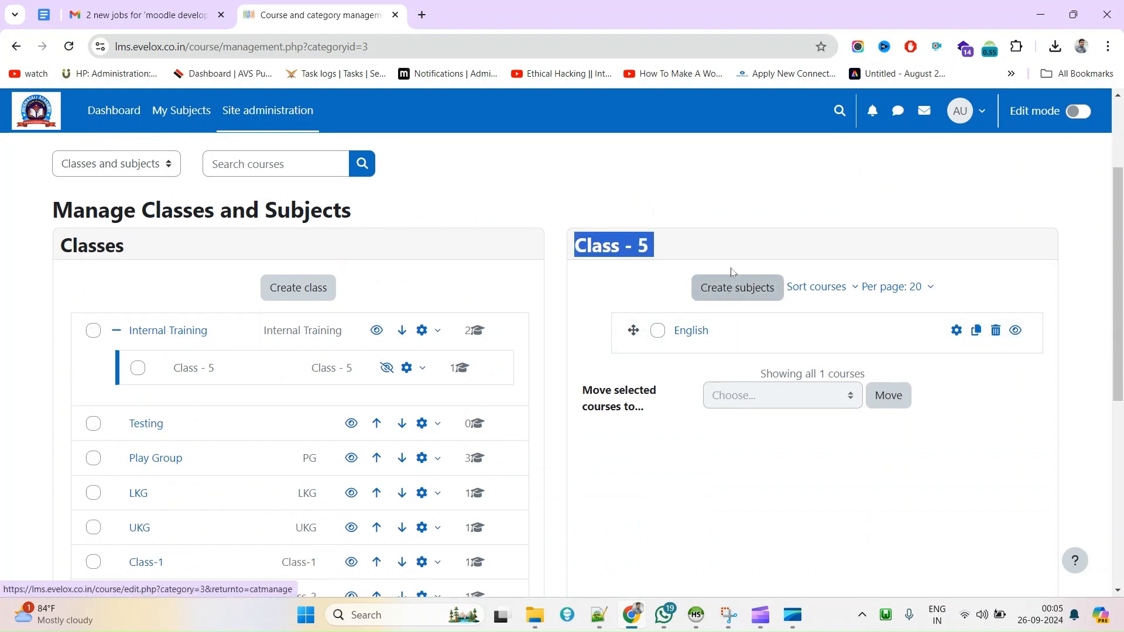
pyautogui.click(717, 247)
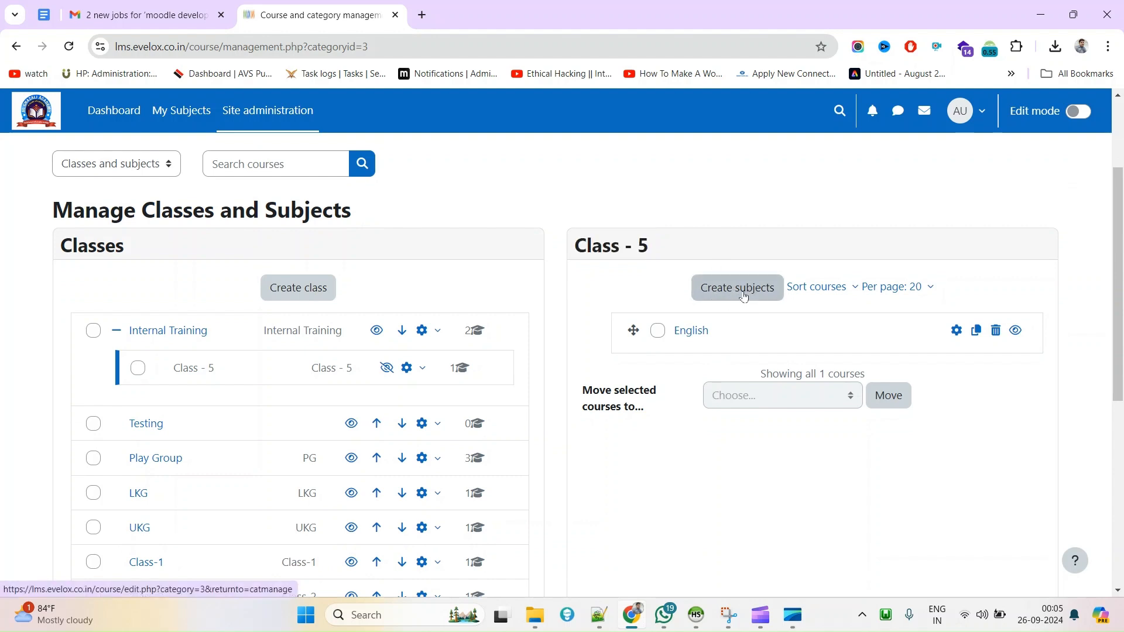
pyautogui.click(745, 288)
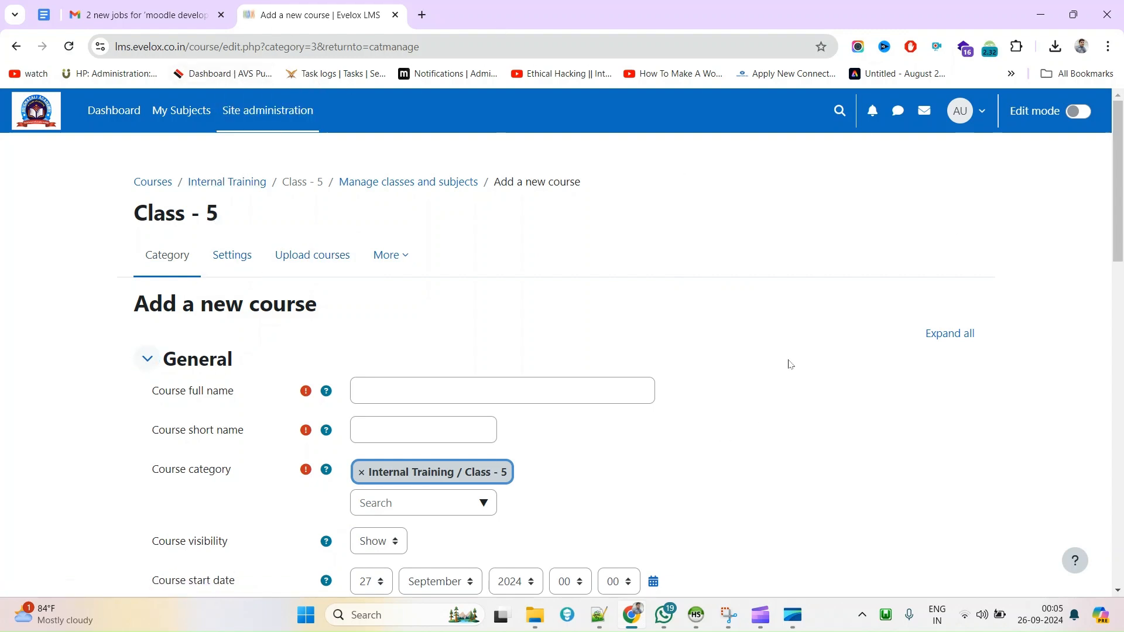
# Step: Enter "Class 5 Maths" as both the full name and the short name of the new course
pyautogui.scroll(-1, 319, 425)
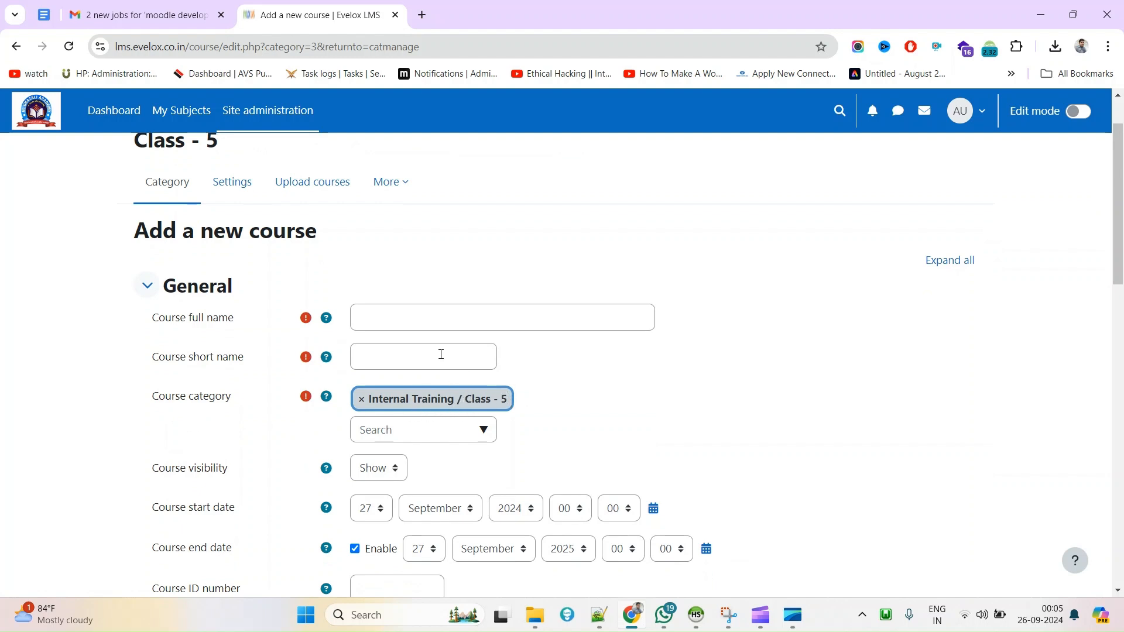
pyautogui.click(398, 325)
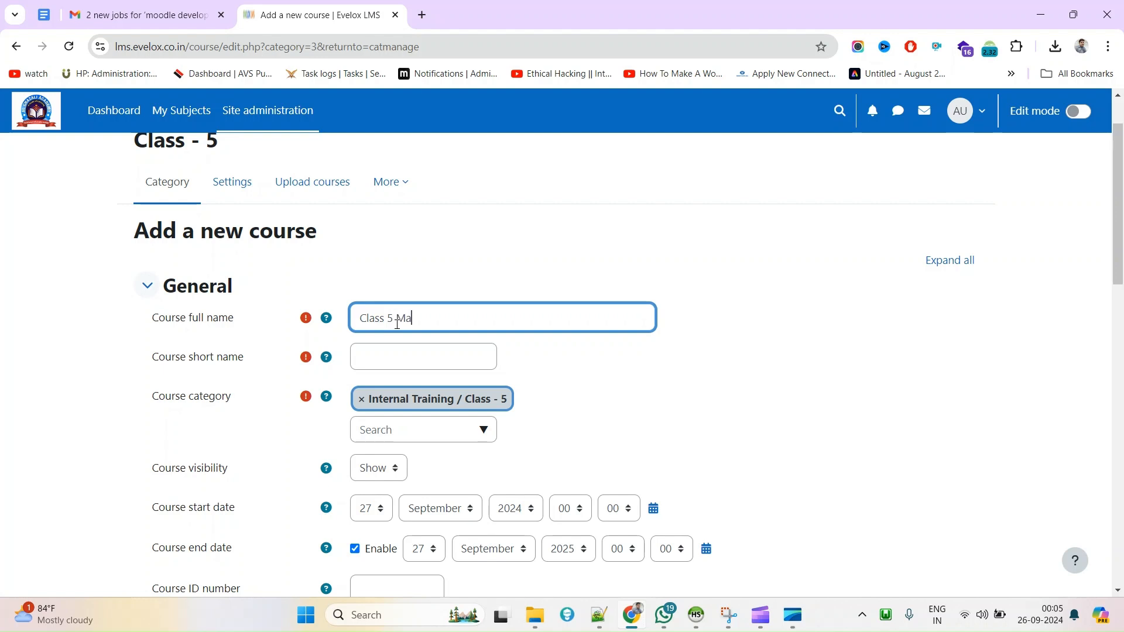
pyautogui.hotkey('ctrl', 'a')
pyautogui.hotkey('ctrl', 'c')
pyautogui.click(401, 364)
pyautogui.hotkey('ctrl', 'v')
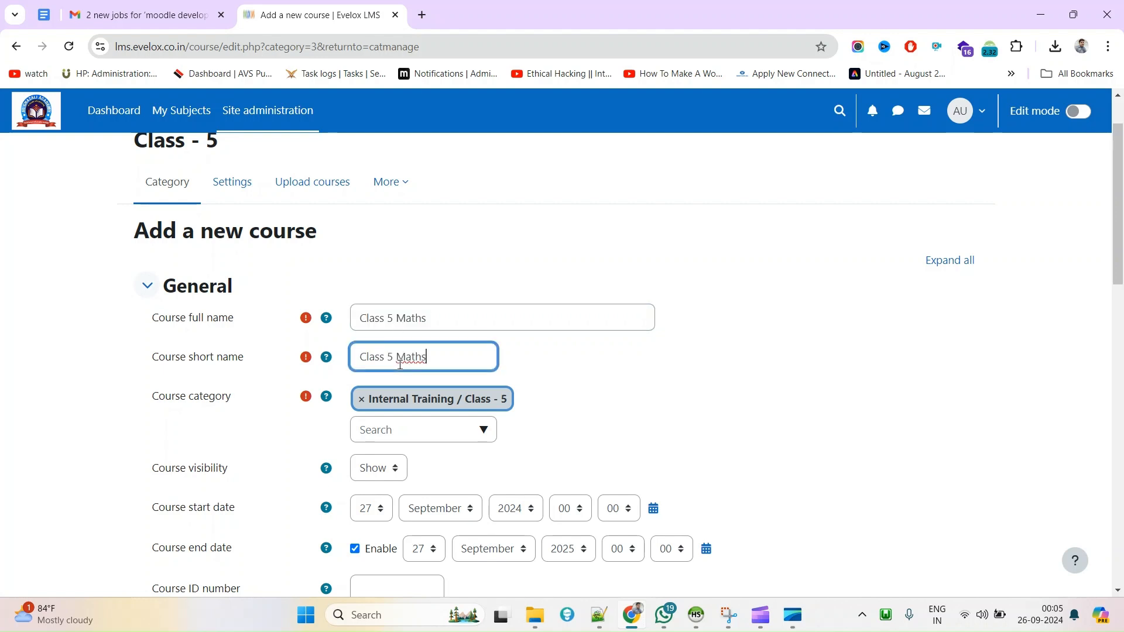
pyautogui.click(455, 312)
# Step: Disable the end date of the Class 5 Maths course
pyautogui.scroll(-6, 620, 432)
pyautogui.scroll(3, 565, 402)
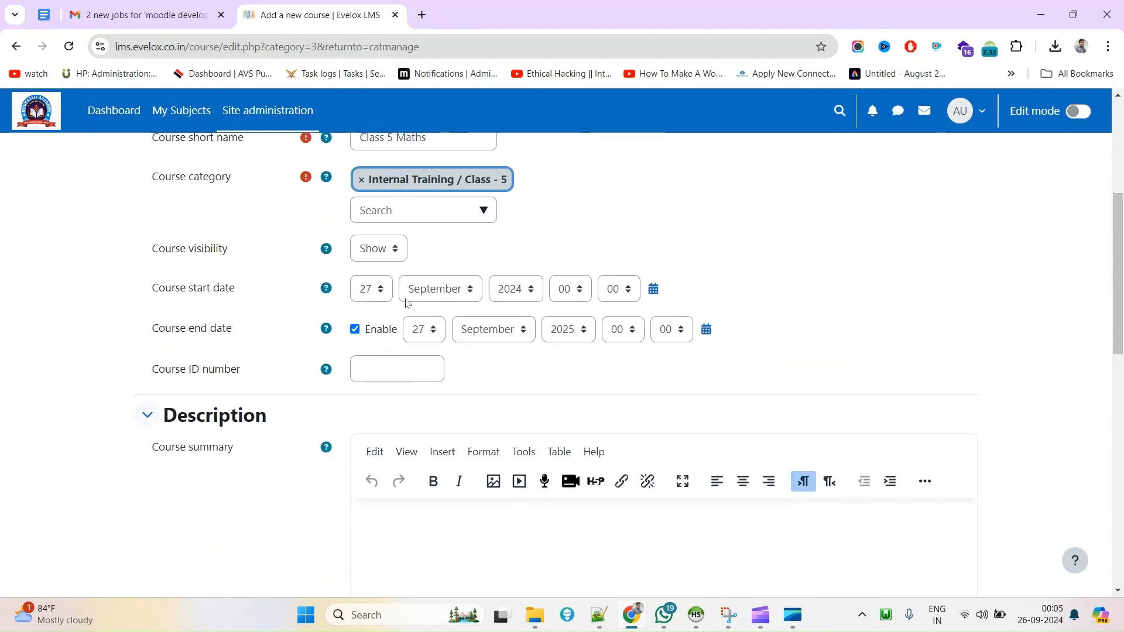
pyautogui.moveTo(151, 291); pyautogui.dragTo(235, 304)
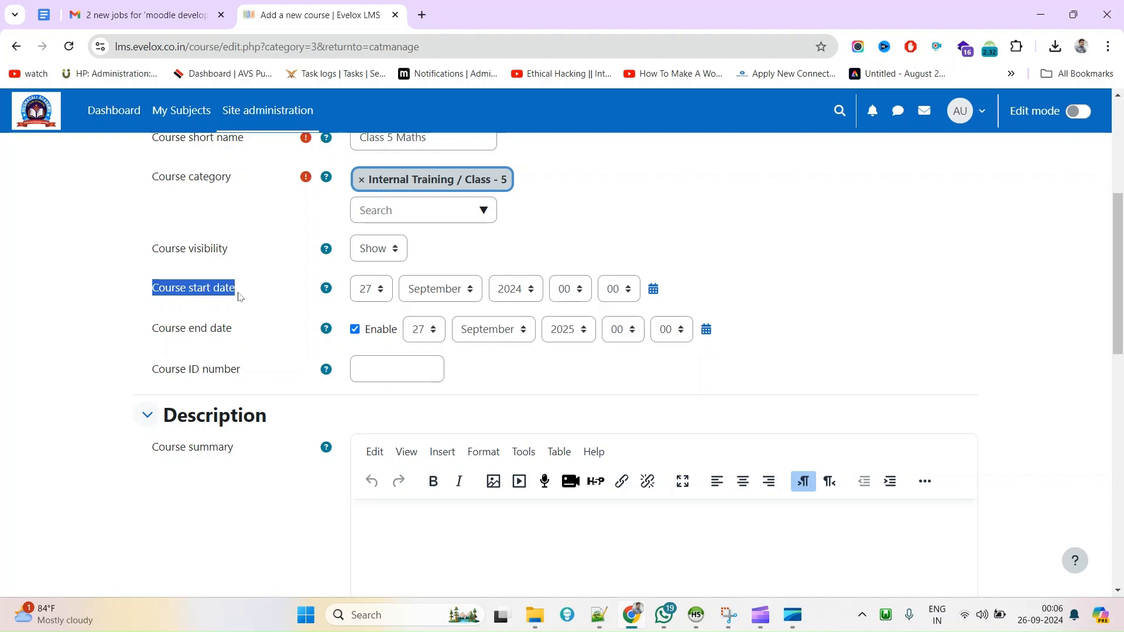
pyautogui.scroll(3, 334, 267)
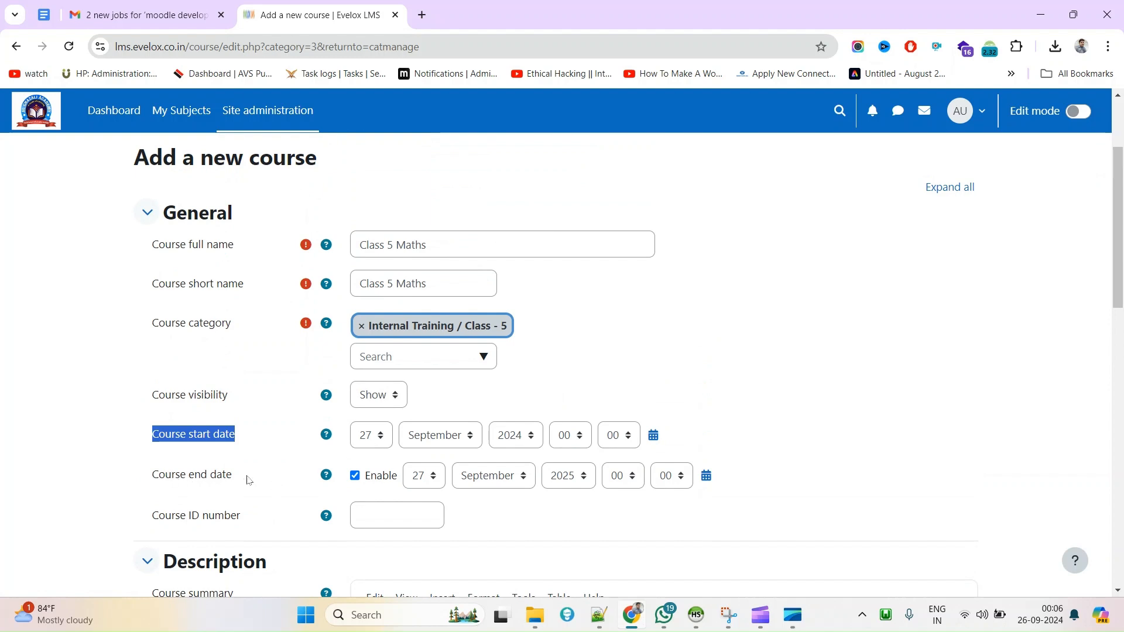
pyautogui.click(355, 475)
pyautogui.click(159, 483)
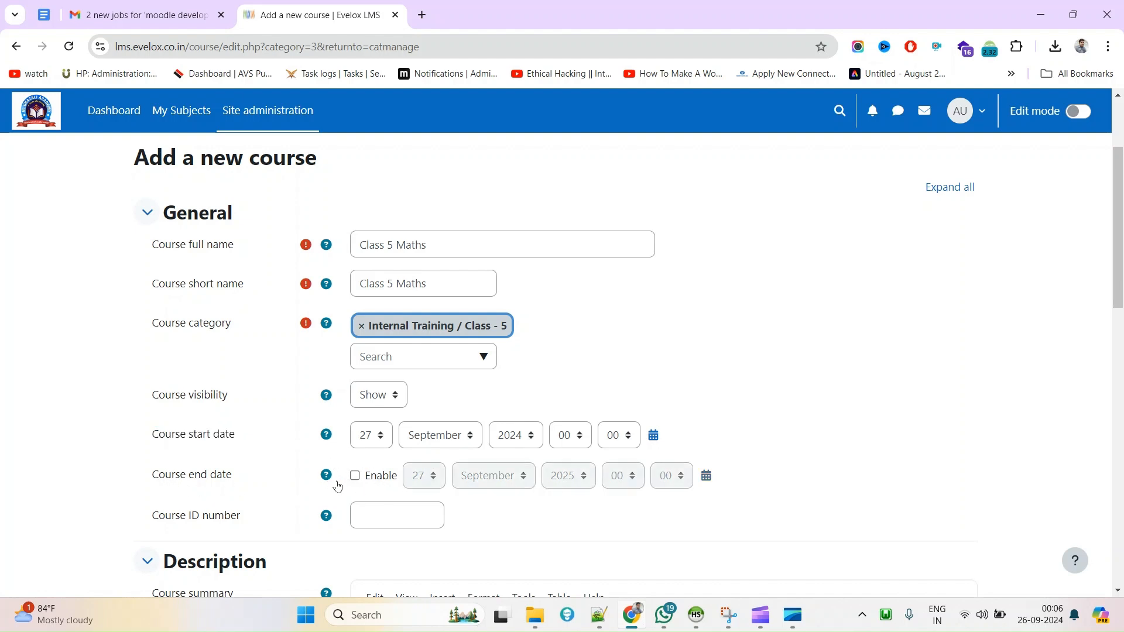
# Step: Upload the picture "How to Easily Set Up Cron Jobs on AWS EC2" from Downloads as the course image
pyautogui.scroll(-4, 510, 465)
pyautogui.scroll(-1, 410, 445)
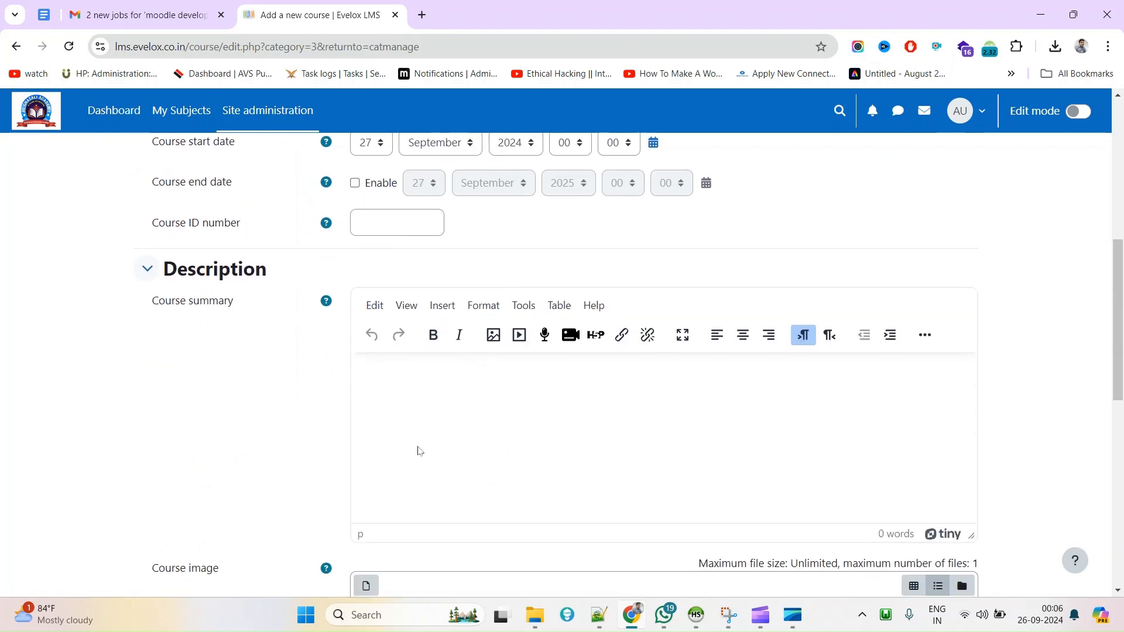
pyautogui.scroll(-5, 471, 392)
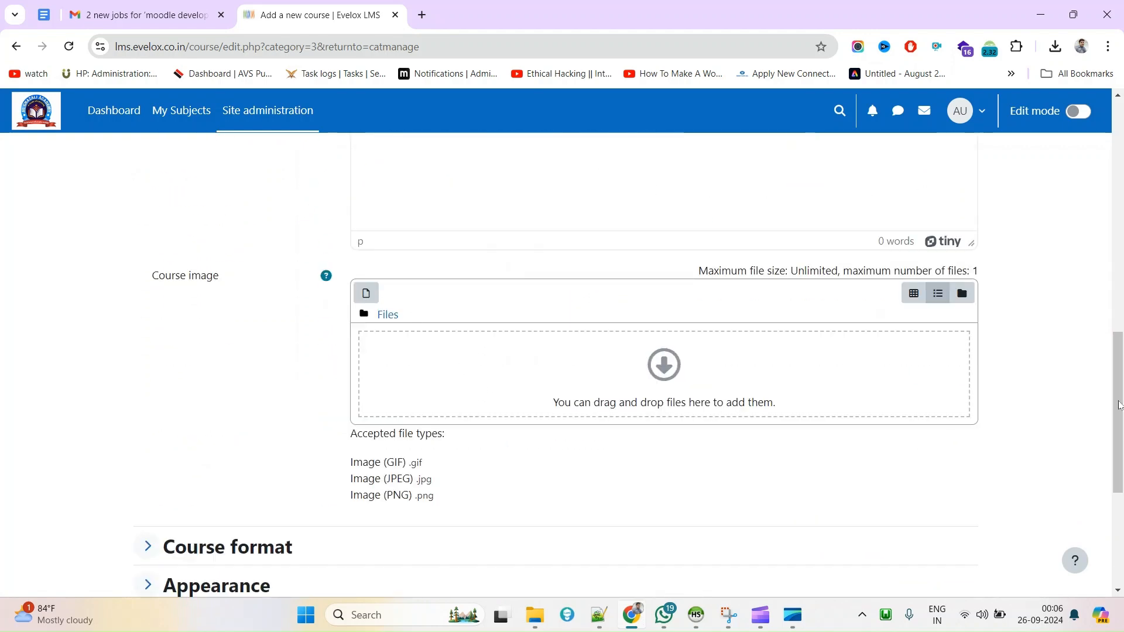
pyautogui.click(367, 294)
pyautogui.click(483, 290)
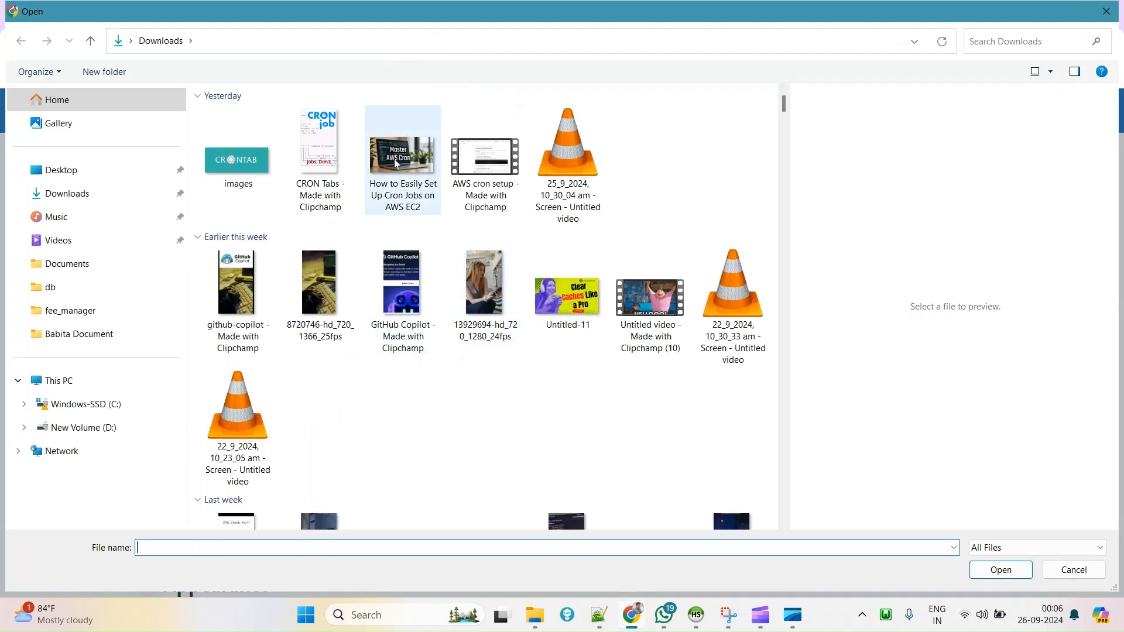
pyautogui.doubleClick(398, 161)
pyautogui.click(656, 526)
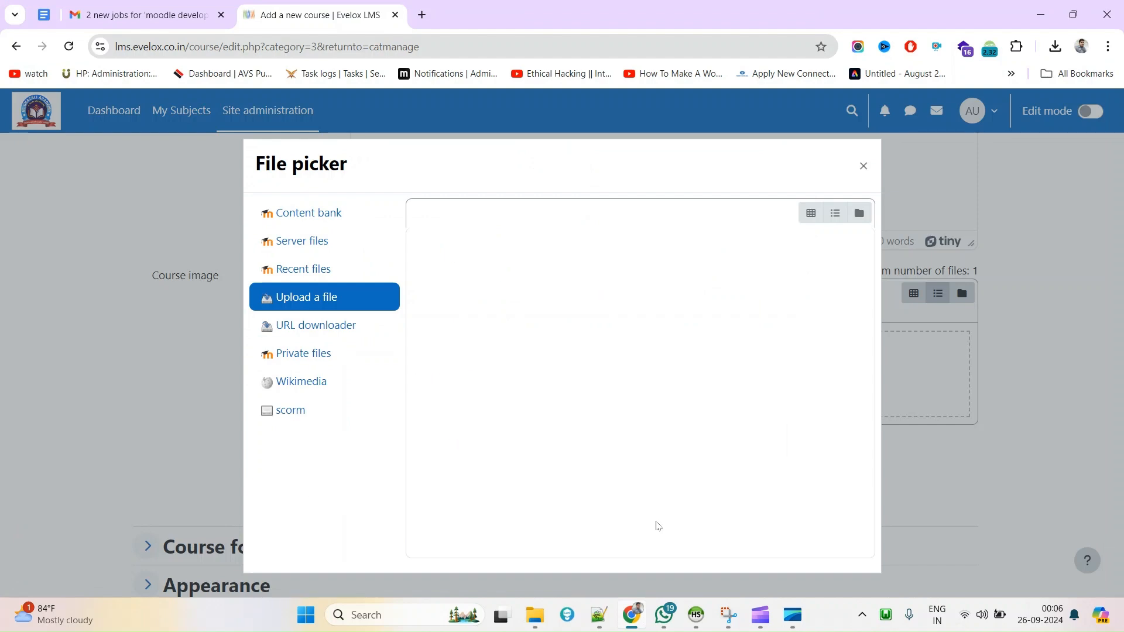
# Step: Keep Custom sections as the course format and try to save and display the course
pyautogui.scroll(-5, 600, 446)
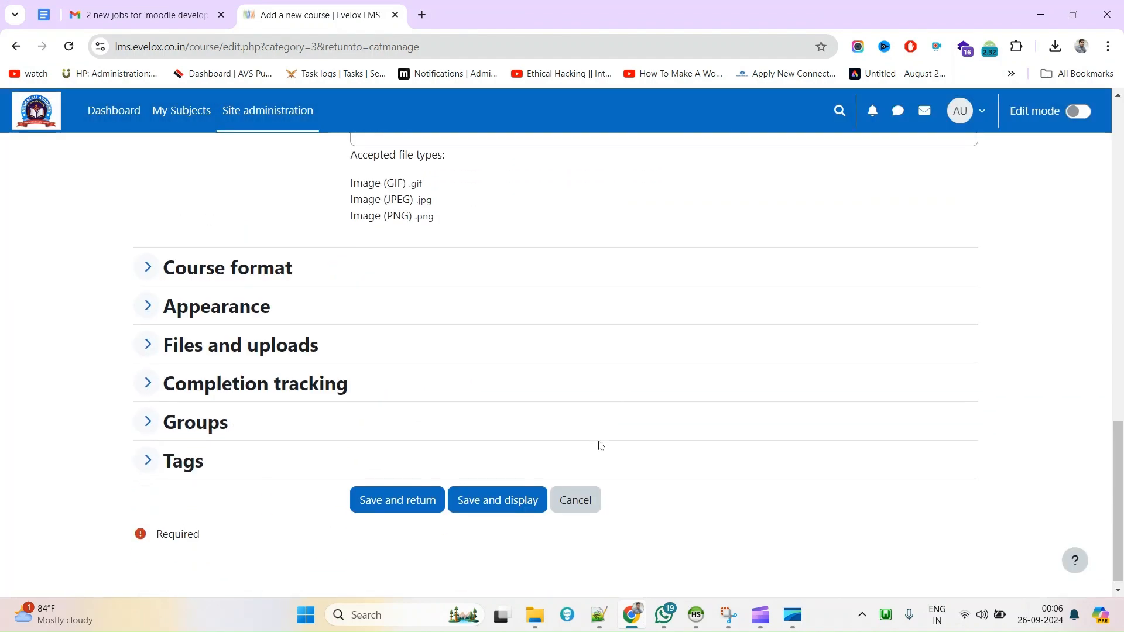
pyautogui.click(217, 280)
pyautogui.click(383, 307)
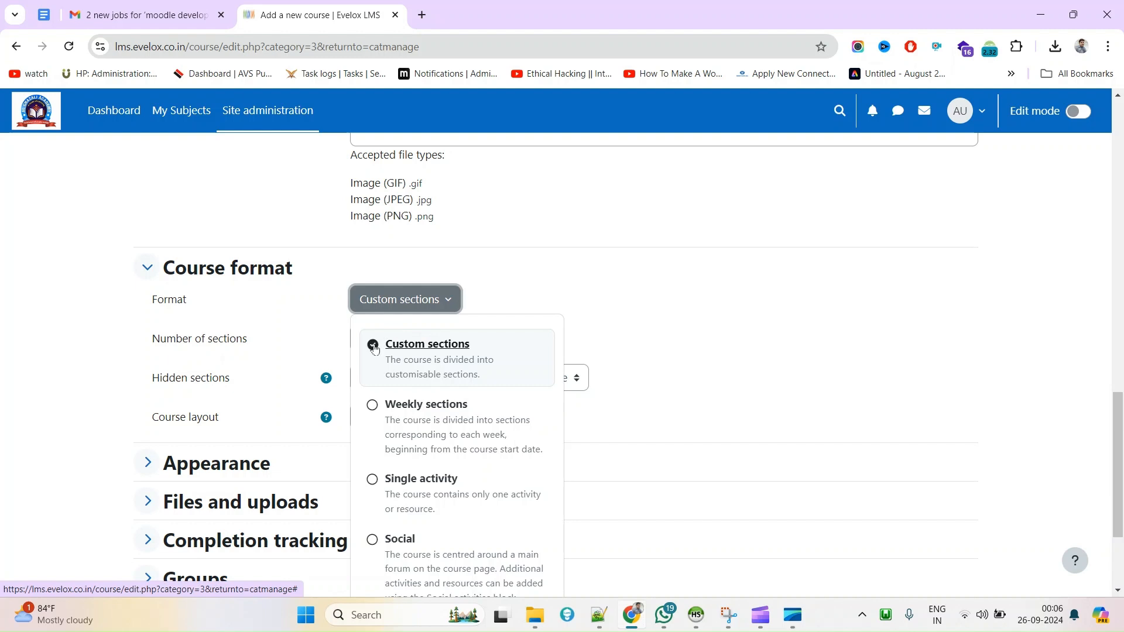
pyautogui.click(503, 293)
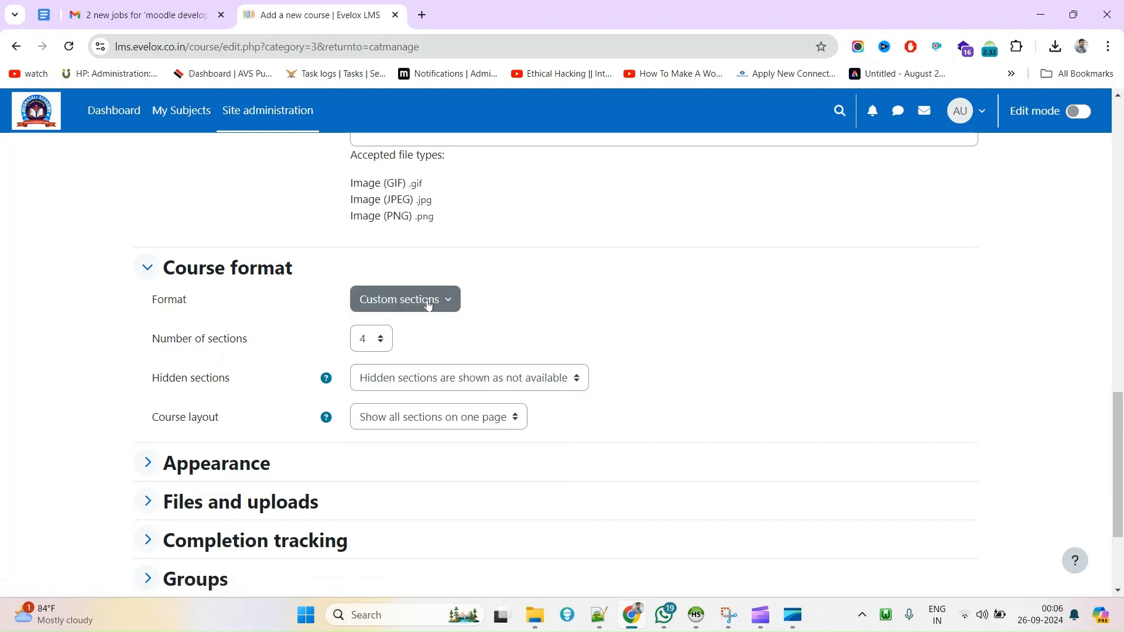
pyautogui.scroll(-3, 340, 469)
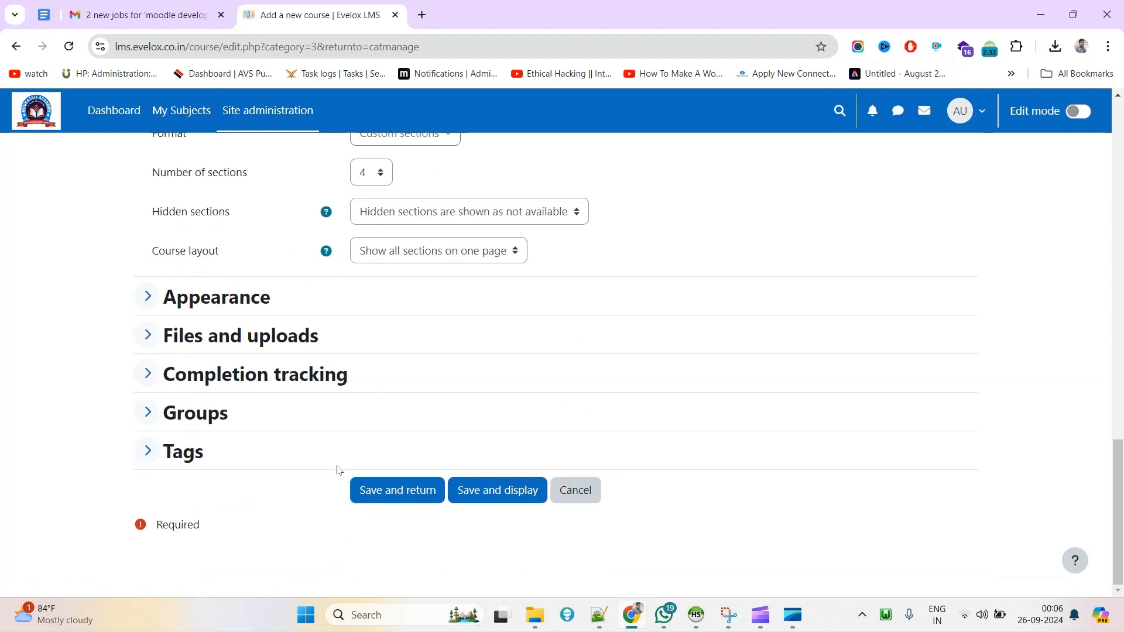
pyautogui.click(503, 499)
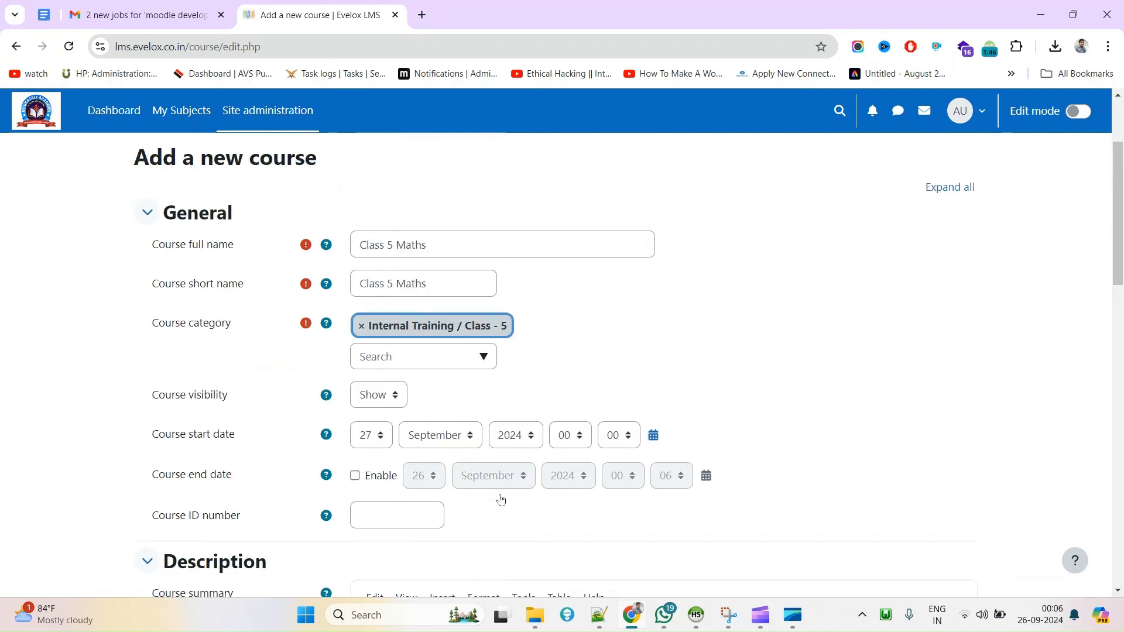
# Step: Check the uploaded course image against the file types allowed for it
pyautogui.scroll(-12, 501, 499)
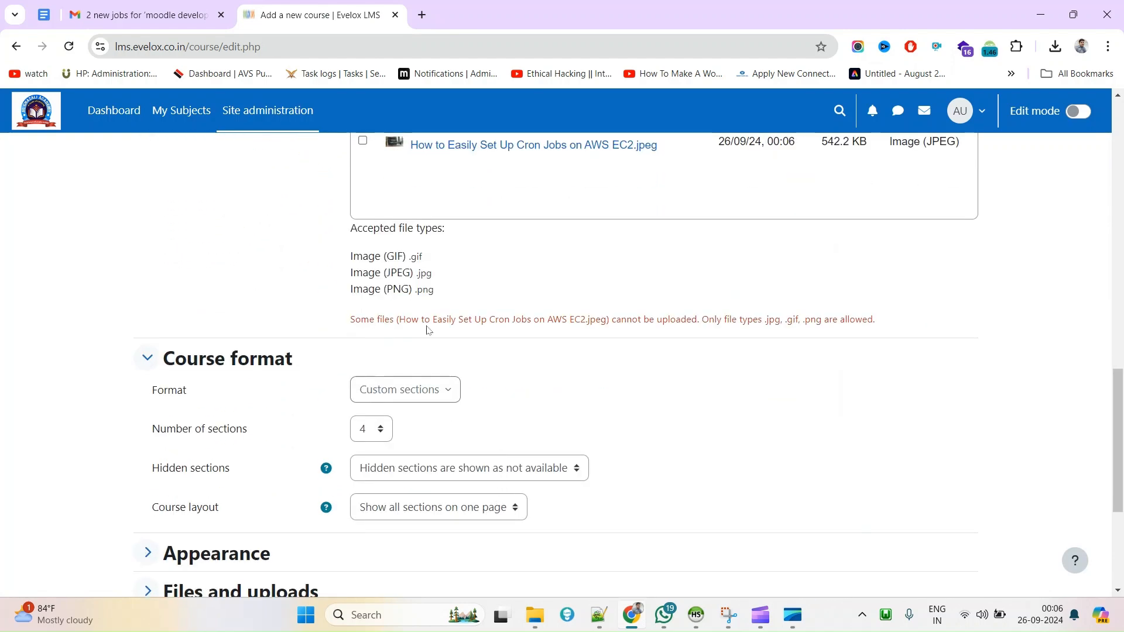
pyautogui.scroll(1, 428, 331)
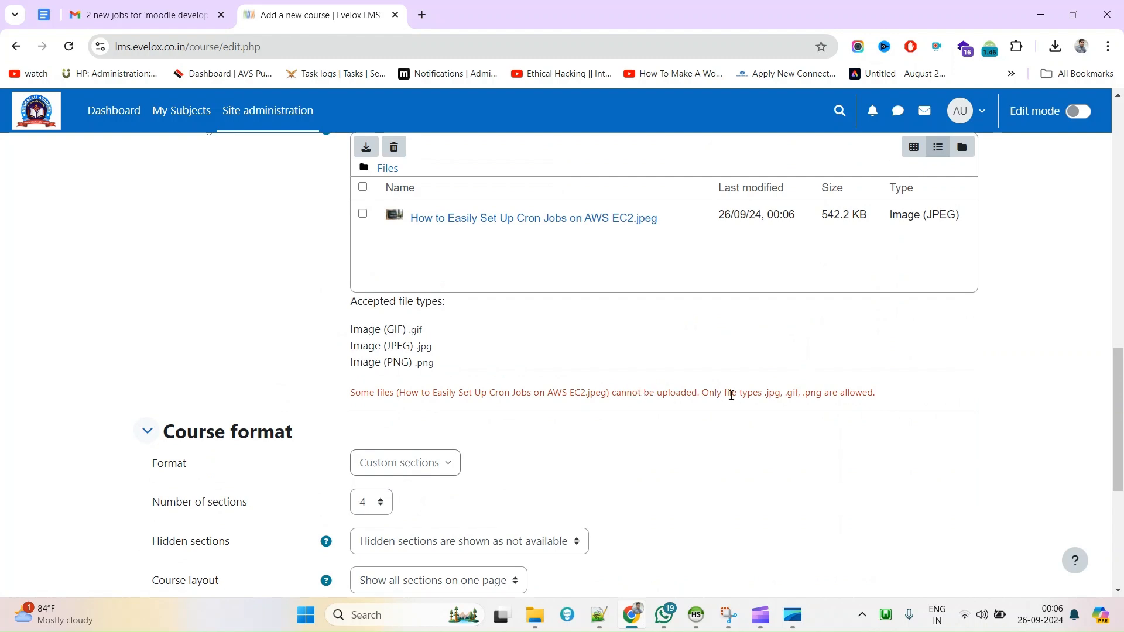
pyautogui.doubleClick(770, 396)
pyautogui.scroll(1, 867, 408)
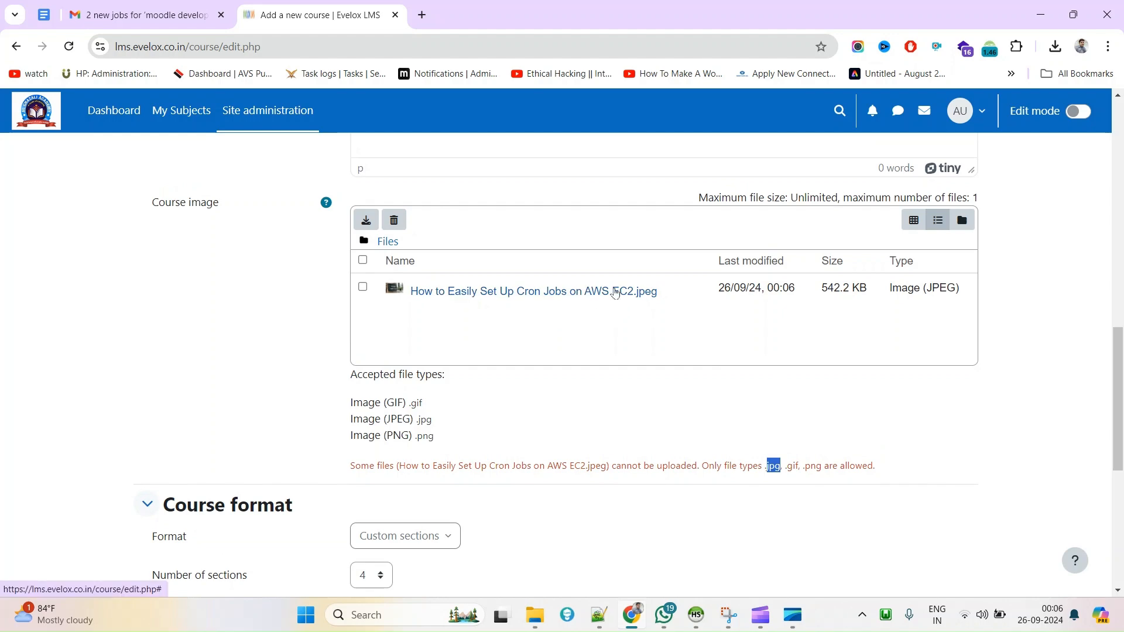
# Step: Delete the JPEG file "How to Easily Set Up Cron Jobs on AWS EC2" from the course image area
pyautogui.click(363, 288)
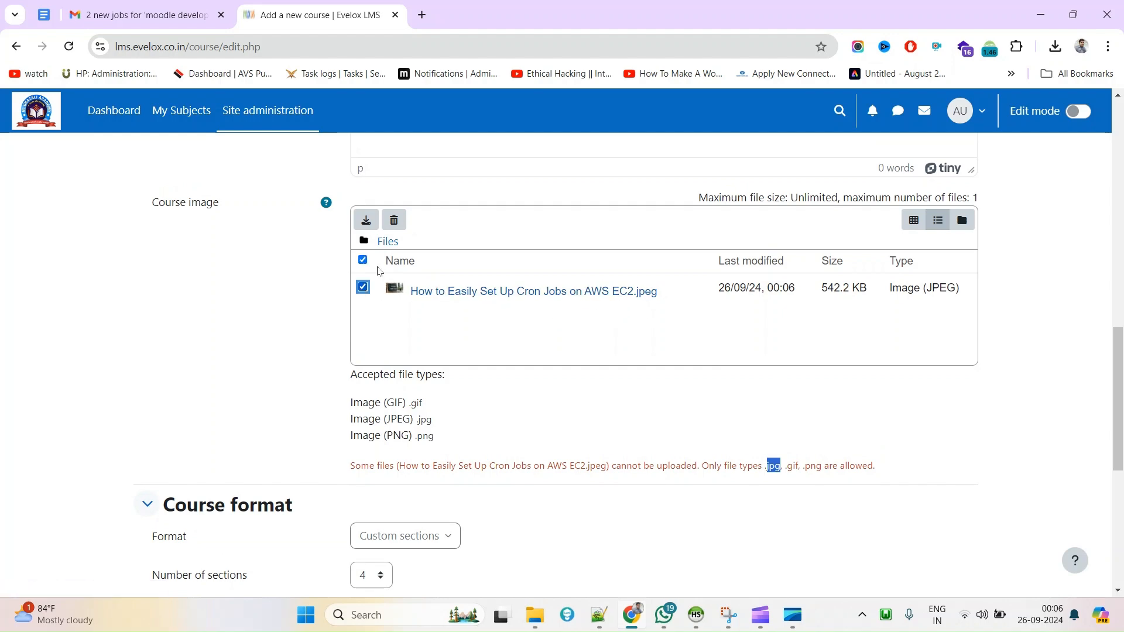
pyautogui.click(394, 220)
pyautogui.click(715, 220)
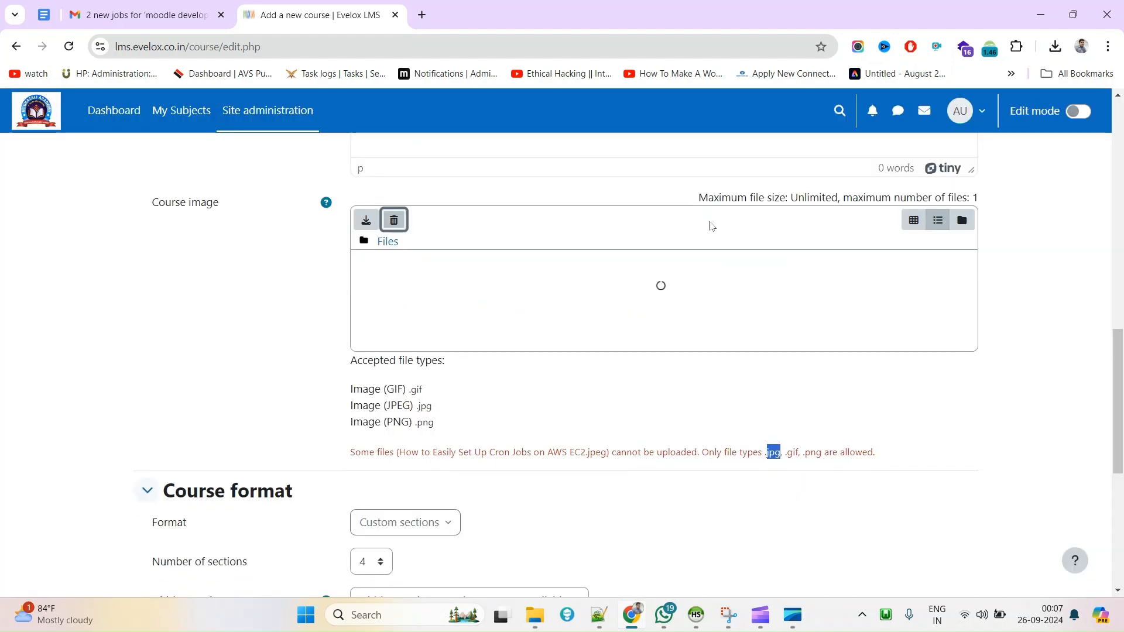
# Step: Upload images.png from Downloads as the course image, leaving the licence unspecified
pyautogui.click(367, 220)
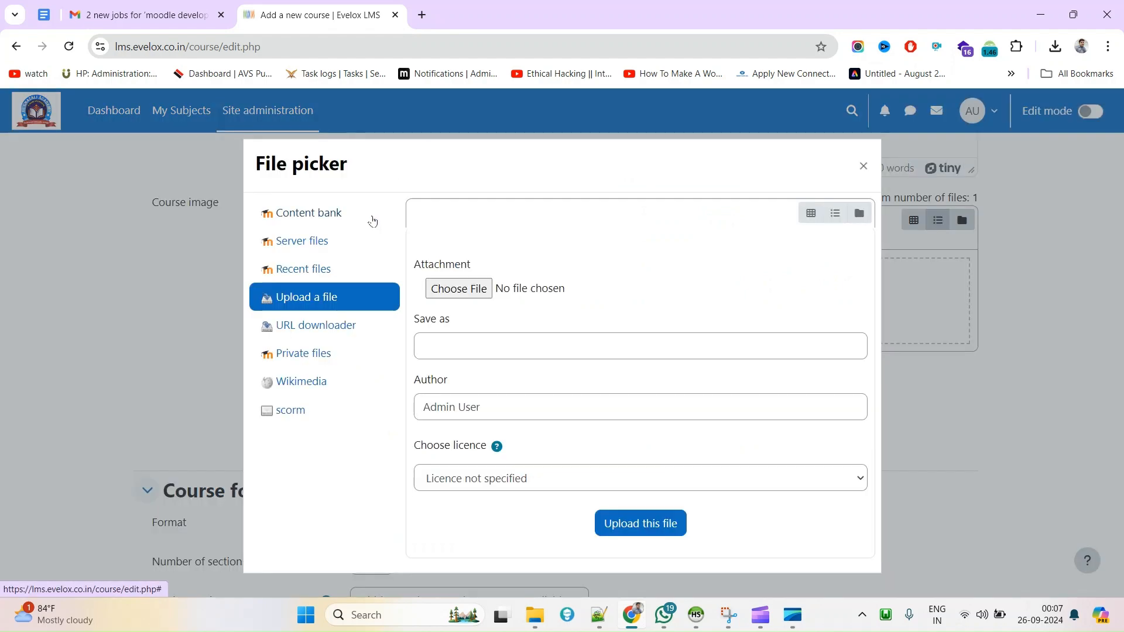
pyautogui.click(441, 290)
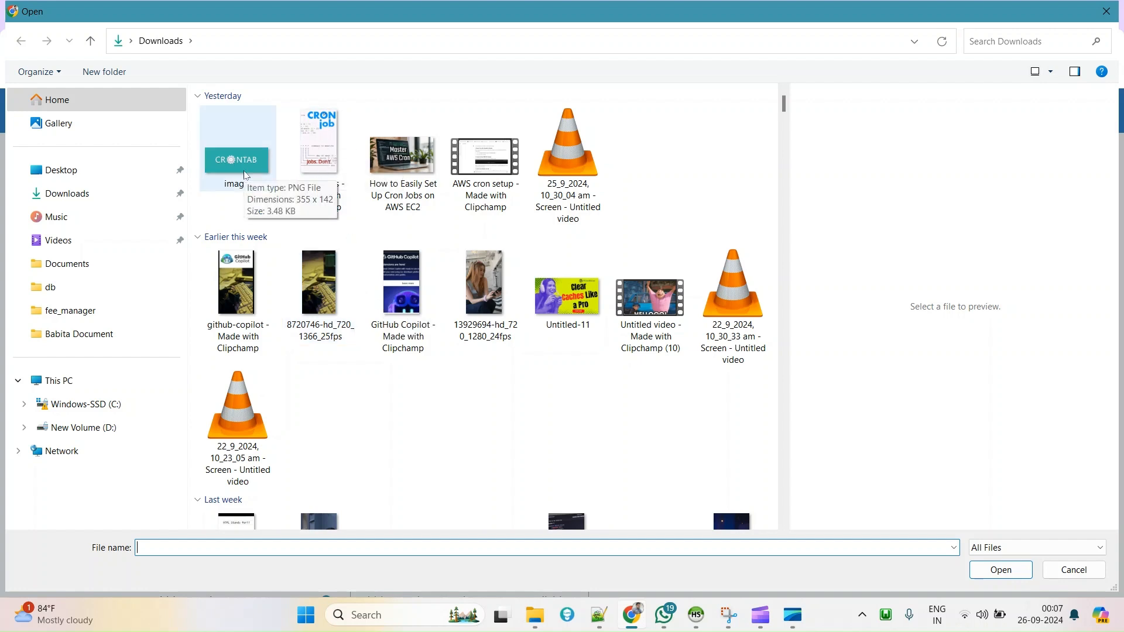
pyautogui.doubleClick(241, 186)
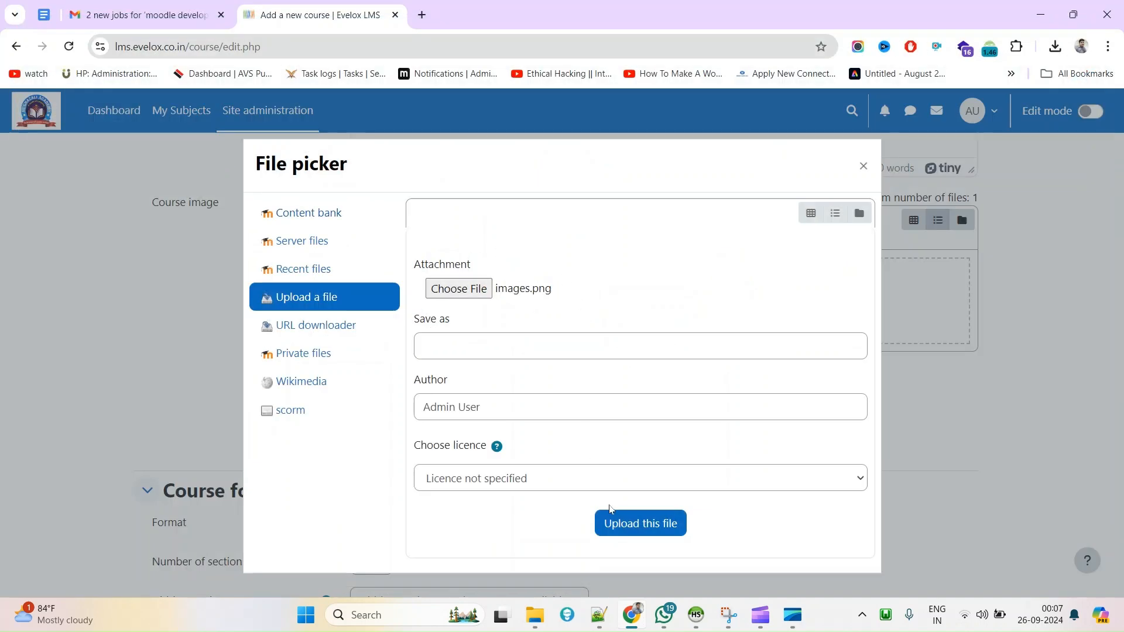
pyautogui.click(622, 523)
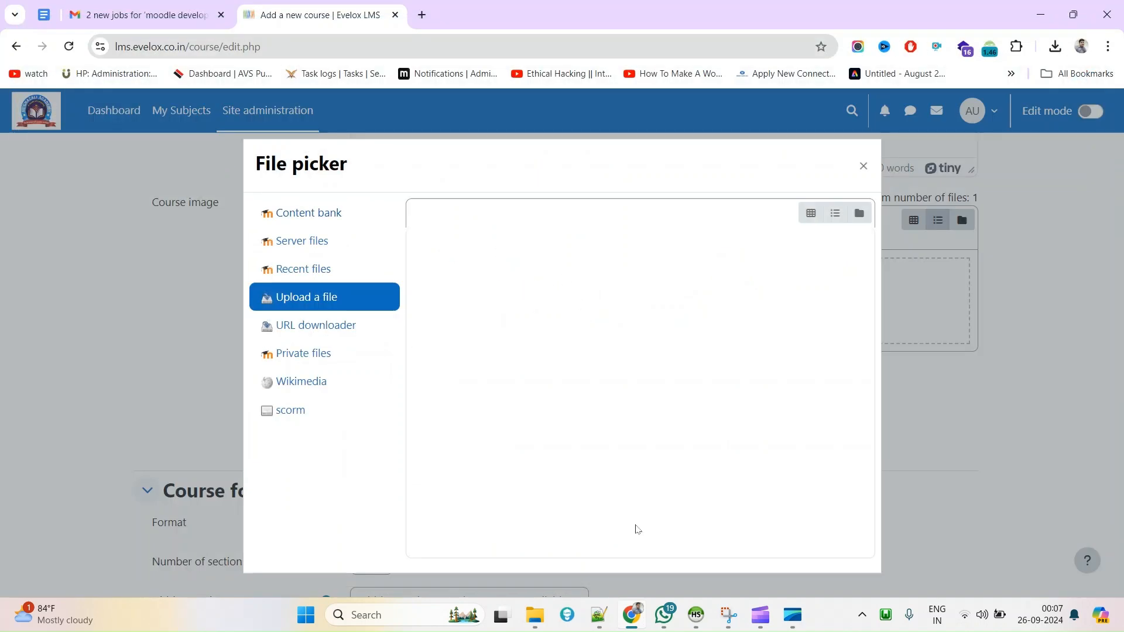
# Step: Save and display the new Class 5 Maths course and look over its page
pyautogui.scroll(-7, 586, 504)
pyautogui.click(469, 498)
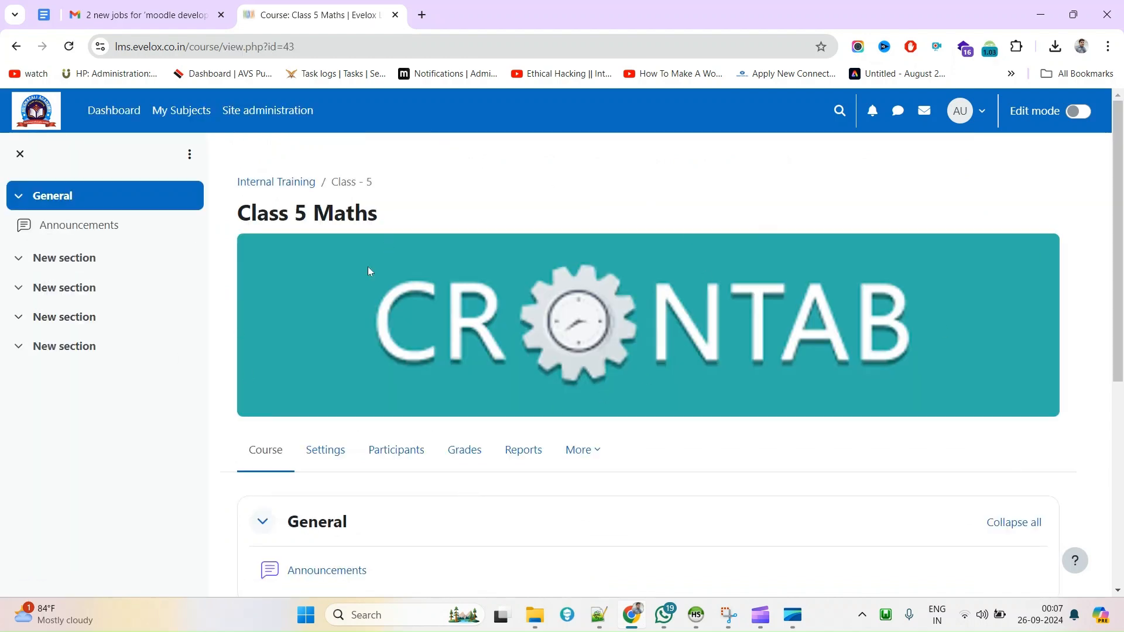
pyautogui.scroll(-5, 385, 241)
pyautogui.scroll(5, 364, 388)
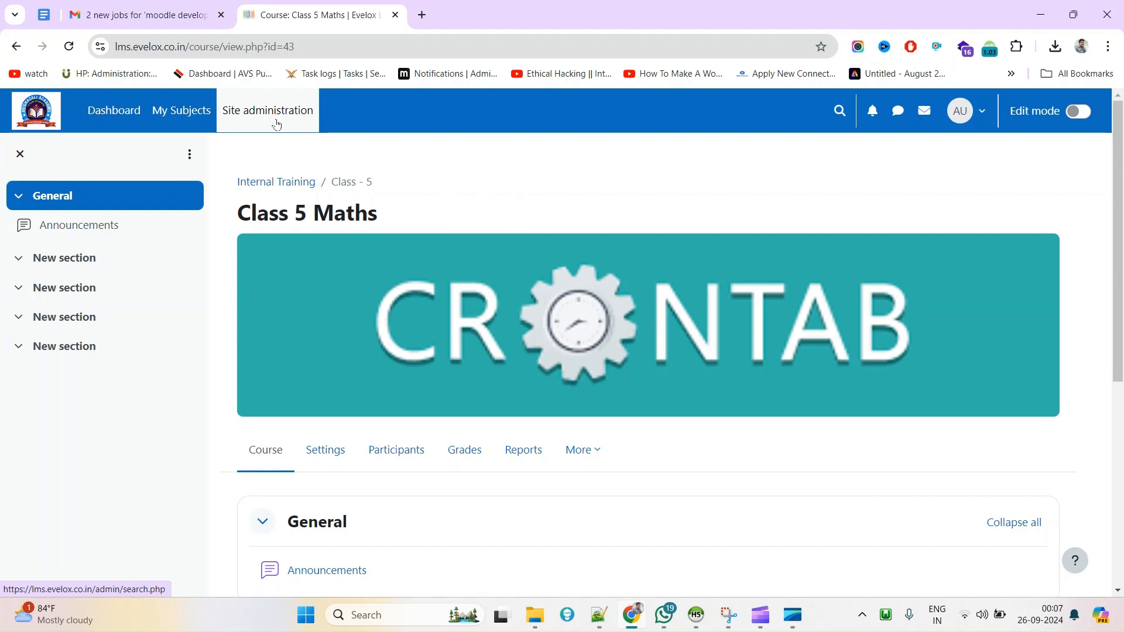
# Step: Find Class 5 Maths under Class - 5 in the Internal Training category, open it and review its page
pyautogui.click(284, 186)
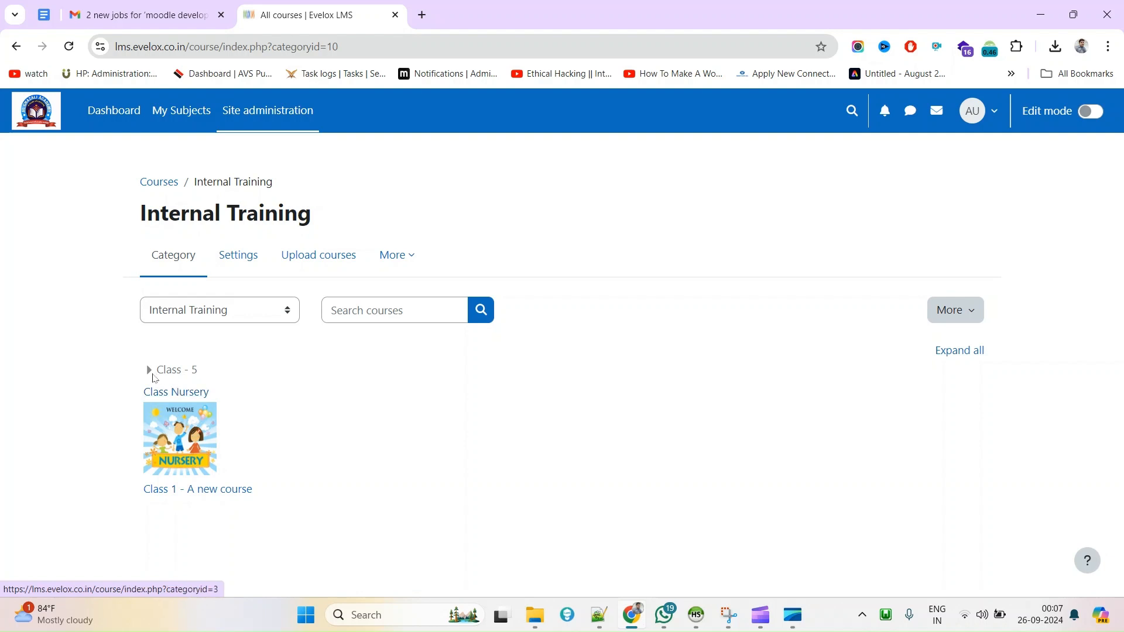
pyautogui.click(149, 371)
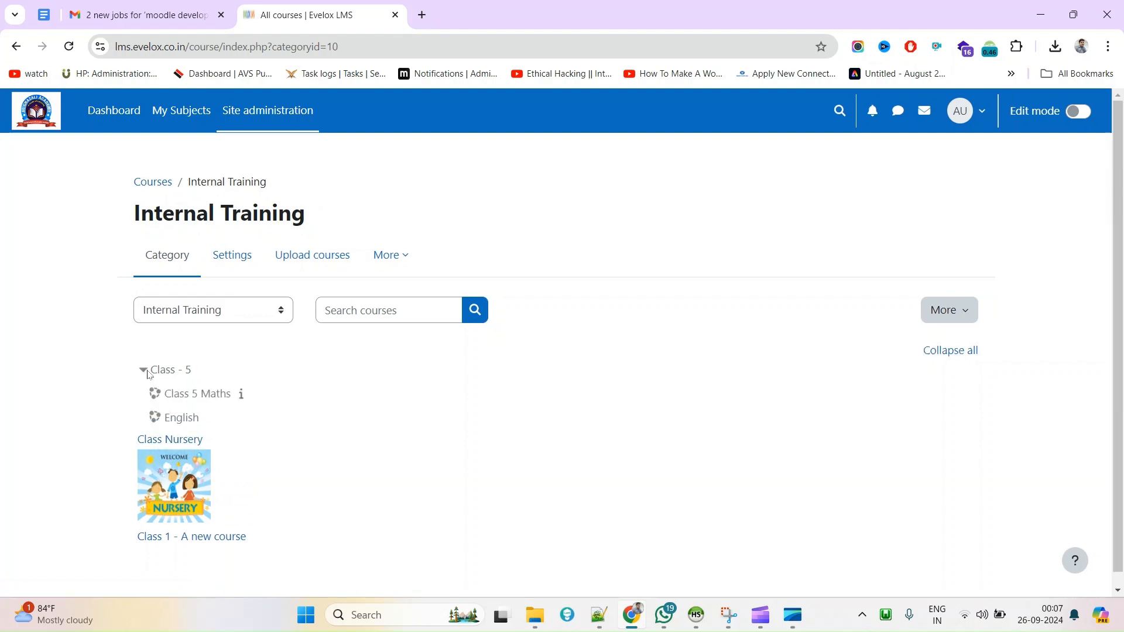
pyautogui.click(192, 403)
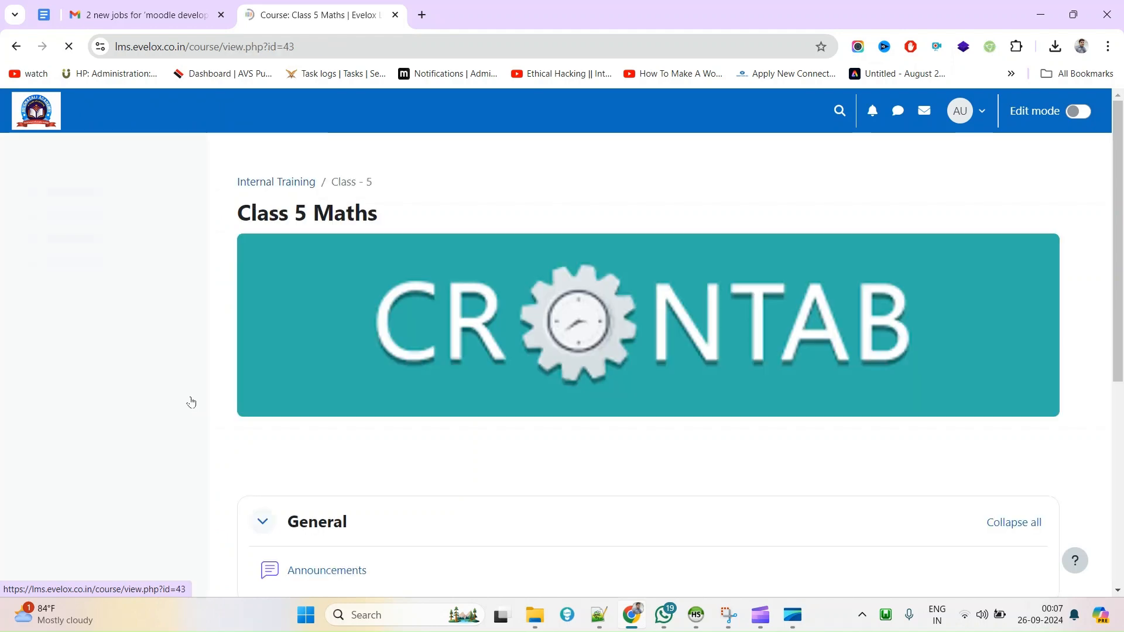
pyautogui.scroll(-4, 508, 381)
pyautogui.scroll(4, 508, 381)
pyautogui.scroll(-5, 508, 380)
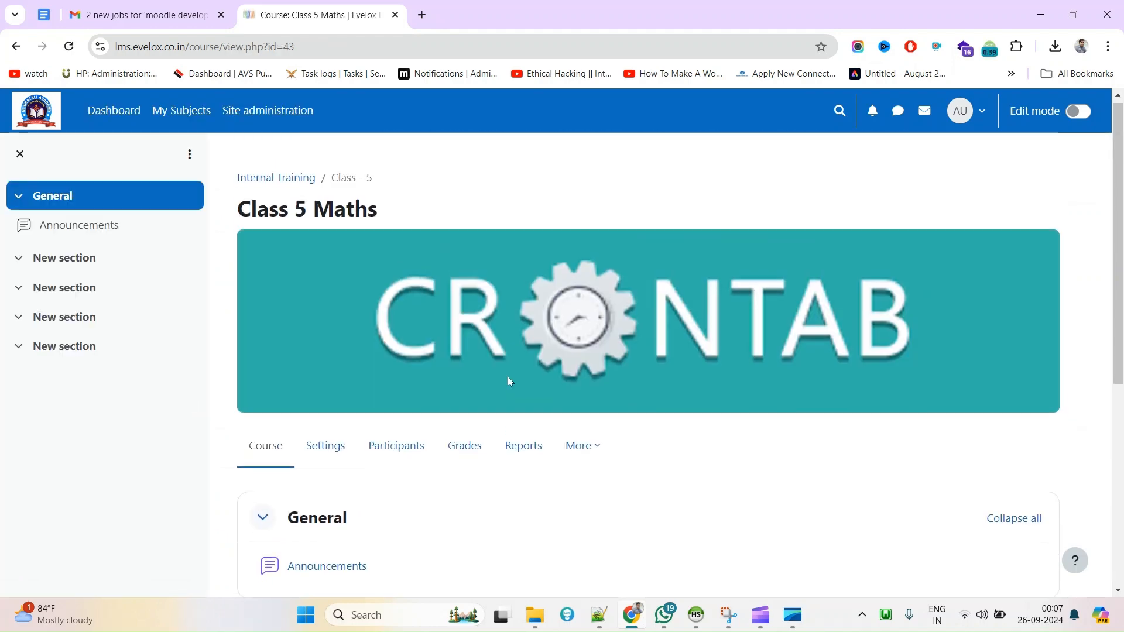
pyautogui.scroll(5, 547, 407)
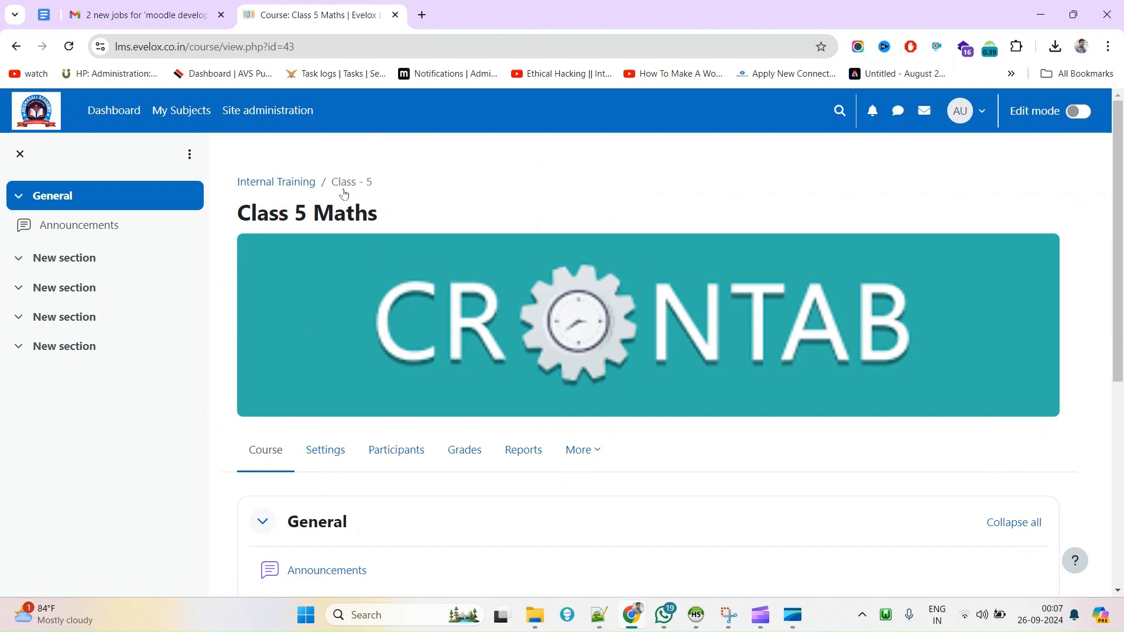
# Step: Open course and category management in the site administration and list the subjects of Class - 5
pyautogui.click(258, 128)
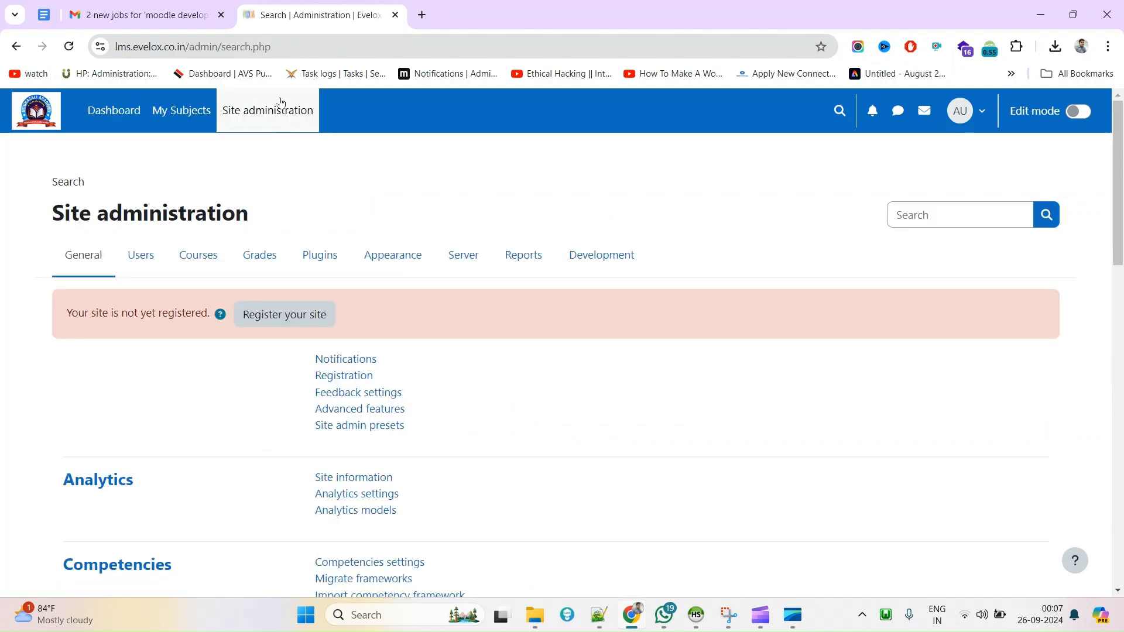
pyautogui.click(199, 258)
pyautogui.click(415, 360)
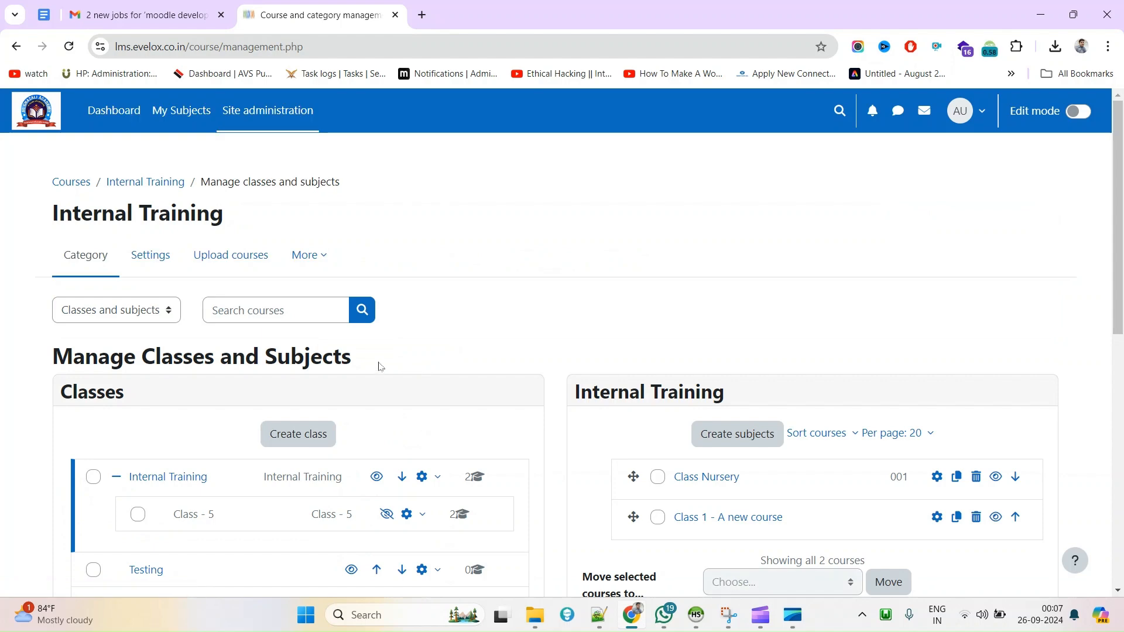
pyautogui.scroll(-5, 409, 366)
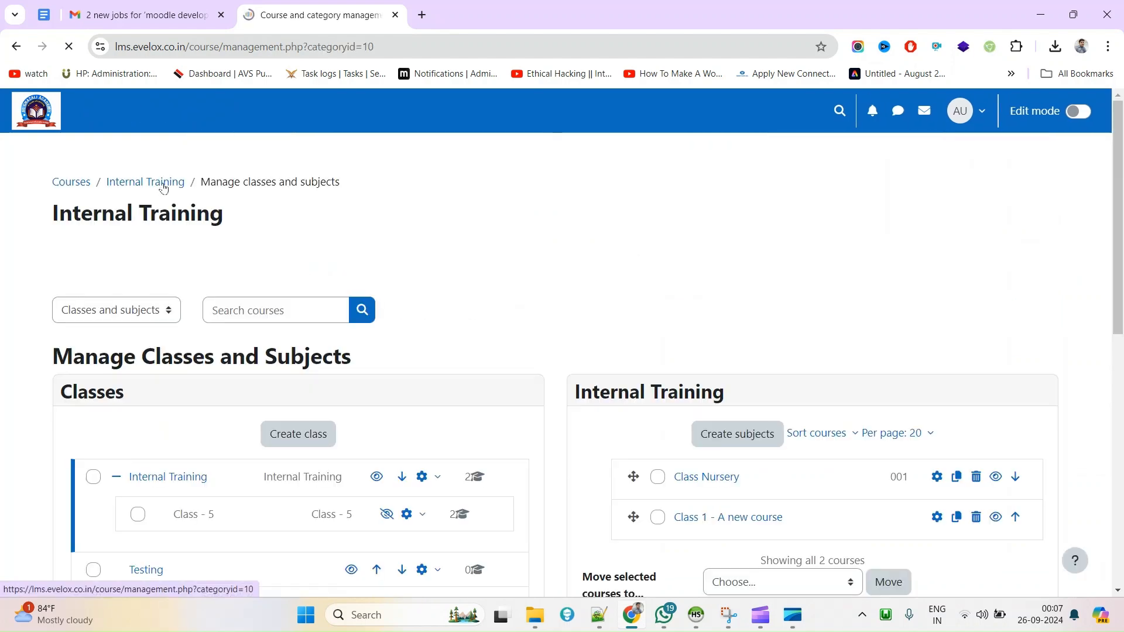
pyautogui.scroll(-3, 195, 309)
pyautogui.click(195, 302)
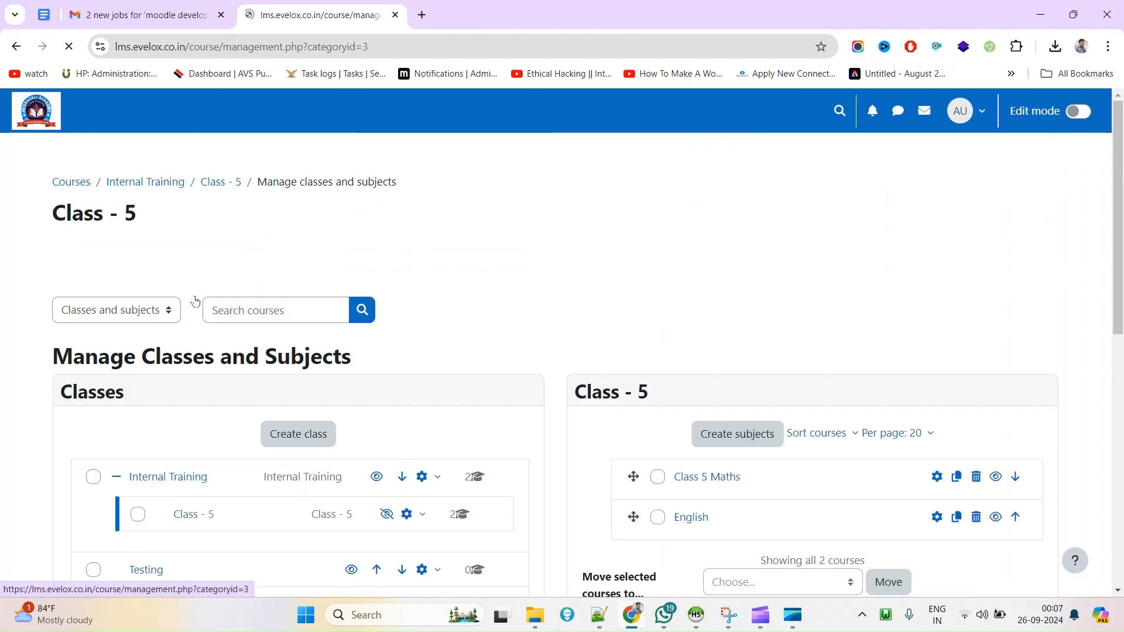
pyautogui.scroll(-3, 972, 409)
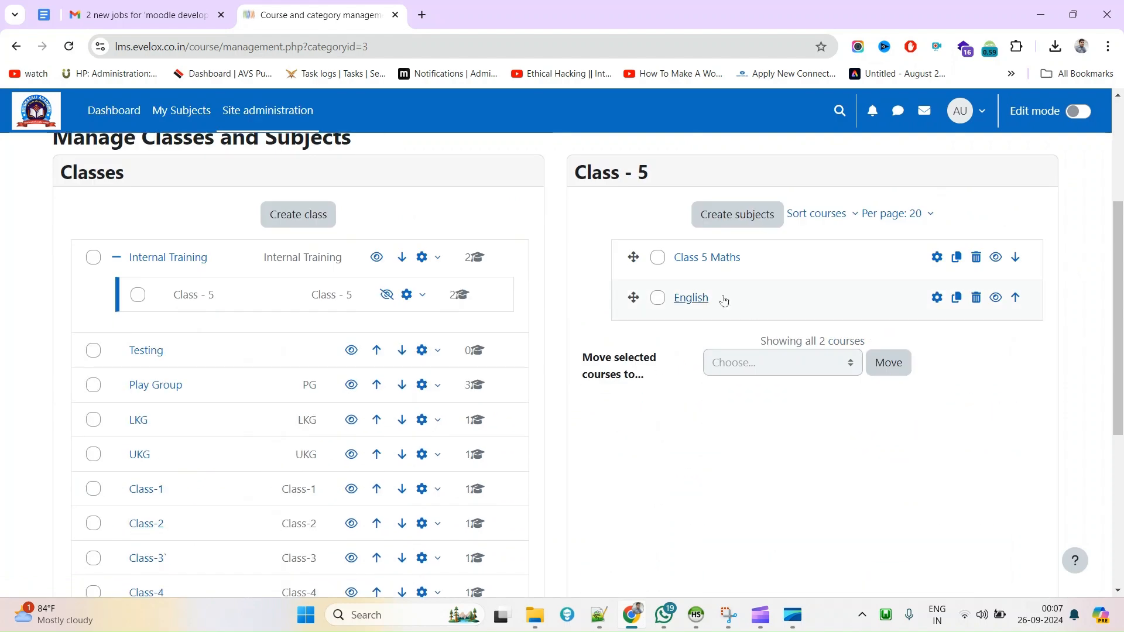
# Step: View Class 5 Maths from its details in the management page and examine its sections
pyautogui.click(699, 258)
pyautogui.scroll(-15, 699, 261)
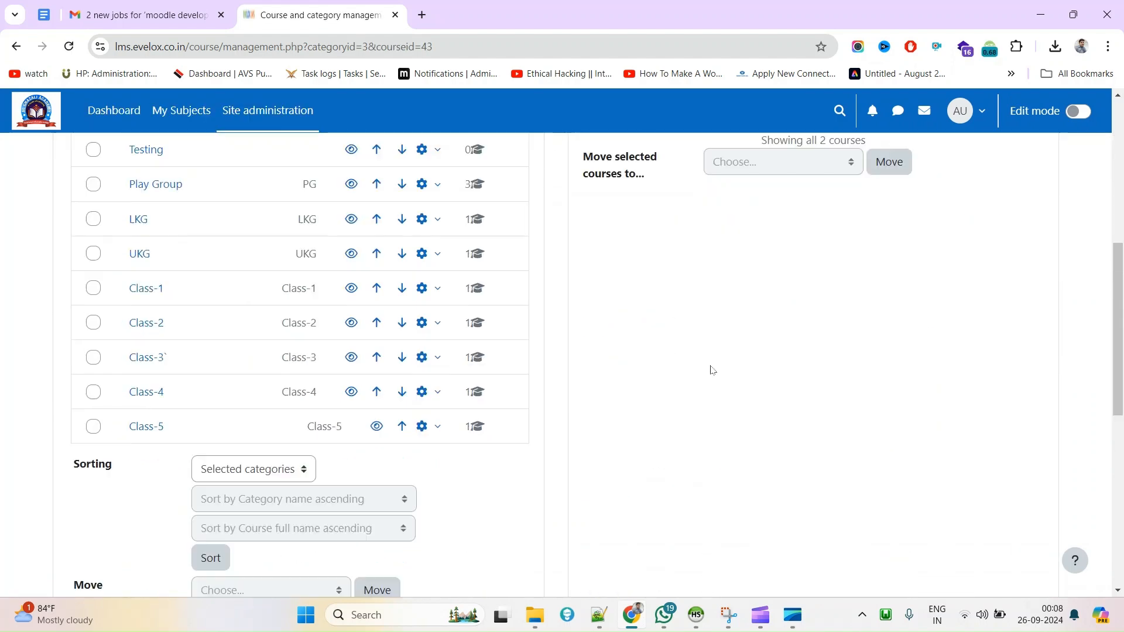
pyautogui.click(416, 437)
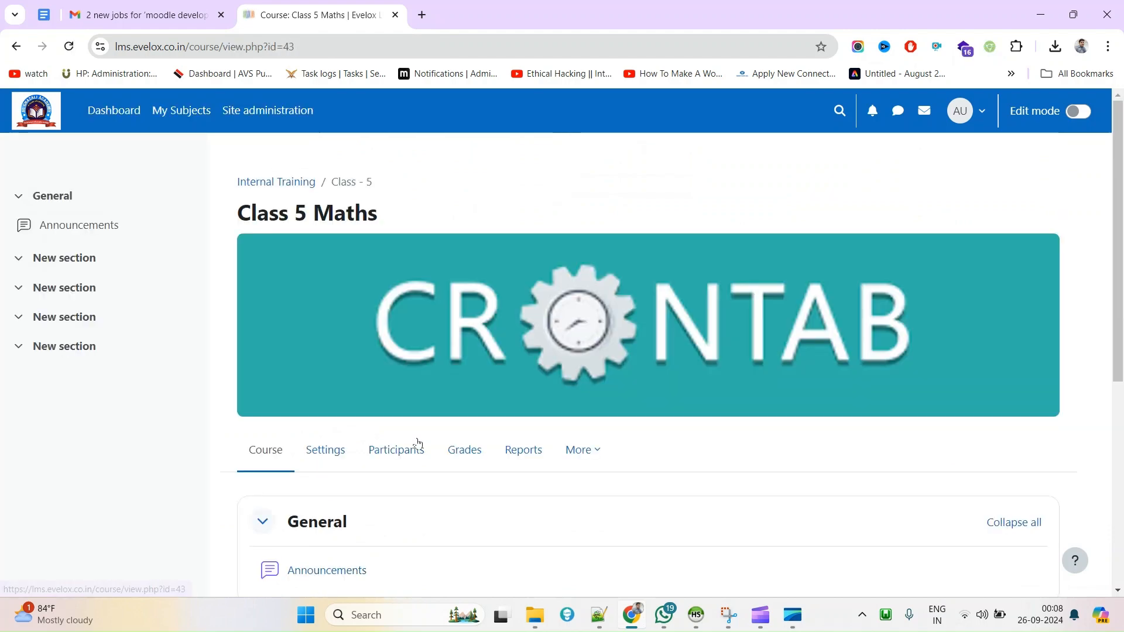
pyautogui.scroll(-5, 384, 452)
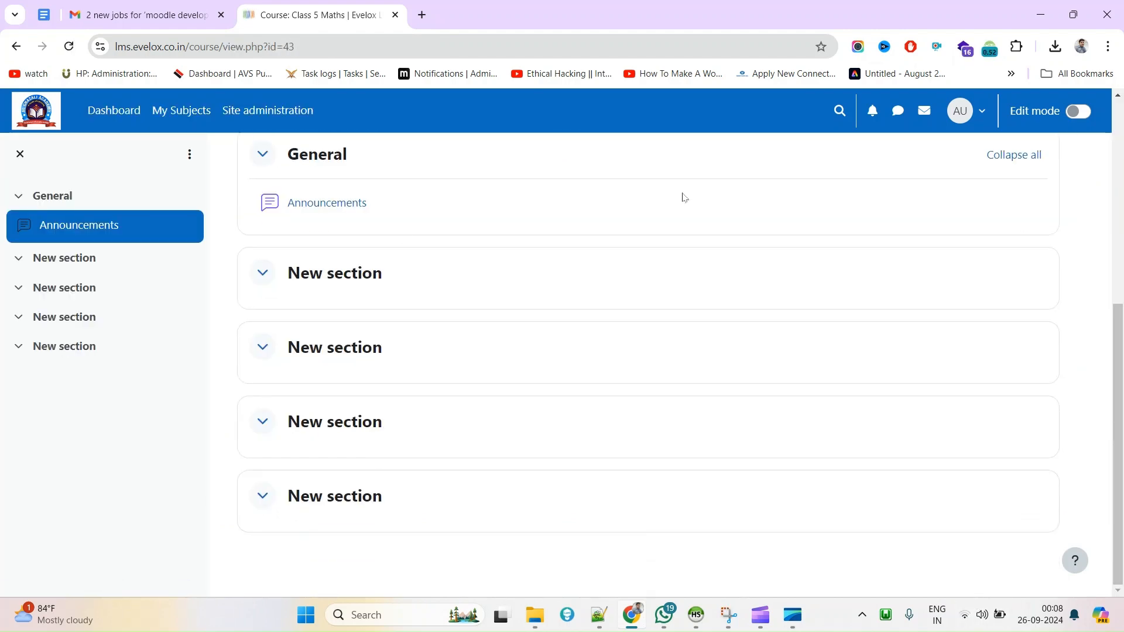
pyautogui.scroll(5, 957, 338)
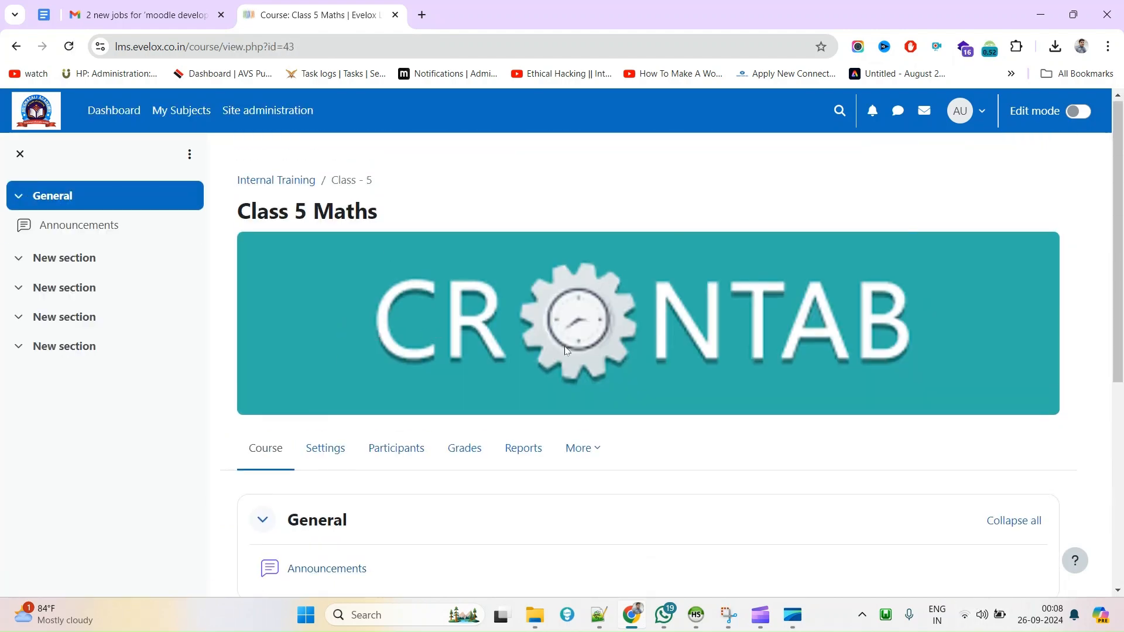
pyautogui.scroll(-3, 522, 336)
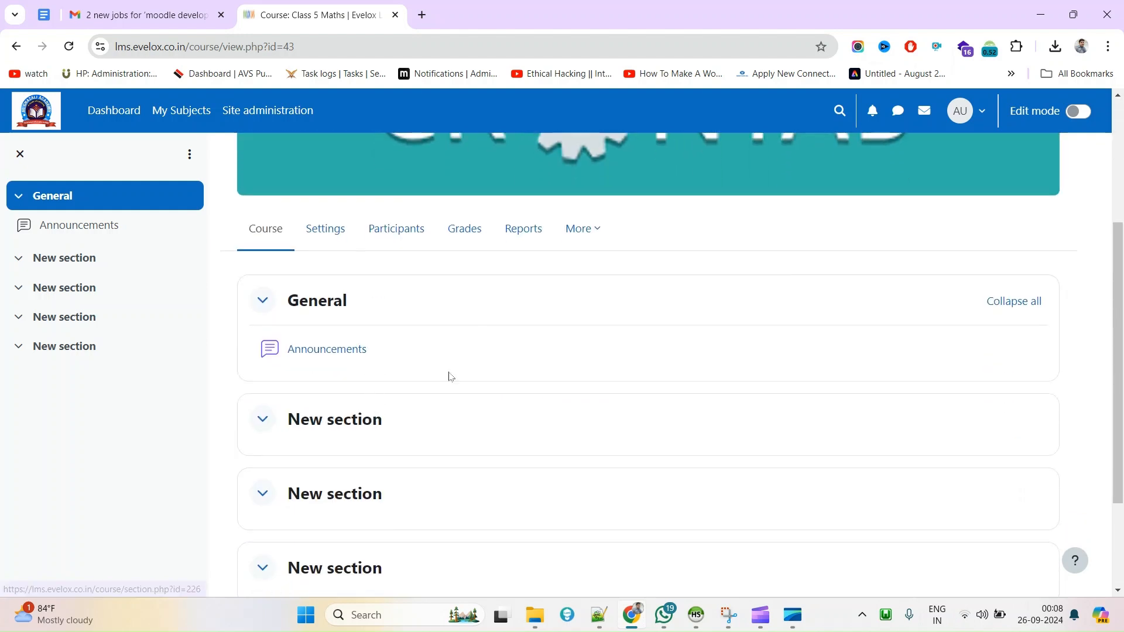
pyautogui.scroll(3, 494, 403)
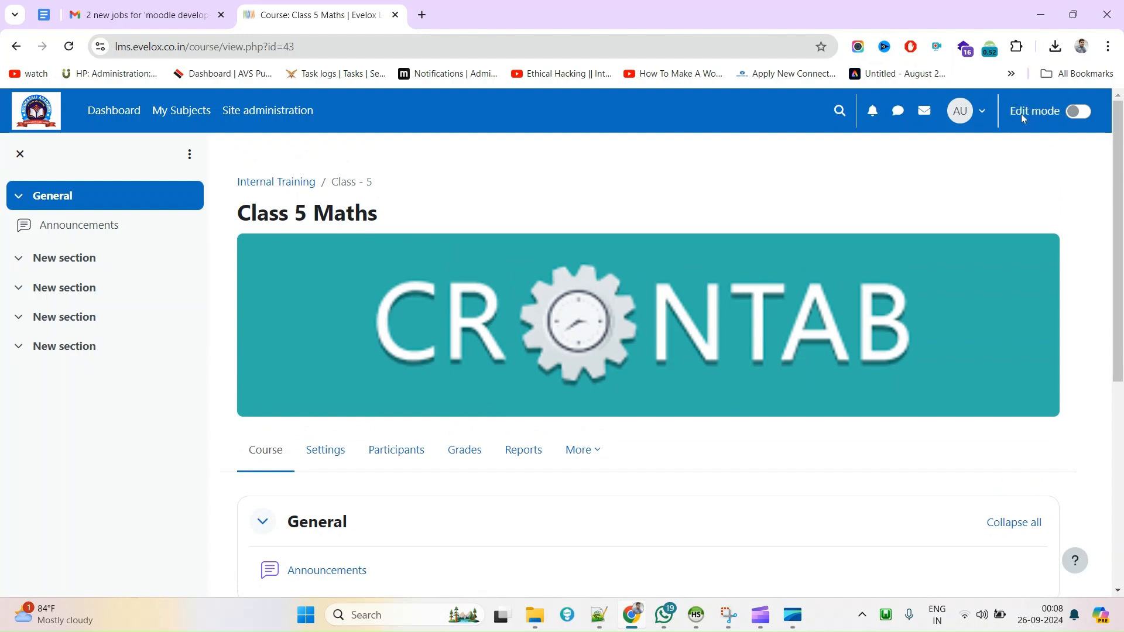
# Step: Turn on edit mode for the Class 5 Maths course
pyautogui.click(1086, 115)
pyautogui.scroll(-2, 458, 403)
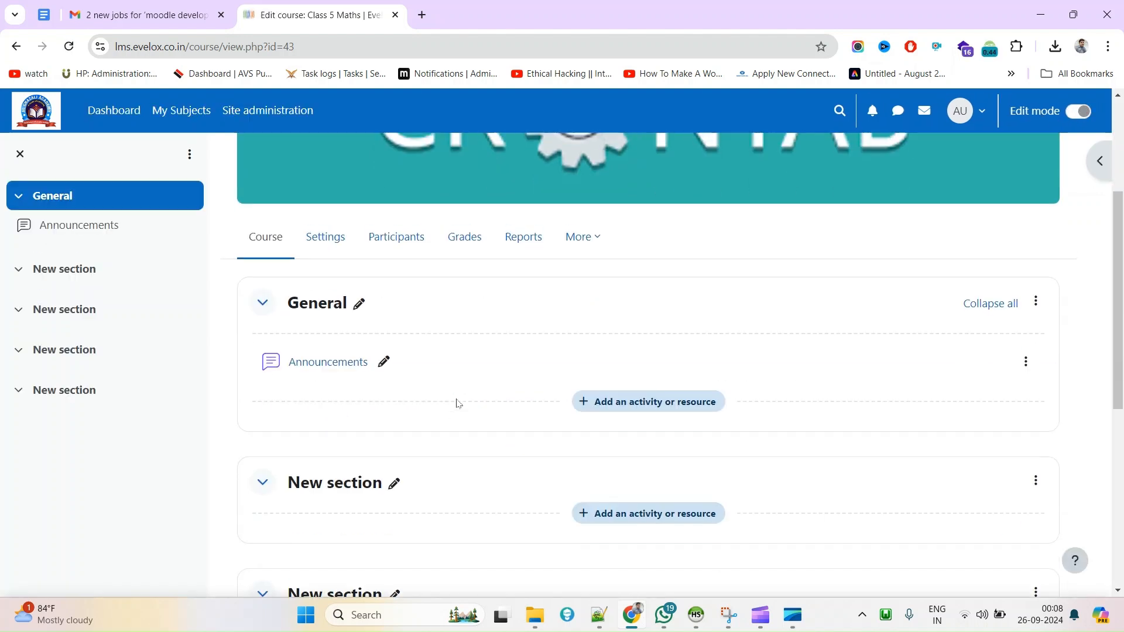
pyautogui.click(394, 477)
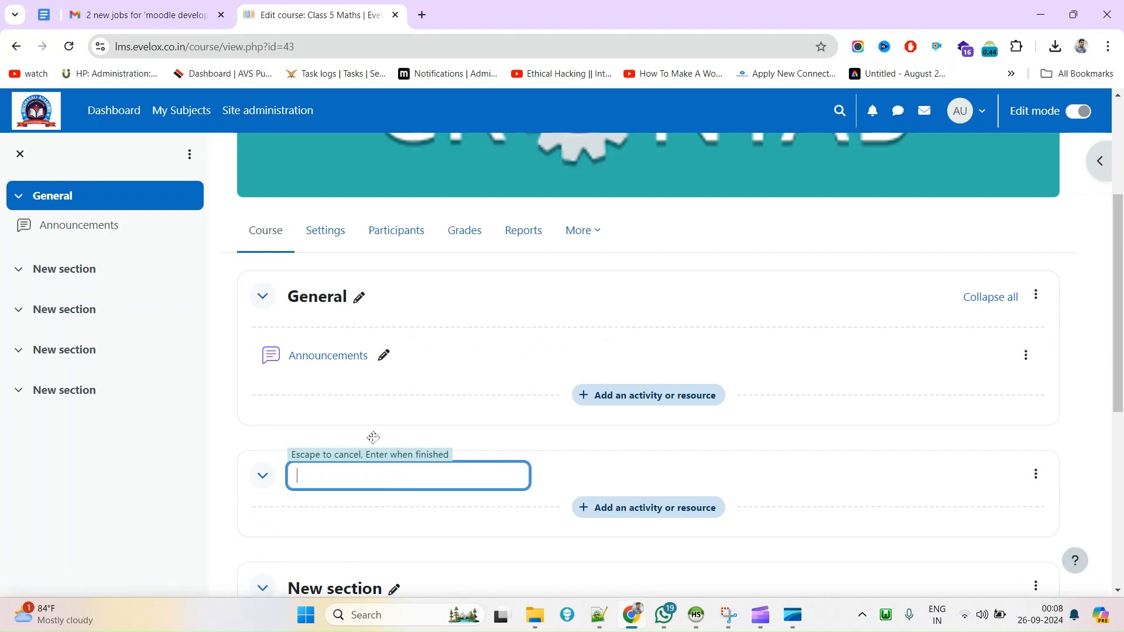
pyautogui.scroll(-4, 406, 481)
pyautogui.click(395, 369)
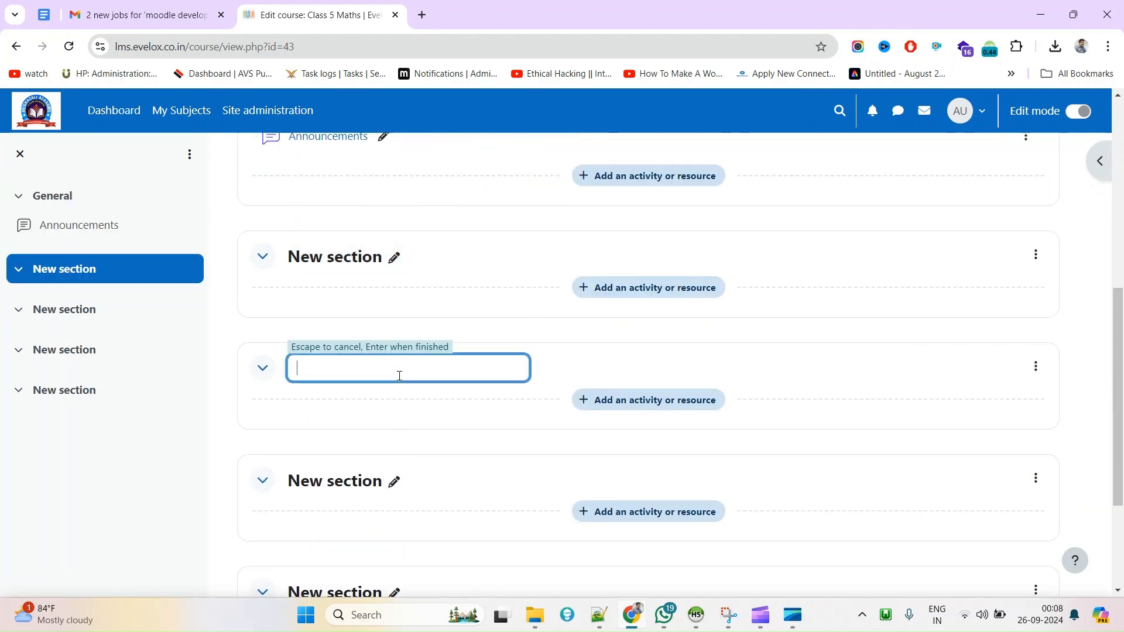
pyautogui.scroll(3, 618, 357)
pyautogui.click(626, 329)
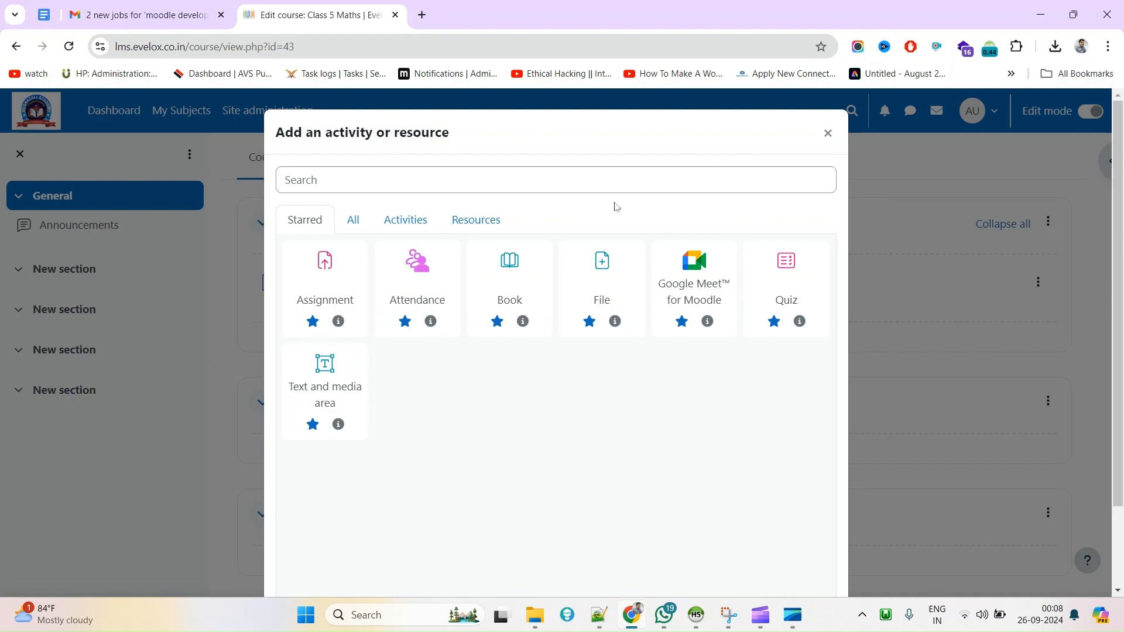
pyautogui.click(828, 135)
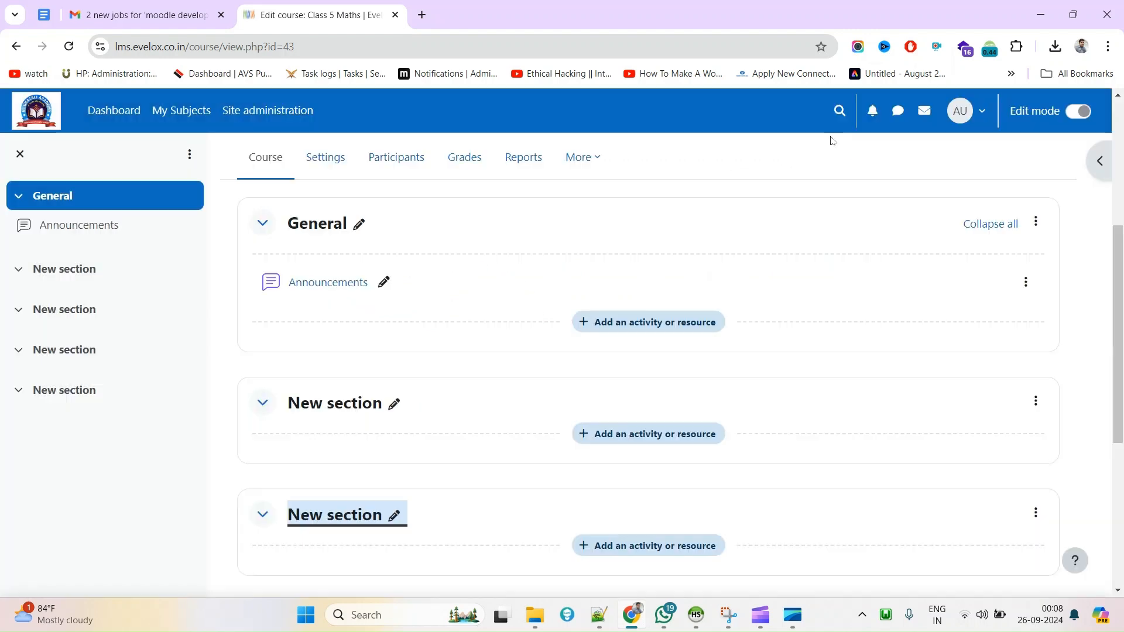
# Step: Rename the first new section below General as "Chapter 1" and copy that name for reuse
pyautogui.click(396, 403)
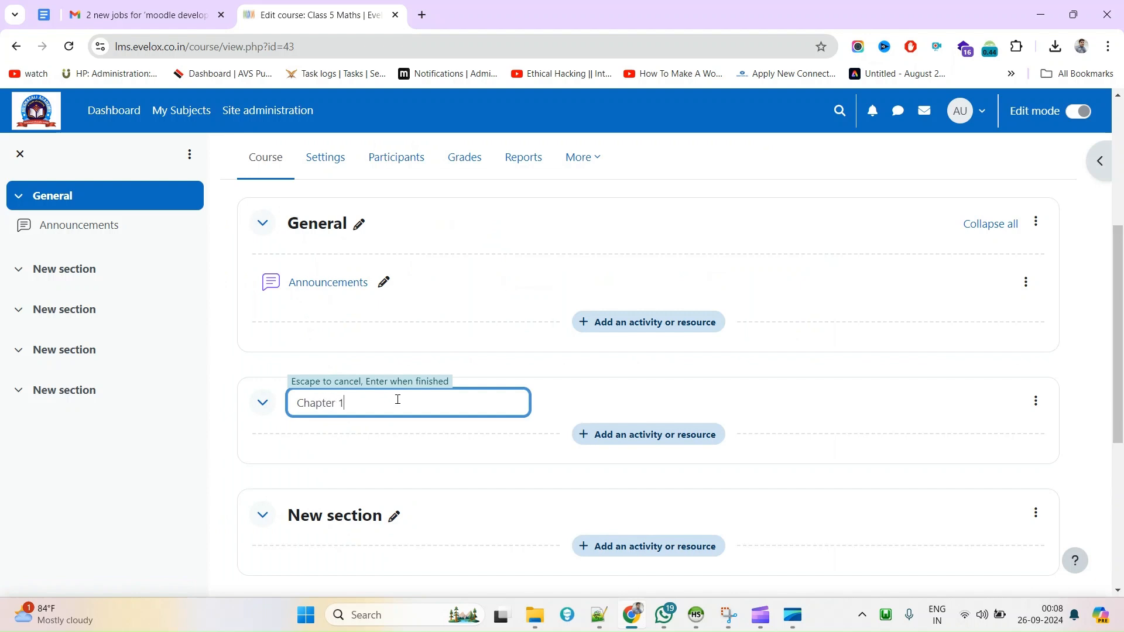
pyautogui.hotkey('ctrl', 'a')
pyautogui.hotkey('ctrl', 'c')
pyautogui.press('Return')
# Step: Rename the section following Chapter 1 as "Chapter 2", reusing the copied name
pyautogui.scroll(-2, 398, 400)
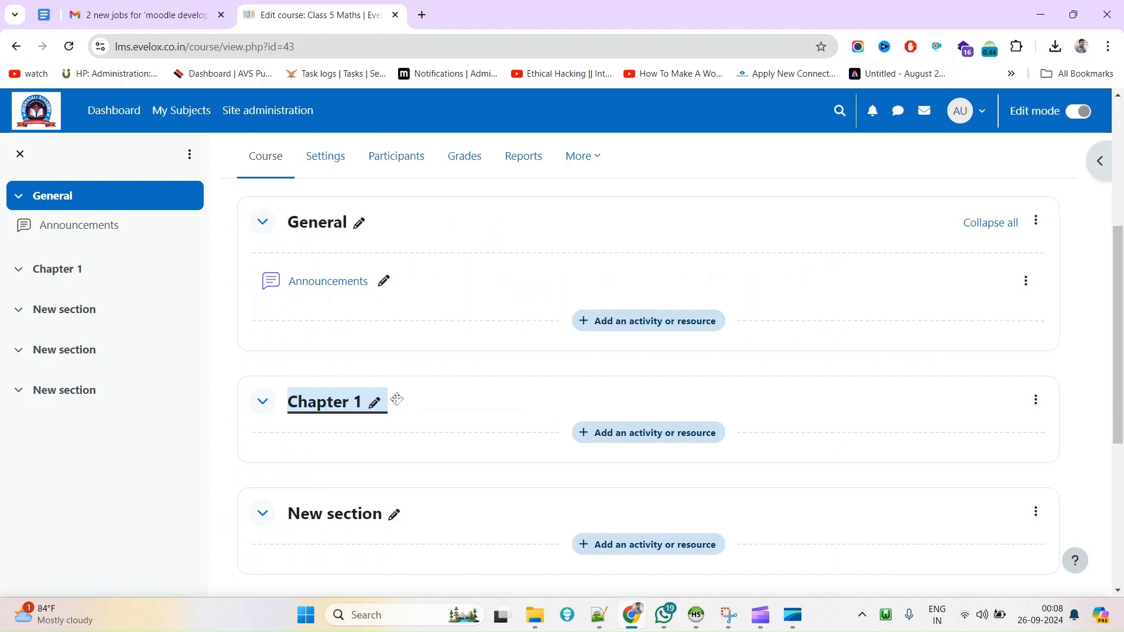
pyautogui.click(396, 370)
pyautogui.hotkey('ctrl', 'v')
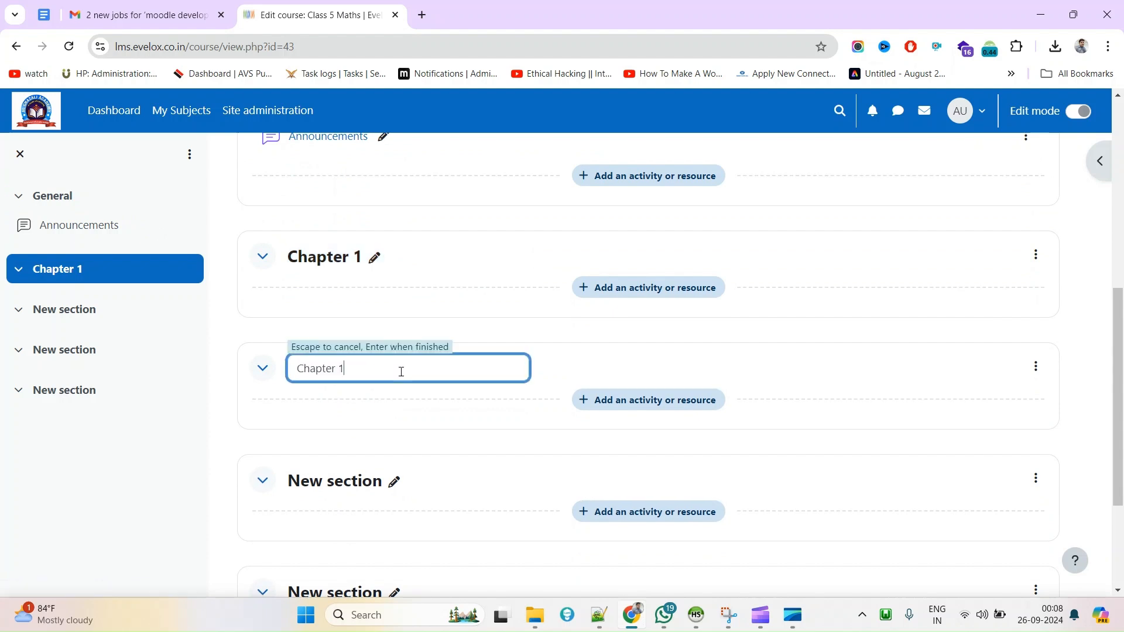
pyautogui.press('Return')
# Step: Rename the section following Chapter 2 as "Chapter 3", reusing the copied name
pyautogui.scroll(-2, 396, 366)
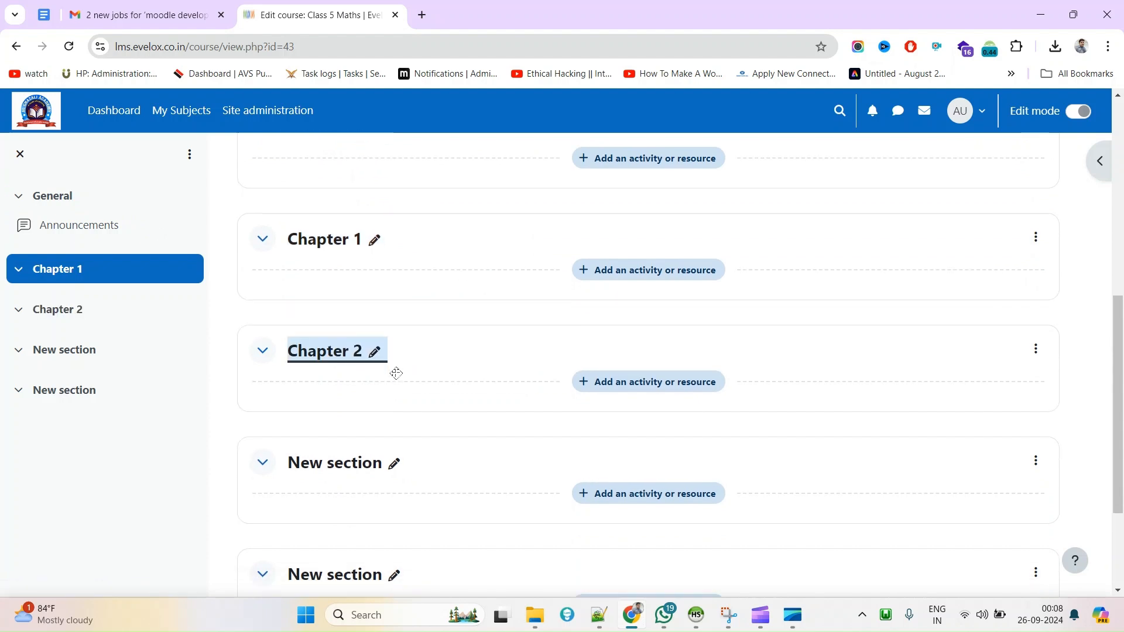
pyautogui.click(390, 337)
pyautogui.hotkey('ctrl', 'v')
pyautogui.press('BackSpace')
pyautogui.write('3')
pyautogui.press('Return')
# Step: Rename the last remaining new section as "Chapter 4", reusing the copied name
pyautogui.click(397, 448)
pyautogui.hotkey('ctrl', 'v')
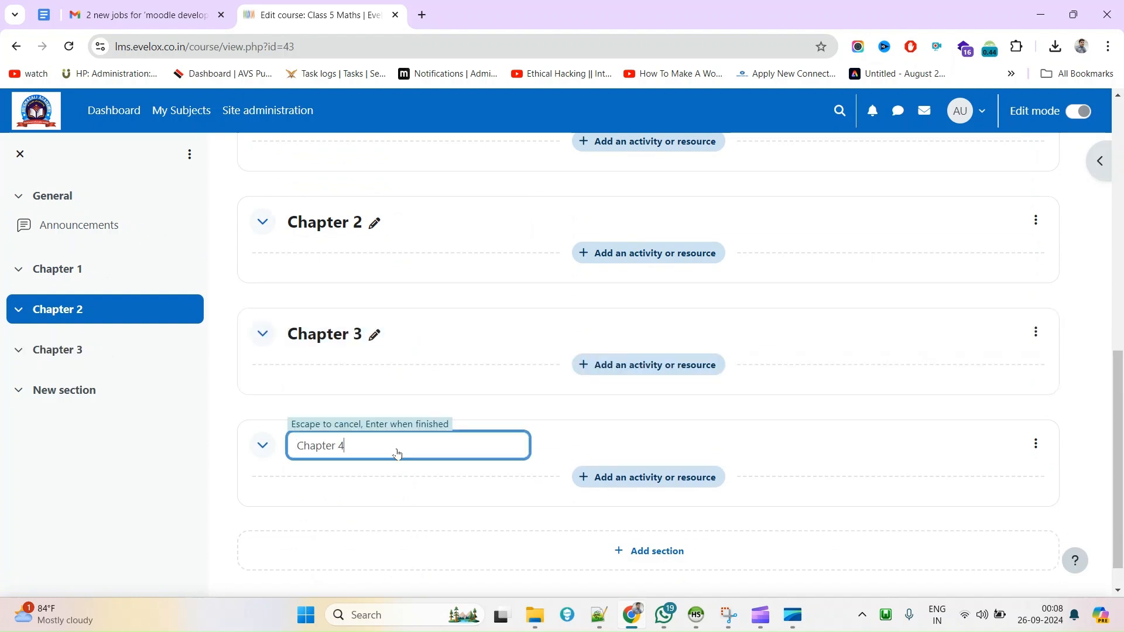
pyautogui.write('4')
pyautogui.press('Return')
pyautogui.scroll(5, 468, 430)
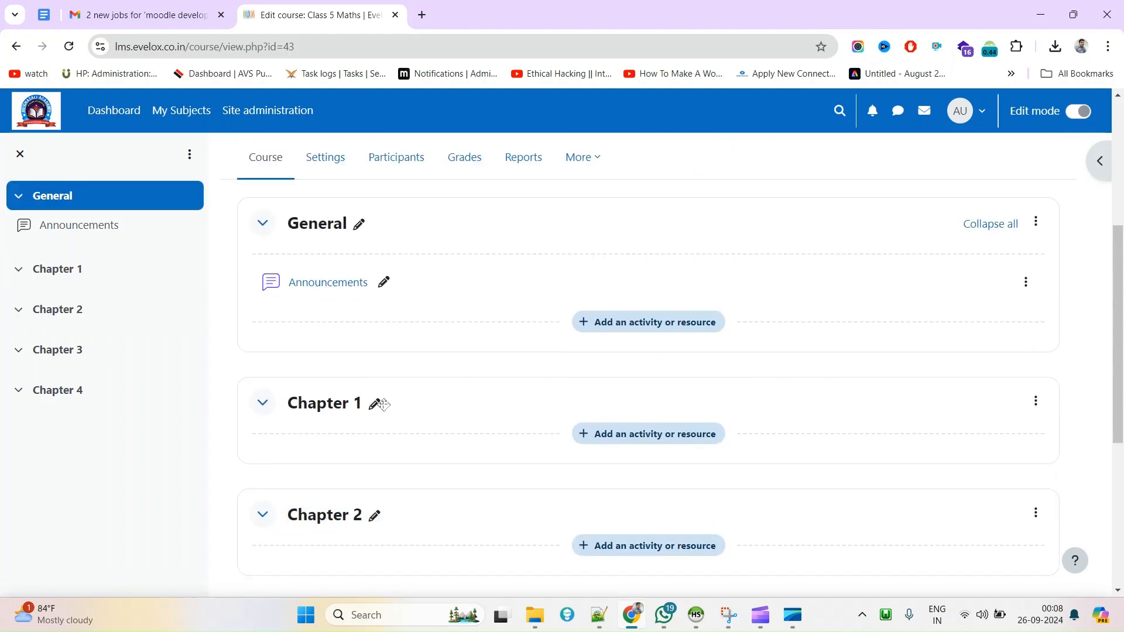
# Step: Examine the activity and resource types offered for Chapter 1 and review the course page's layout
pyautogui.scroll(-1, 384, 404)
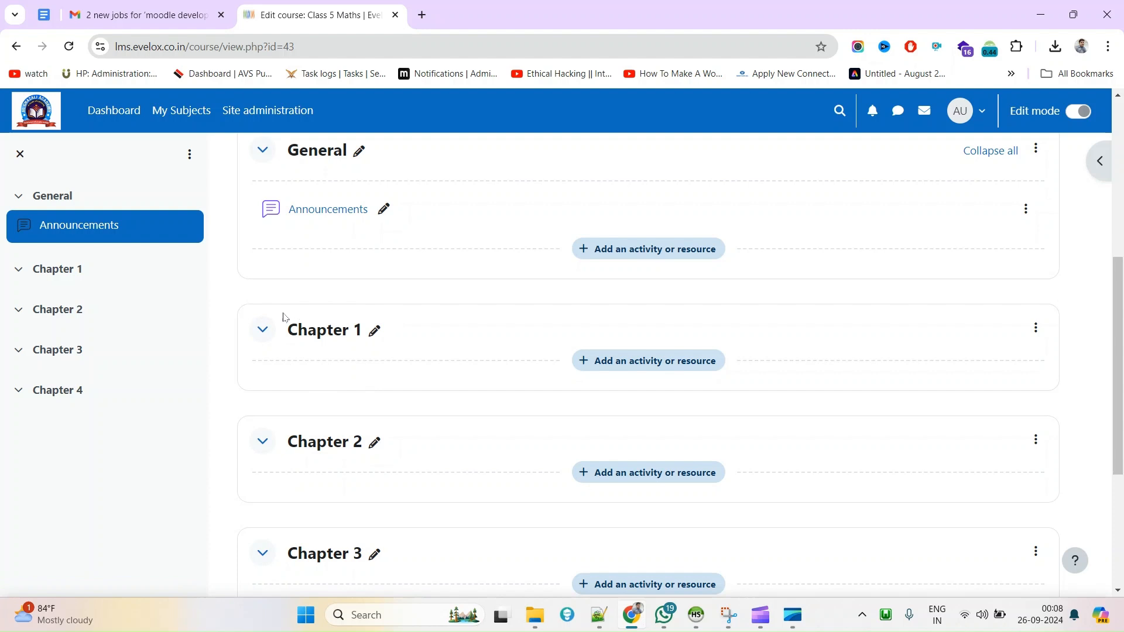
pyautogui.click(631, 373)
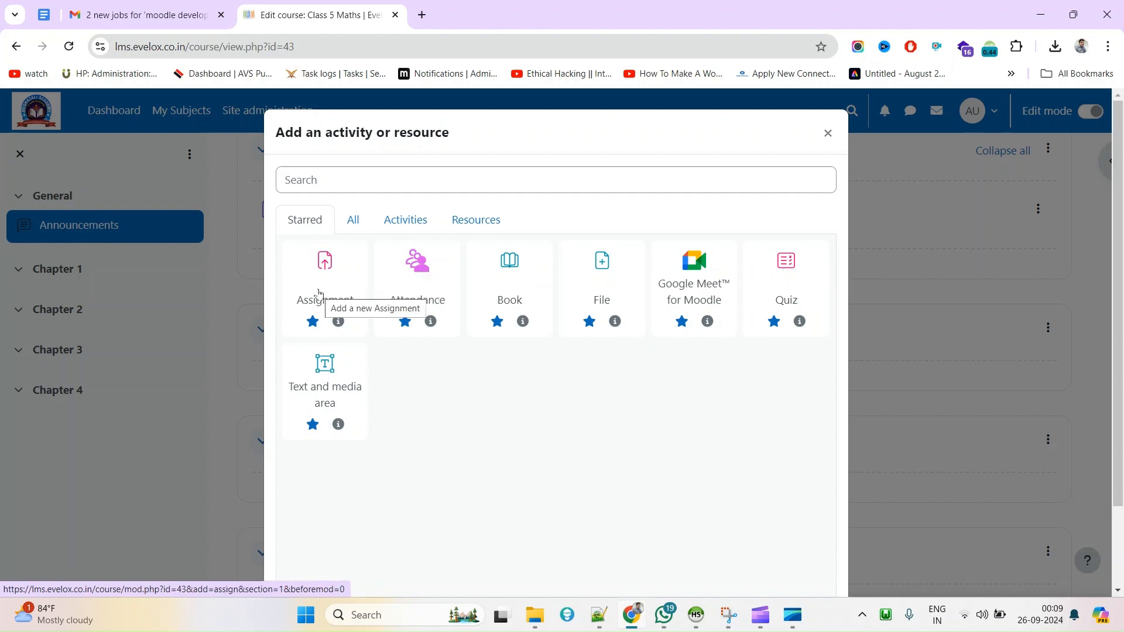
pyautogui.click(828, 133)
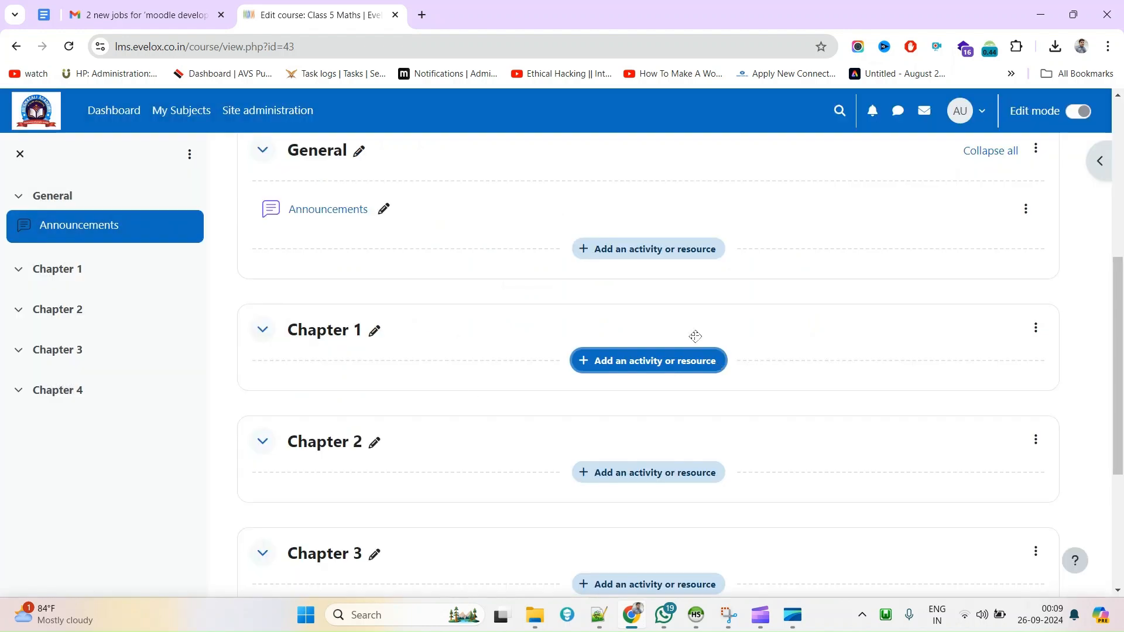
pyautogui.scroll(1, 584, 336)
pyautogui.scroll(-3, 583, 334)
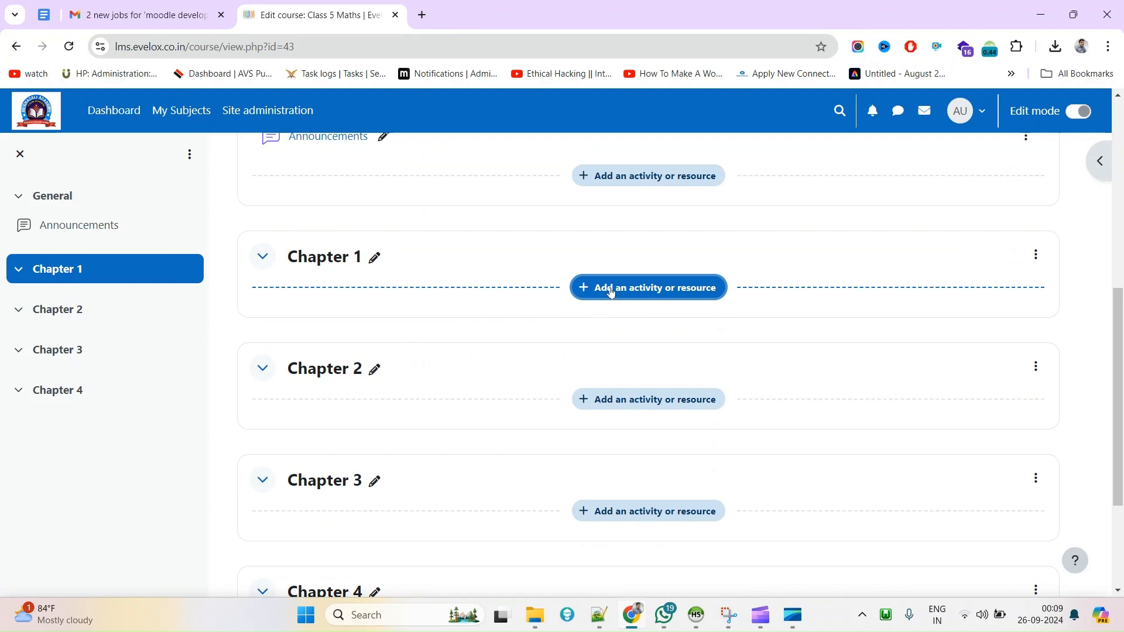
pyautogui.scroll(4, 447, 327)
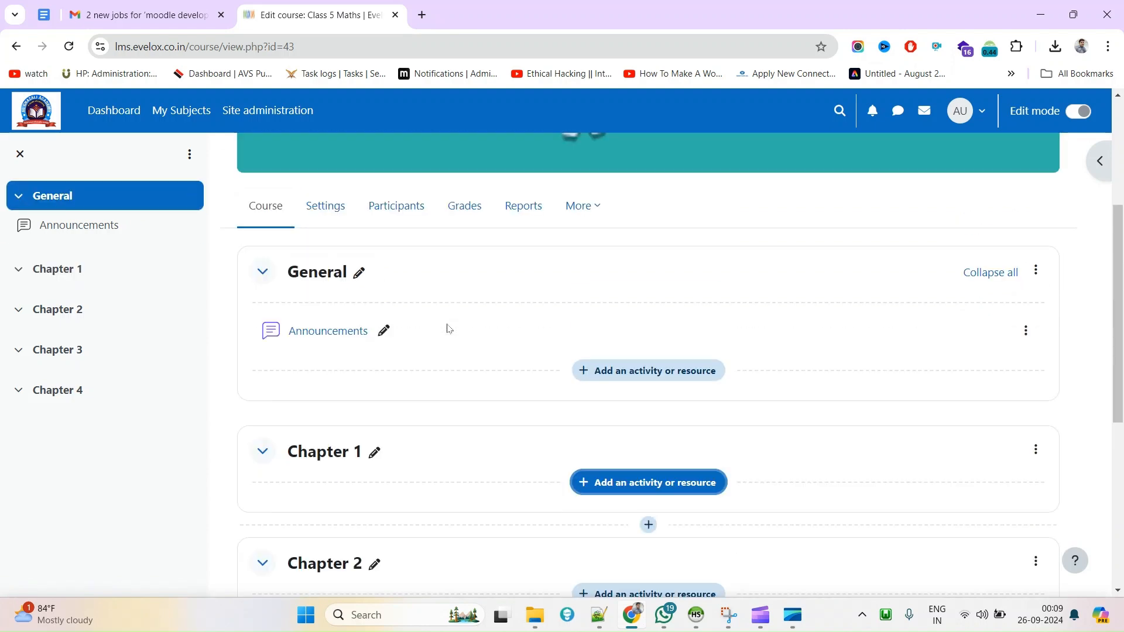
pyautogui.scroll(4, 485, 356)
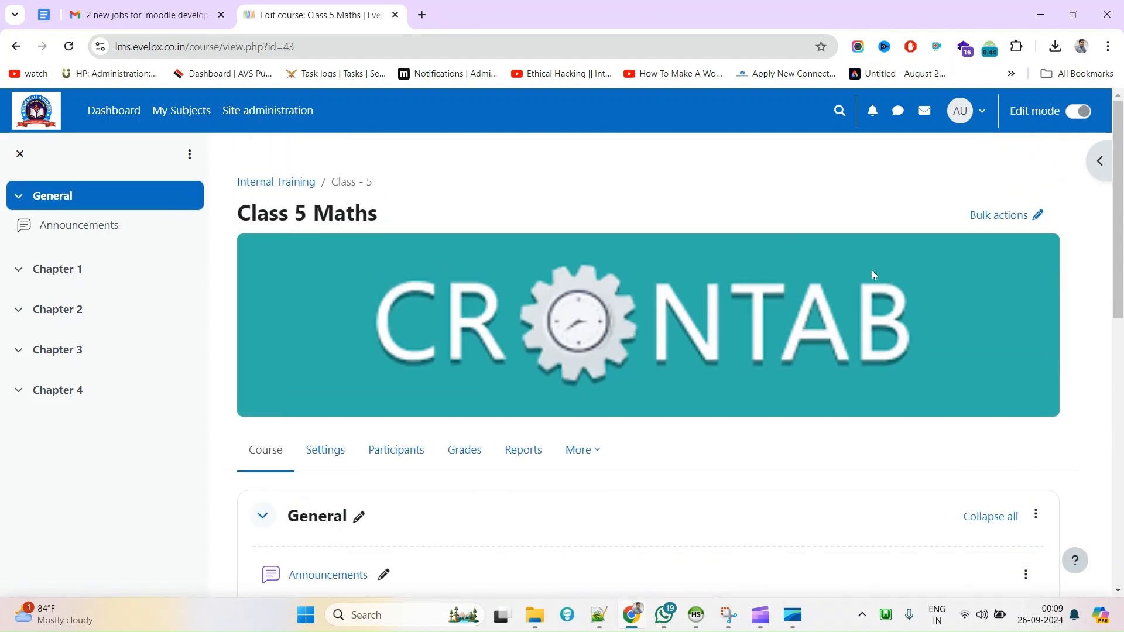
pyautogui.scroll(-3, 382, 351)
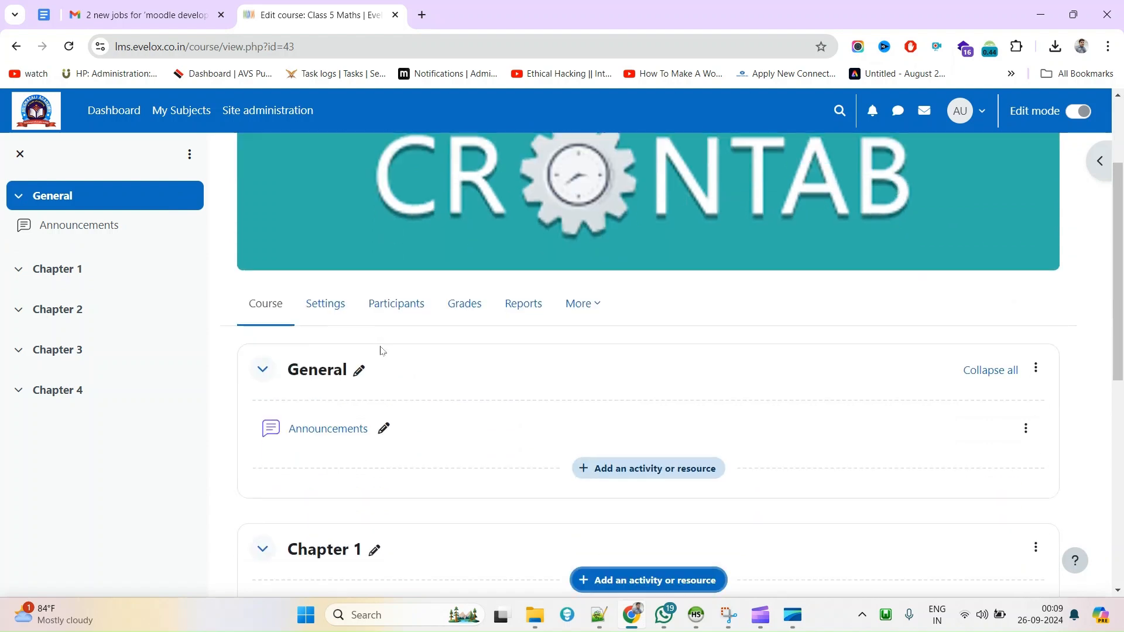
pyautogui.scroll(3, 381, 351)
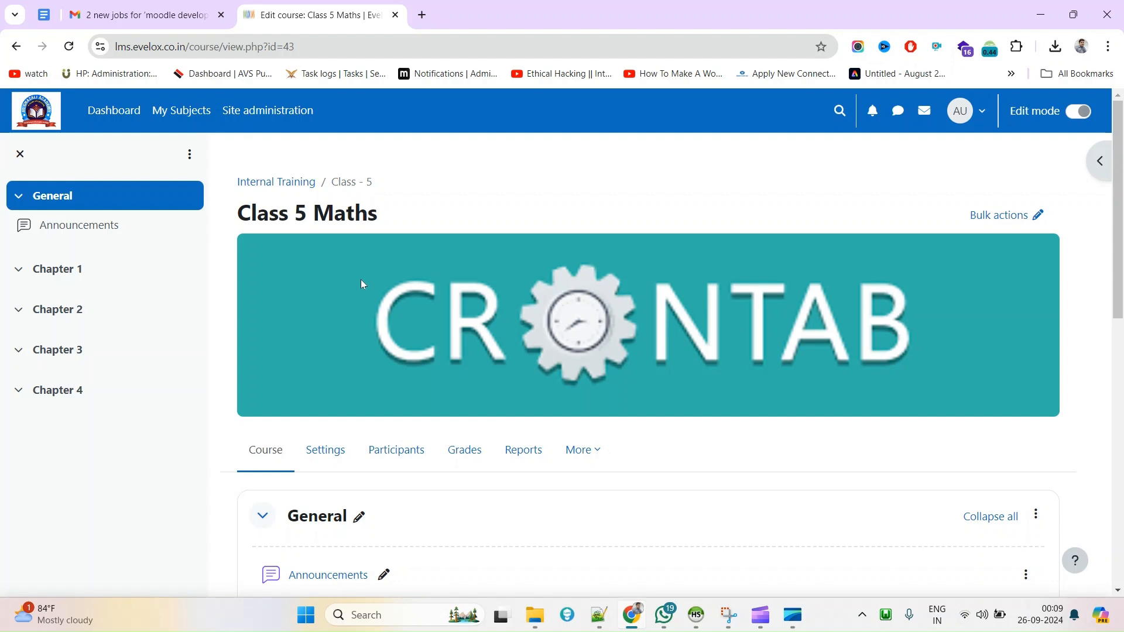
# Step: Rename the Announcements forum in the General section as "Class Announcement"
pyautogui.scroll(-4, 361, 280)
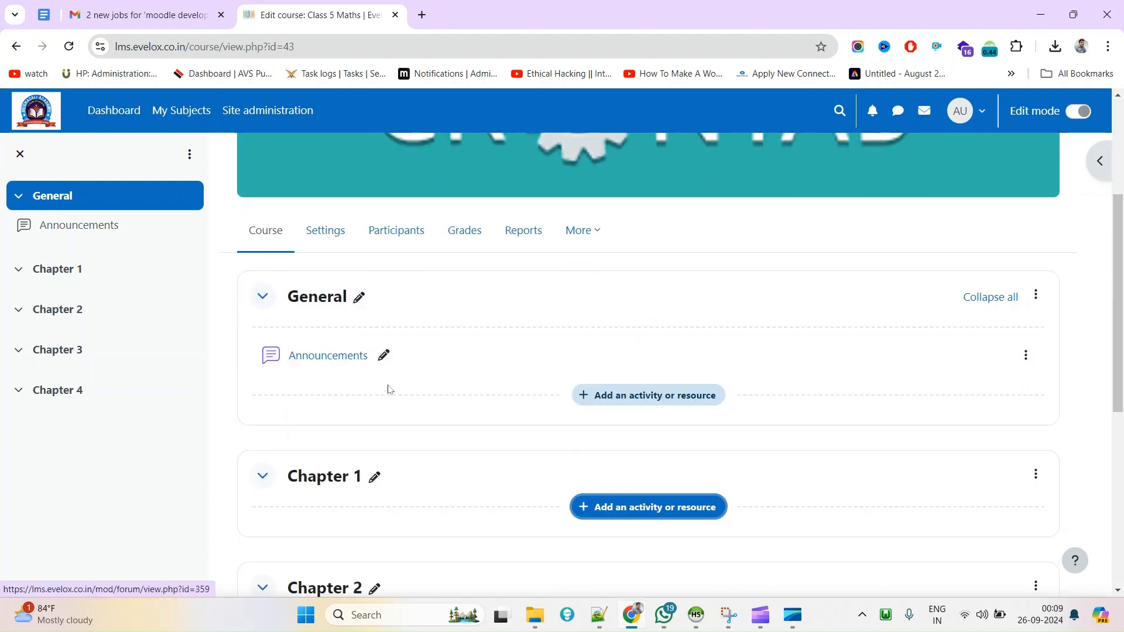
pyautogui.click(385, 355)
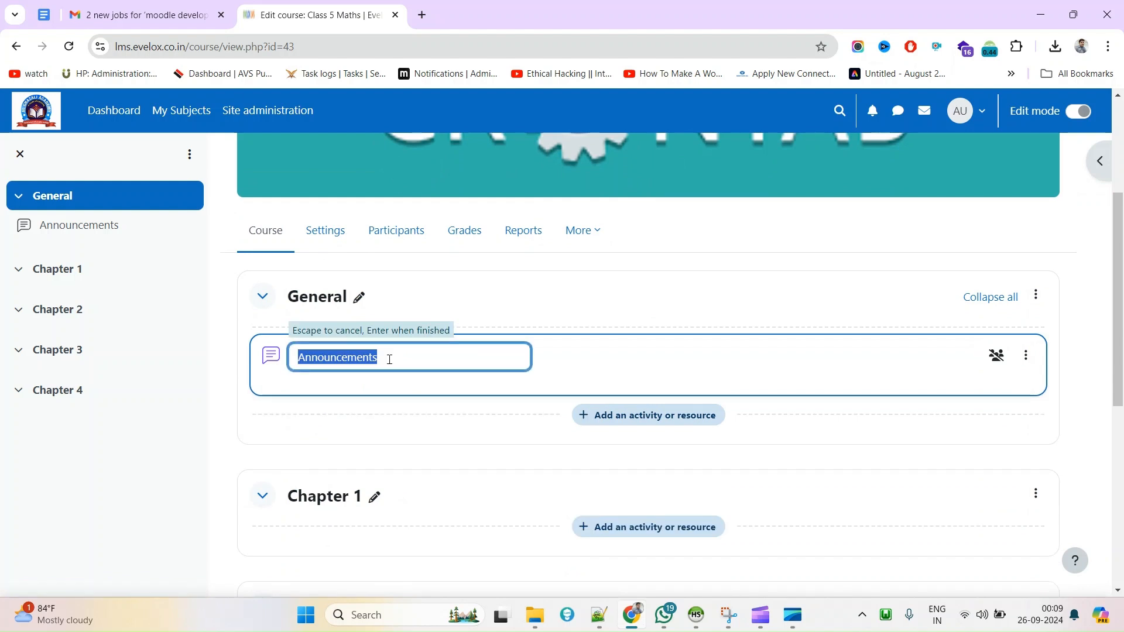
pyautogui.write('Class Ann')
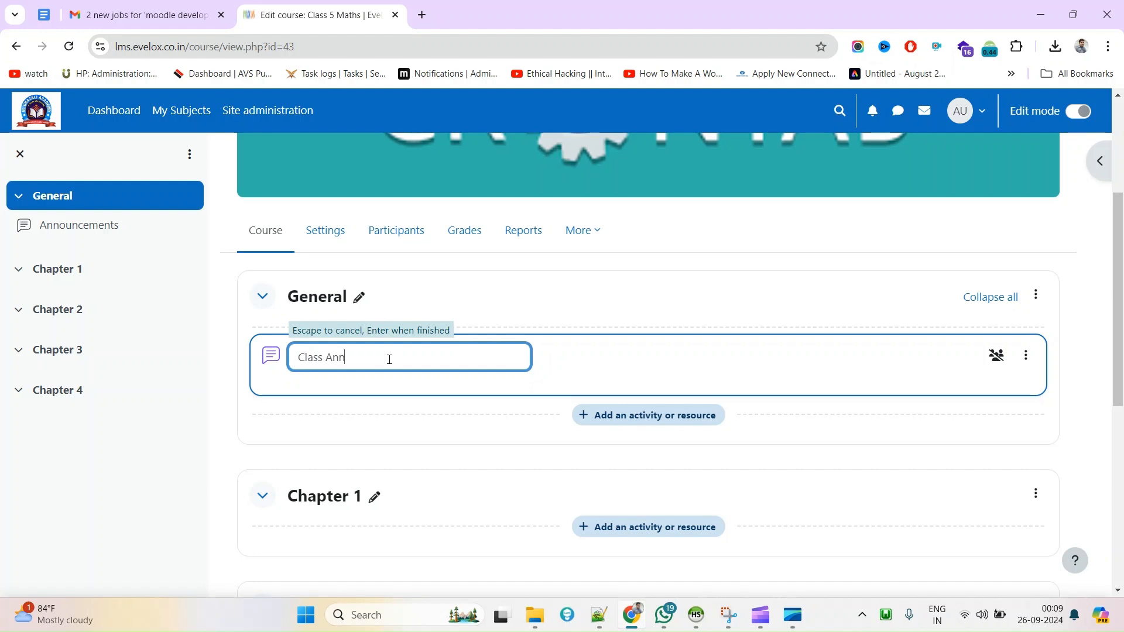
pyautogui.write('ouncement')
pyautogui.press('Return')
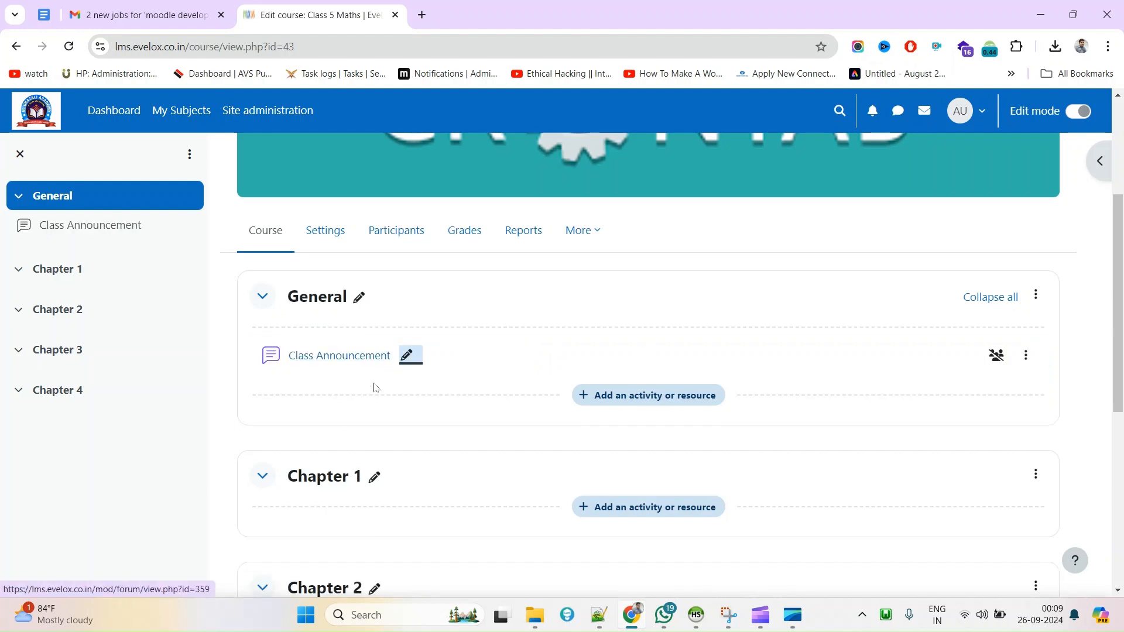
# Step: Start a new discussion topic in the Class Announcement forum with the subject "Welcome to the class"
pyautogui.click(362, 357)
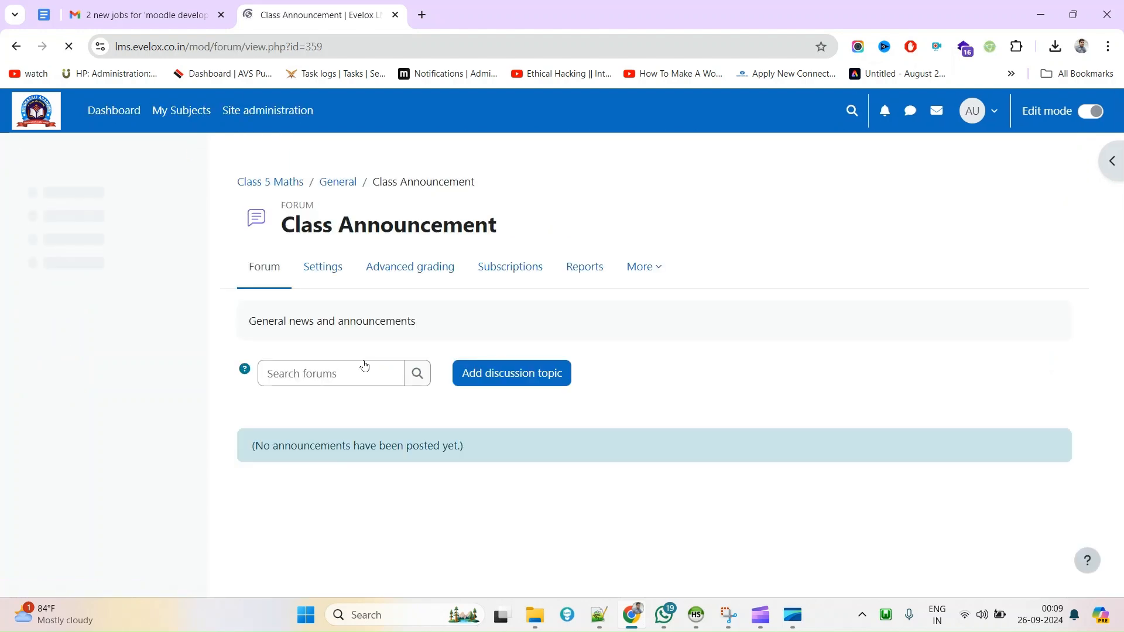
pyautogui.click(521, 378)
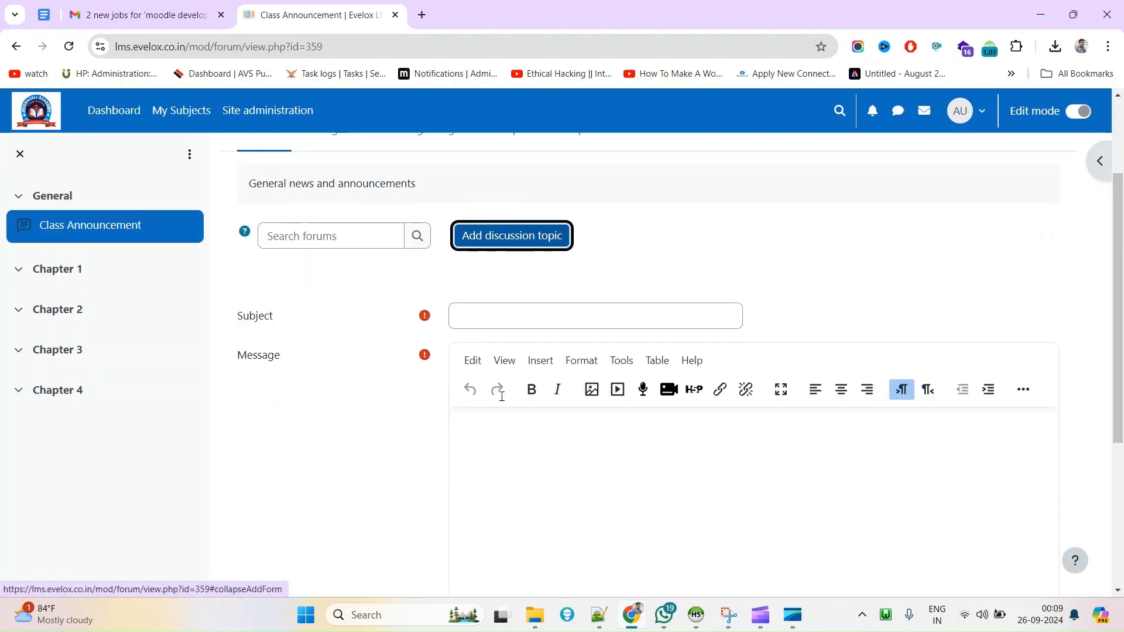
pyautogui.click(518, 313)
pyautogui.write('Welcome to the class')
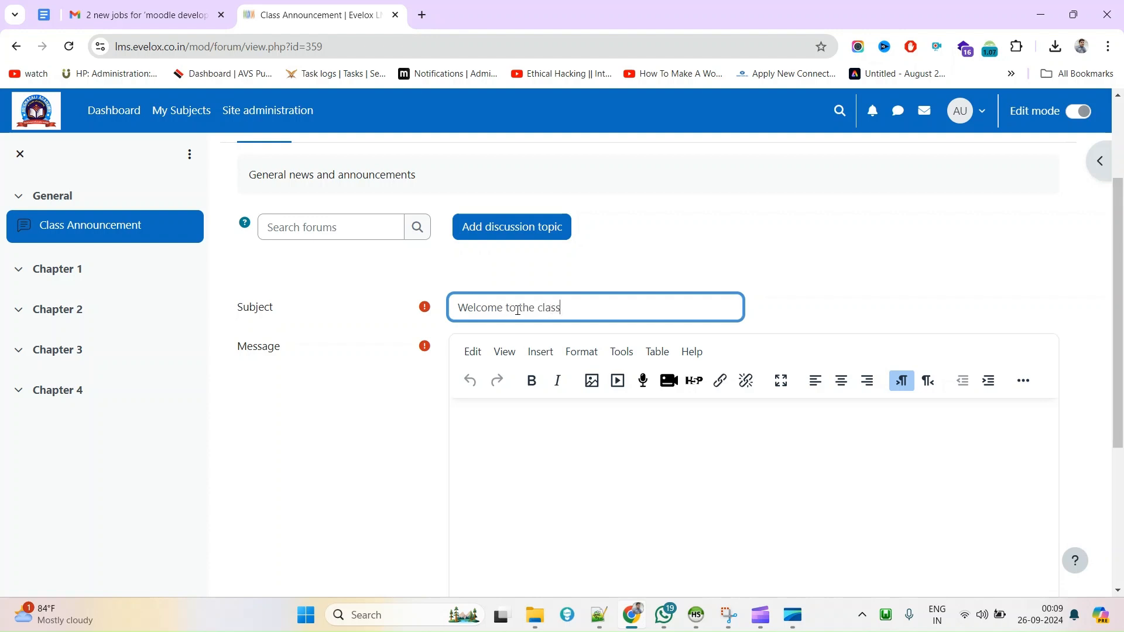
# Step: Reuse the subject as the message, extended to "Welcome to the class!!!", and post the topic to the forum
pyautogui.hotkey('ctrl', 'a')
pyautogui.hotkey('ctrl', 'c')
pyautogui.click(547, 408)
pyautogui.hotkey('ctrl', 'v')
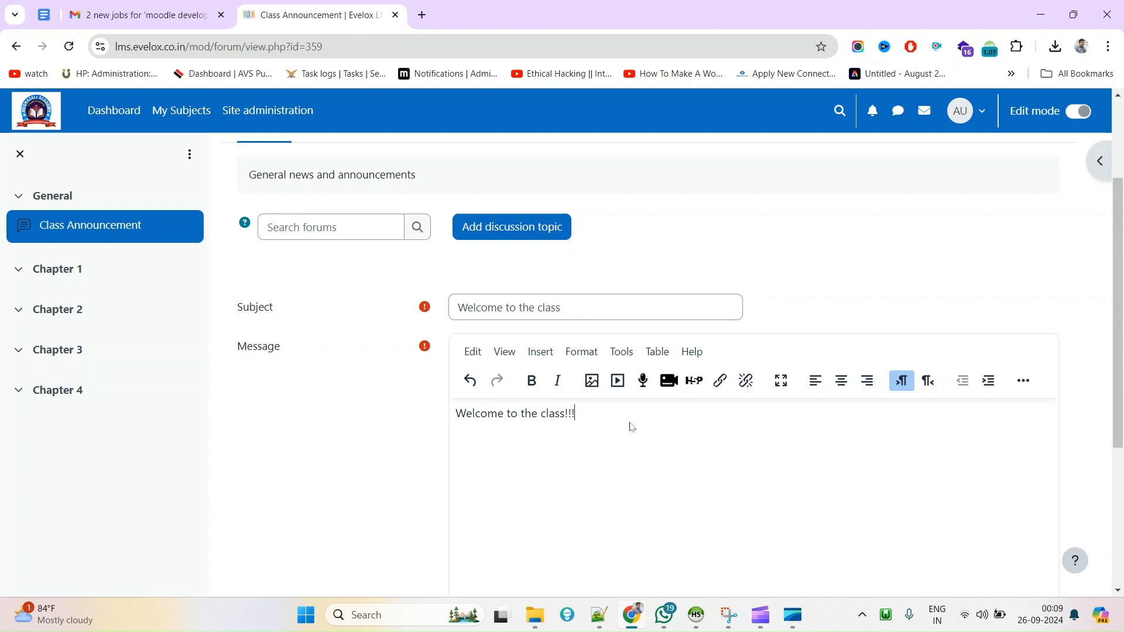
pyautogui.scroll(-1, 643, 414)
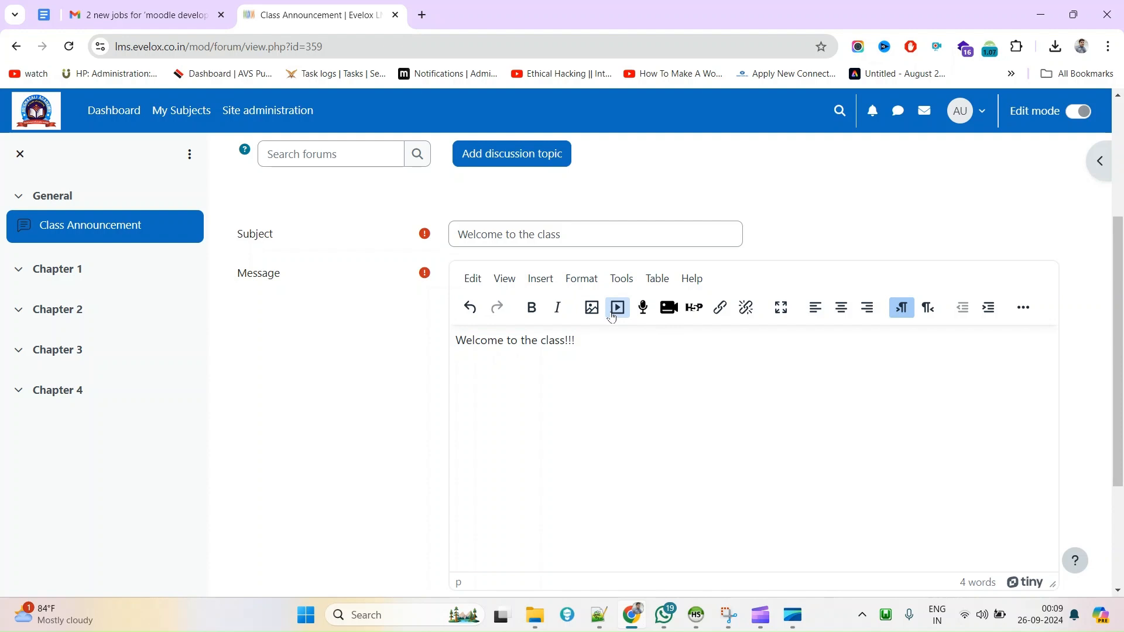
pyautogui.scroll(-2, 653, 421)
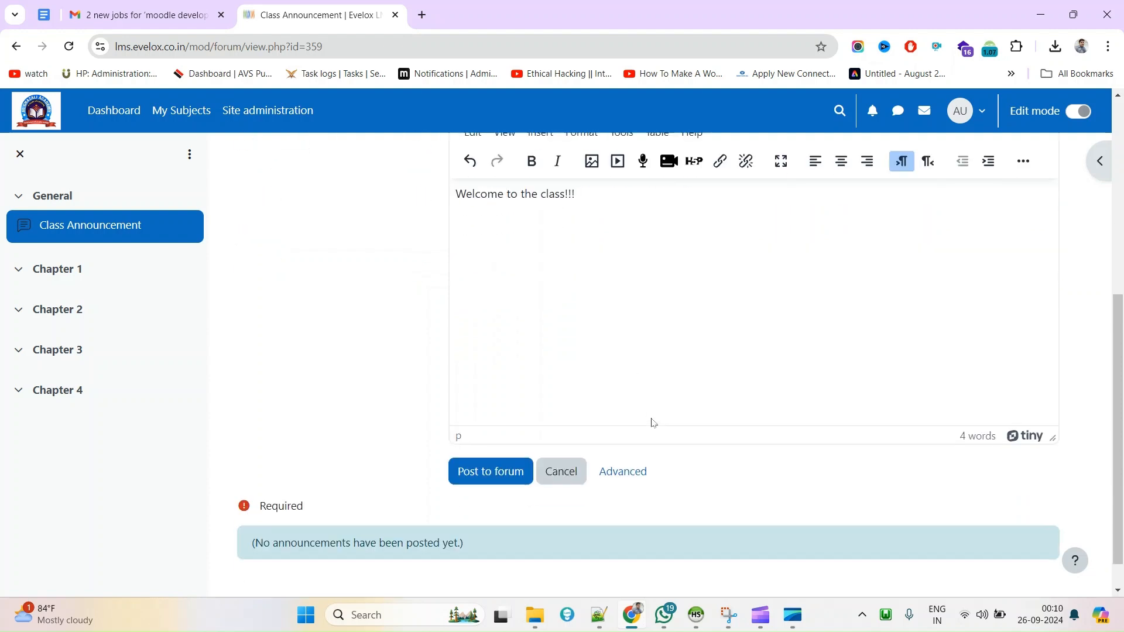
pyautogui.click(499, 469)
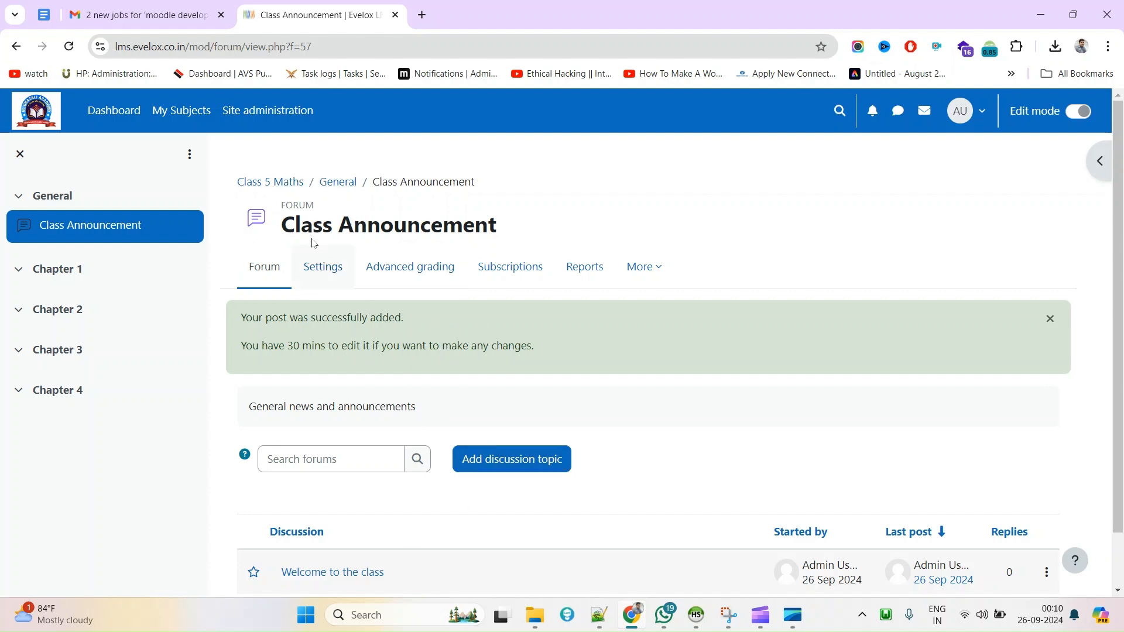
# Step: Return to the Class 5 Maths course page and view the "Welcome to the class" discussion in the Class Announcement forum
pyautogui.click(283, 182)
pyautogui.scroll(-3, 410, 462)
pyautogui.scroll(-5, 468, 463)
pyautogui.scroll(5, 515, 457)
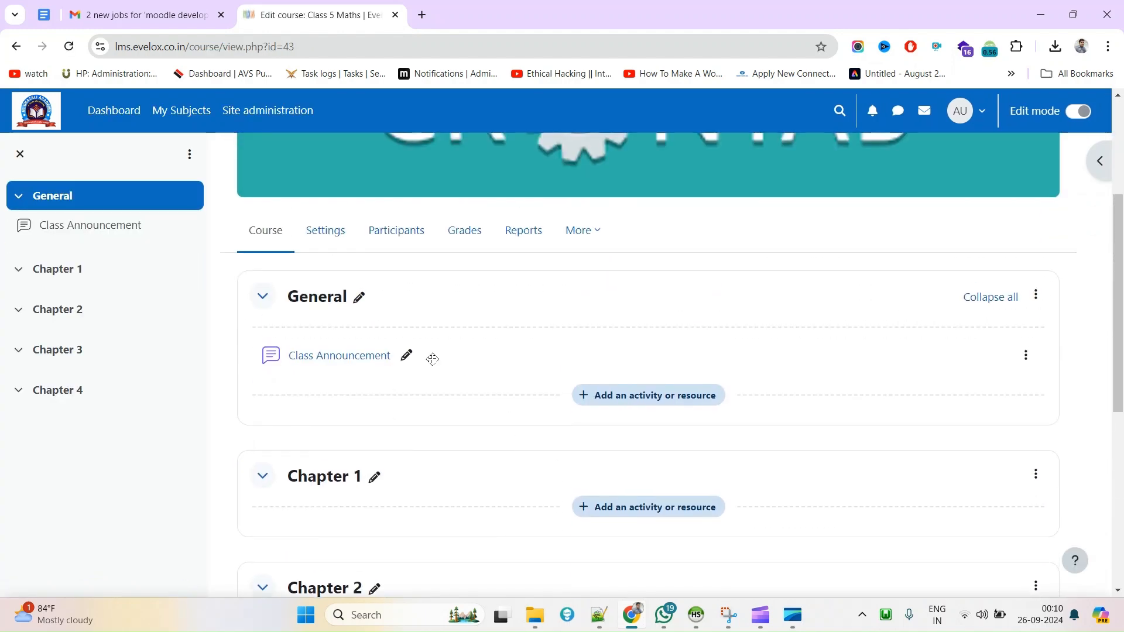
pyautogui.click(322, 356)
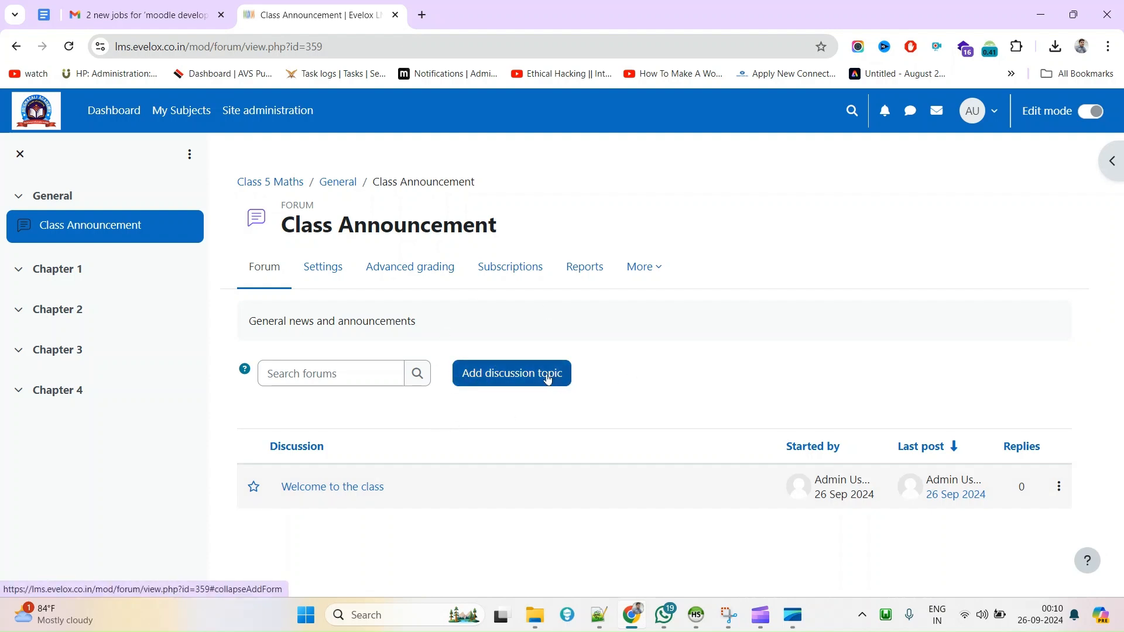
pyautogui.click(363, 486)
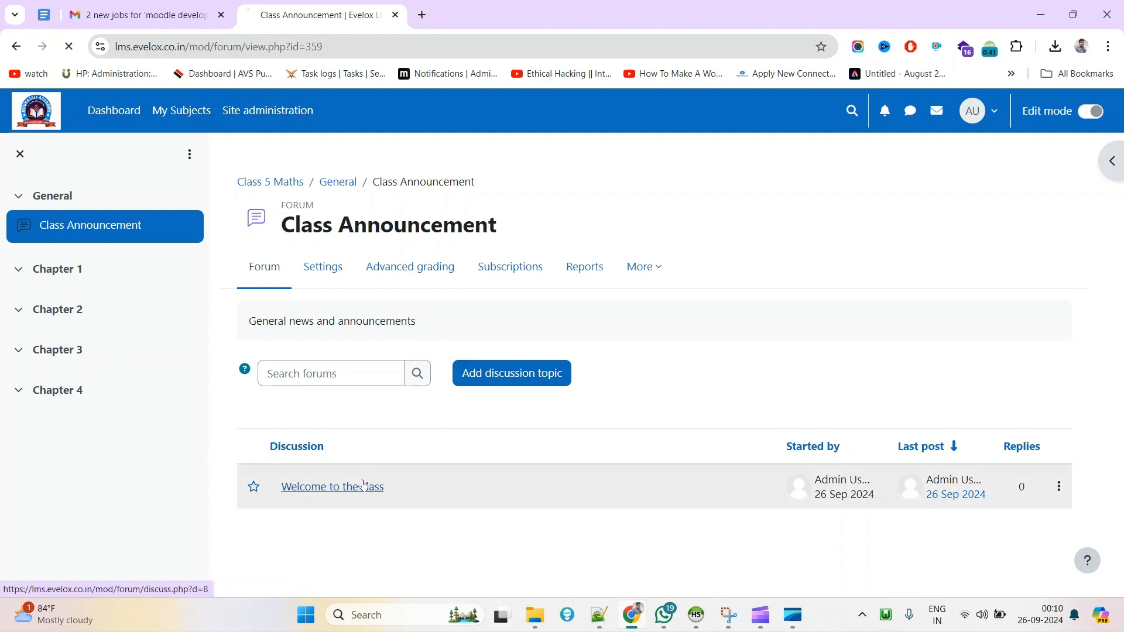
# Step: Try the private reply option on the welcome post and return to the Class Announcement forum without posting
pyautogui.click(1038, 464)
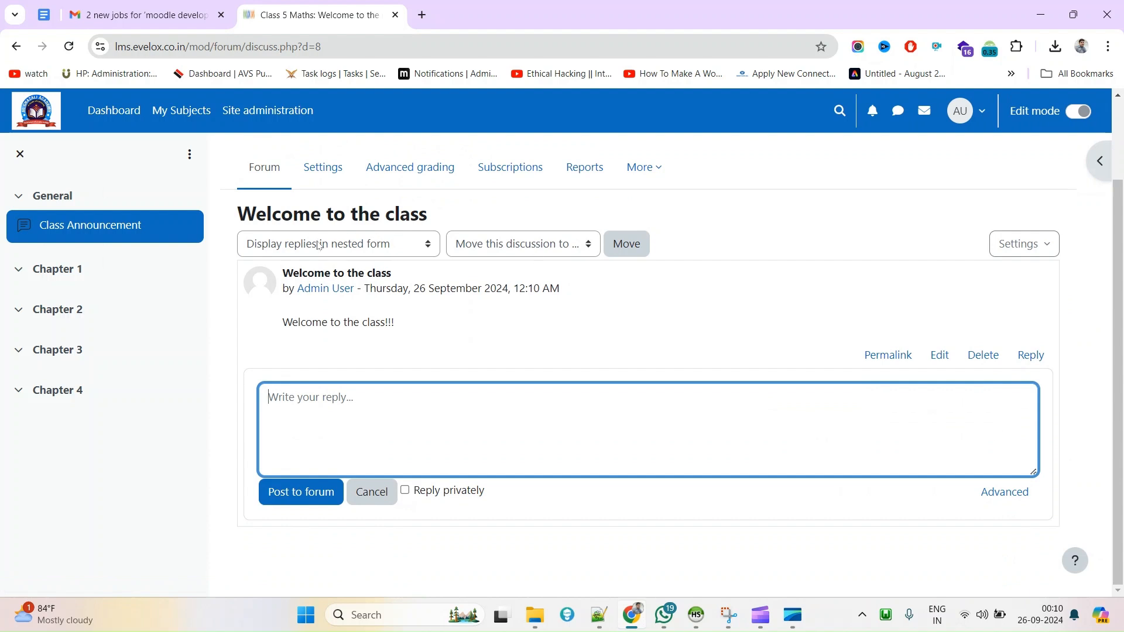
pyautogui.scroll(2, 394, 303)
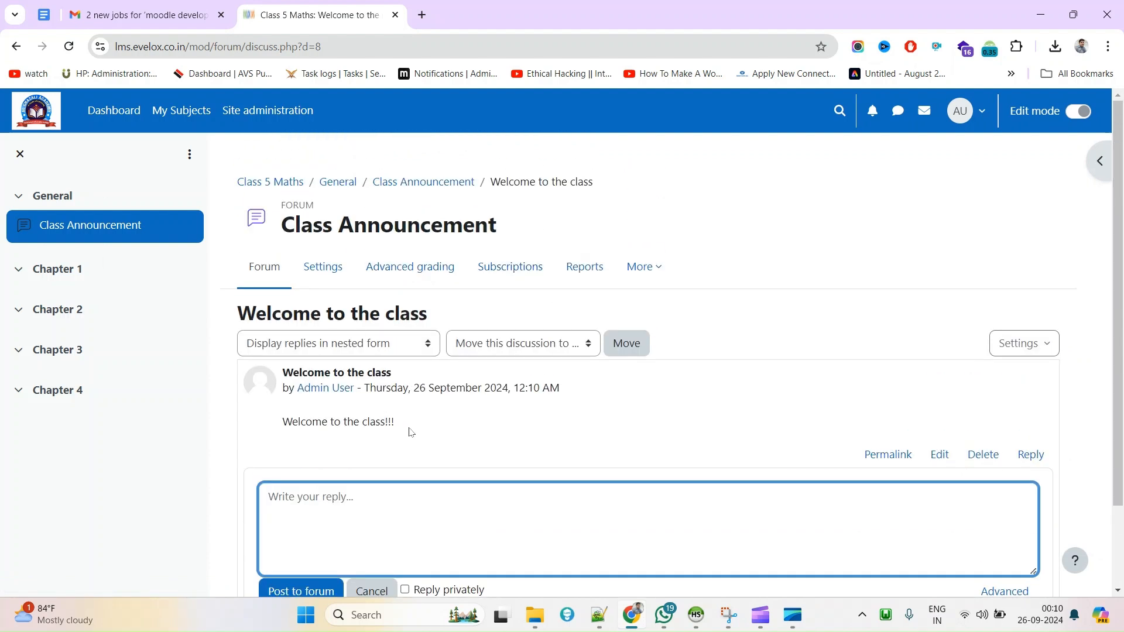
pyautogui.scroll(-2, 482, 537)
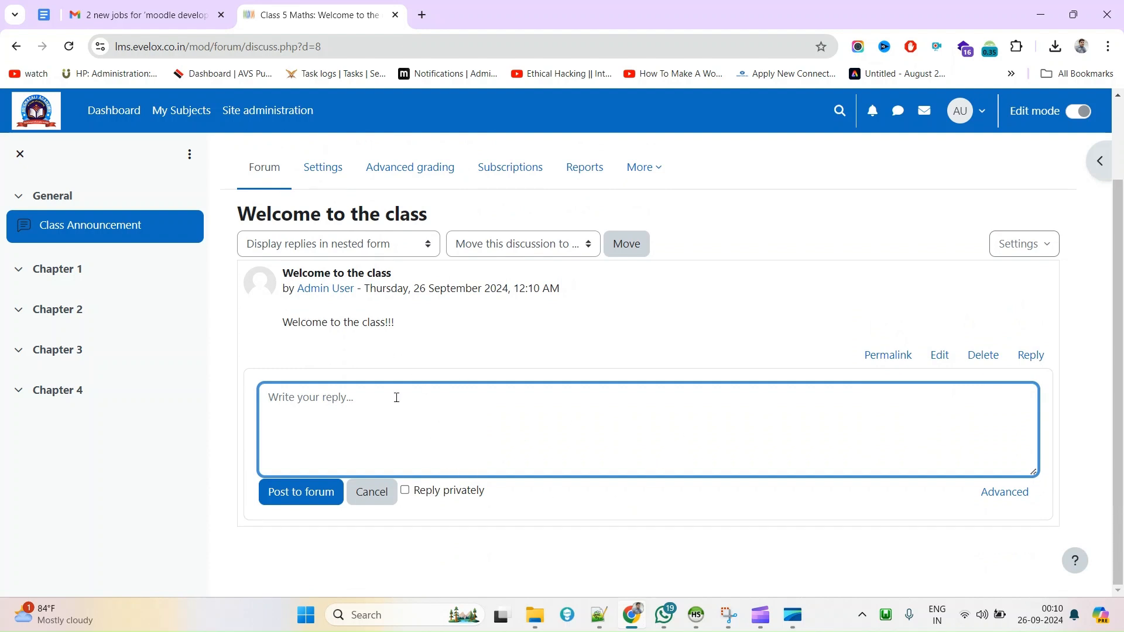
pyautogui.click(405, 491)
pyautogui.moveTo(486, 496); pyautogui.dragTo(413, 494)
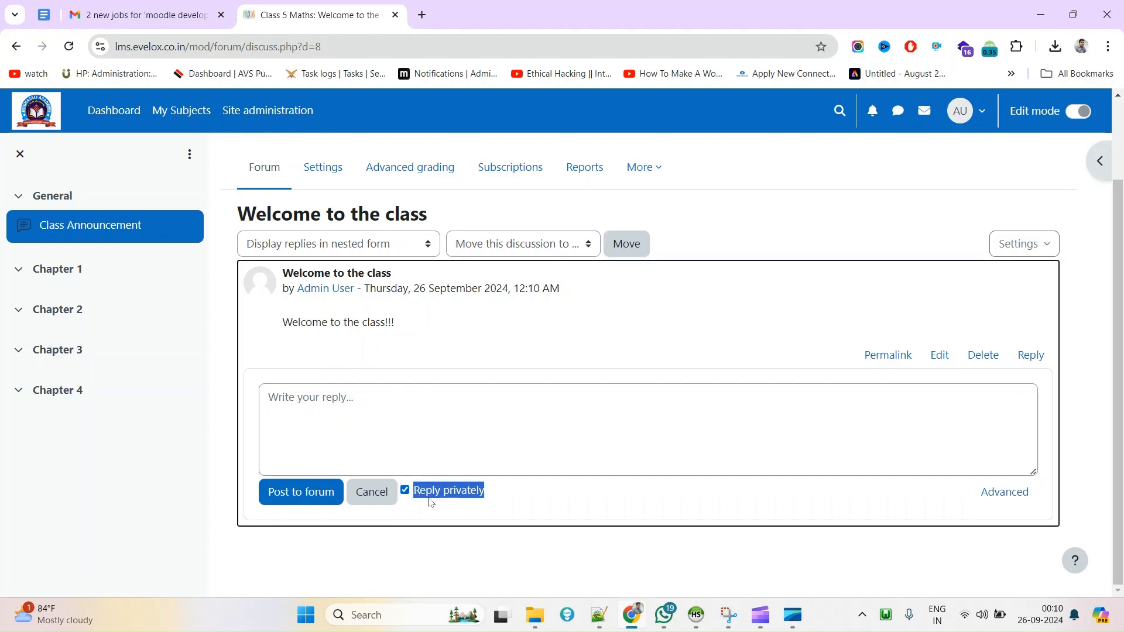
pyautogui.scroll(2, 433, 497)
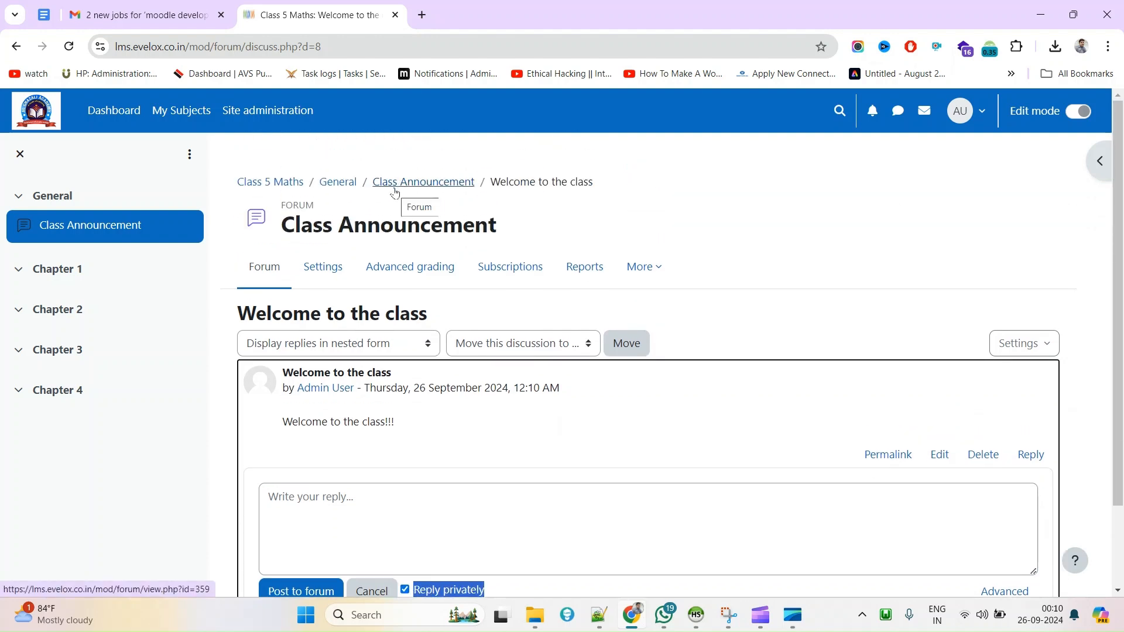
pyautogui.click(427, 182)
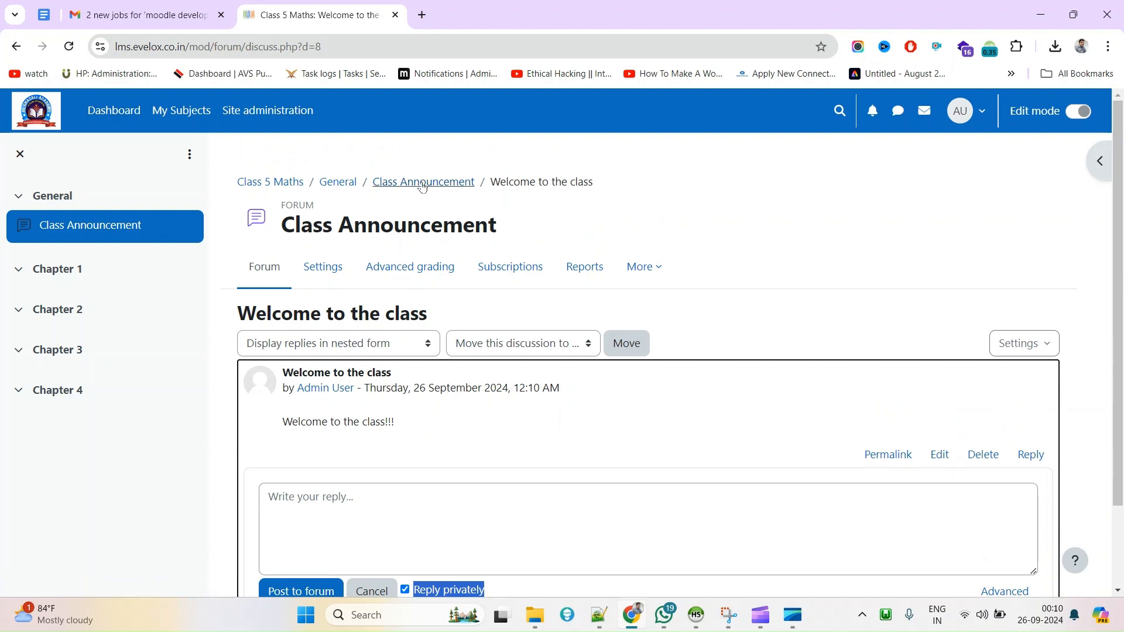
pyautogui.click(636, 135)
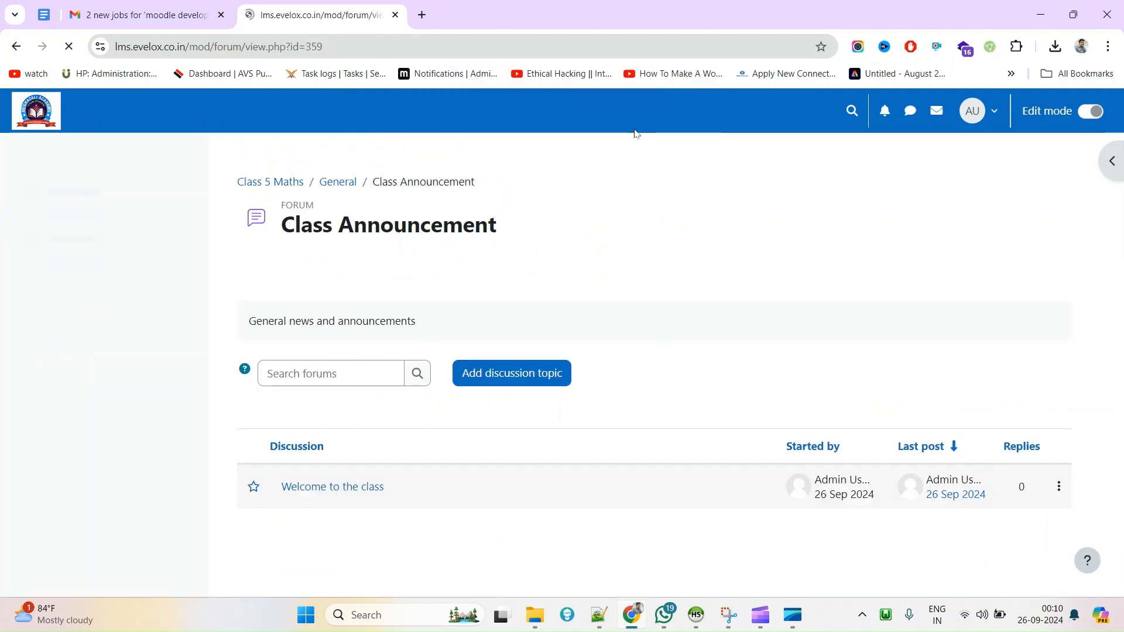
# Step: Return to the Class 5 Maths course page and start adding a File resource to Chapter 1
pyautogui.click(287, 186)
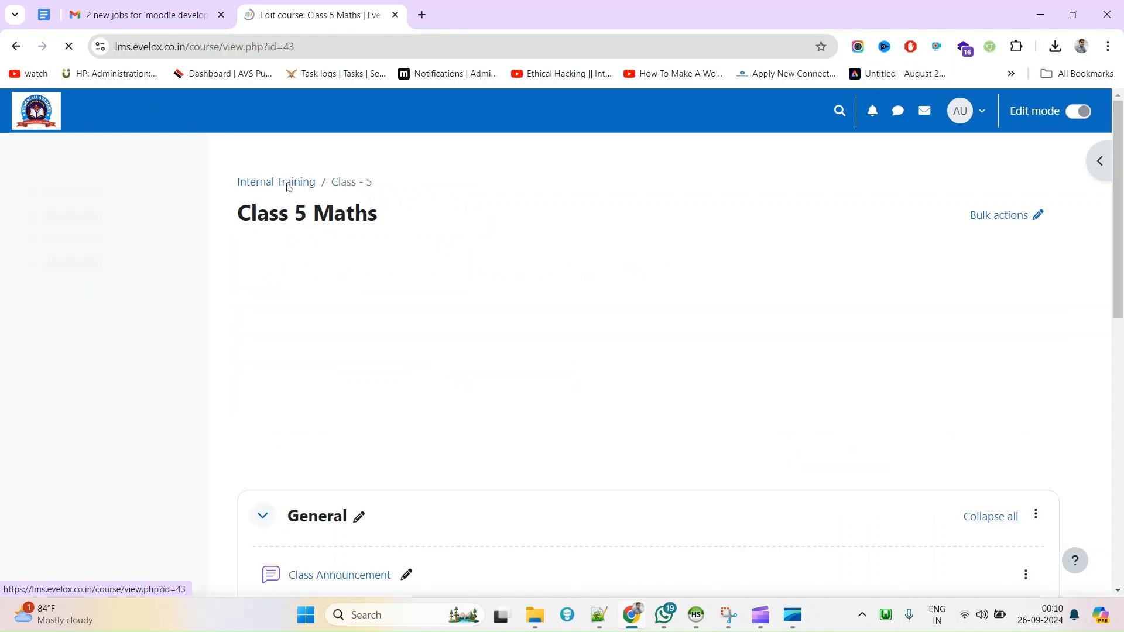
pyautogui.scroll(-6, 378, 455)
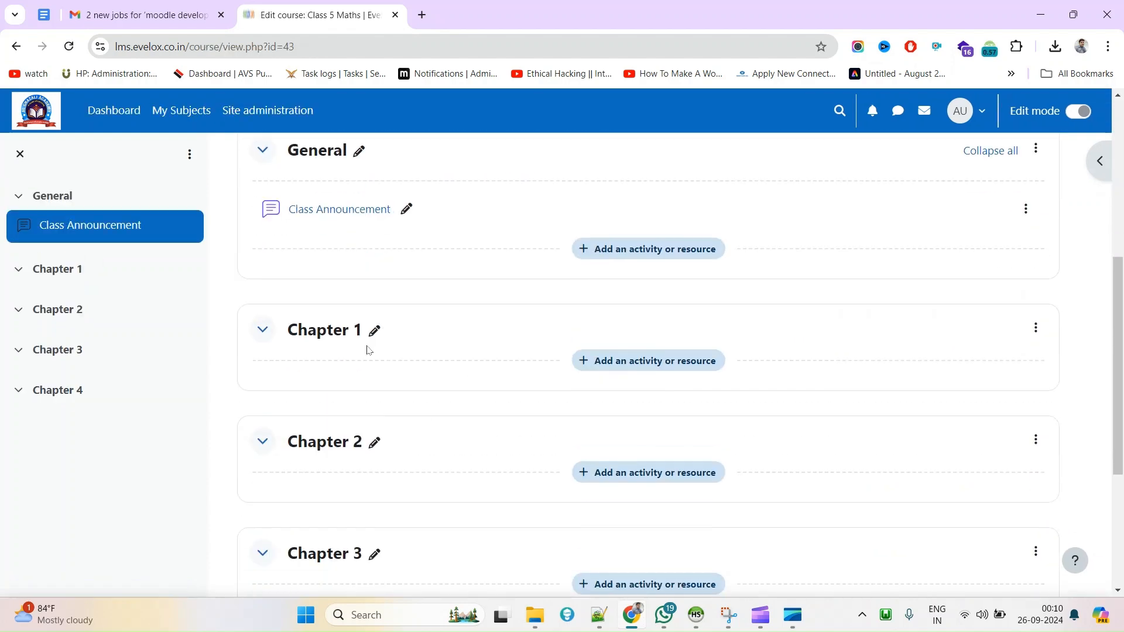
pyautogui.click(595, 361)
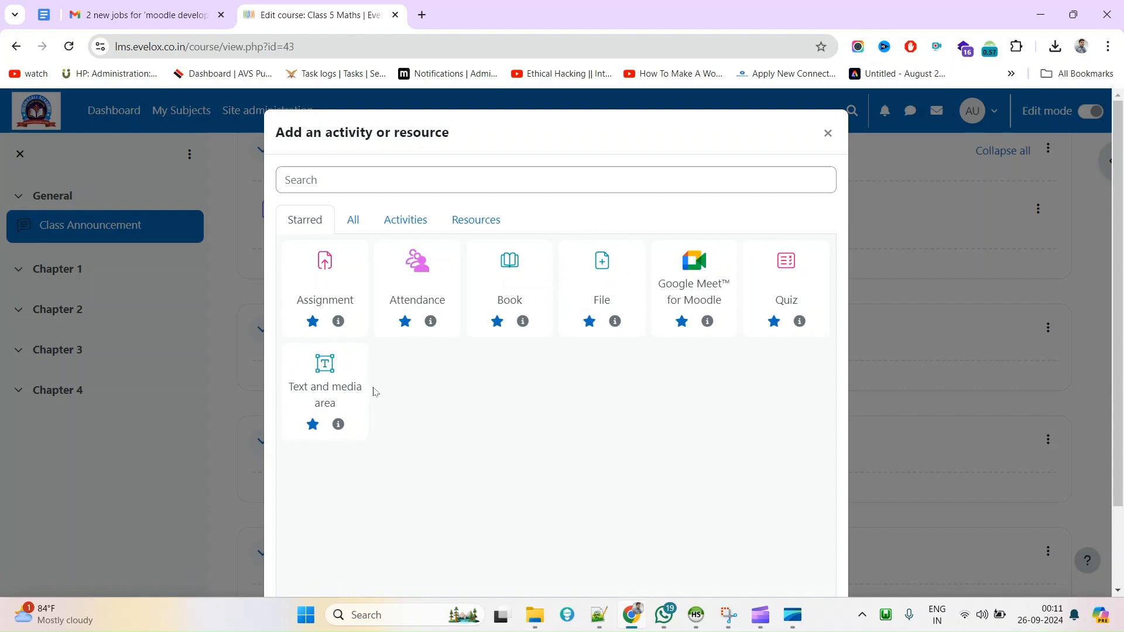
pyautogui.click(611, 269)
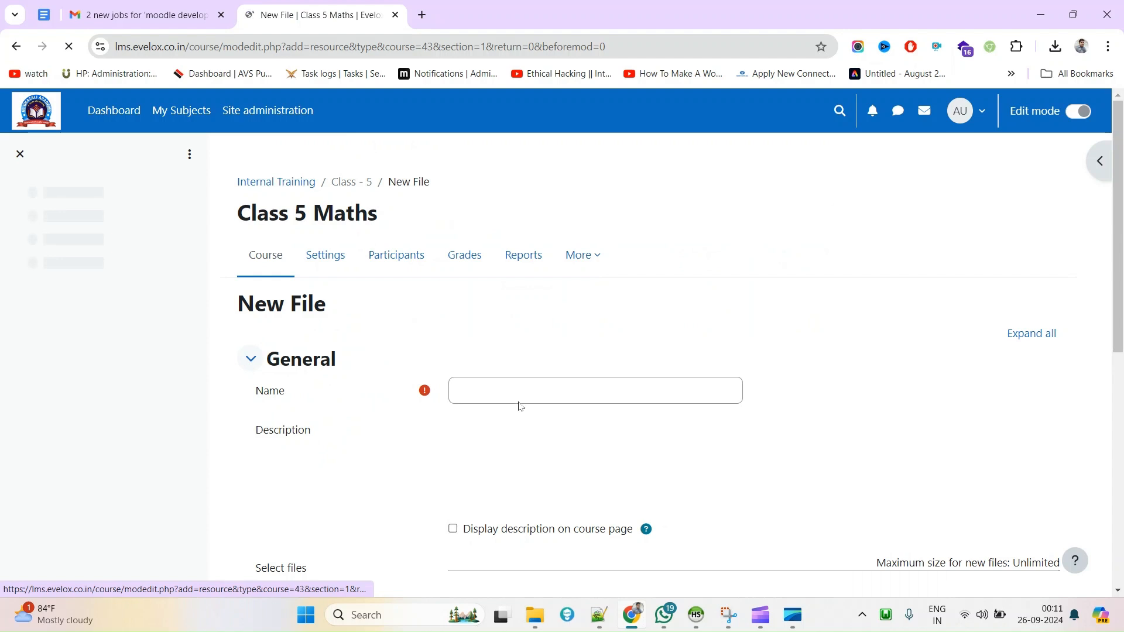
# Step: Name the new file resource "Math Class Scheduler 2024"
pyautogui.click(498, 395)
pyautogui.write('Class Scheduler 202')
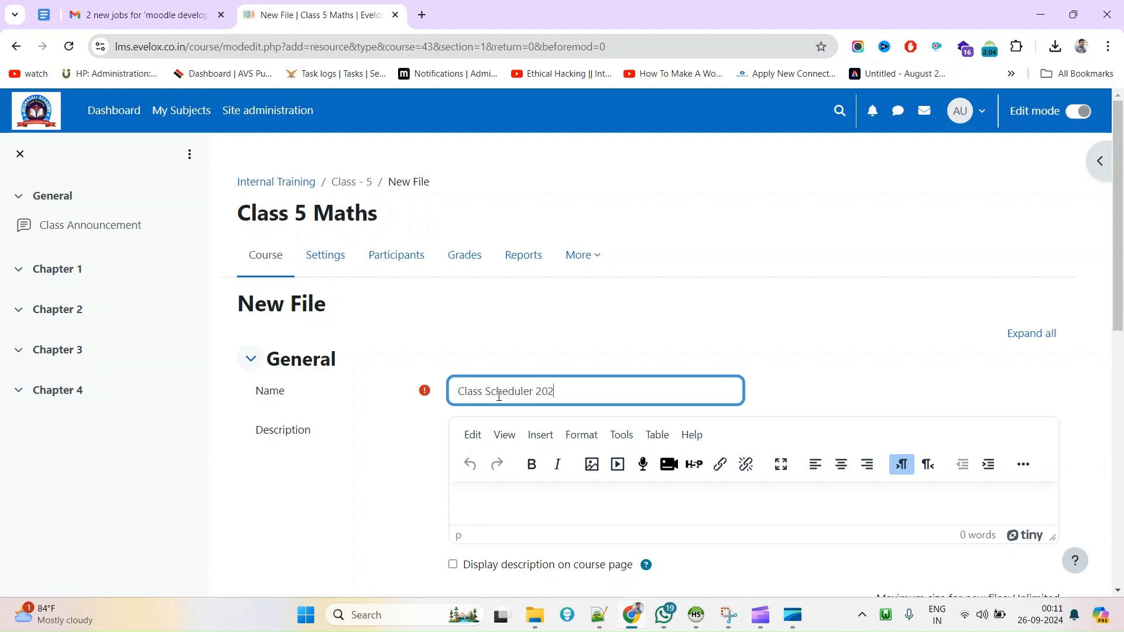
pyautogui.hotkey('ctrl', 'a')
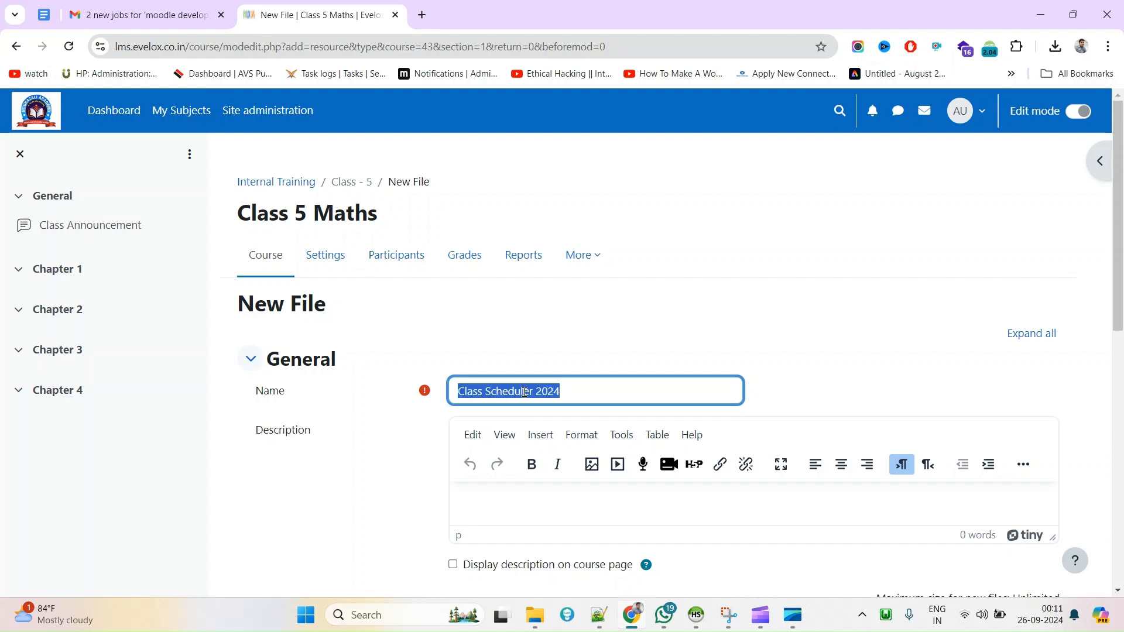
pyautogui.click(535, 390)
pyautogui.write('Match')
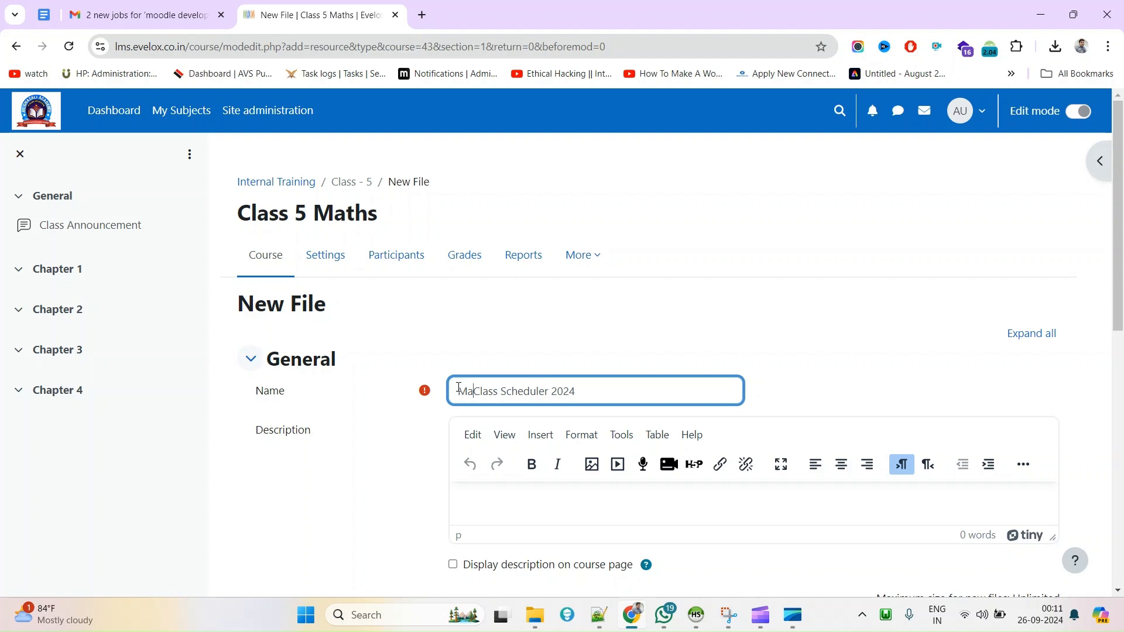
pyautogui.press('BackSpace')
pyautogui.press('BackSpace')
pyautogui.press('BackSpace')
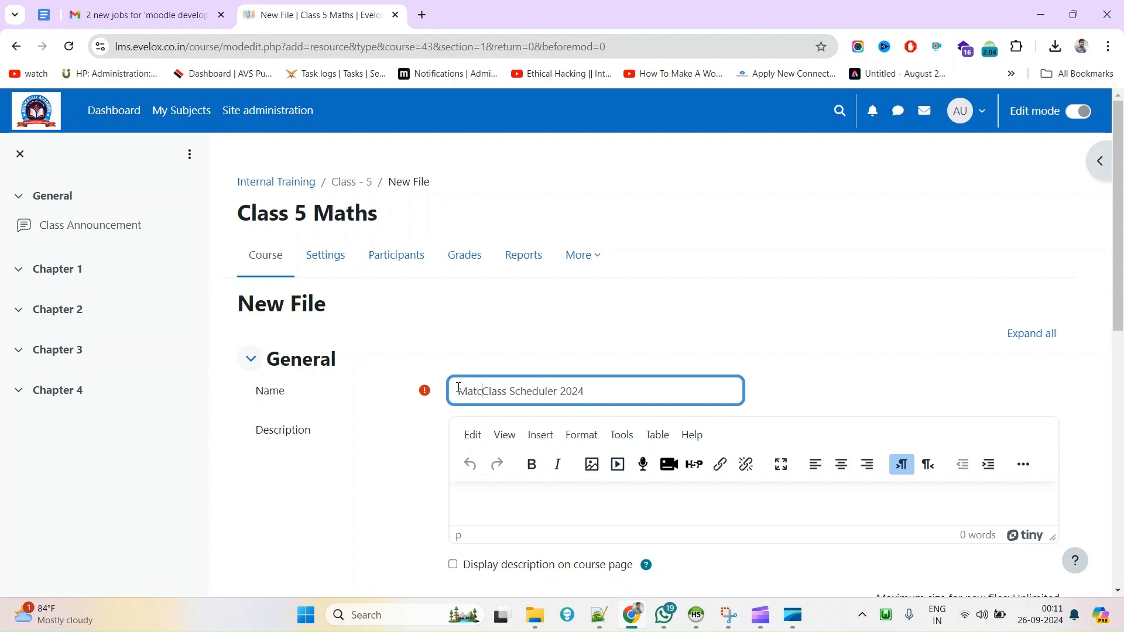
pyautogui.write('hs')
pyautogui.press('BackSpace')
pyautogui.press('BackSpace')
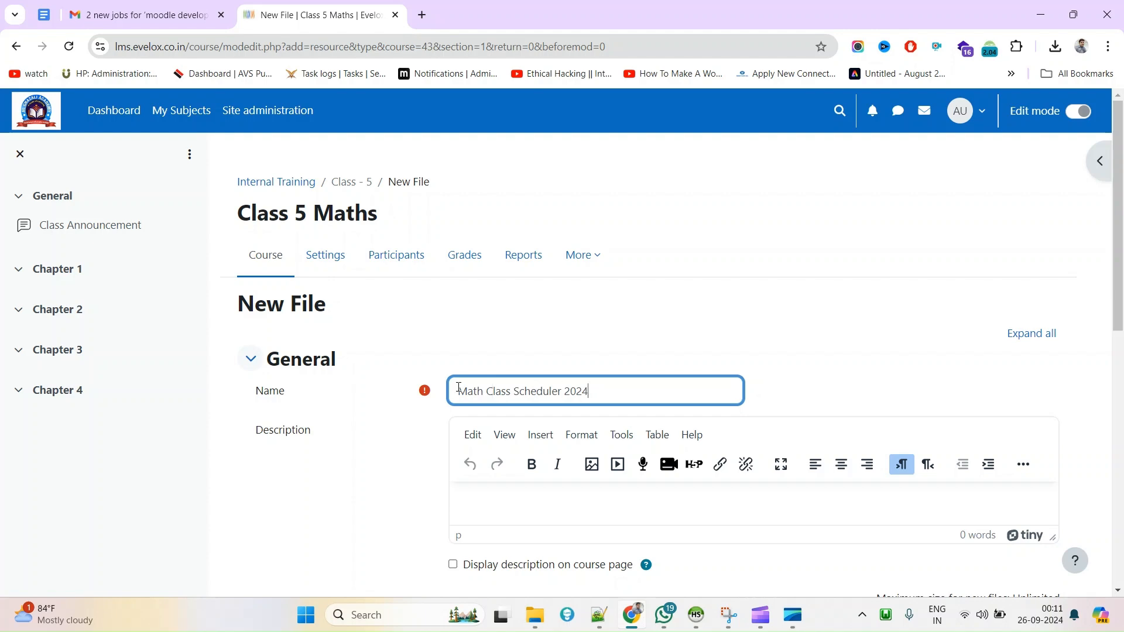
# Step: Reuse the resource name "Math Class Scheduler 2024" as its description
pyautogui.hotkey('ctrl', 'a')
pyautogui.hotkey('ctrl', 'c')
pyautogui.scroll(-4, 457, 394)
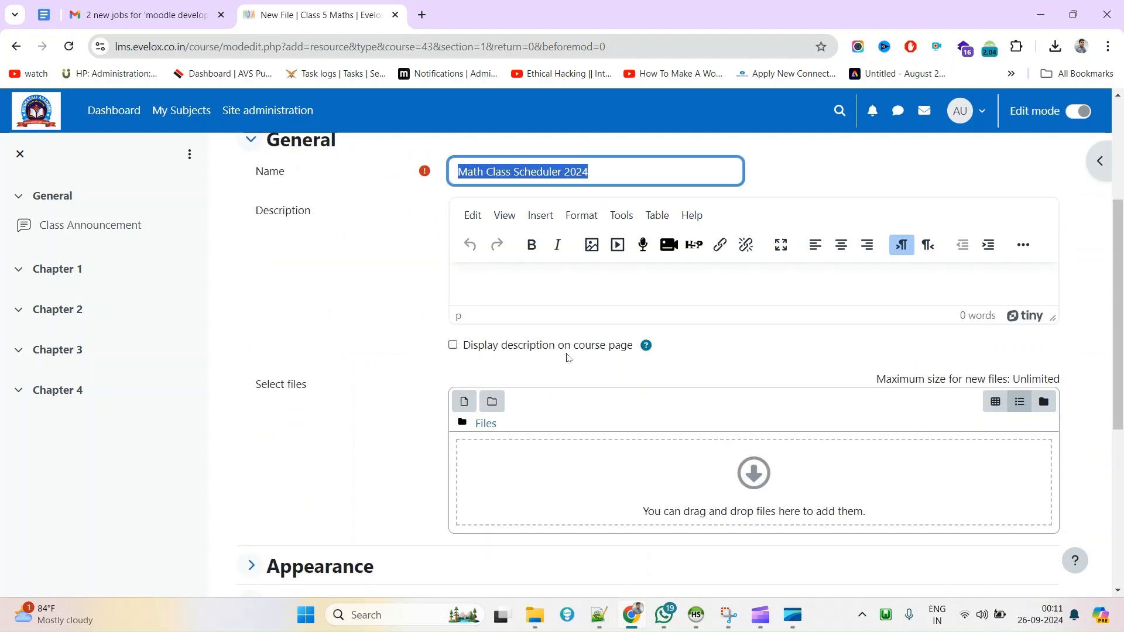
pyautogui.click(555, 276)
pyautogui.hotkey('ctrl', 'v')
pyautogui.scroll(1, 437, 232)
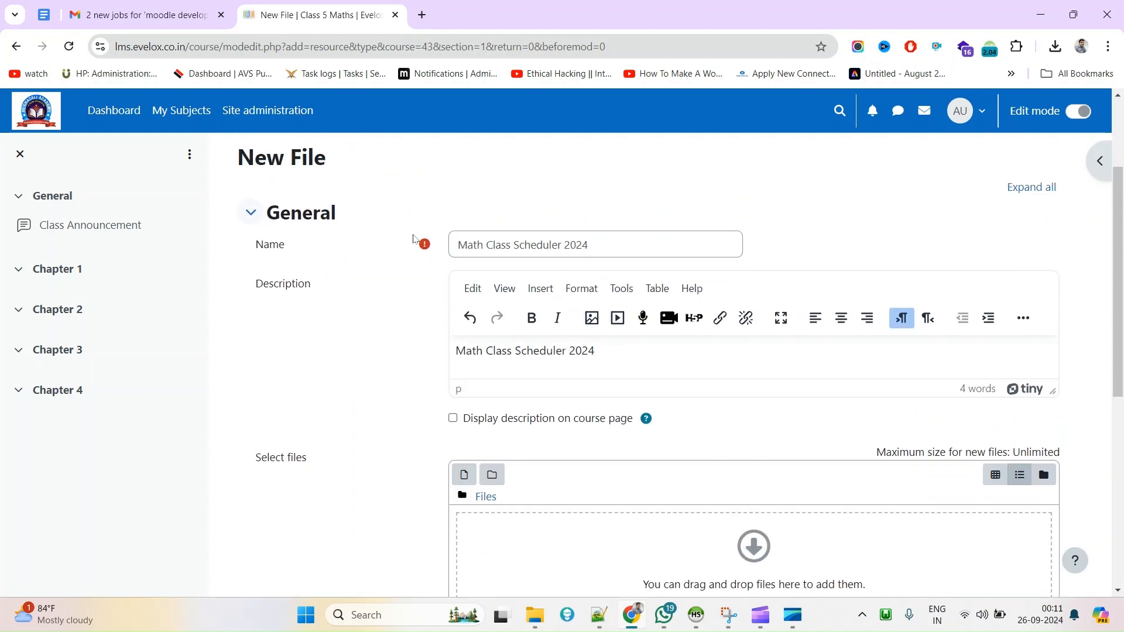
pyautogui.moveTo(624, 248); pyautogui.dragTo(409, 242)
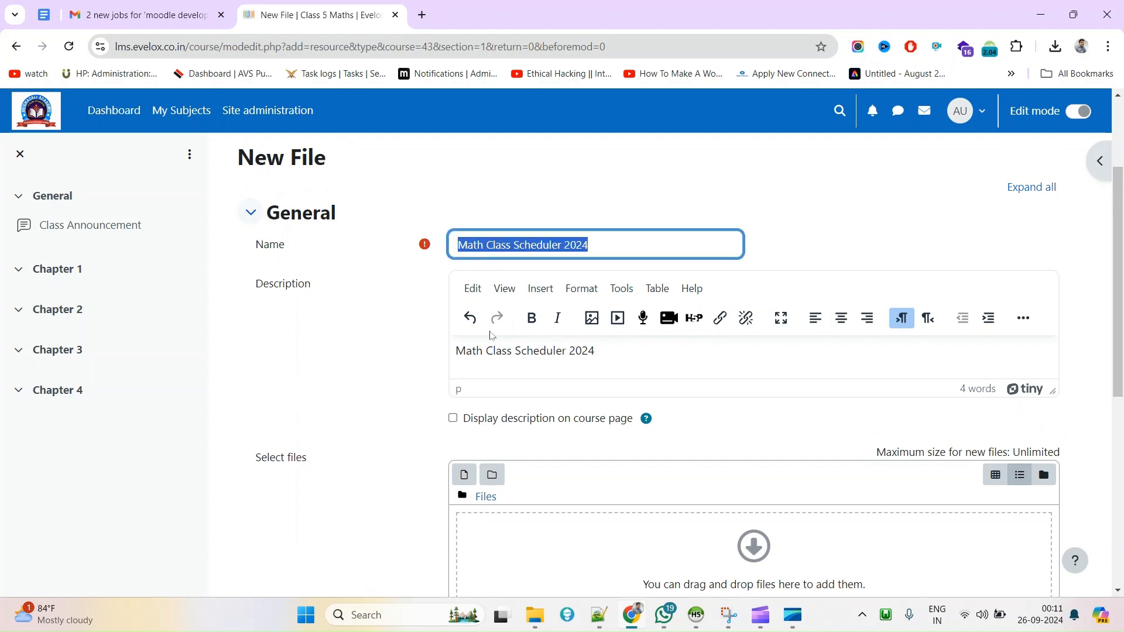
# Step: Upload the PDF "New Doc 08-08-2024 12.54_2" from the Downloads folder as the resource's file
pyautogui.scroll(-3, 526, 416)
pyautogui.click(745, 326)
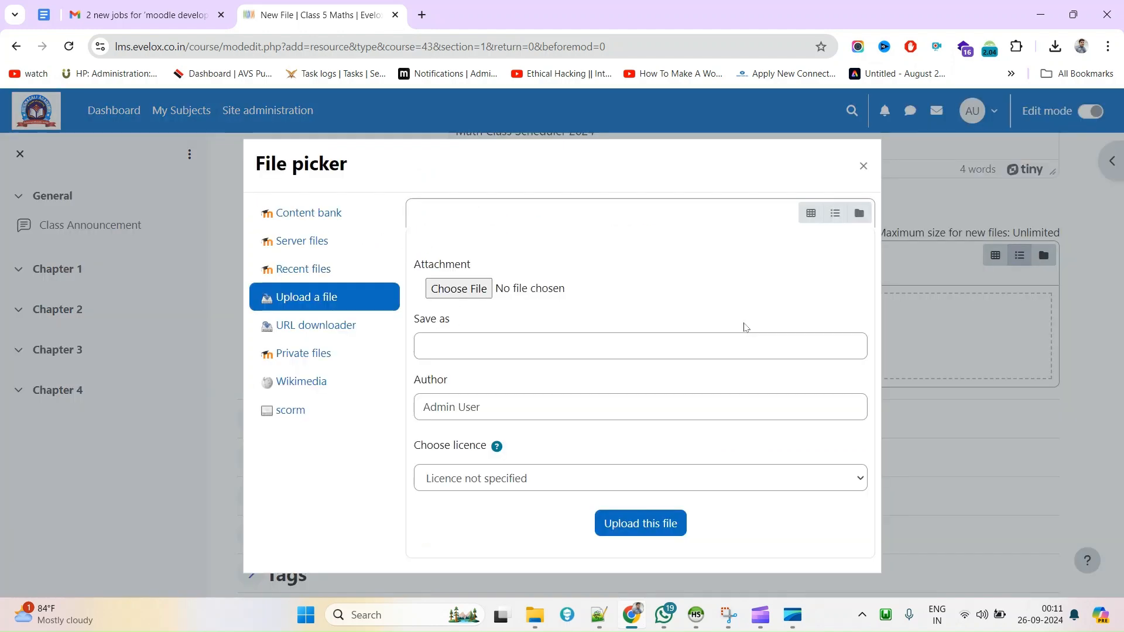
pyautogui.click(463, 288)
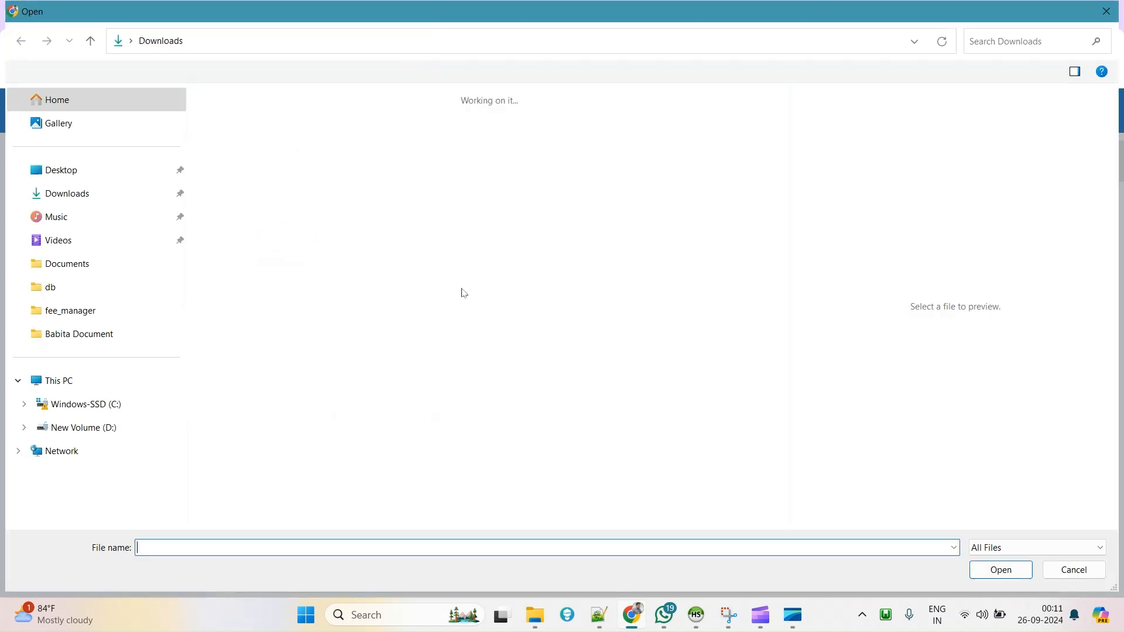
pyautogui.scroll(-8, 475, 351)
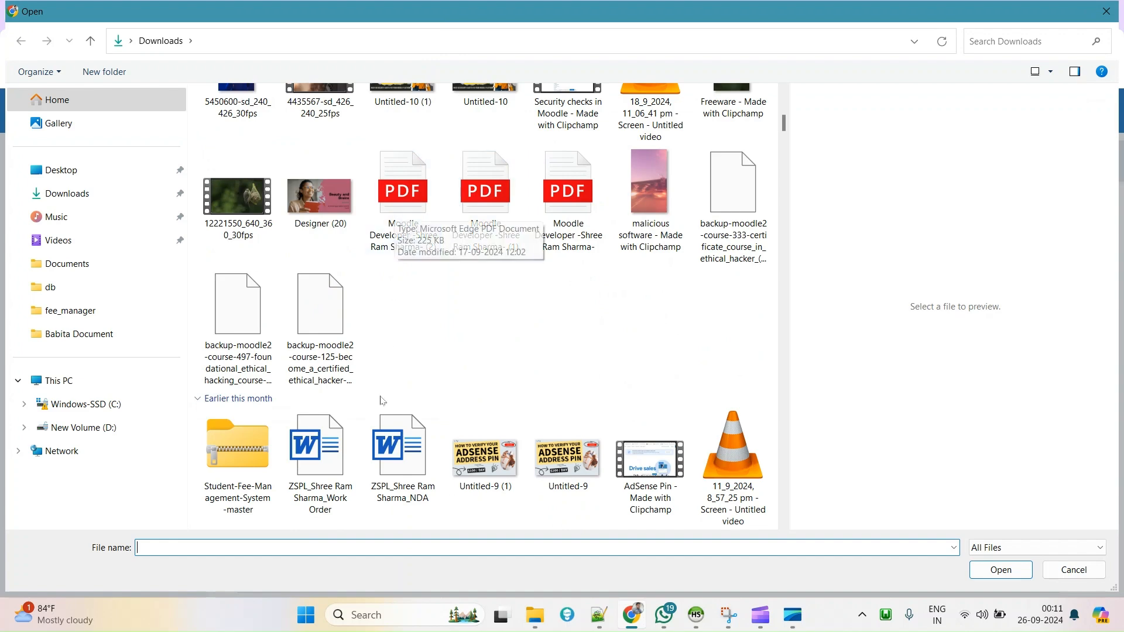
pyautogui.scroll(-5, 382, 402)
pyautogui.scroll(-3, 382, 402)
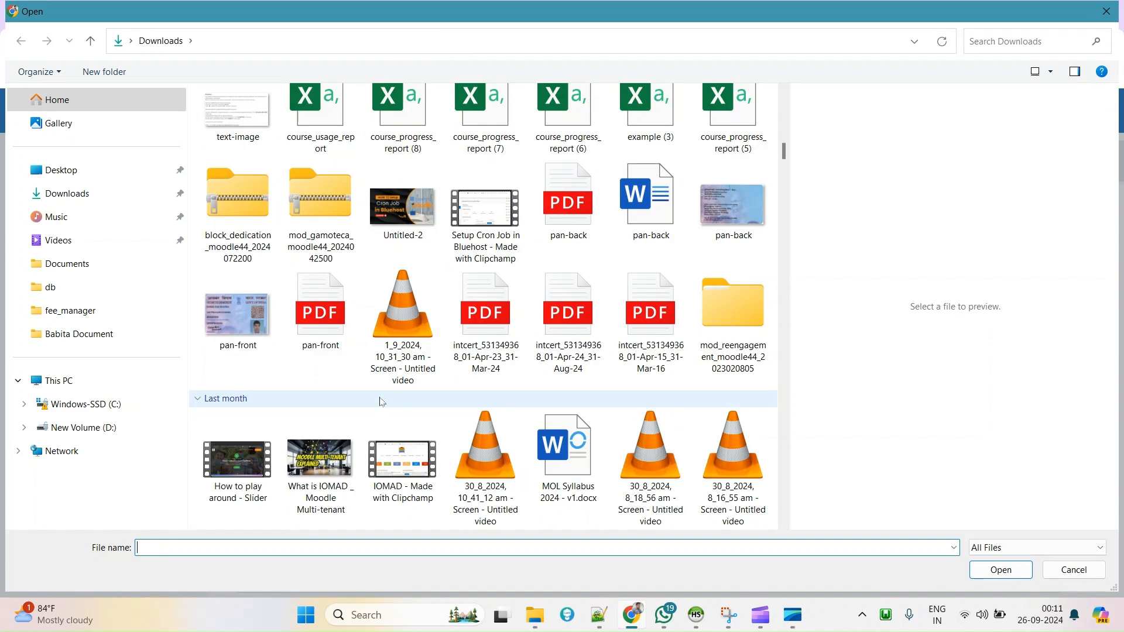
pyautogui.click(466, 311)
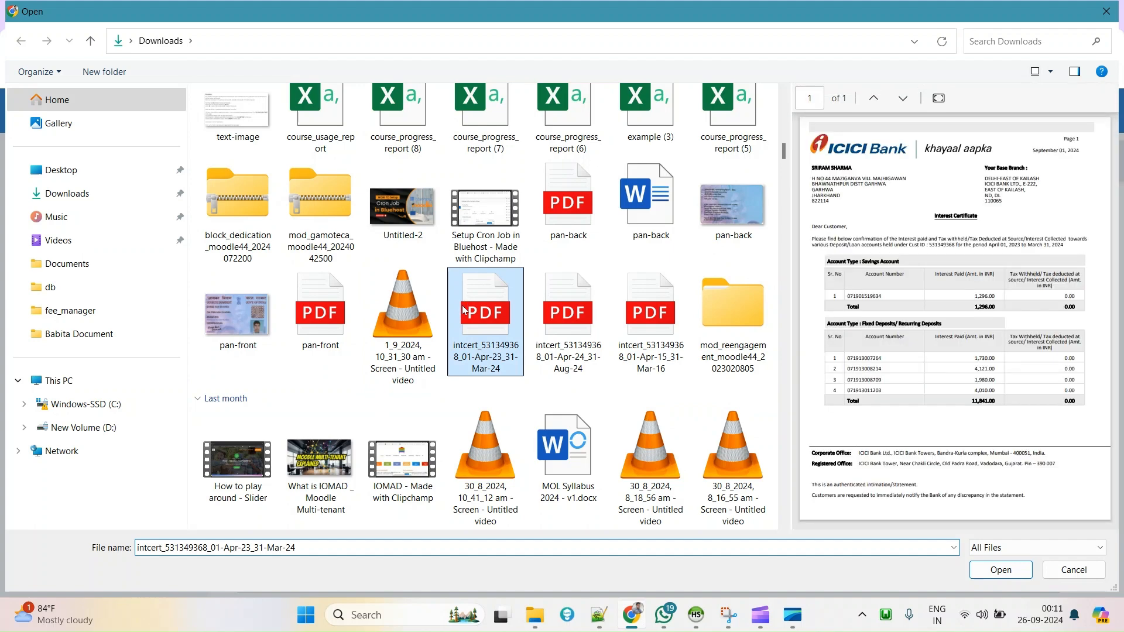
pyautogui.scroll(-5, 445, 328)
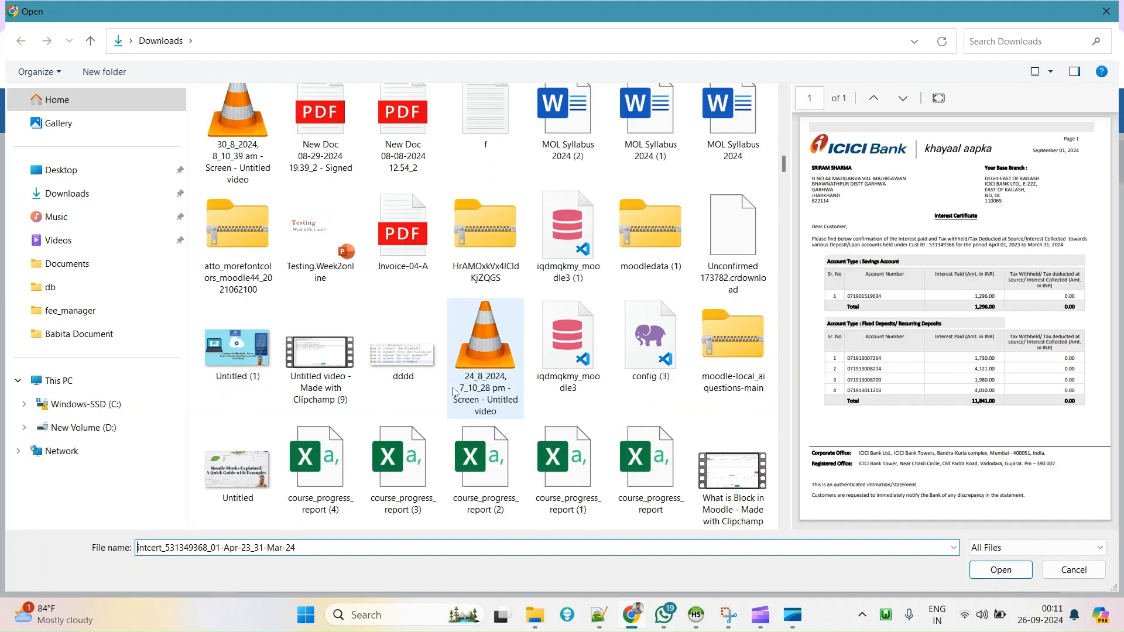
pyautogui.click(415, 355)
pyautogui.scroll(6, 445, 355)
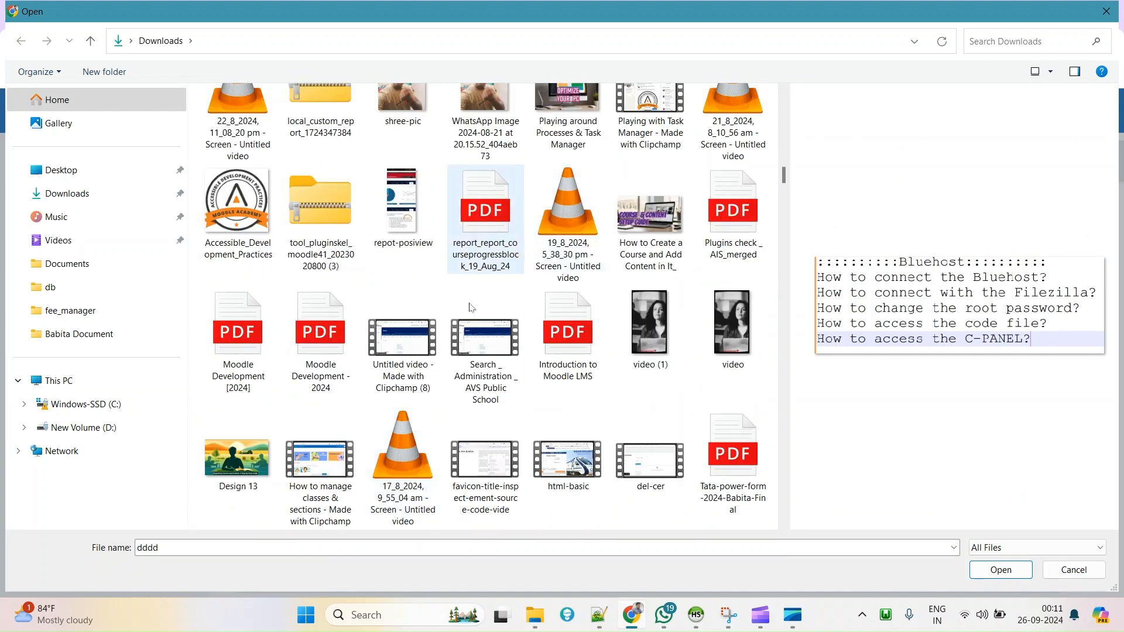
pyautogui.scroll(-4, 480, 353)
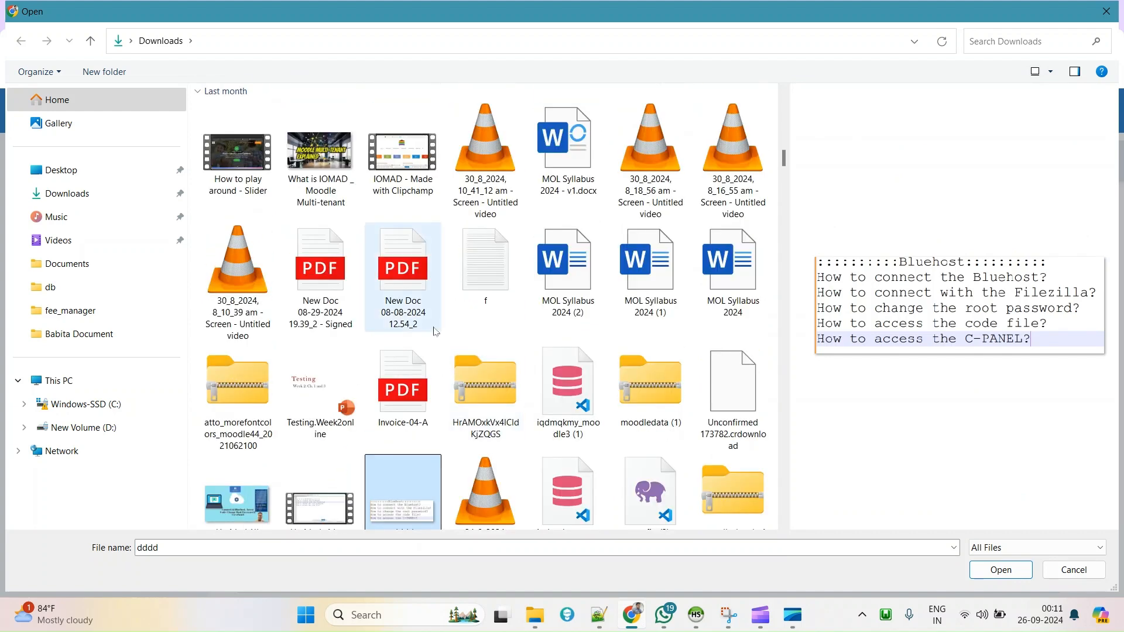
pyautogui.click(415, 288)
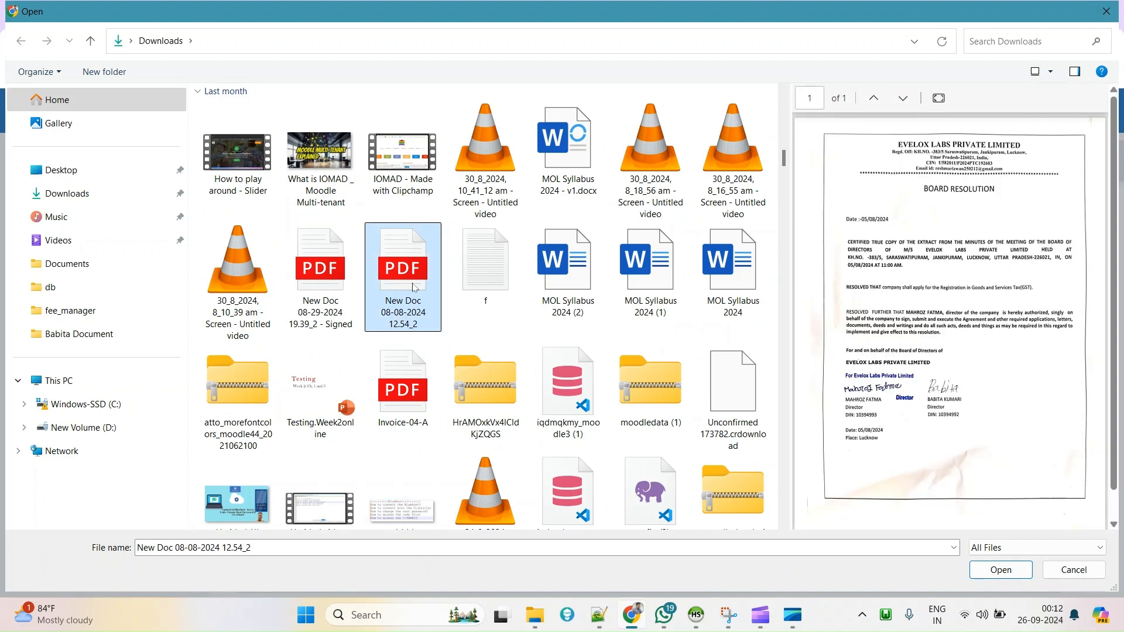
pyautogui.doubleClick(415, 288)
pyautogui.click(659, 537)
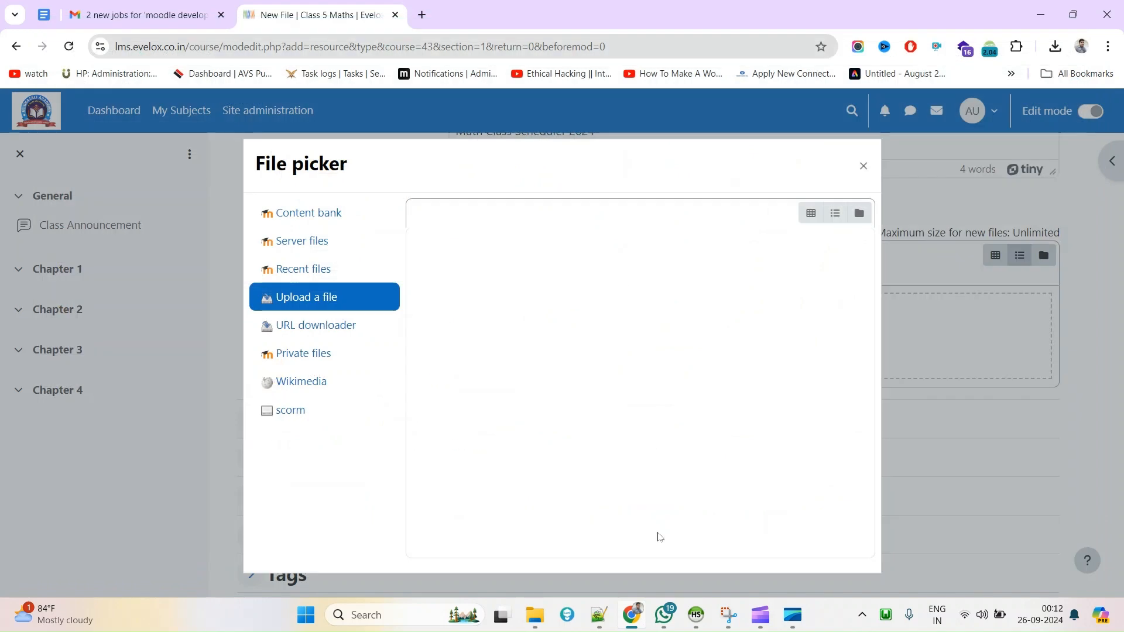
# Step: Save the file resource and display its page to check the description
pyautogui.scroll(-3, 665, 423)
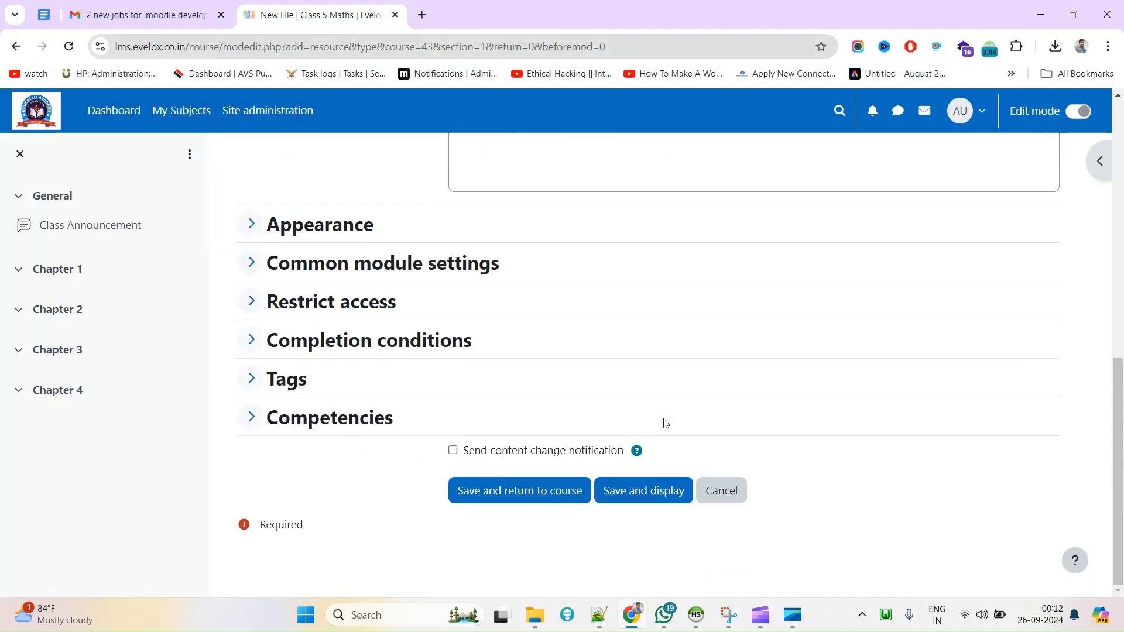
pyautogui.click(622, 494)
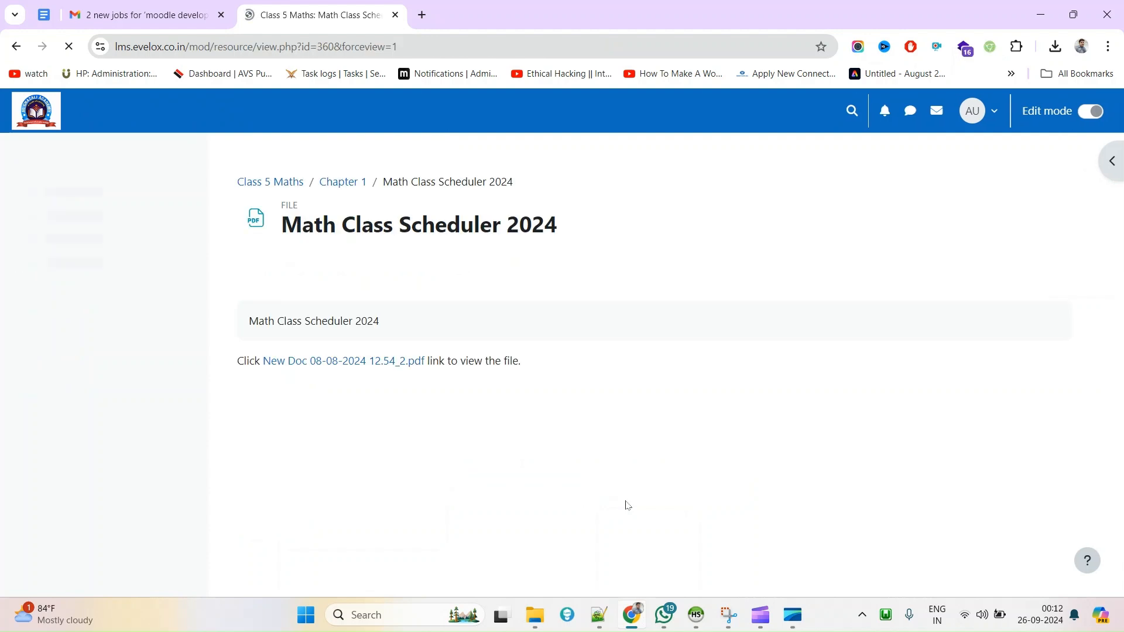
pyautogui.tripleClick(272, 321)
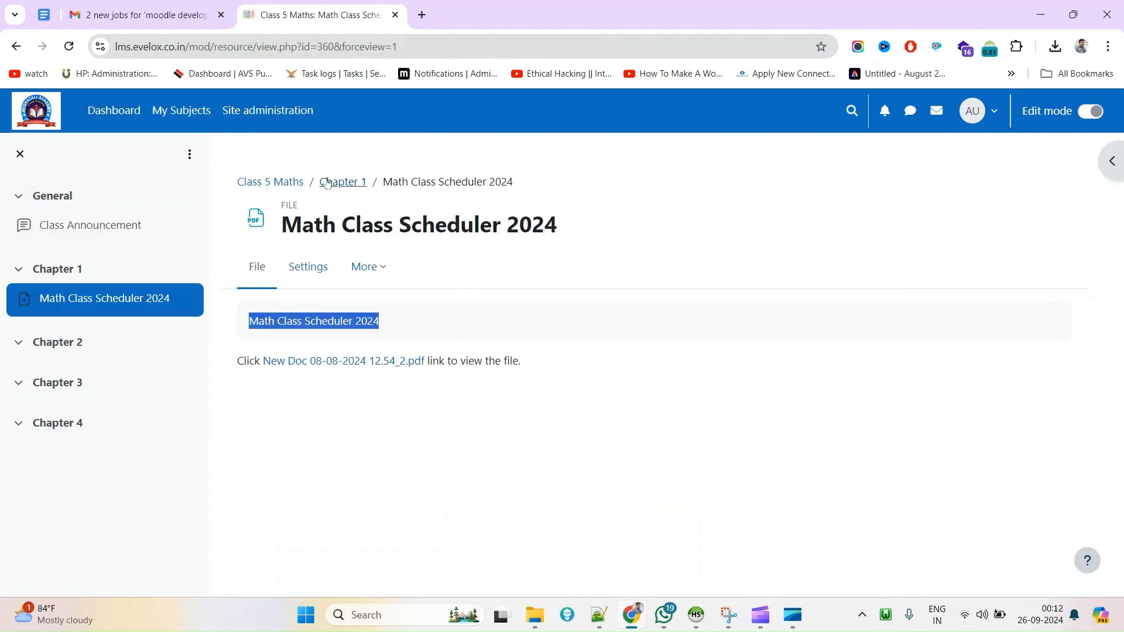
# Step: Return to the Class 5 Maths course page and move Math Class Scheduler 2024 from Chapter 1 into the General section
pyautogui.click(288, 182)
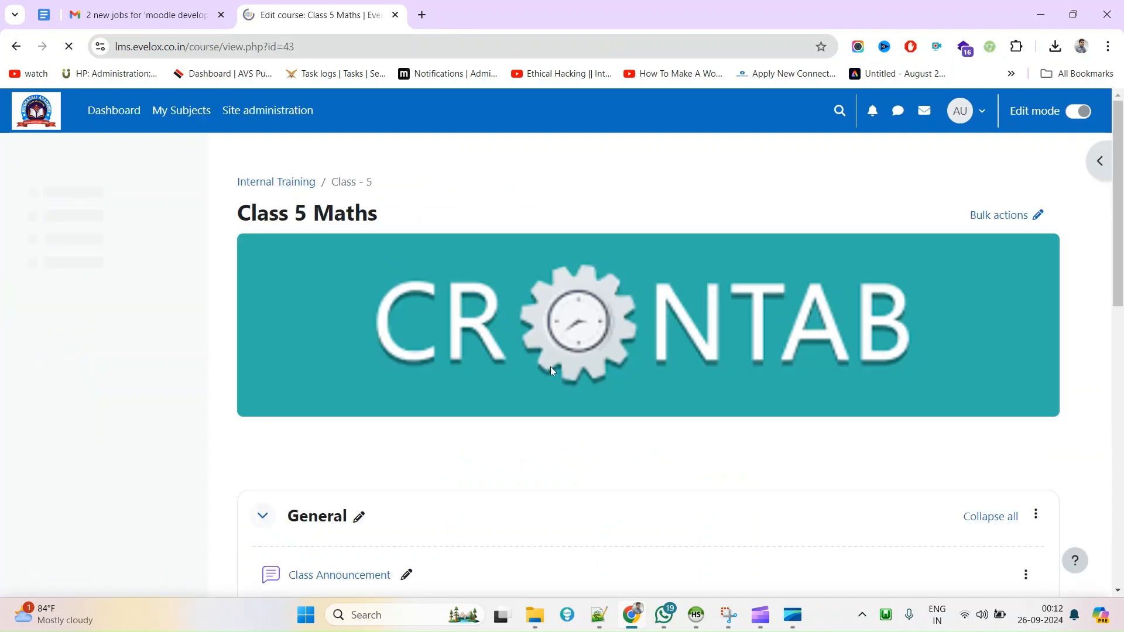
pyautogui.scroll(-2, 557, 425)
pyautogui.scroll(2, 281, 260)
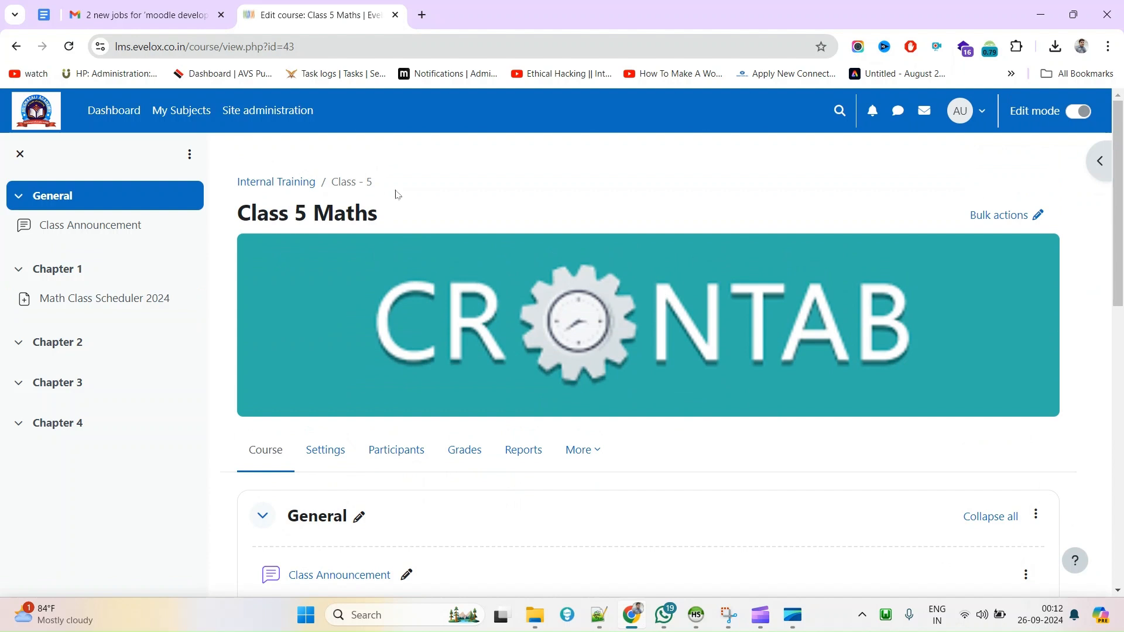
pyautogui.scroll(-5, 296, 350)
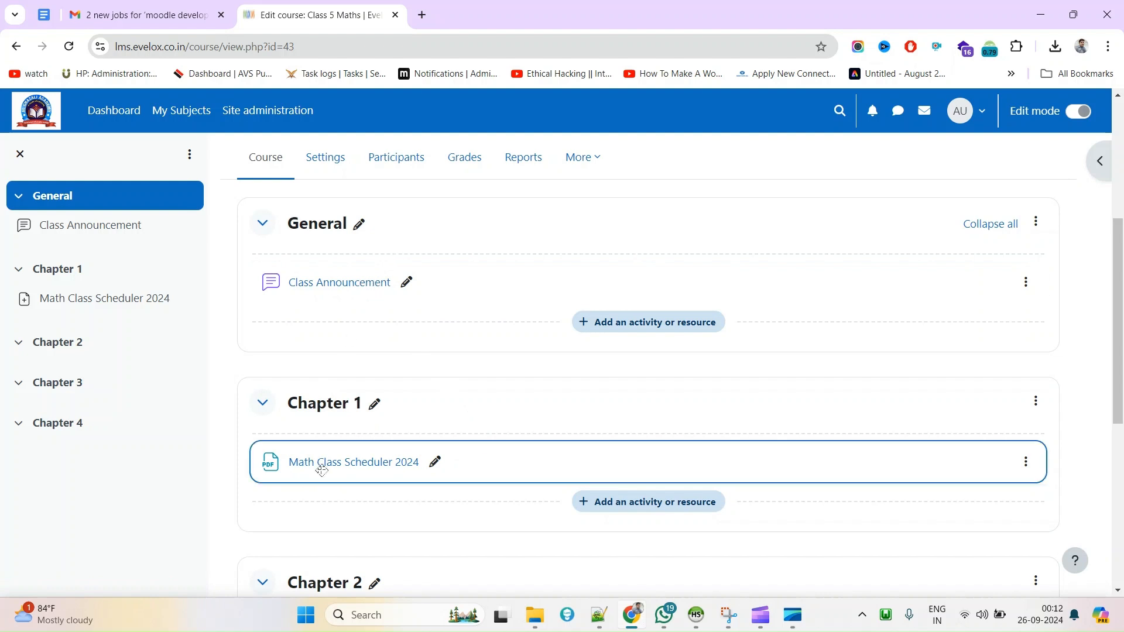
pyautogui.moveTo(323, 472); pyautogui.dragTo(327, 317)
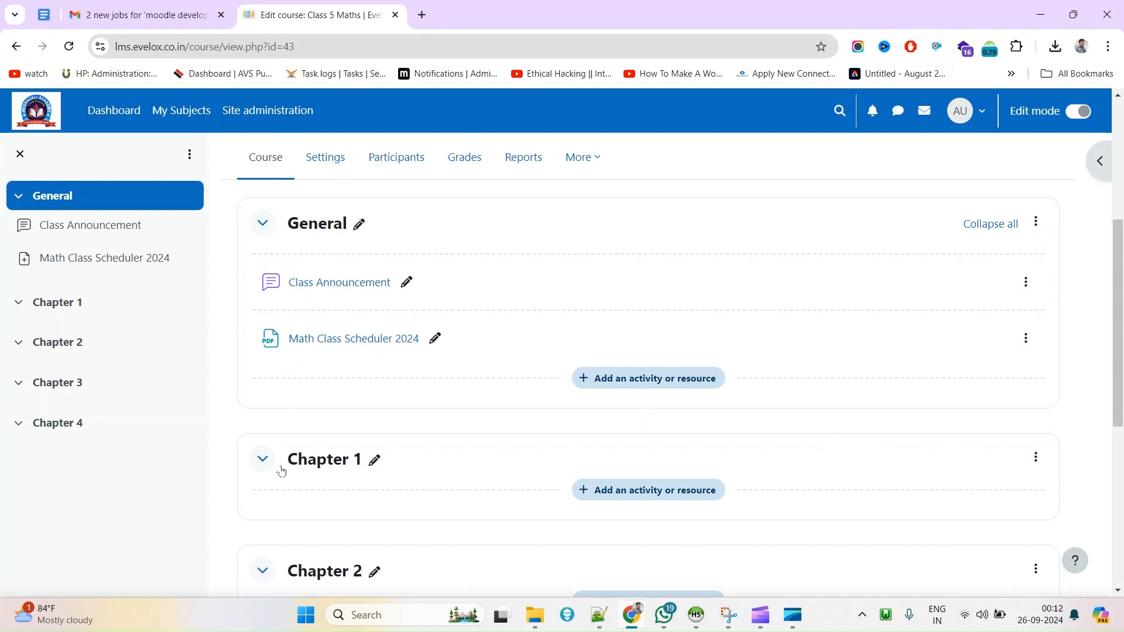
# Step: Try moving the Math Class Scheduler 2024 file from General to Chapter 1 and on to Chapter 2
pyautogui.scroll(-1, 339, 345)
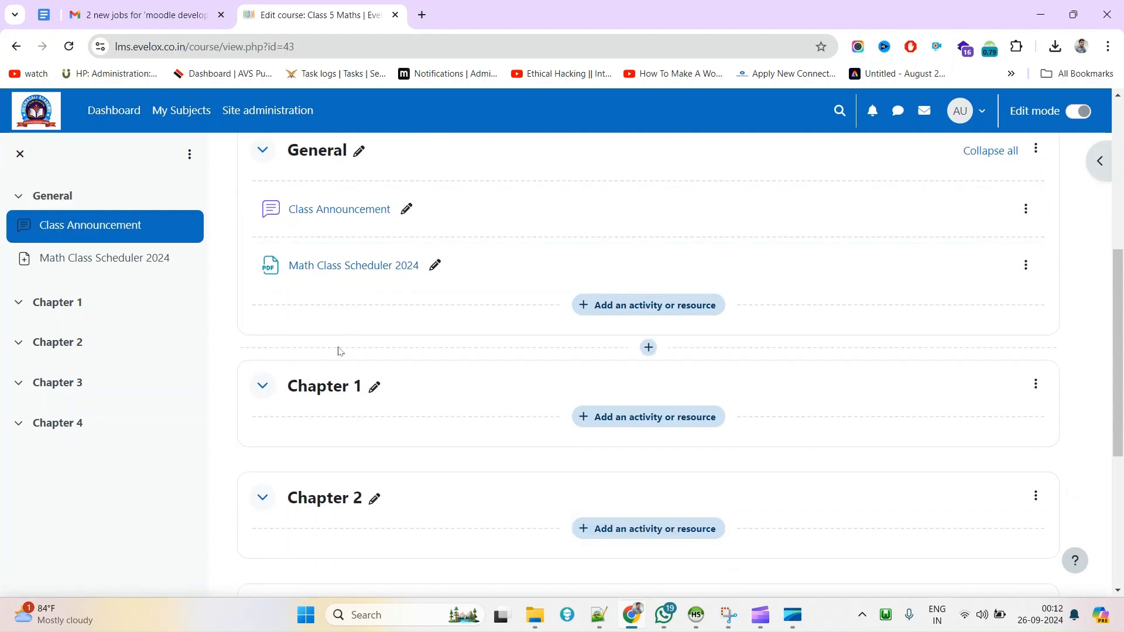
pyautogui.moveTo(476, 281); pyautogui.dragTo(468, 440)
pyautogui.scroll(-2, 468, 352)
pyautogui.moveTo(497, 240); pyautogui.dragTo(476, 410)
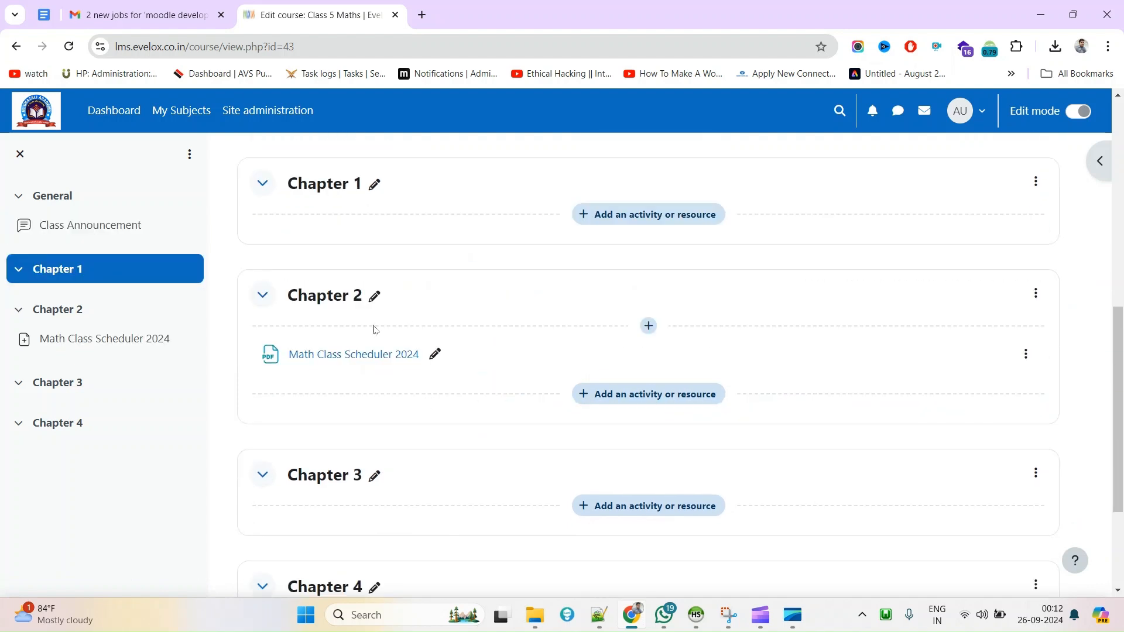
# Step: Move the Math Class Scheduler 2024 file from Chapter 2 back to the General section, below Class Announcement
pyautogui.scroll(2, 470, 429)
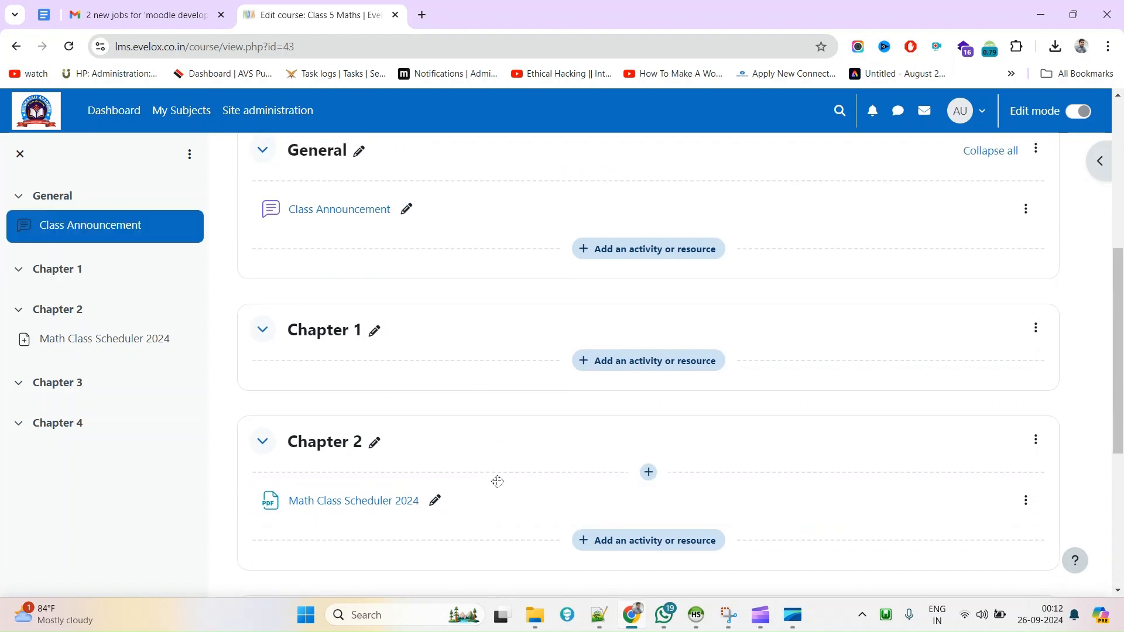
pyautogui.moveTo(498, 475); pyautogui.dragTo(473, 251)
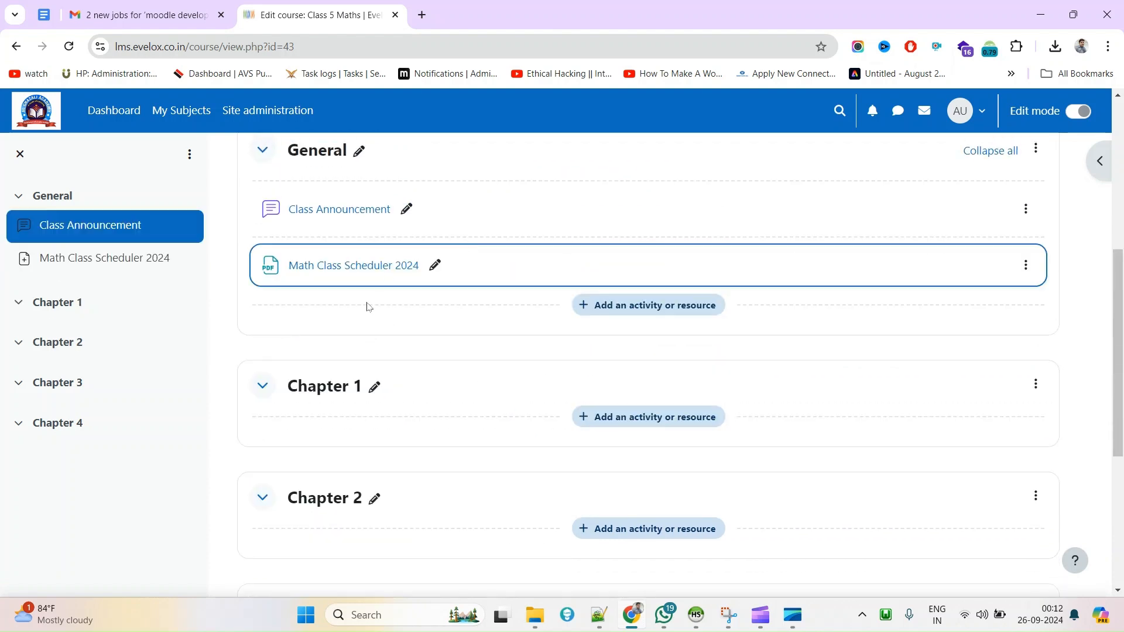
pyautogui.scroll(1, 293, 311)
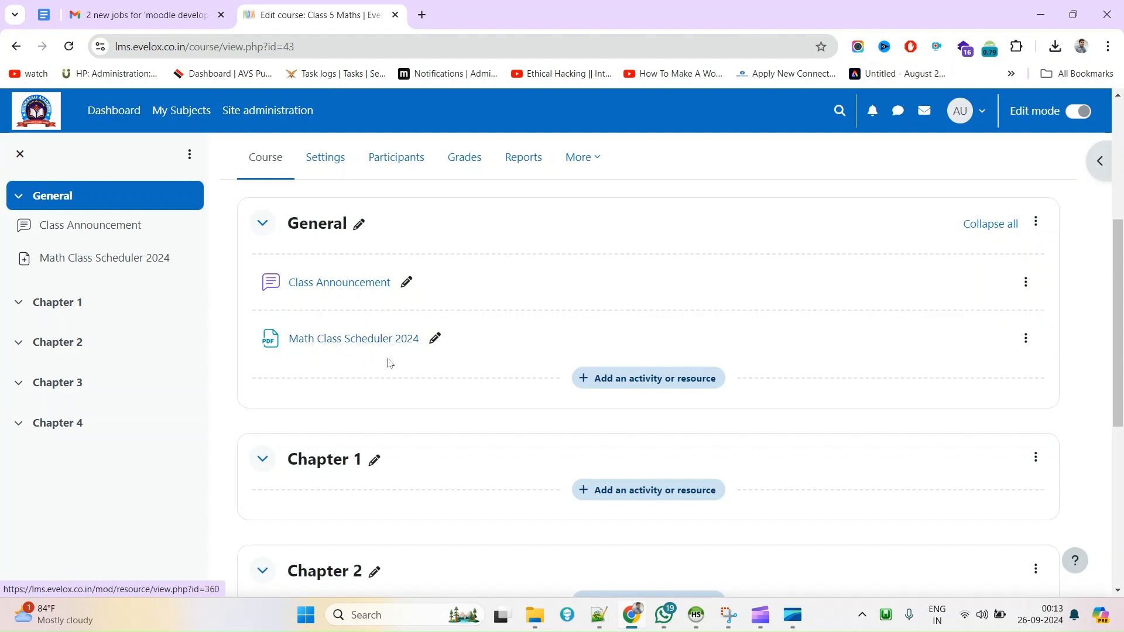
pyautogui.scroll(-1, 451, 381)
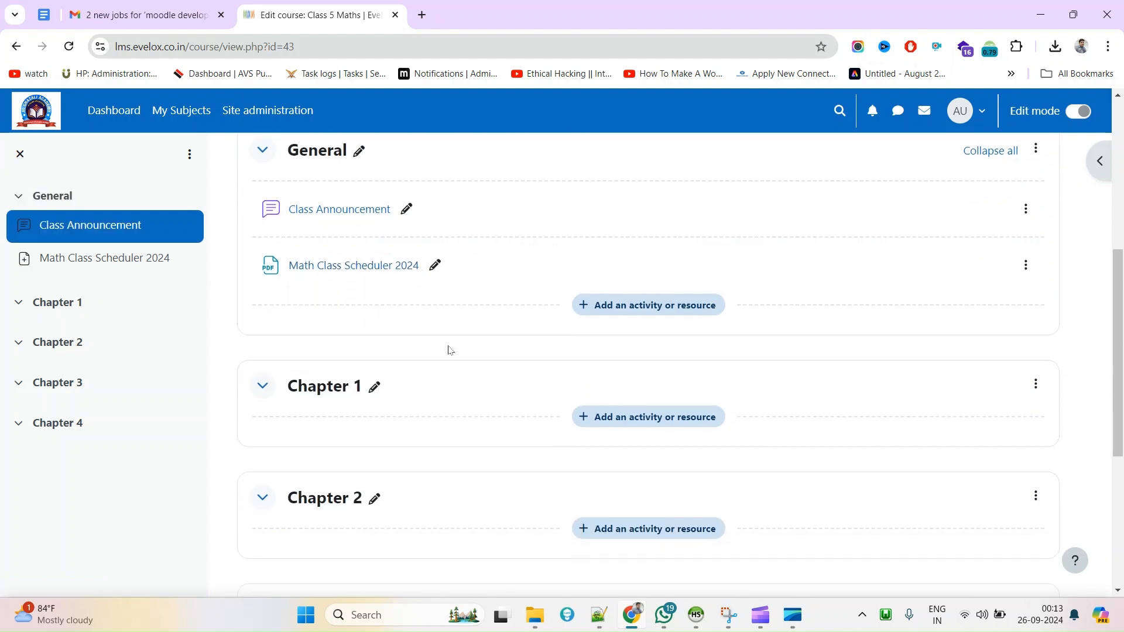
# Step: Add a Text and media area to Chapter 1 with the course index title "Introduction to Addition & Subtraction"
pyautogui.scroll(1, 351, 234)
pyautogui.scroll(-1, 472, 465)
pyautogui.click(643, 426)
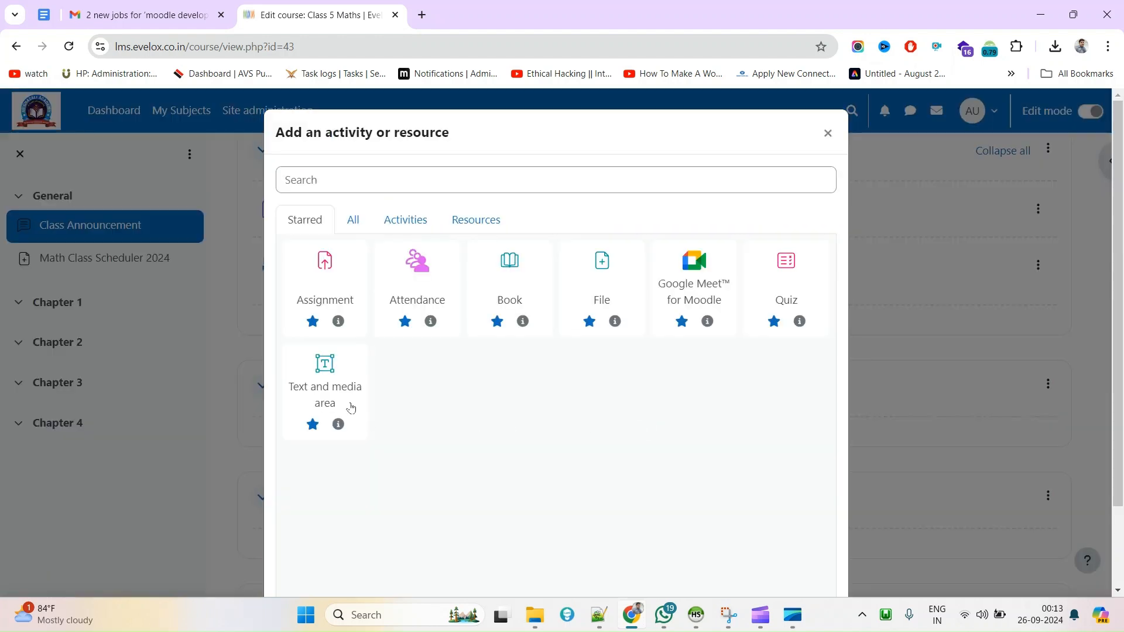
pyautogui.click(326, 381)
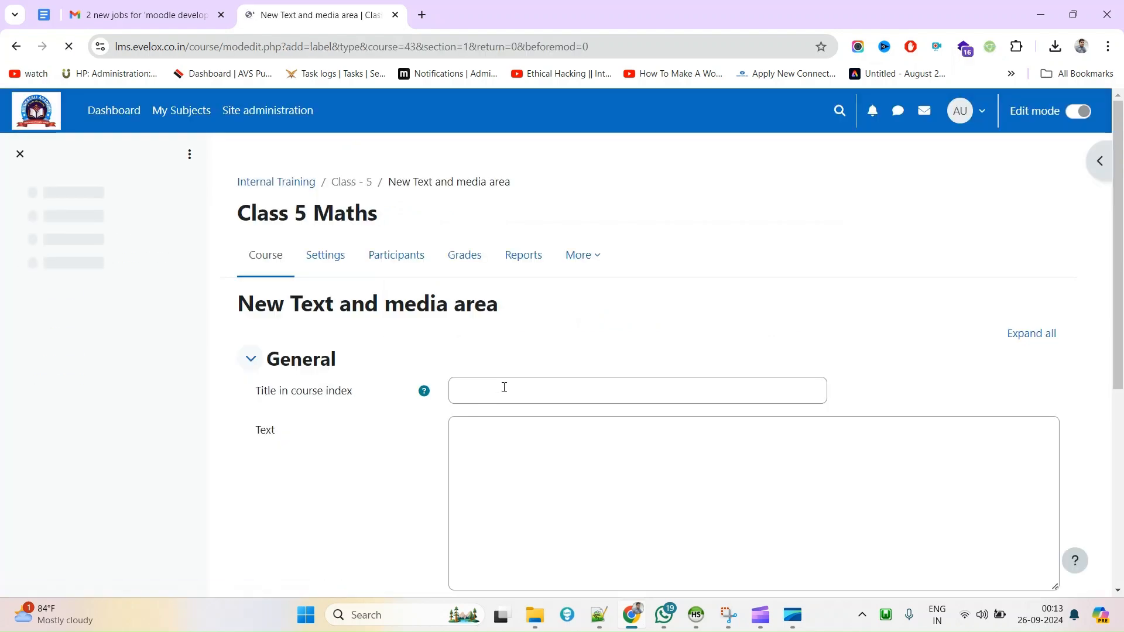
pyautogui.click(501, 389)
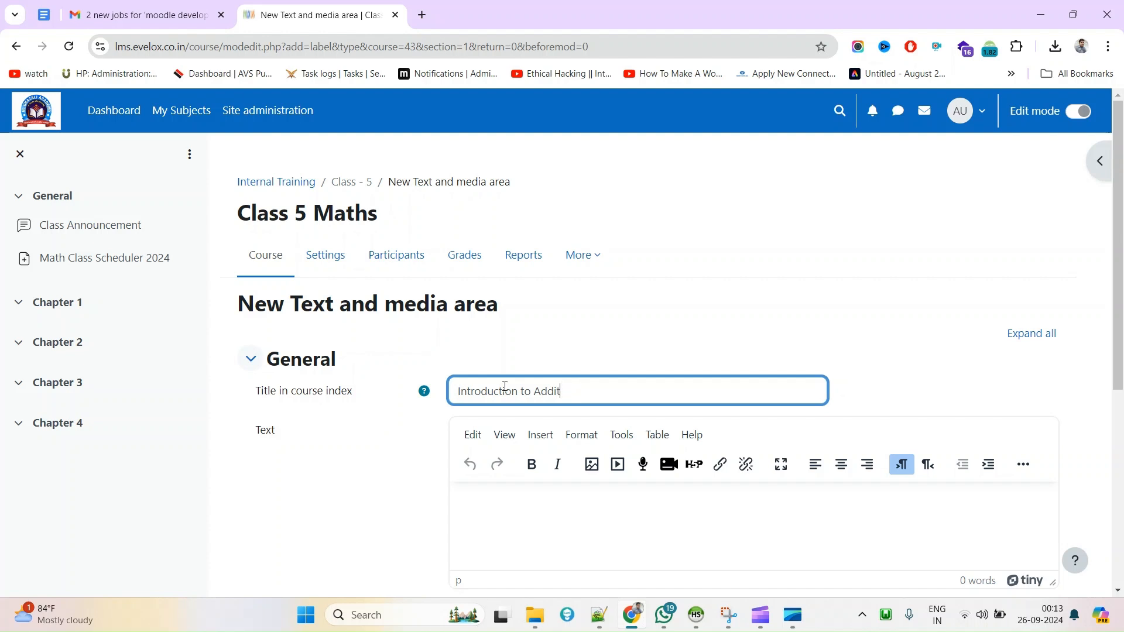
pyautogui.write('i')
pyautogui.write('on & Subs')
# Step: Copy the course index title into the text body and start a new line below it
pyautogui.hotkey('ctrl', 'a')
pyautogui.hotkey('ctrl', 'c')
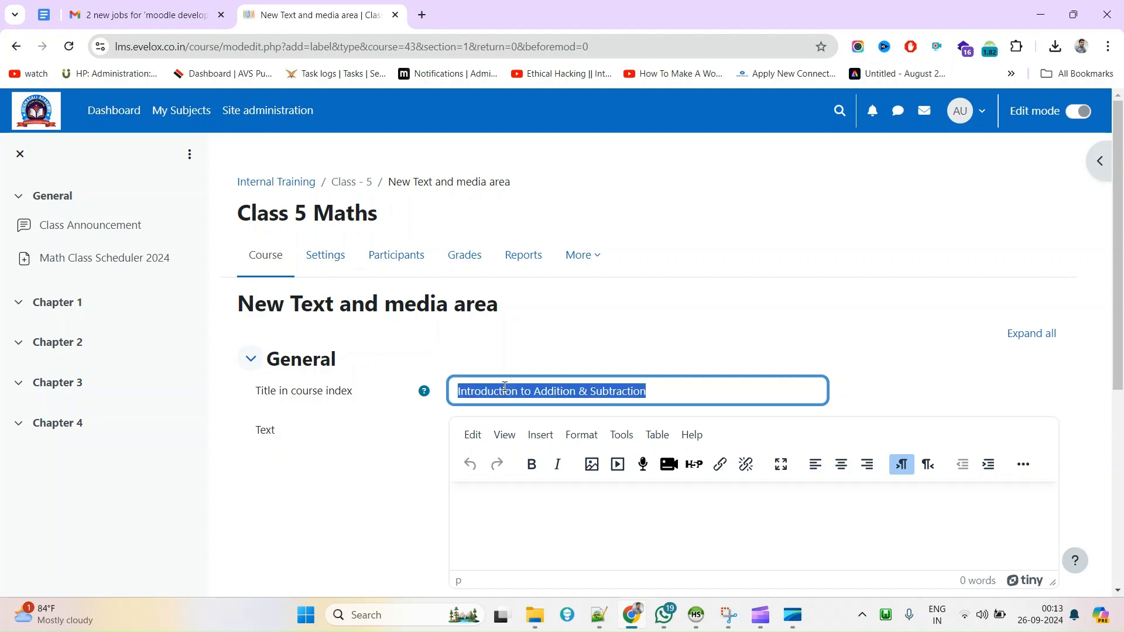
pyautogui.scroll(-2, 579, 410)
pyautogui.click(579, 359)
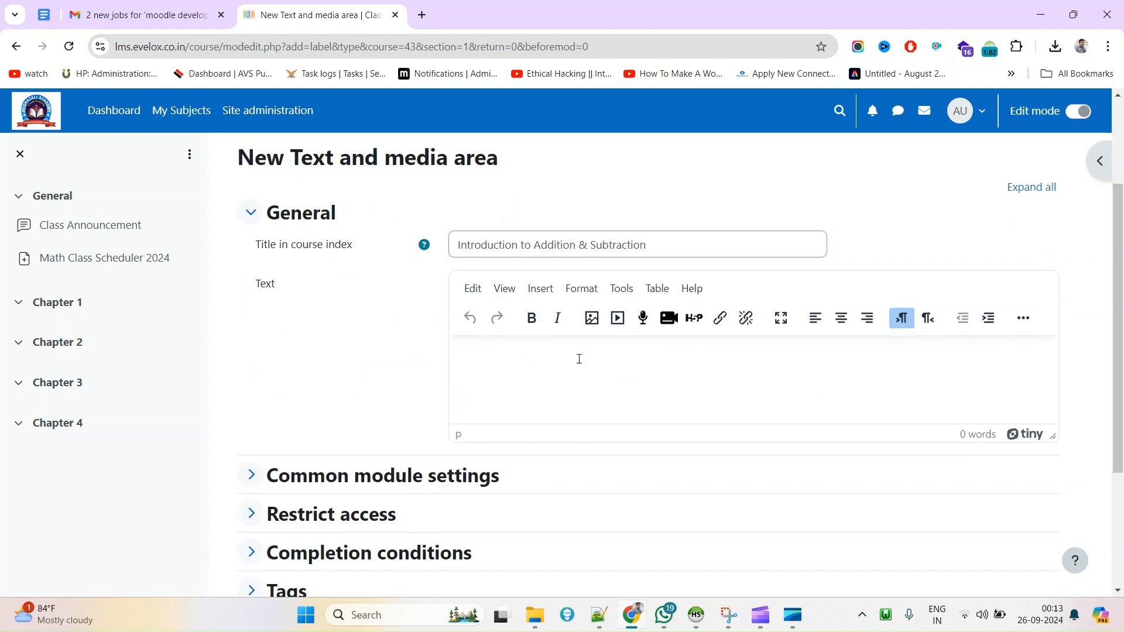
pyautogui.hotkey('ctrl', 'v')
pyautogui.press('Return')
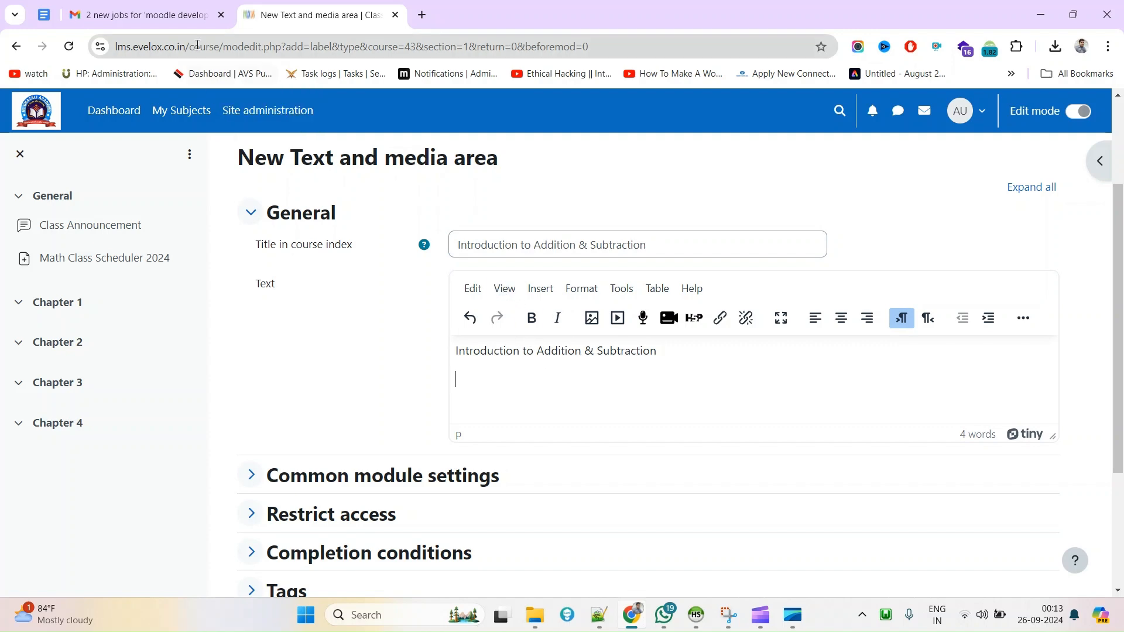
# Step: Open ChatGPT in a new browser tab and ask for Class 5 maths content on "Introduction to Addition & Subtraction"
pyautogui.click(423, 15)
pyautogui.write('chat.openai.com')
pyautogui.press('Return')
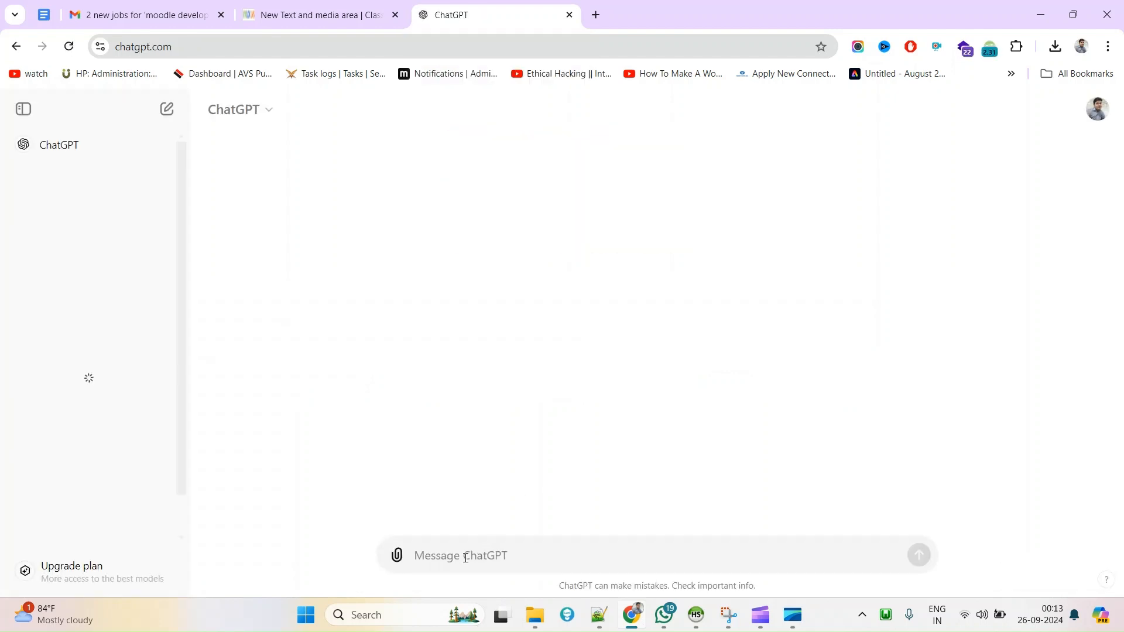
pyautogui.hotkey('ctrl', 'v')
pyautogui.write('classs5')
pyautogui.press('BackSpace')
pyautogui.write('5 conent')
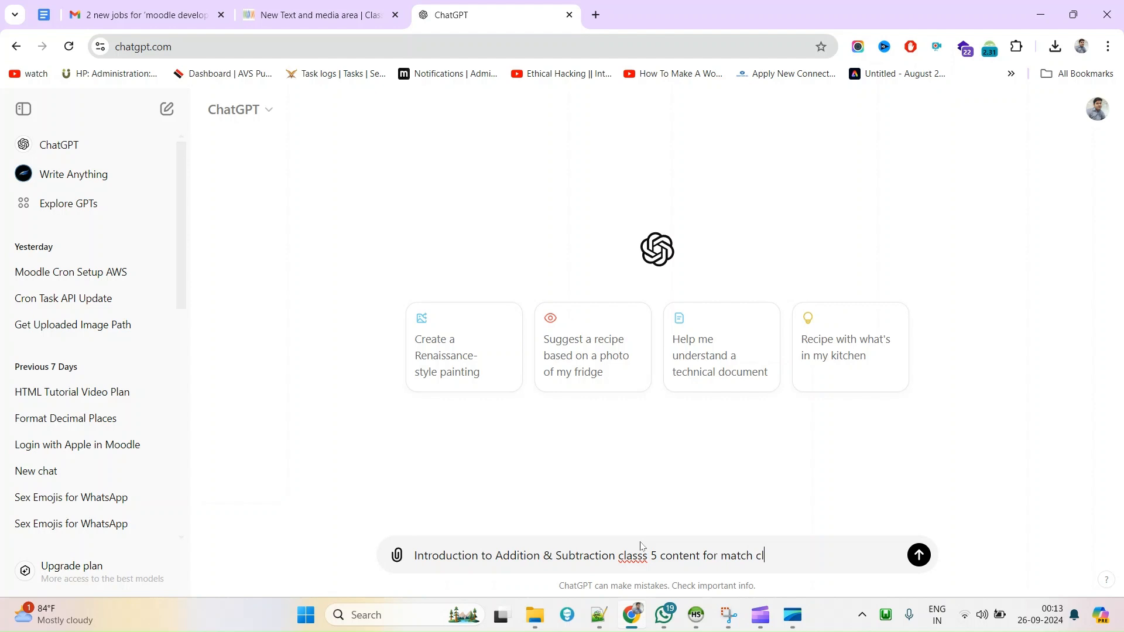
pyautogui.write('lasss')
pyautogui.press('Return')
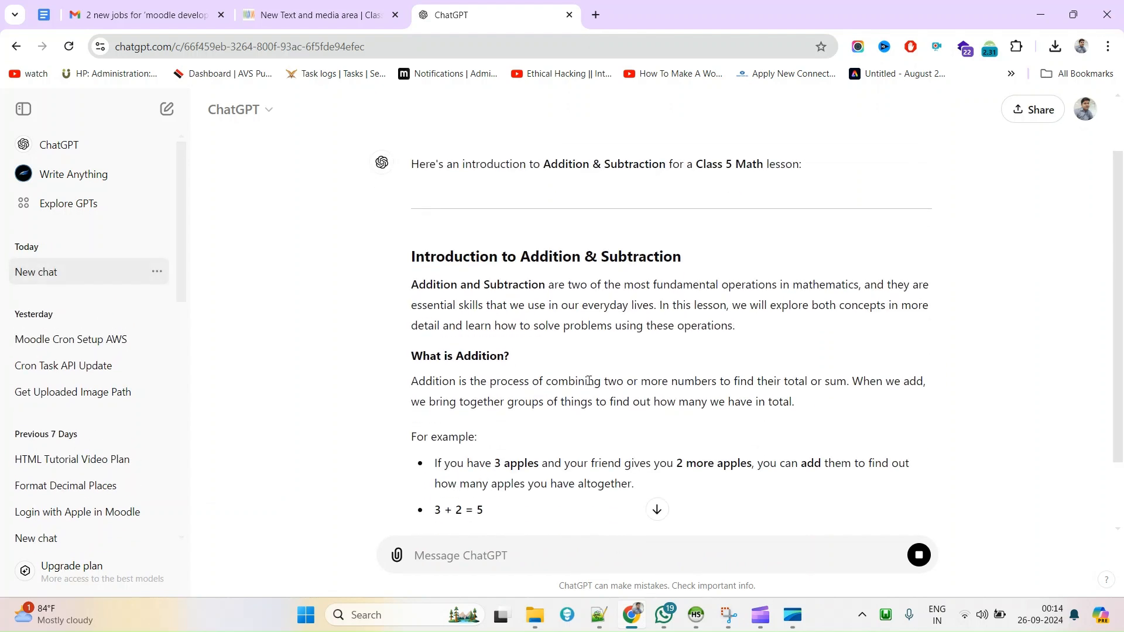
# Step: Copy the generated lesson from its title through "Let's begin by practicing some simple sums and differences!" into the Moodle text body
pyautogui.tripleClick(534, 270)
pyautogui.moveTo(535, 270); pyautogui.dragTo(586, 484)
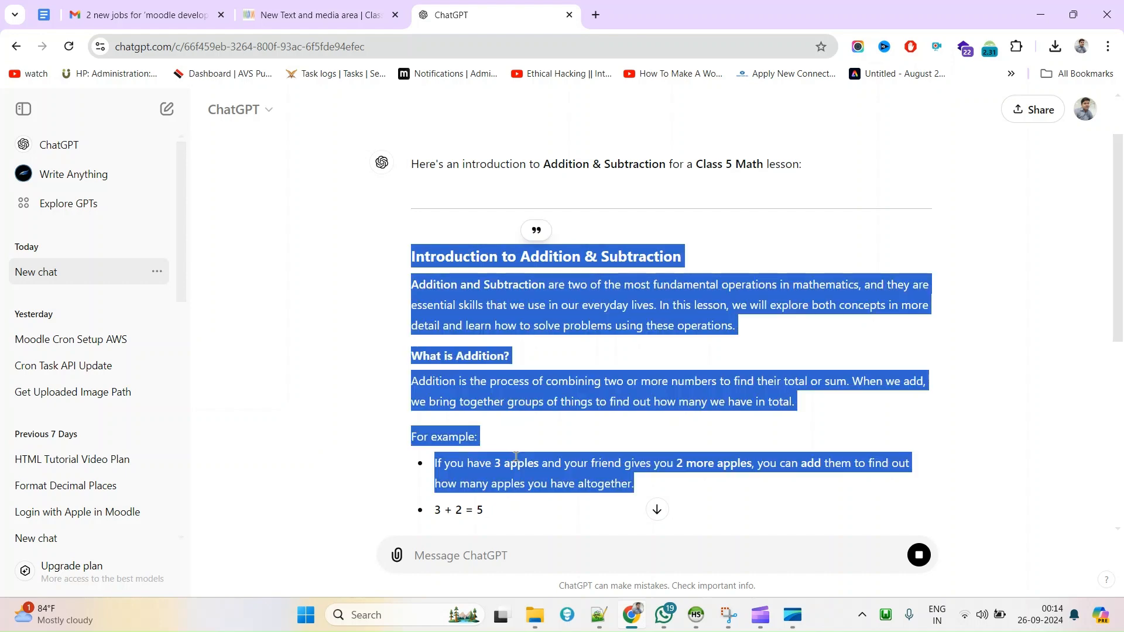
pyautogui.scroll(-5, 537, 418)
pyautogui.scroll(-8, 538, 417)
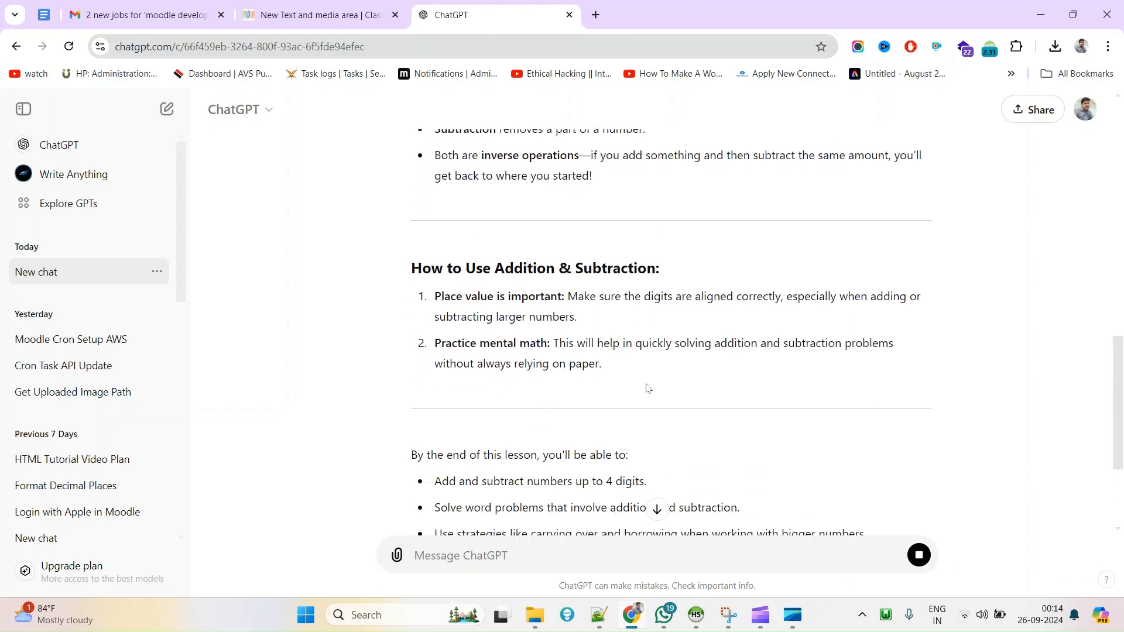
pyautogui.scroll(-3, 648, 388)
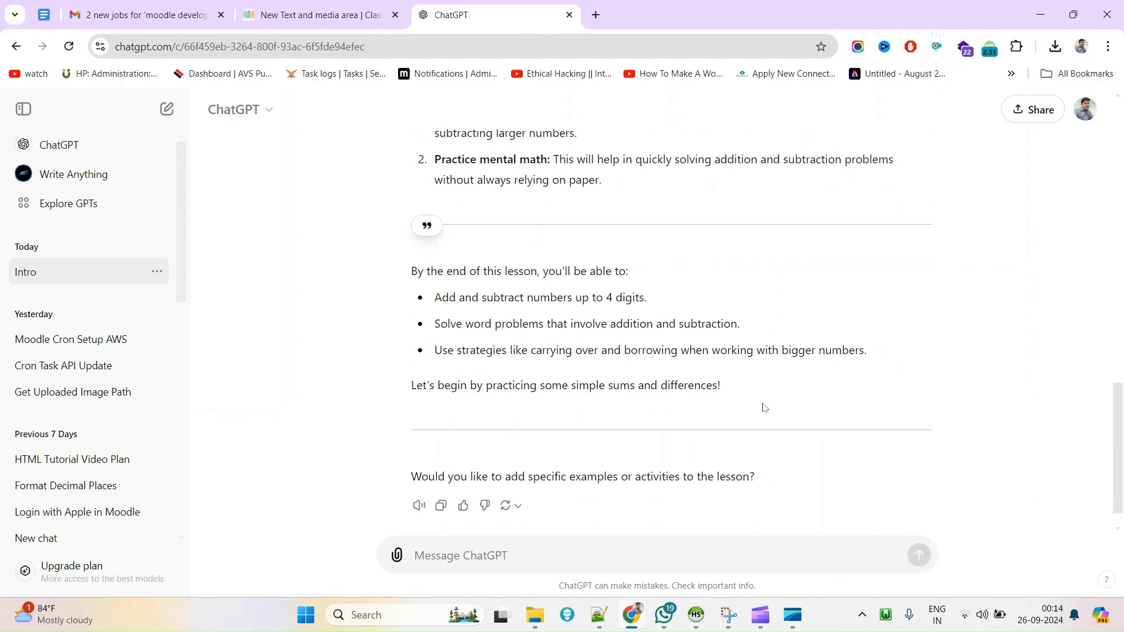
pyautogui.keyDown('shift'); pyautogui.click(743, 373); pyautogui.keyUp('shift')
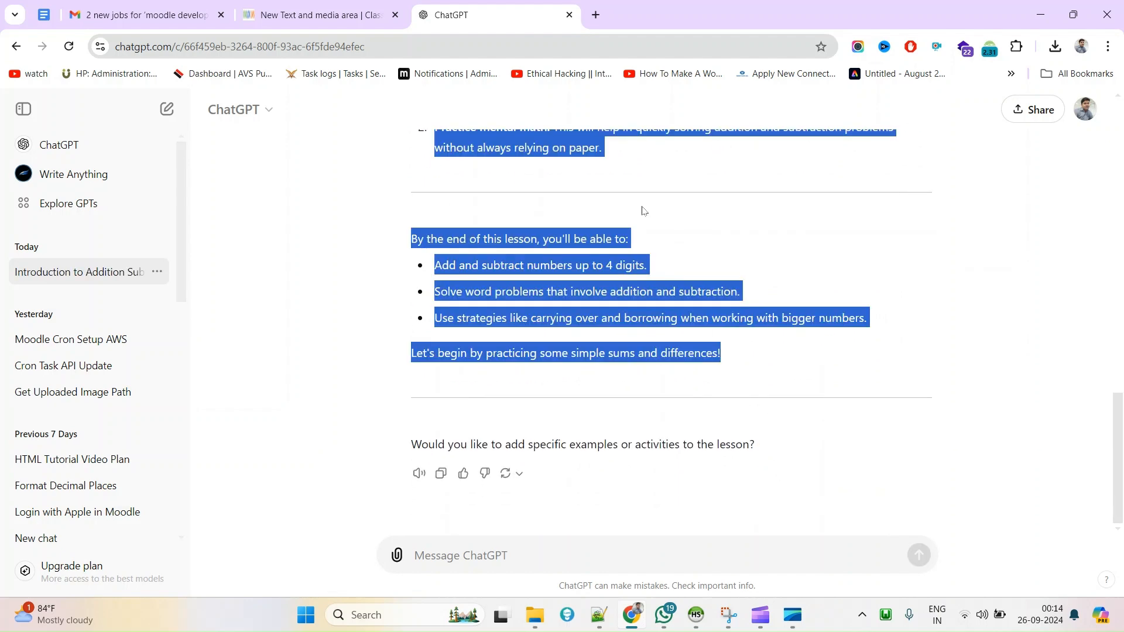
pyautogui.click(316, 13)
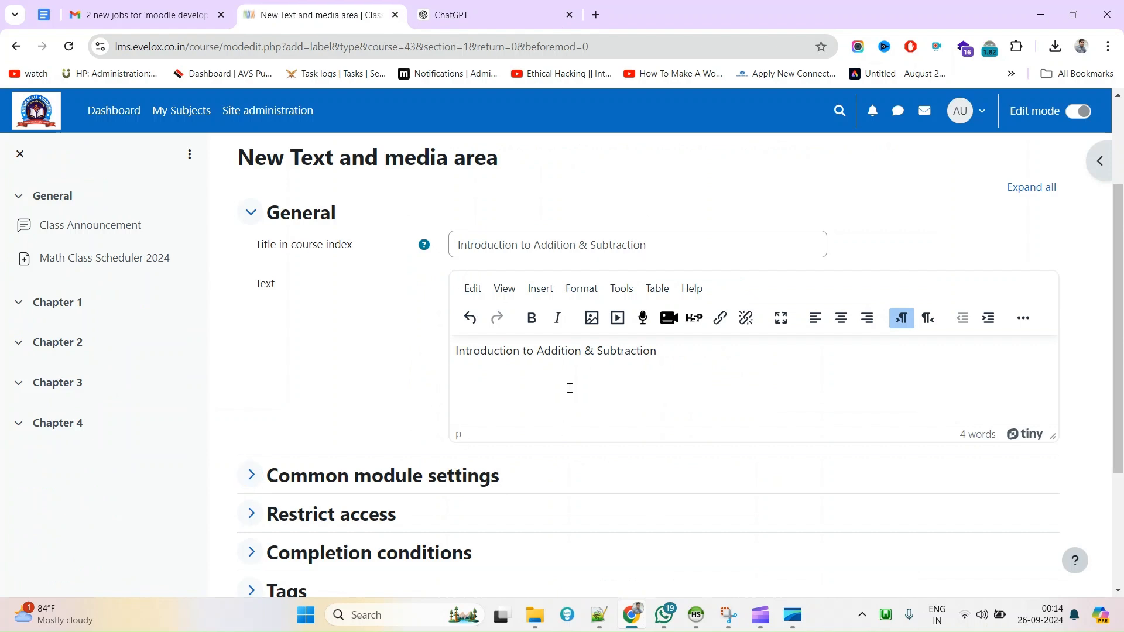
pyautogui.hotkey('ctrl', 'v')
# Step: Enlarge the text editor's height and look through the pasted lesson
pyautogui.scroll(10, 718, 393)
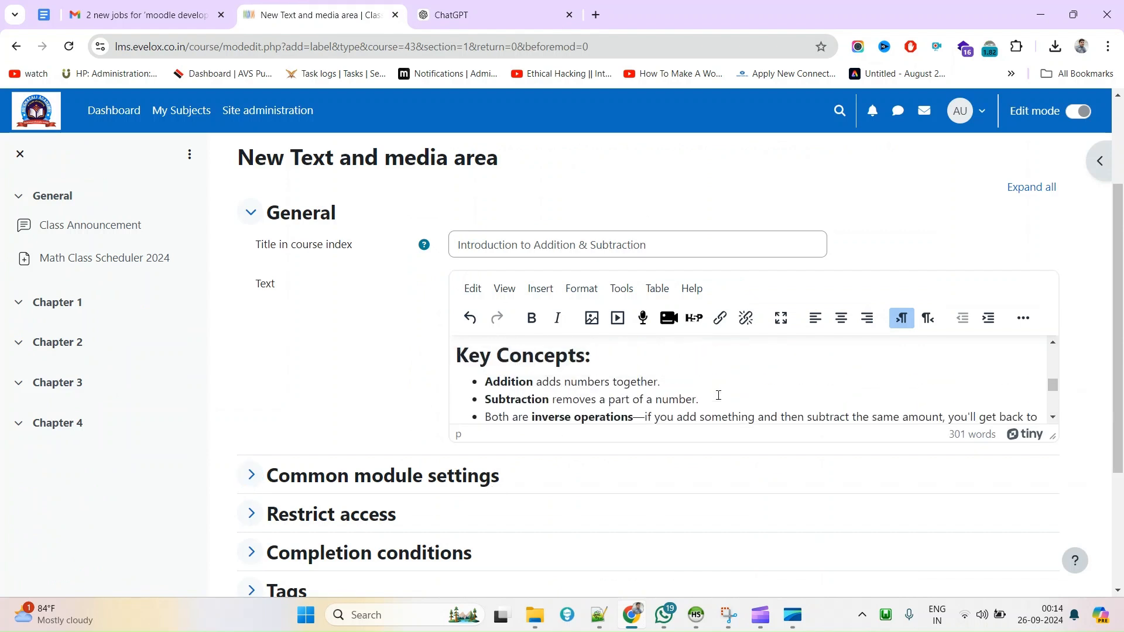
pyautogui.scroll(2, 719, 395)
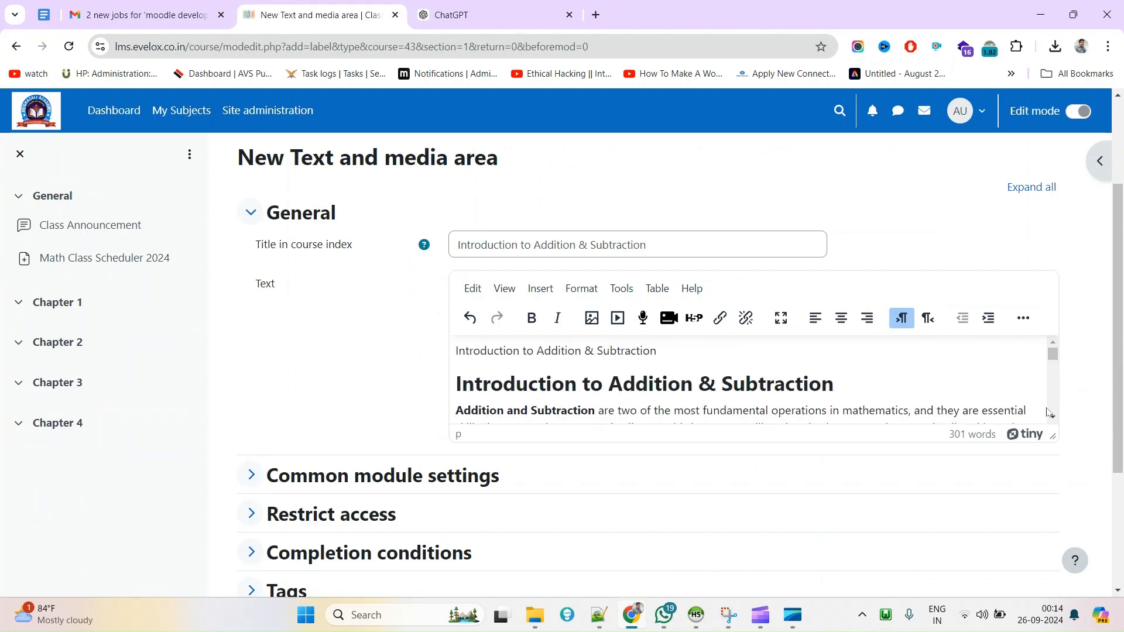
pyautogui.moveTo(1052, 431); pyautogui.dragTo(1053, 584)
pyautogui.scroll(-5, 835, 442)
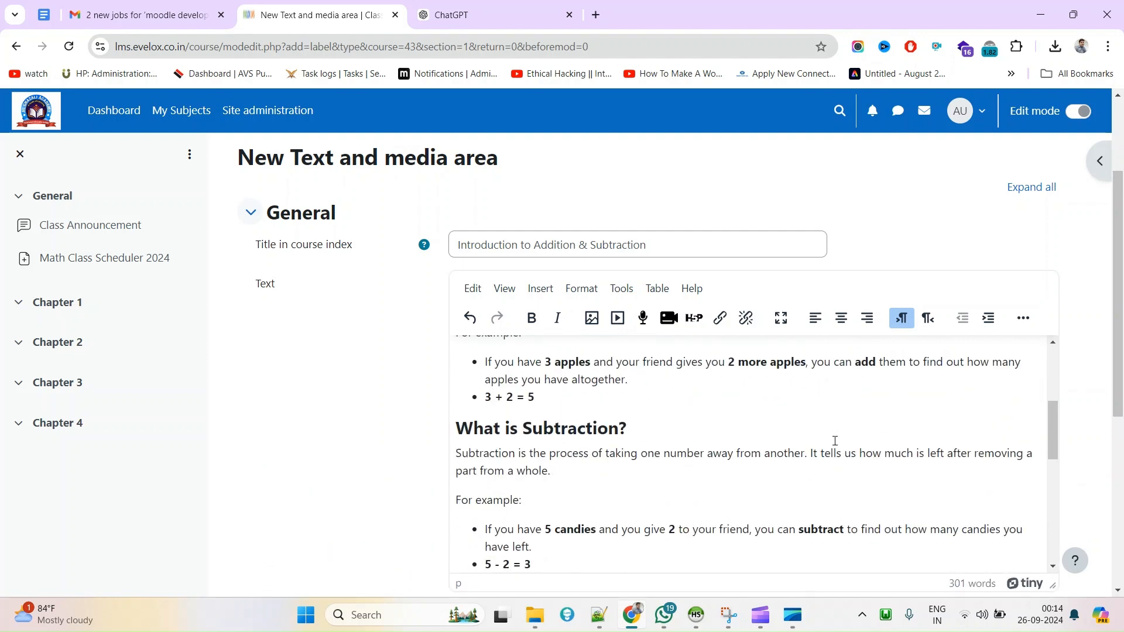
pyautogui.scroll(-5, 834, 441)
pyautogui.scroll(15, 835, 441)
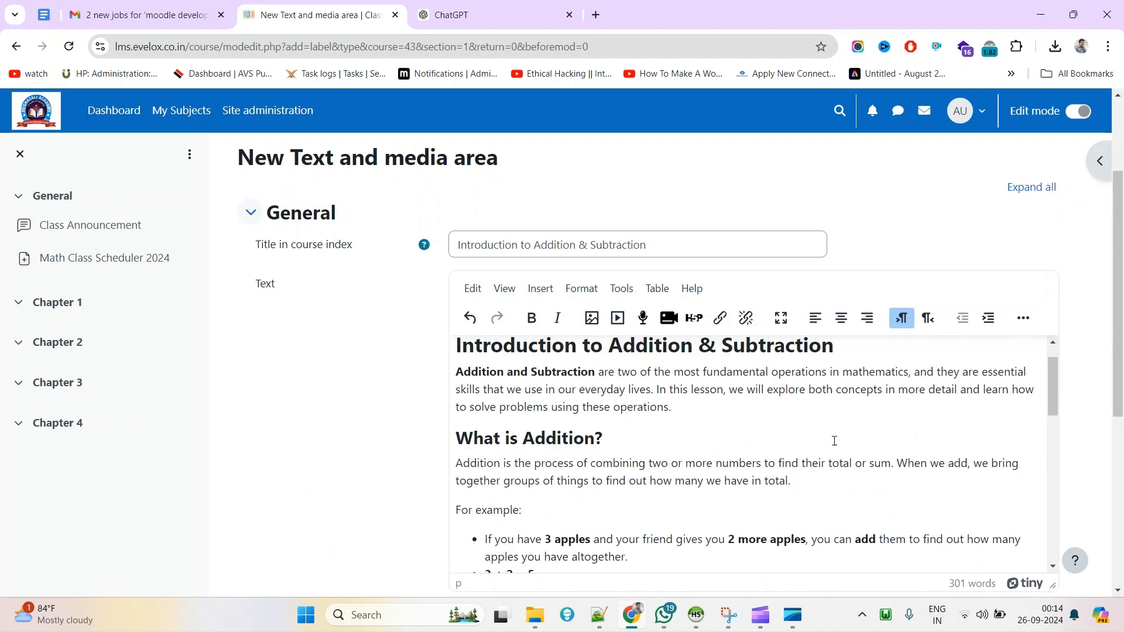
pyautogui.scroll(-4, 834, 441)
pyautogui.scroll(5, 835, 441)
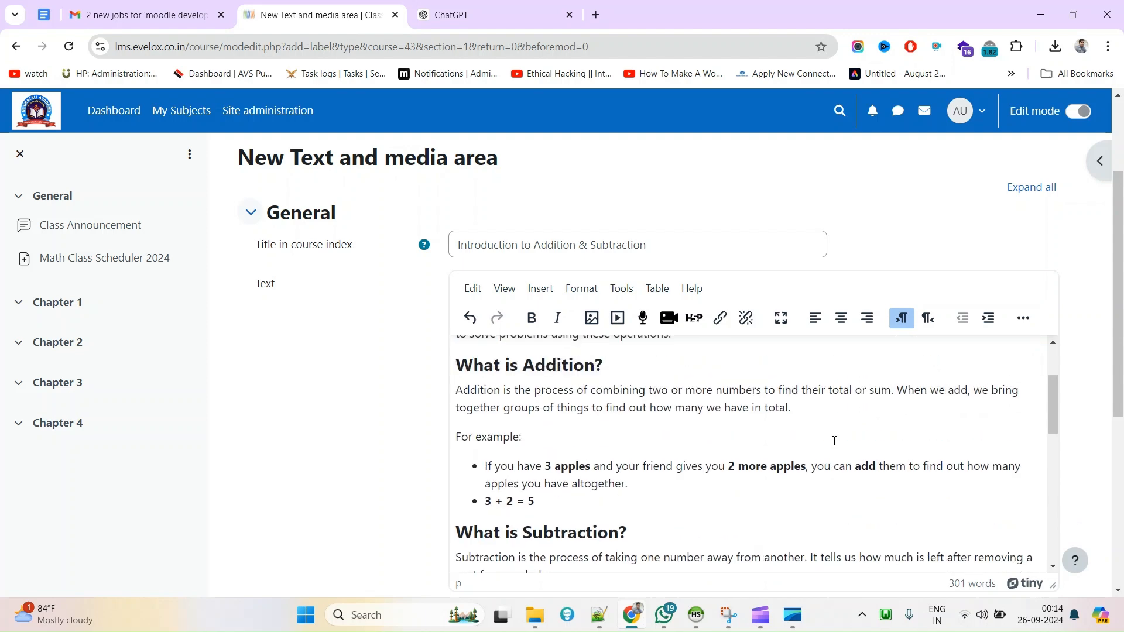
# Step: Format the plain title line above the pasted lesson as a bold H3 heading
pyautogui.tripleClick(604, 355)
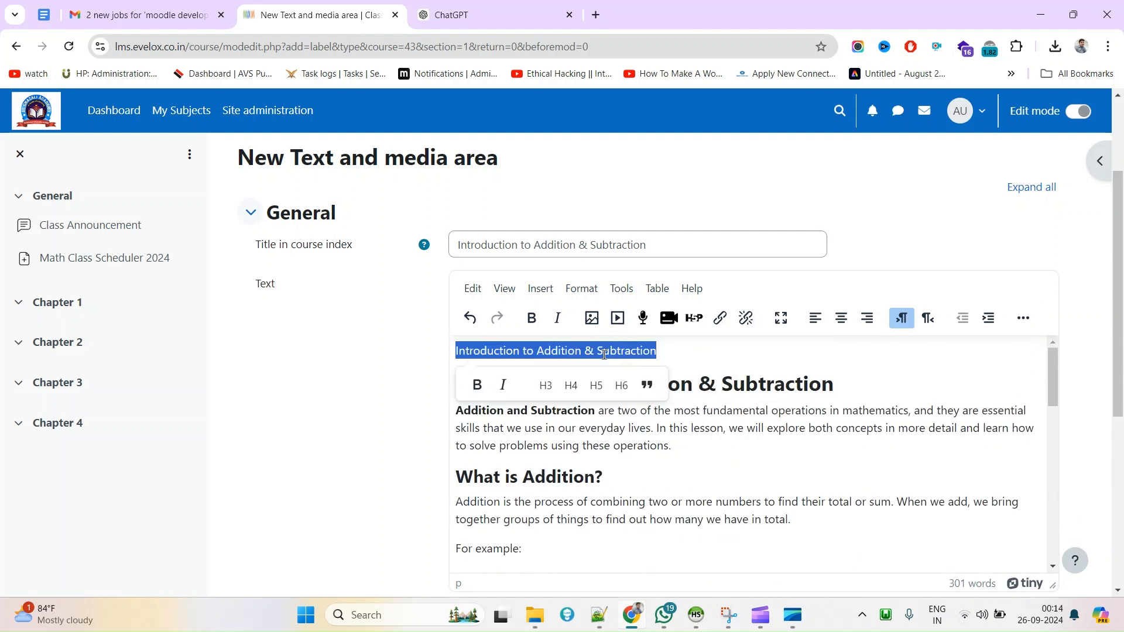
pyautogui.click(477, 385)
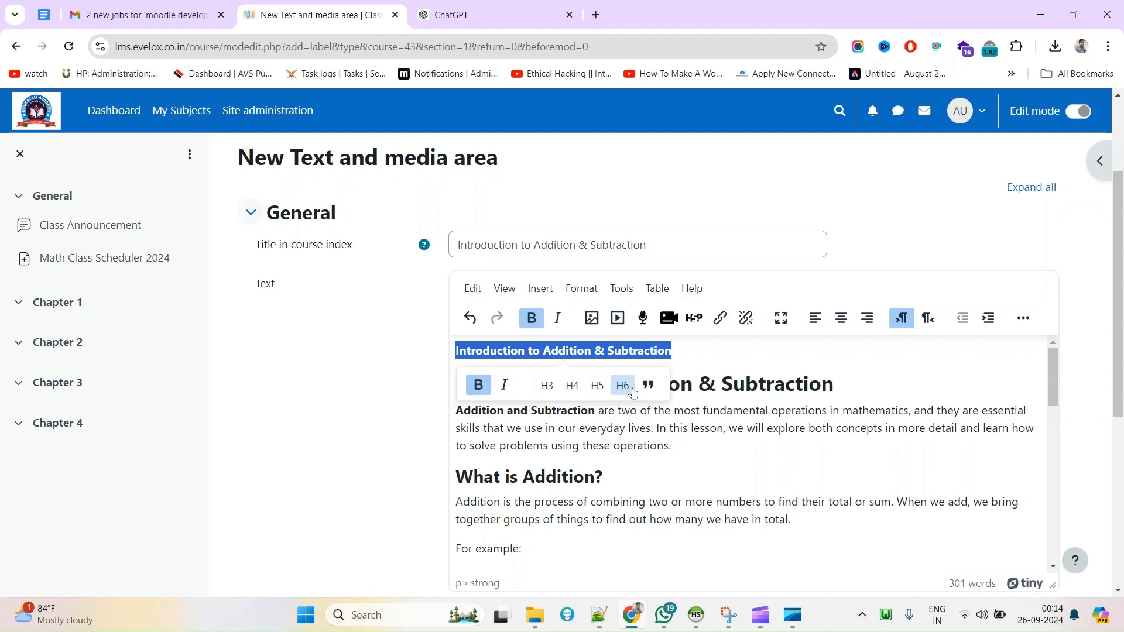
pyautogui.click(551, 391)
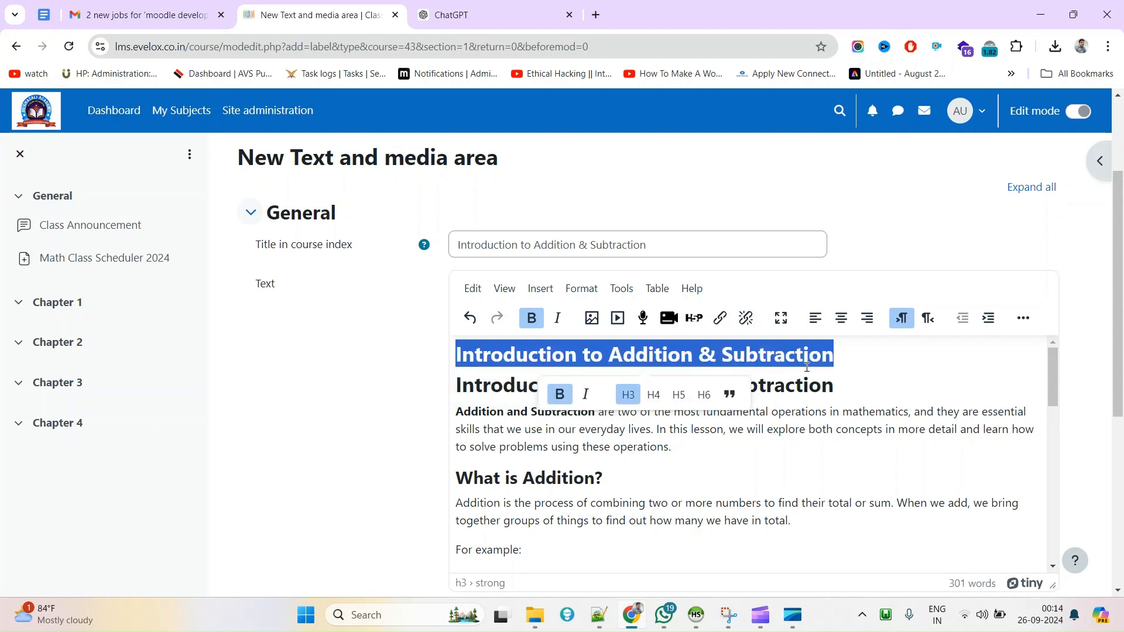
# Step: Delete the duplicate title line so the lesson starts with a single "Introduction to Addition & Subtraction" heading
pyautogui.click(862, 366)
pyautogui.moveTo(850, 364); pyautogui.dragTo(448, 353)
pyautogui.click(886, 375)
pyautogui.tripleClick(663, 387)
pyautogui.tripleClick(816, 357)
pyautogui.press('BackSpace')
pyautogui.press('BackSpace')
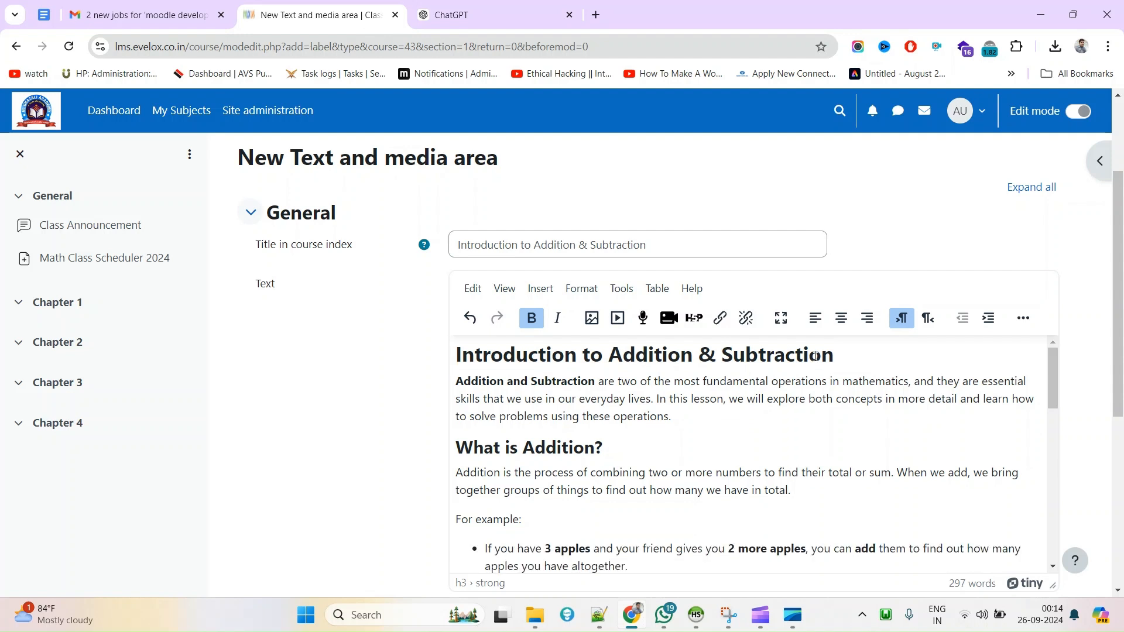
# Step: Apply italic and Code formatting to the lesson's "Introduction to Addition & Subtraction" heading
pyautogui.tripleClick(816, 356)
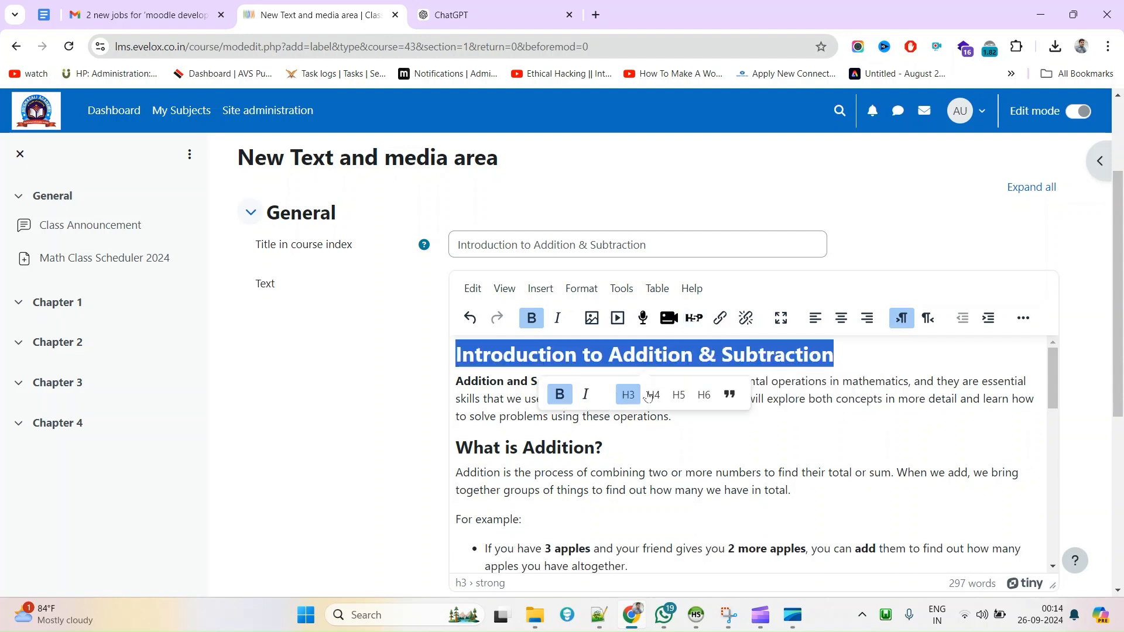
pyautogui.click(584, 399)
pyautogui.moveTo(832, 360); pyautogui.dragTo(434, 359)
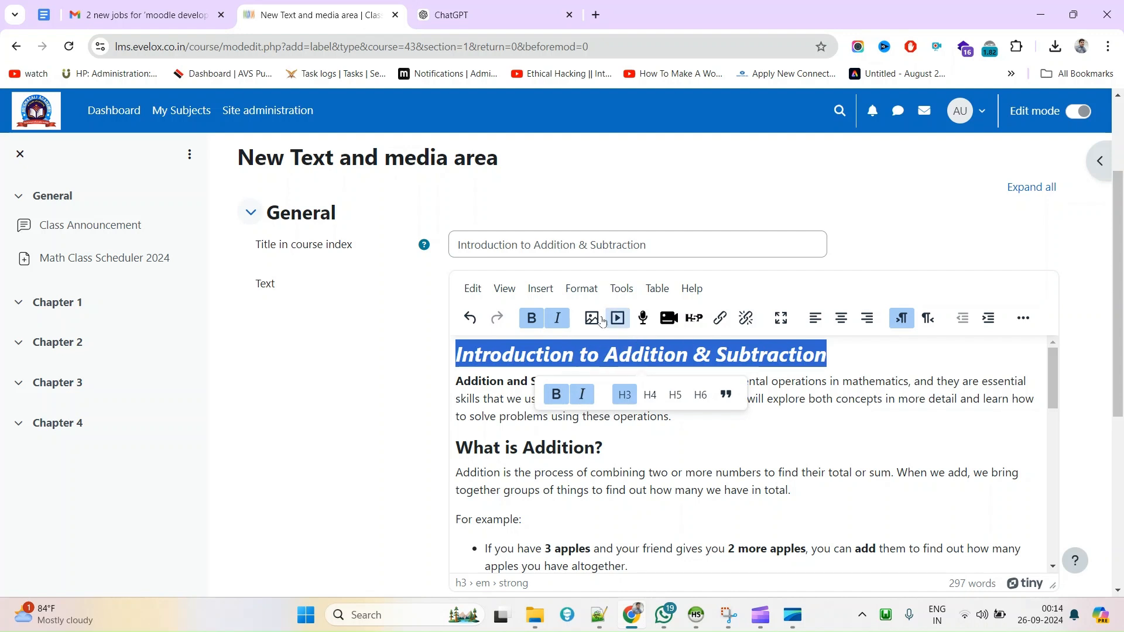
pyautogui.click(579, 293)
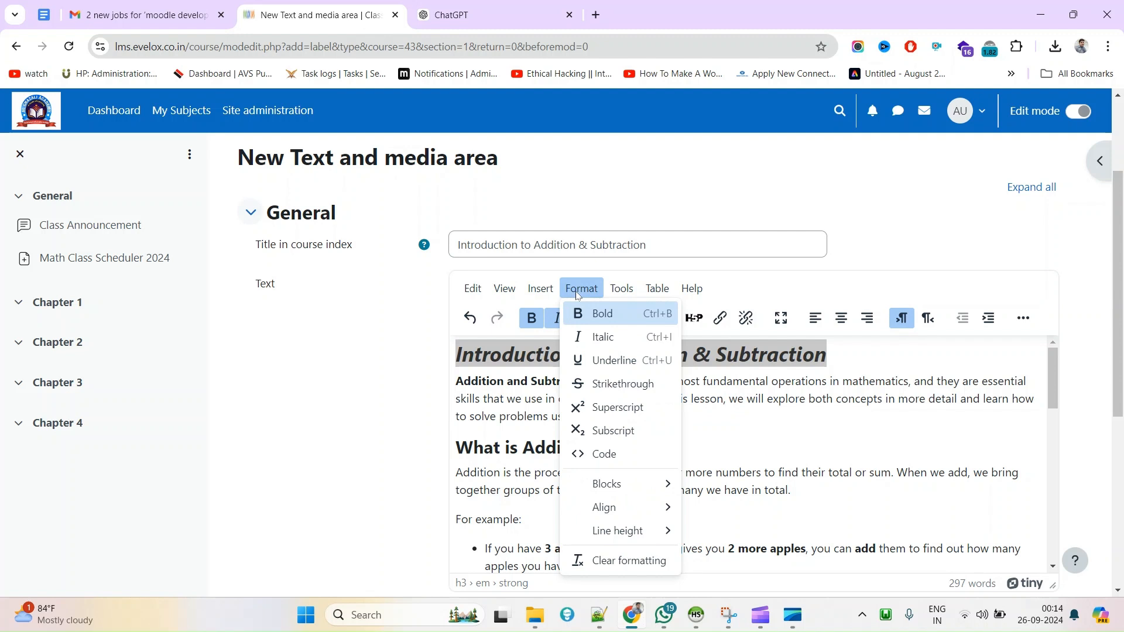
pyautogui.moveTo(638, 483)
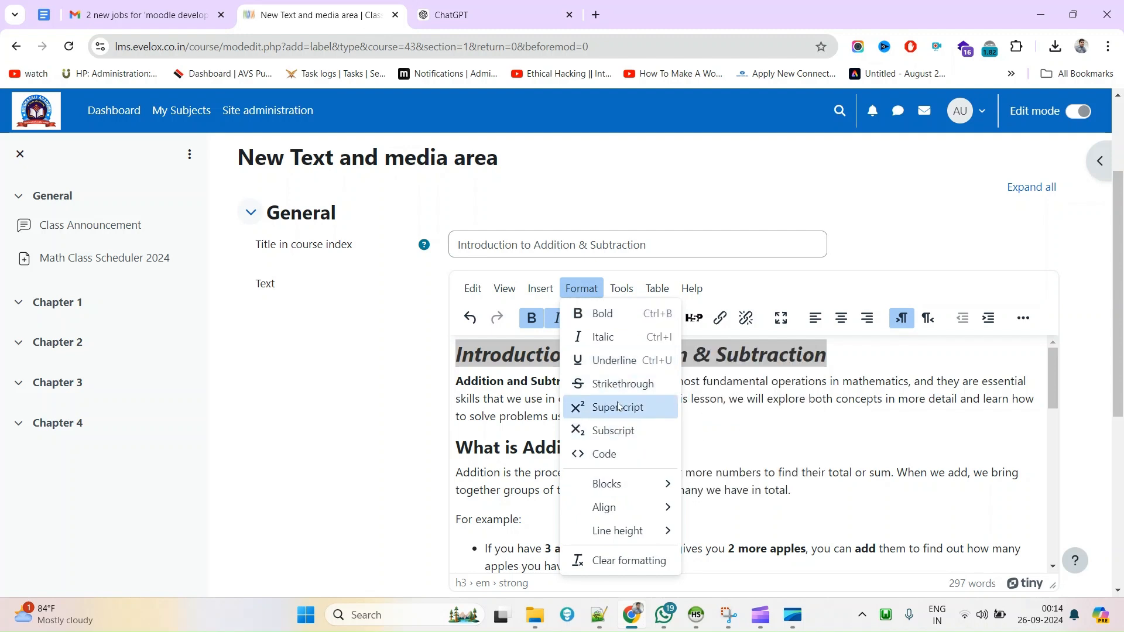
pyautogui.click(606, 455)
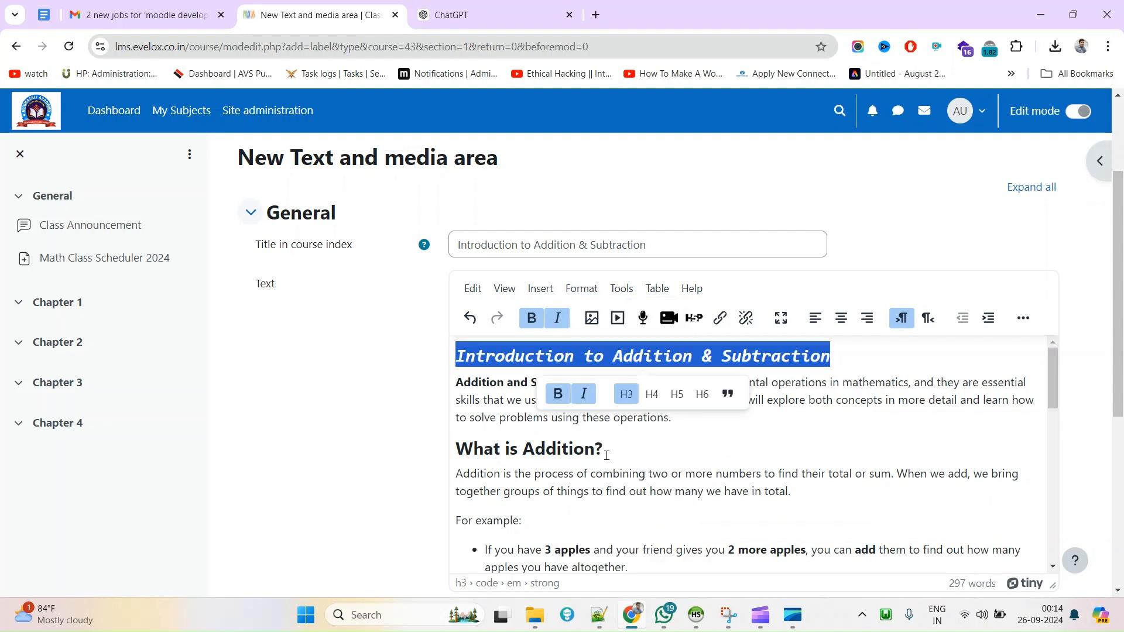
pyautogui.click(610, 439)
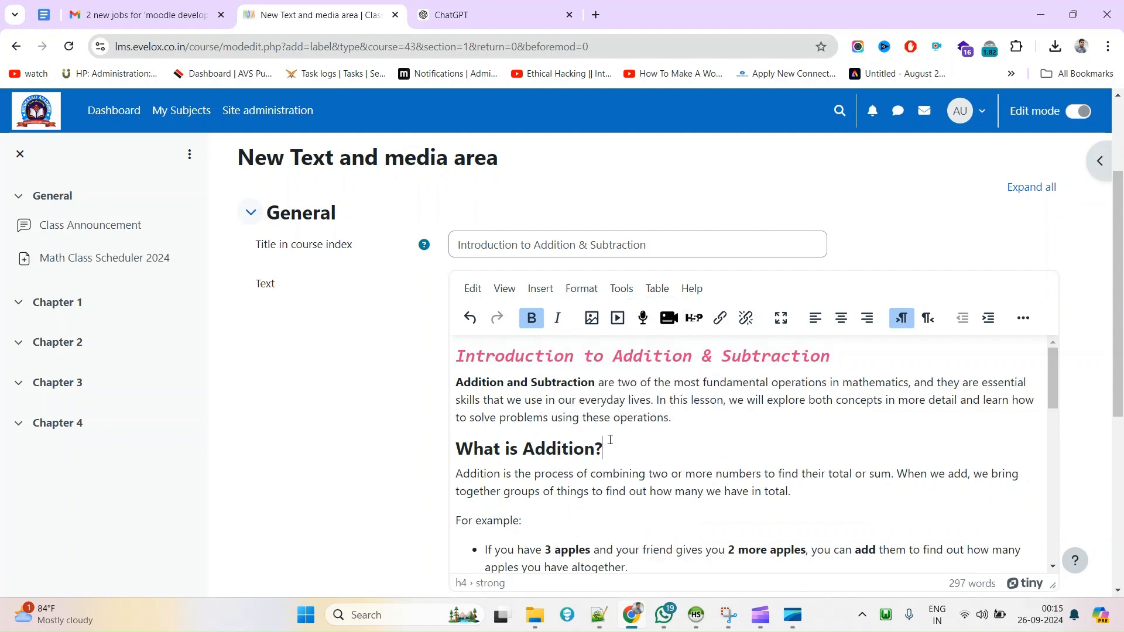
# Step: Examine the restyled heading and review the lesson text from beginning to end
pyautogui.moveTo(851, 364); pyautogui.dragTo(434, 360)
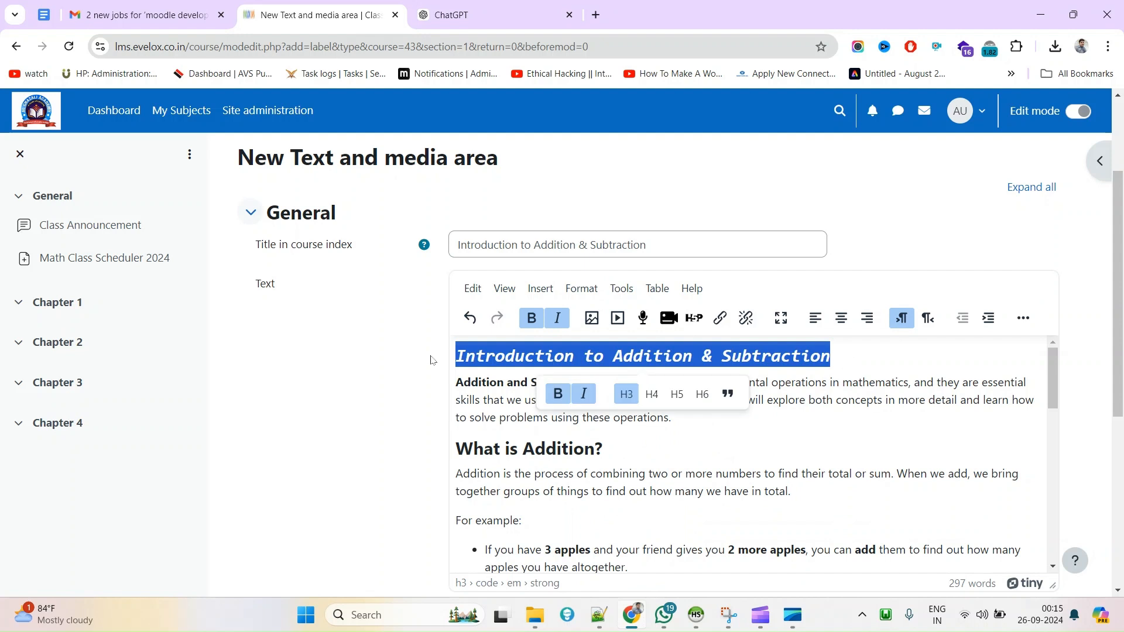
pyautogui.click(673, 473)
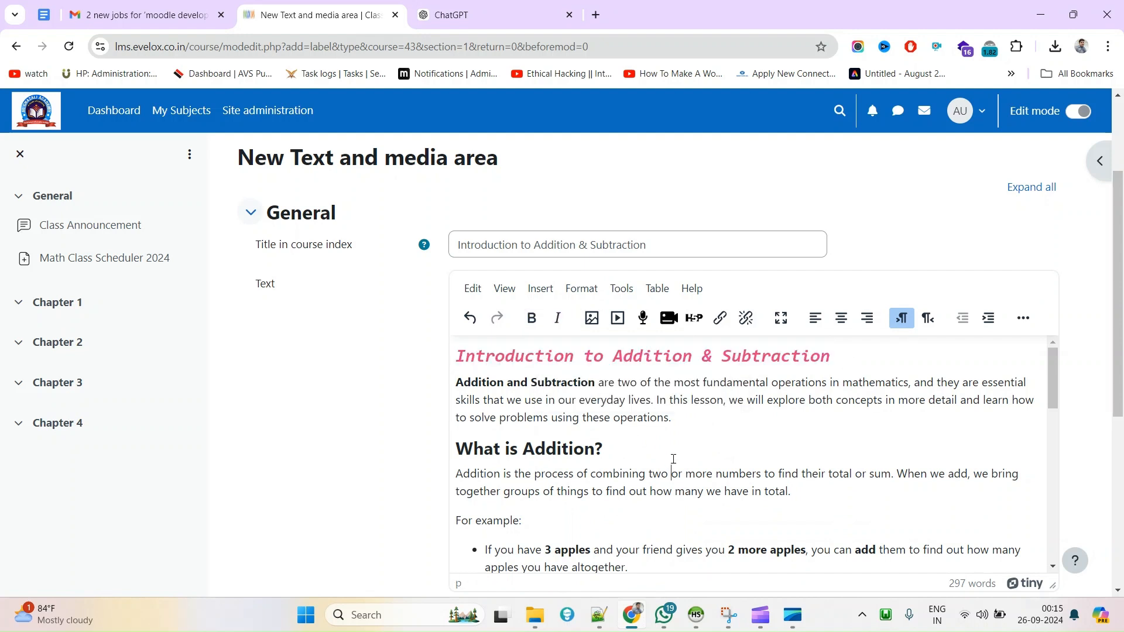
pyautogui.tripleClick(588, 353)
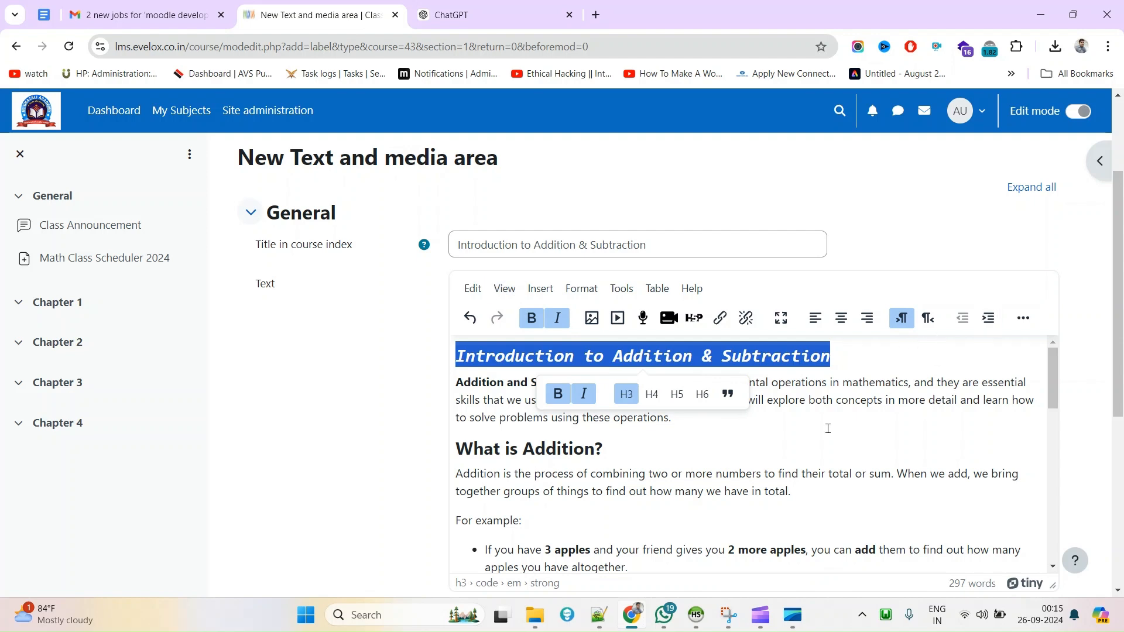
pyautogui.click(781, 444)
pyautogui.scroll(-10, 689, 456)
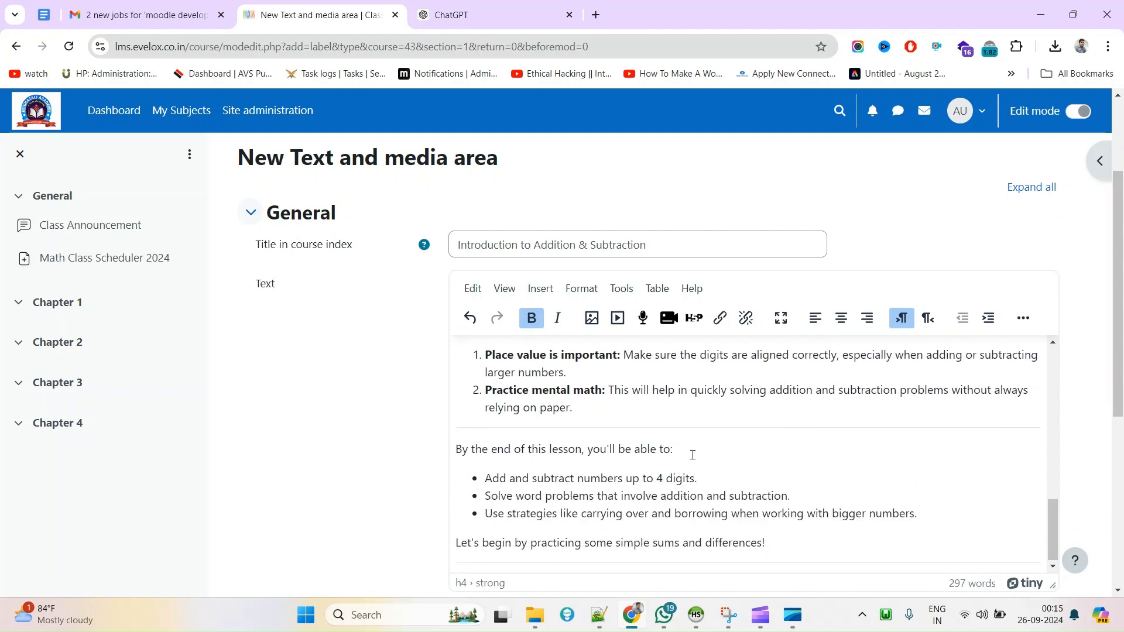
pyautogui.scroll(-5, 689, 456)
pyautogui.scroll(10, 732, 410)
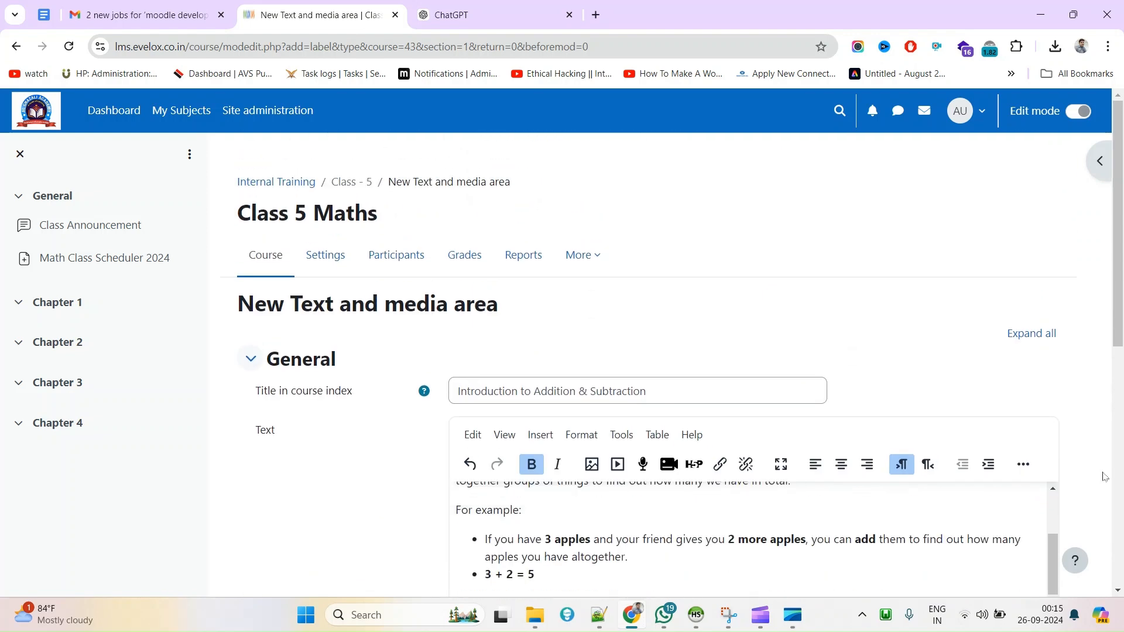
pyautogui.scroll(-5, 1105, 477)
pyautogui.scroll(10, 758, 374)
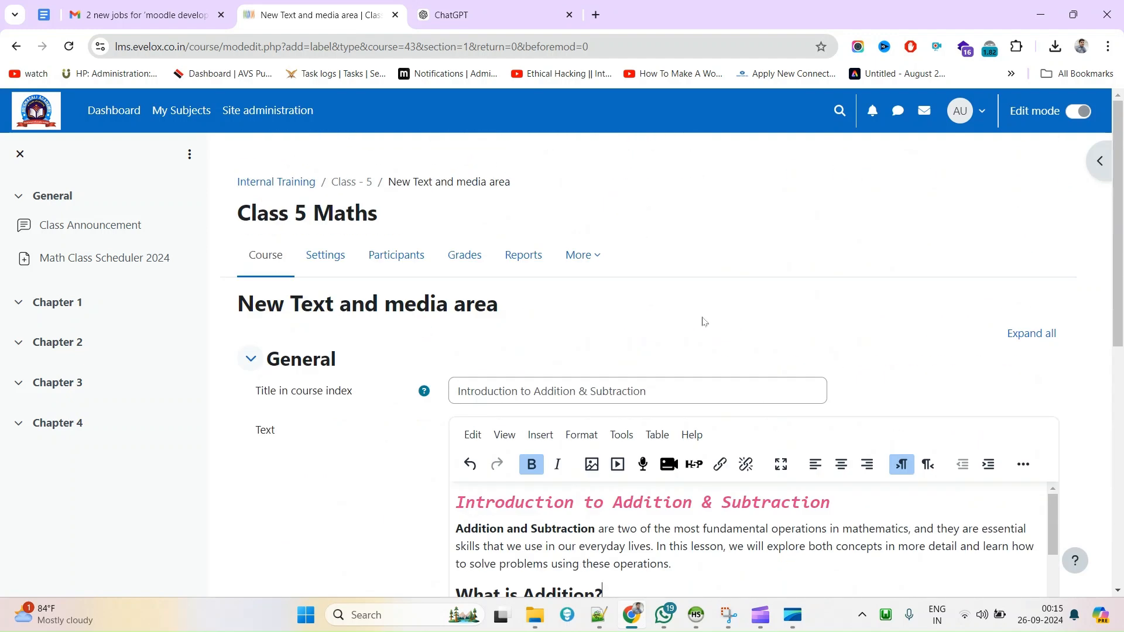
# Step: Inspect the HTML source code of the lesson text, checking the heading and opening paragraph markup, and save it unchanged
pyautogui.click(622, 435)
pyautogui.moveTo(657, 434)
pyautogui.moveTo(622, 435)
pyautogui.scroll(-3, 620, 352)
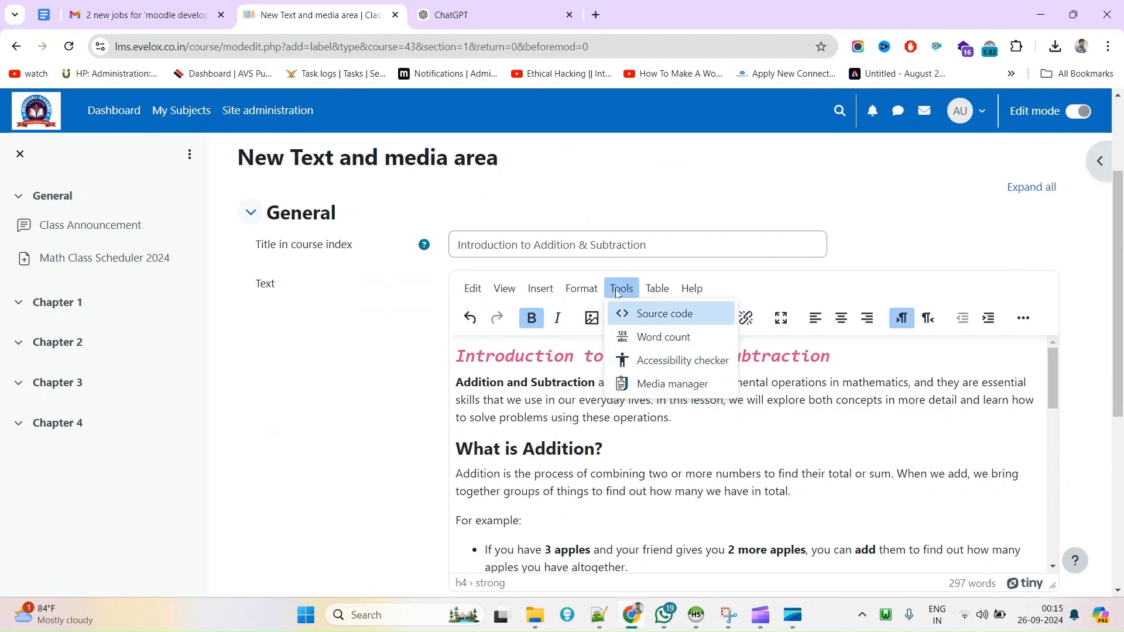
pyautogui.click(631, 312)
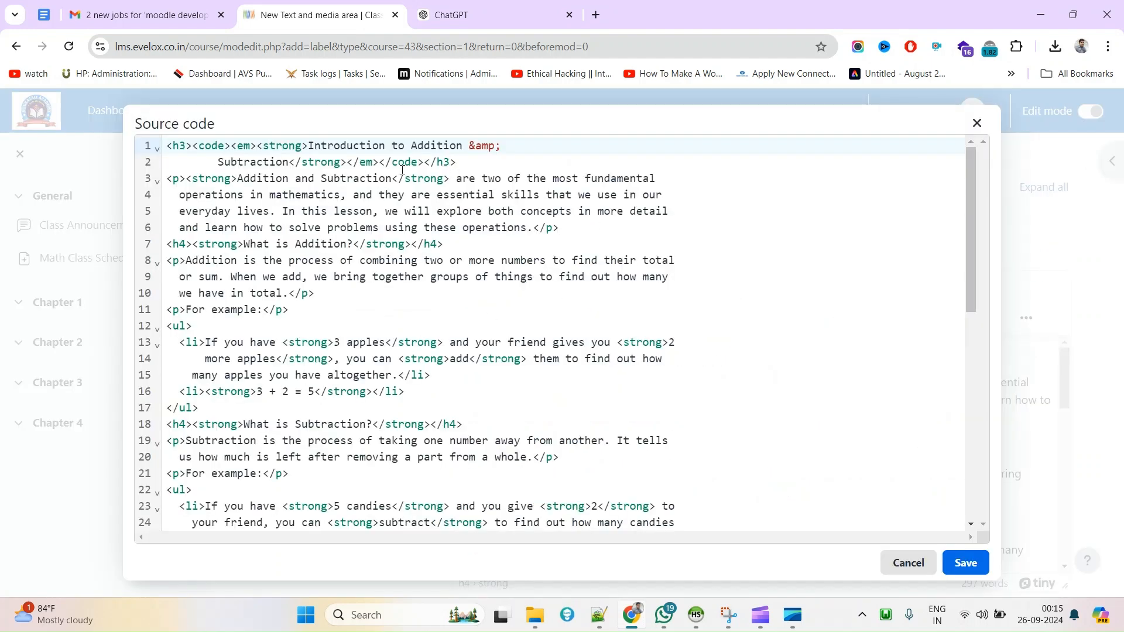
pyautogui.doubleClick(246, 163)
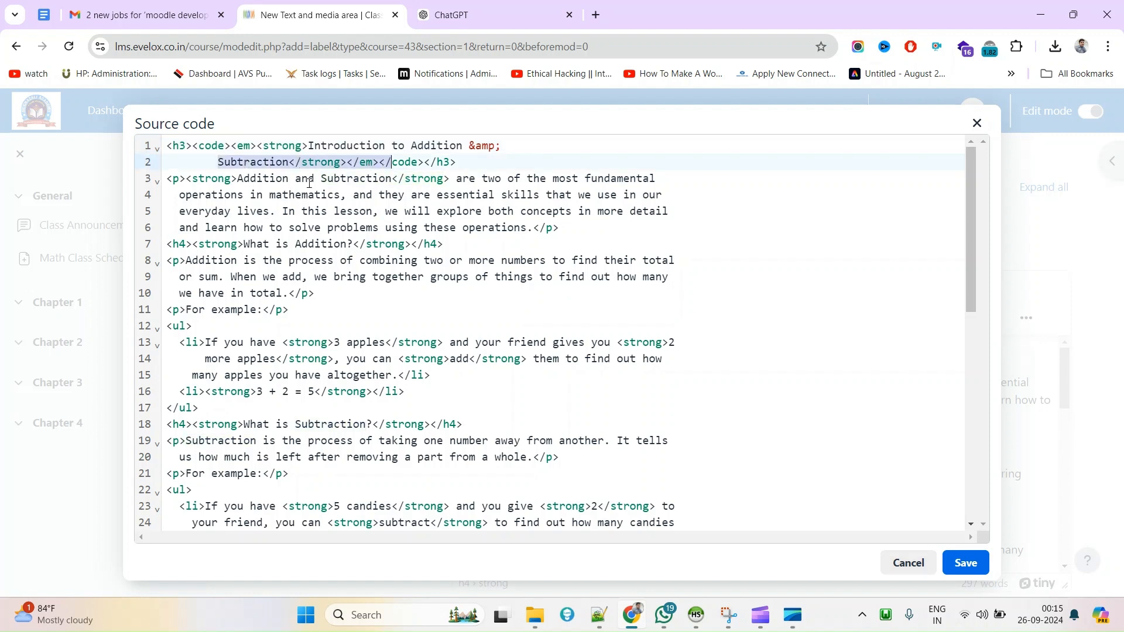
pyautogui.click(264, 177)
pyautogui.moveTo(264, 177); pyautogui.dragTo(399, 178)
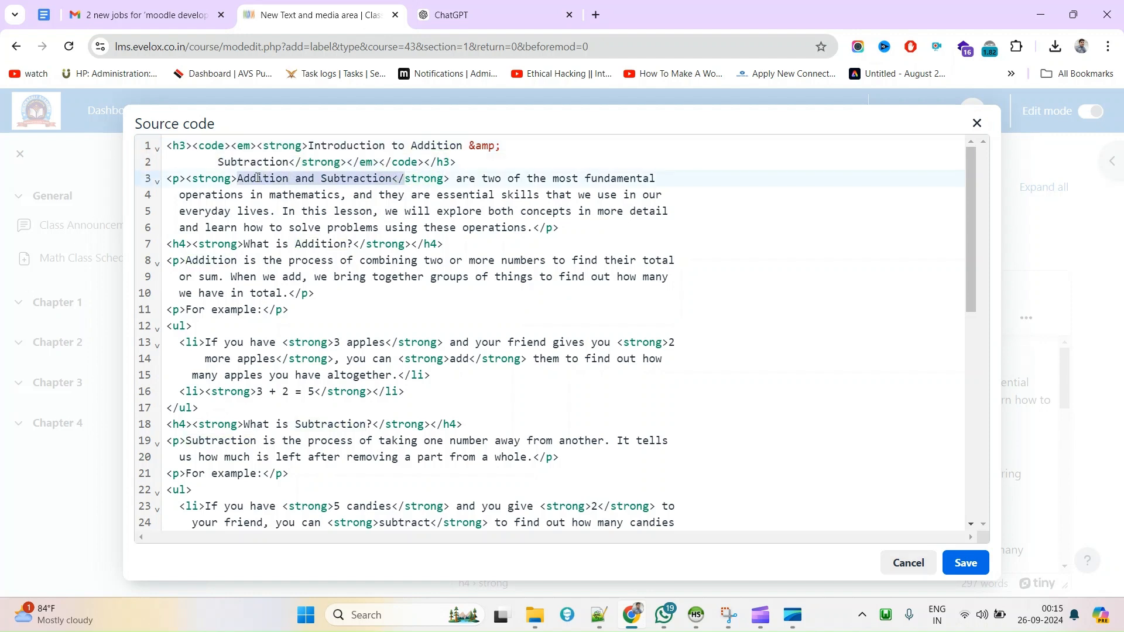
pyautogui.click(230, 177)
pyautogui.scroll(-1, 245, 373)
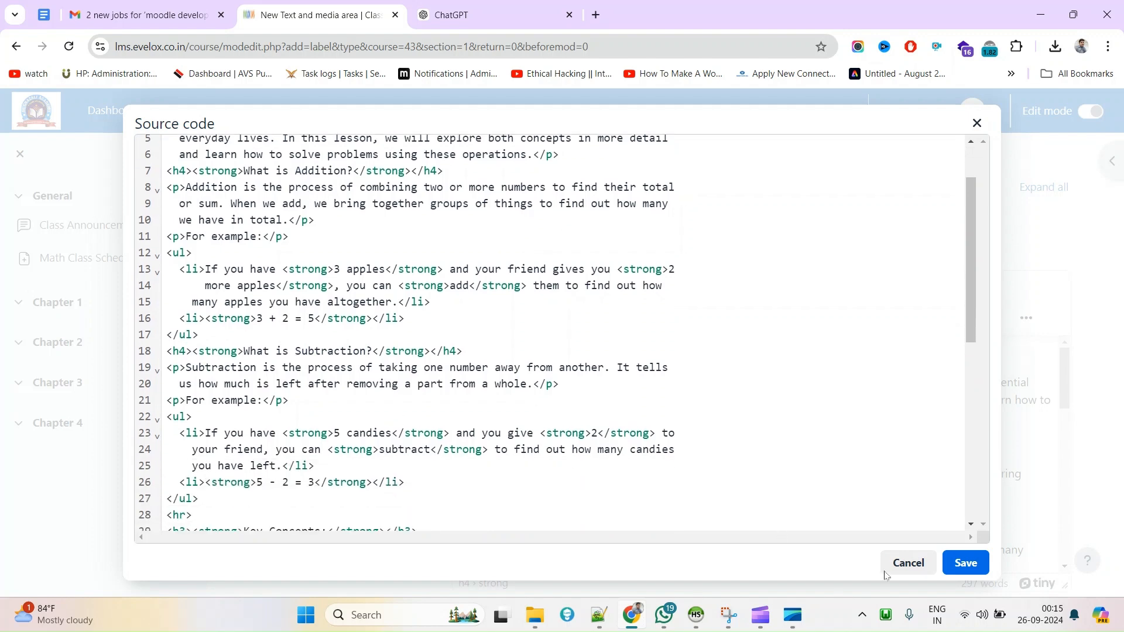
pyautogui.click(966, 563)
# Step: Save the "Introduction to Addition & Subtraction" text and media area and return to the course
pyautogui.scroll(-10, 697, 463)
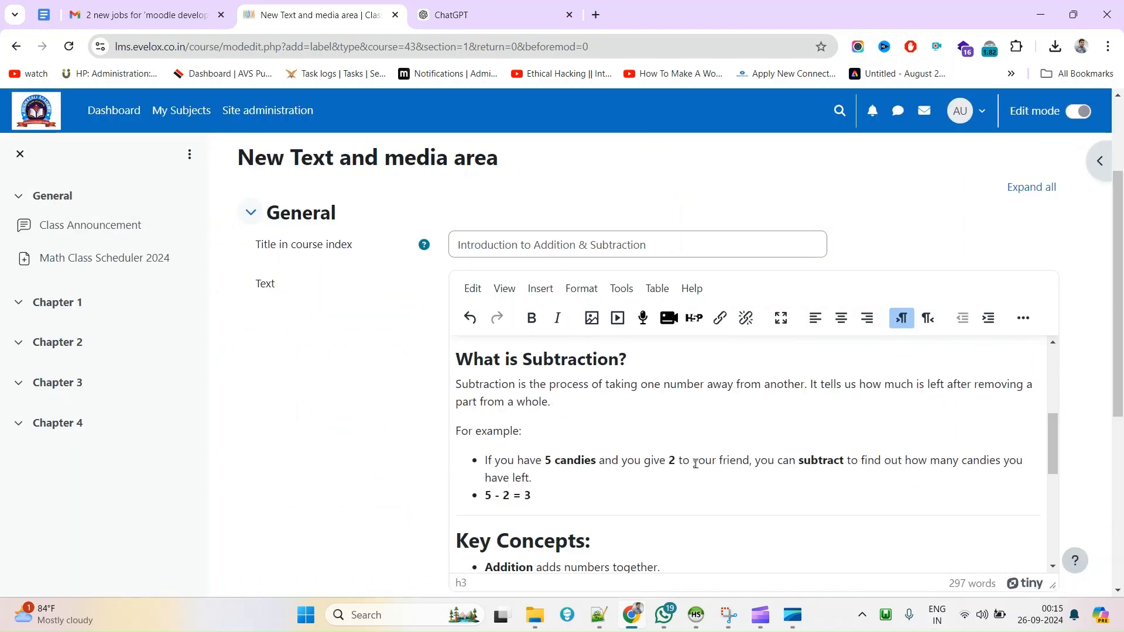
pyautogui.scroll(-6, 752, 488)
pyautogui.click(562, 506)
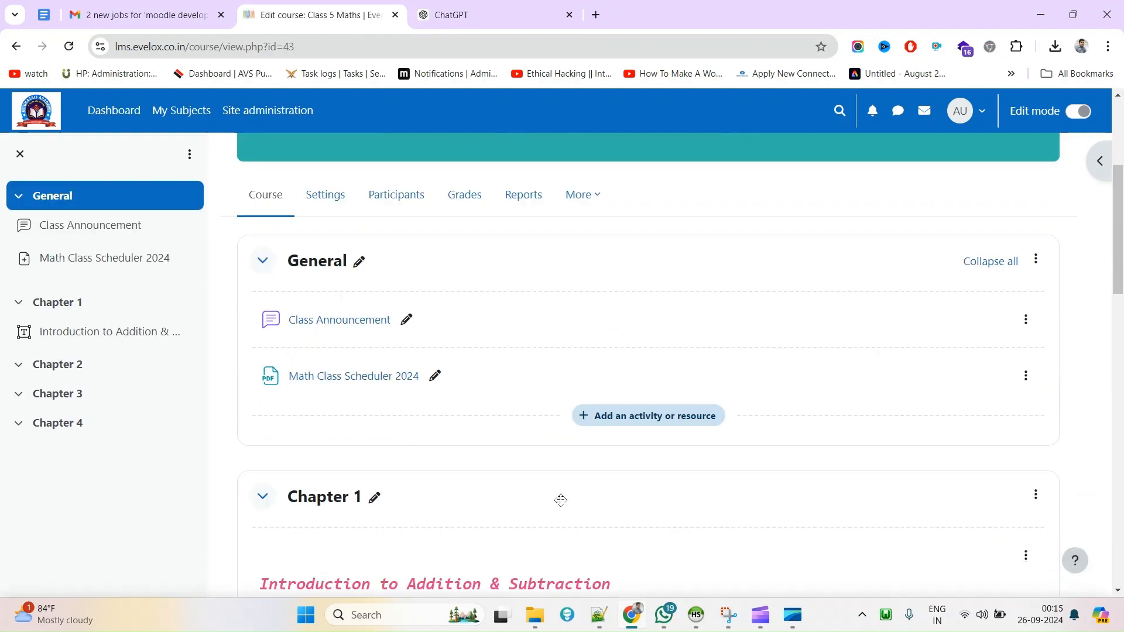
# Step: Turn edit mode off and review how the Chapter 1 lesson is displayed on the course page
pyautogui.scroll(2, 561, 500)
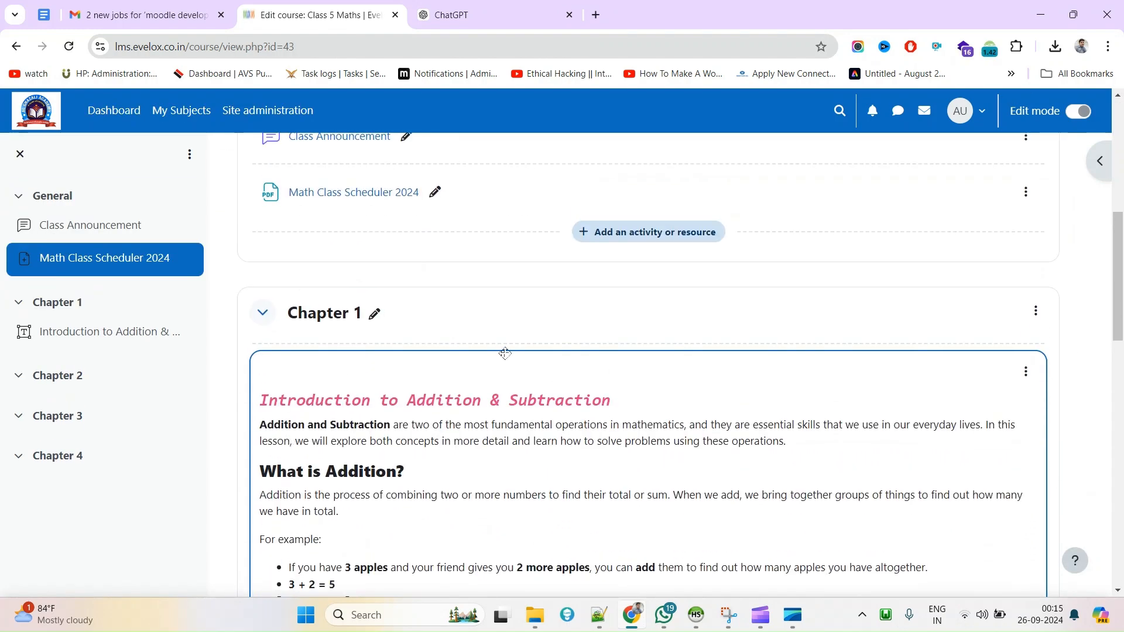
pyautogui.scroll(-4, 370, 390)
pyautogui.scroll(2, 361, 447)
pyautogui.click(1074, 118)
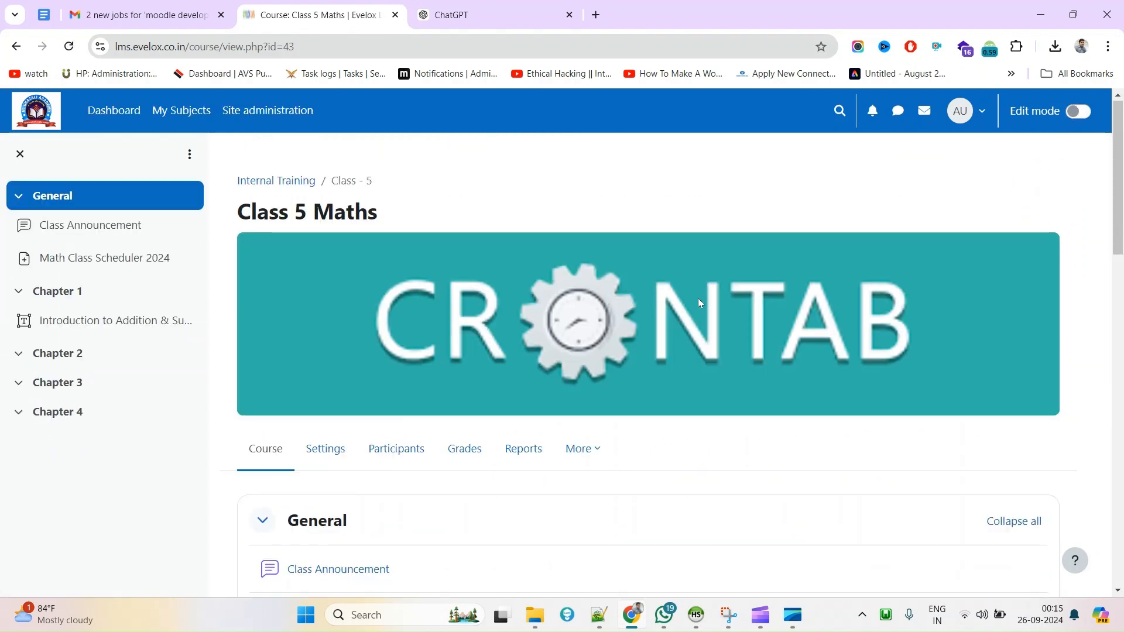
pyautogui.scroll(-8, 650, 390)
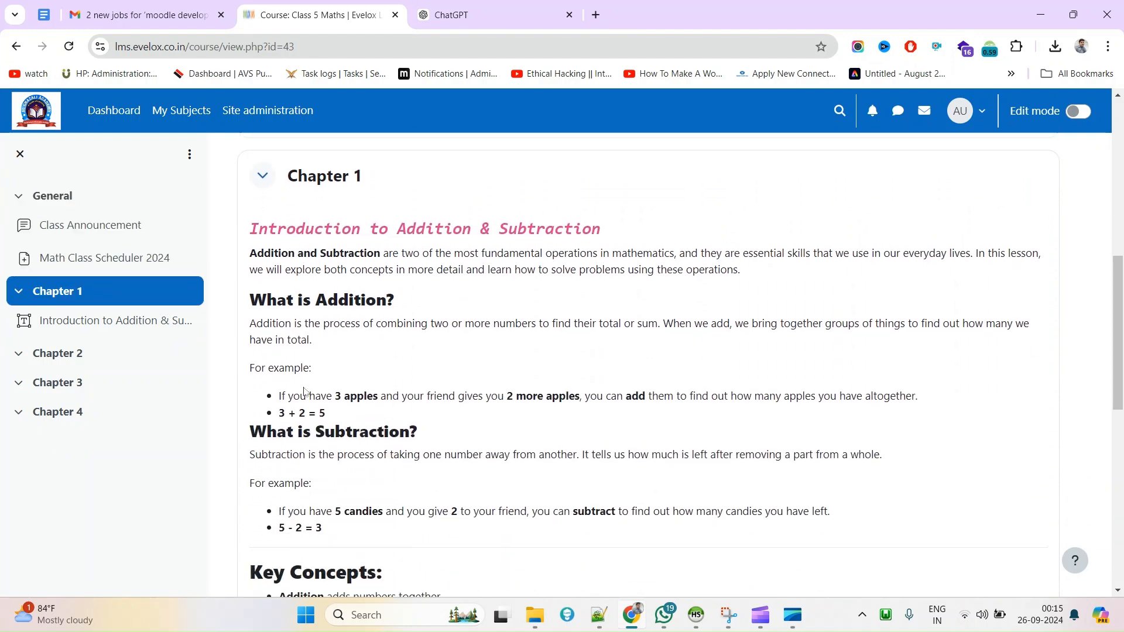
pyautogui.scroll(-4, 406, 388)
pyautogui.scroll(4, 406, 389)
pyautogui.scroll(3, 346, 336)
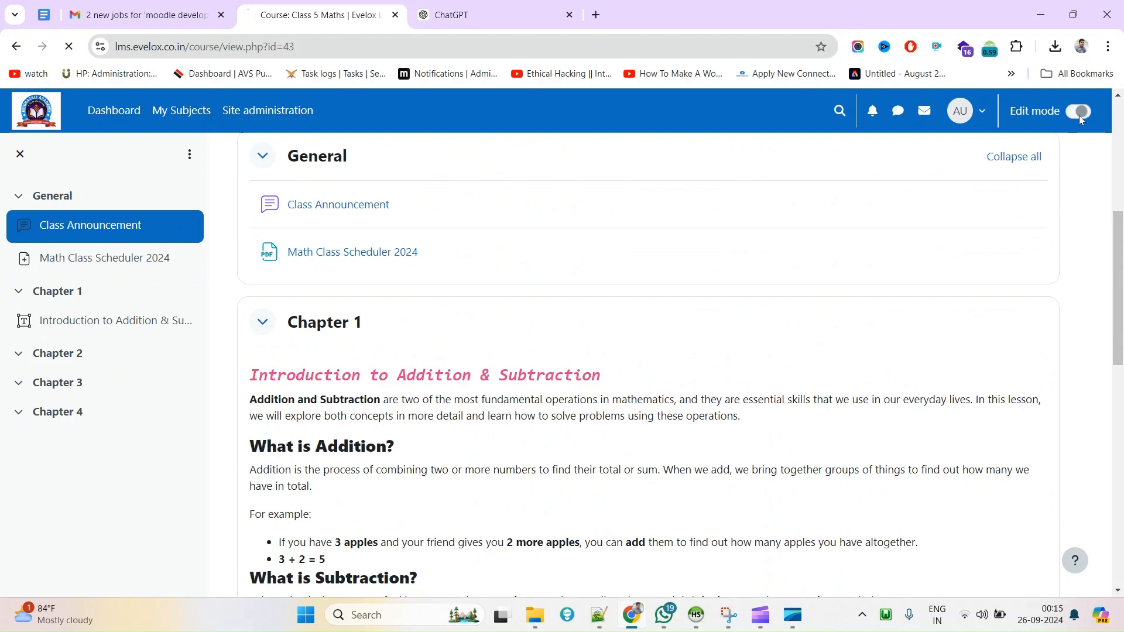
# Step: Turn edit mode back on and open the settings of the Chapter 1 "Introduction to Addition & Subtraction" lesson
pyautogui.click(1078, 112)
pyautogui.scroll(-7, 528, 394)
pyautogui.scroll(-1, 527, 394)
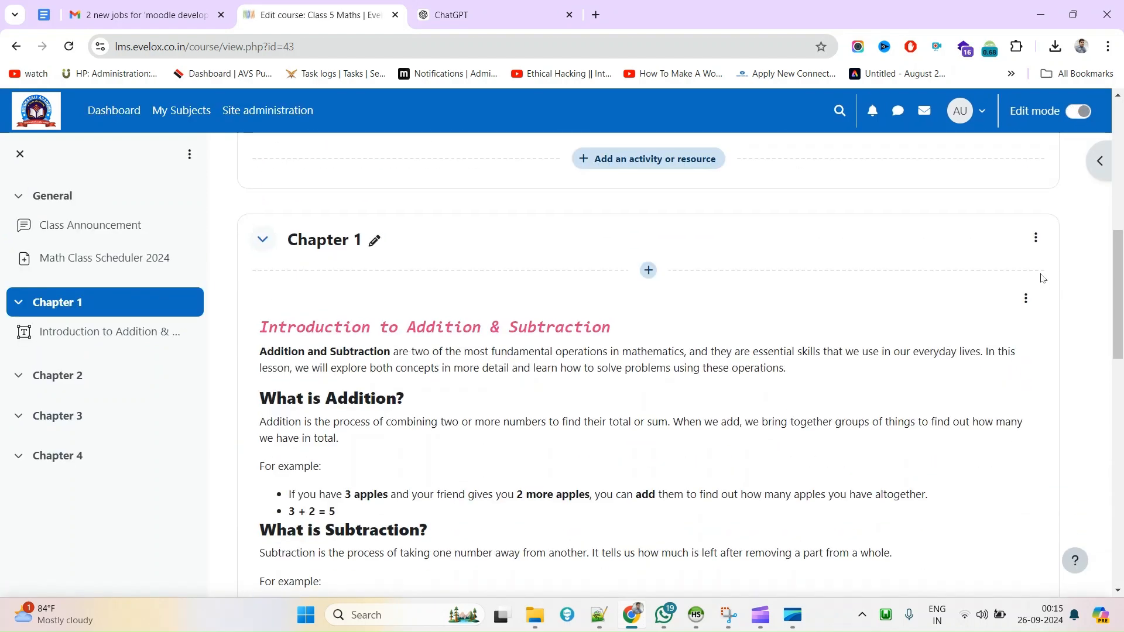
pyautogui.click(1026, 298)
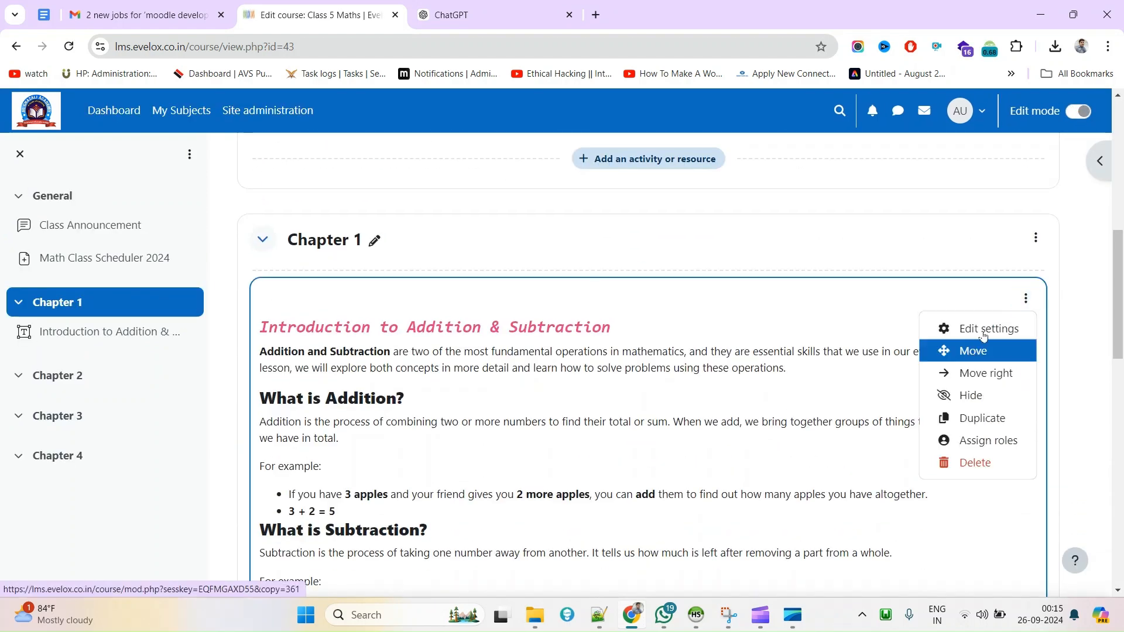
pyautogui.click(984, 329)
# Step: Add an empty line at the end of the lesson text, after "Let's begin by practicing some simple sums and differences!"
pyautogui.scroll(-10, 748, 512)
pyautogui.scroll(3, 703, 404)
pyautogui.tripleClick(691, 386)
pyautogui.scroll(-10, 714, 444)
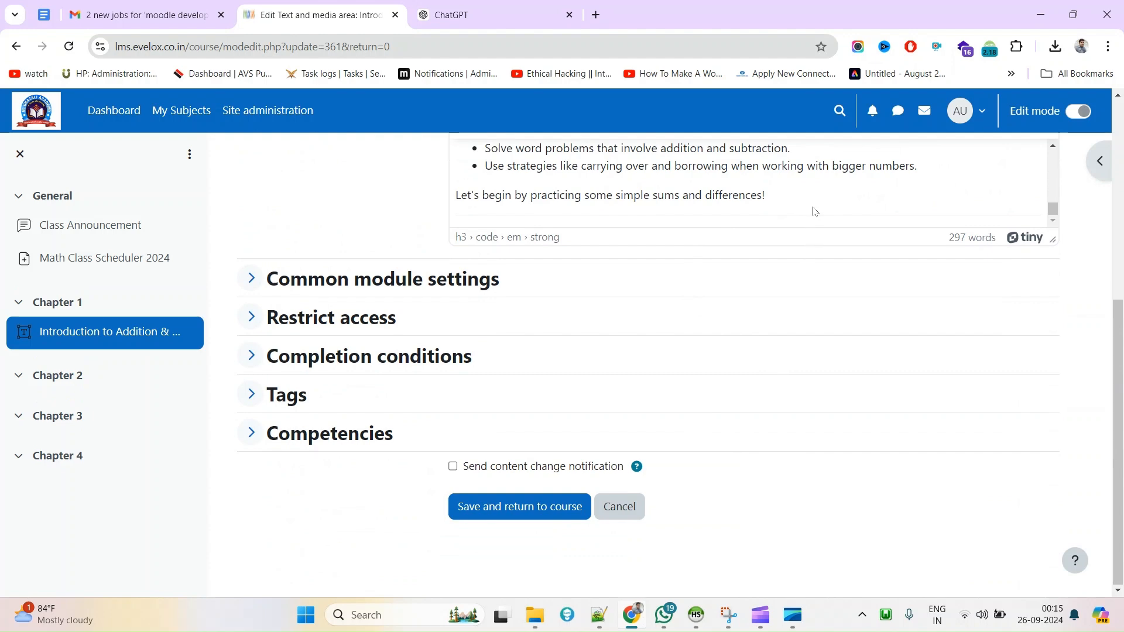
pyautogui.press('Return')
# Step: Open the video form for inserting media into the lesson and try pasting the copied content as the video source URL
pyautogui.scroll(5, 812, 199)
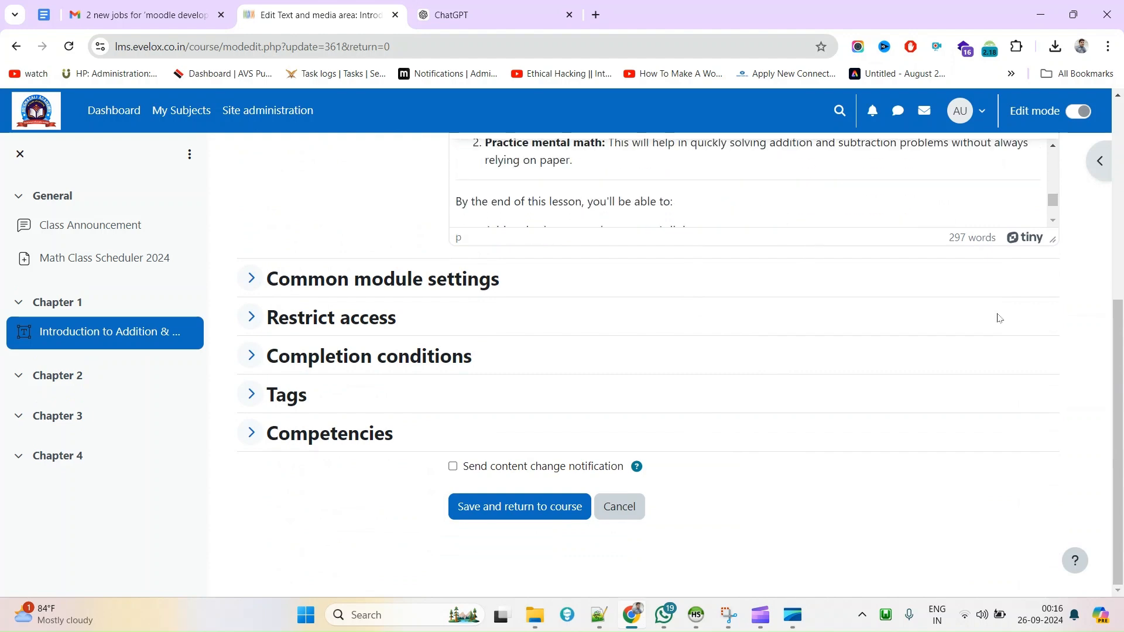
pyautogui.click(619, 270)
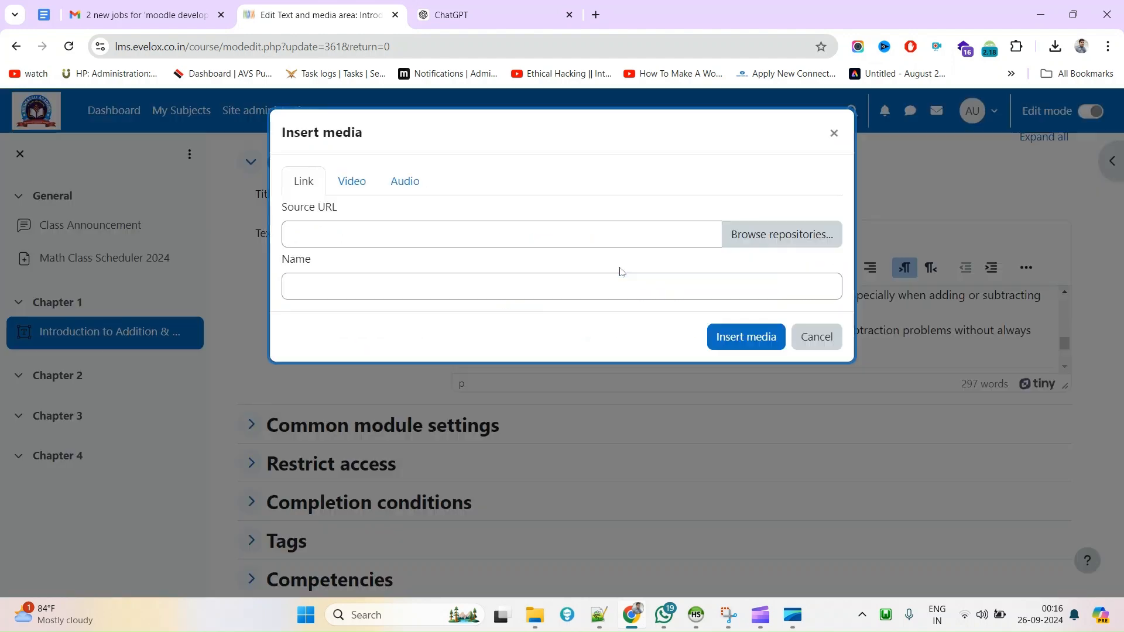
pyautogui.click(352, 182)
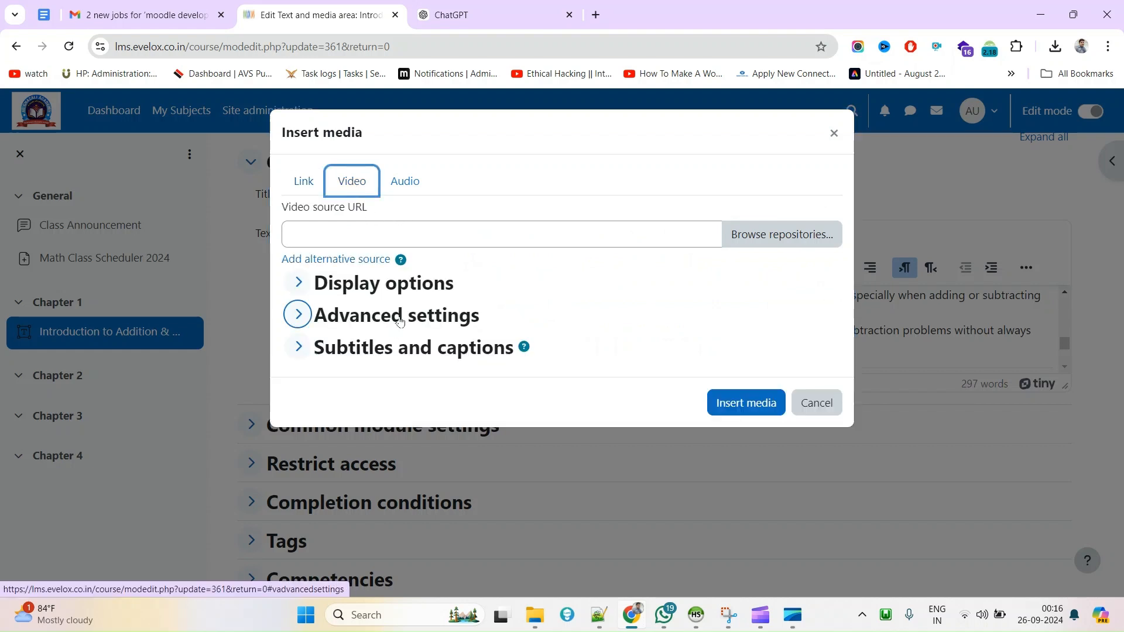
pyautogui.click(375, 242)
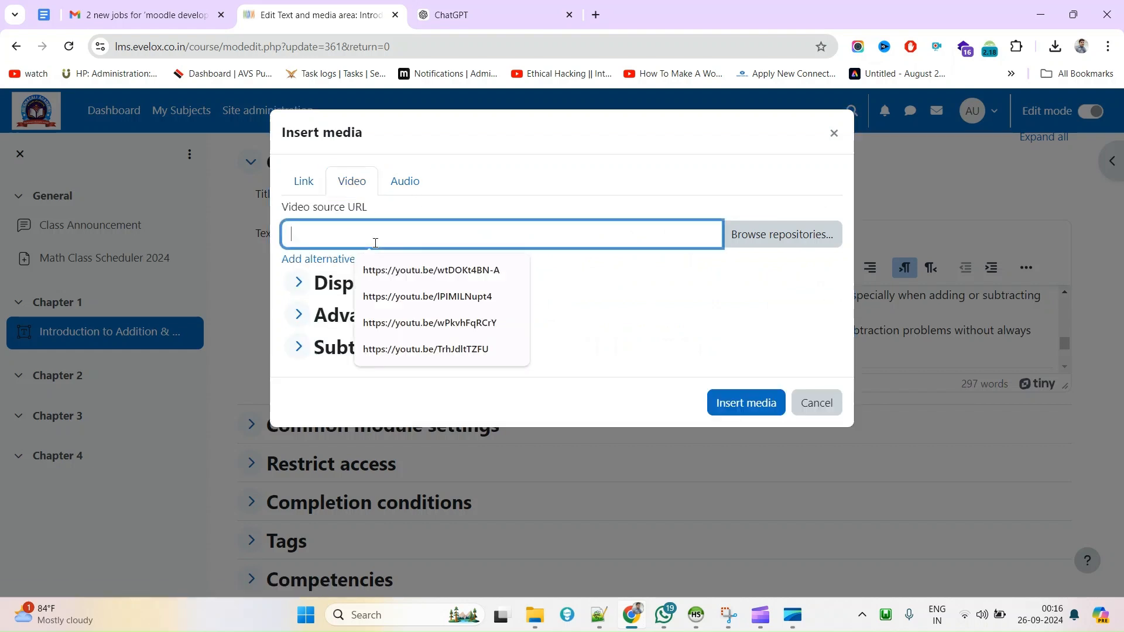
pyautogui.hotkey('ctrl', 'v')
pyautogui.hotkey('ctrl', 'z')
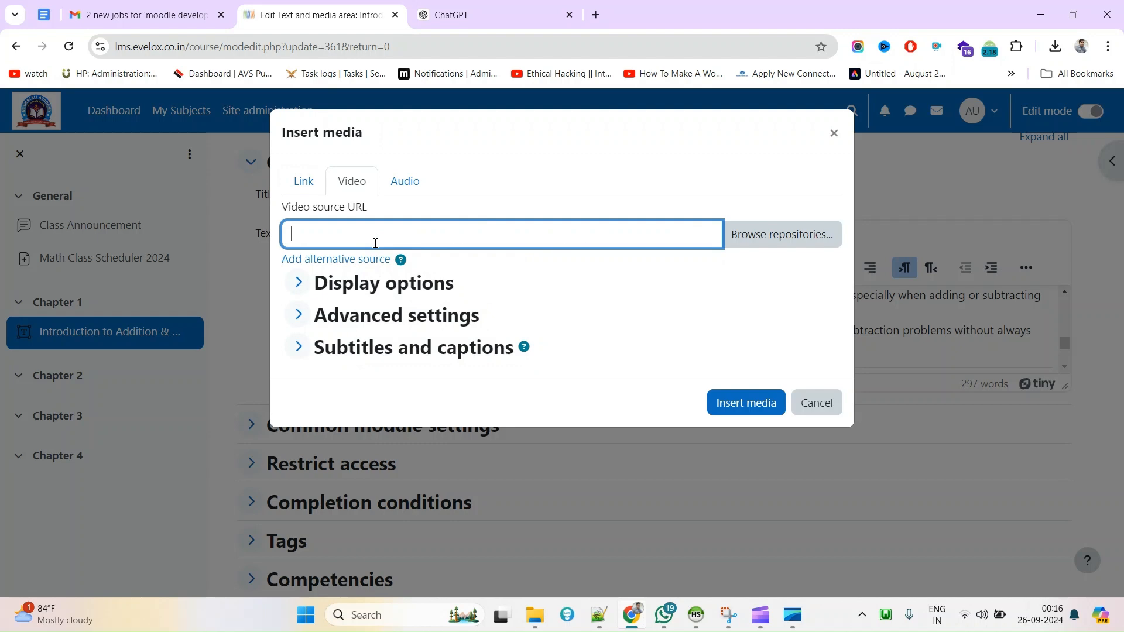
# Step: Open the bookmarked YouTube video "How To Make A Wordpress Plugin With ChatGPT" in a new tab and skip its advert
pyautogui.click(492, 12)
pyautogui.middleClick(656, 79)
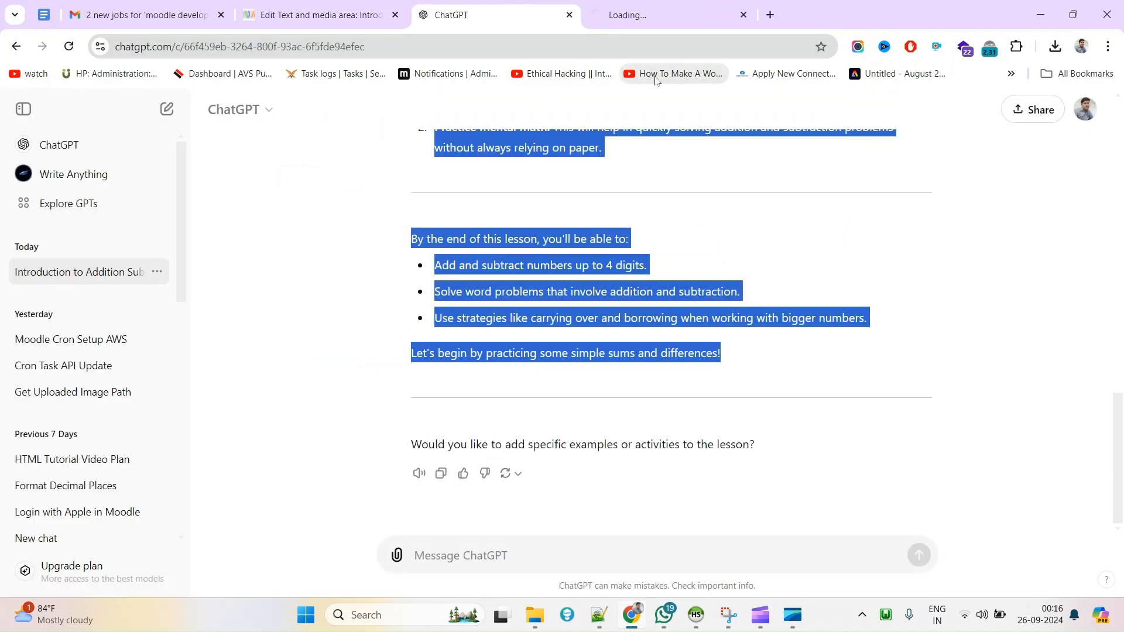
pyautogui.click(659, 26)
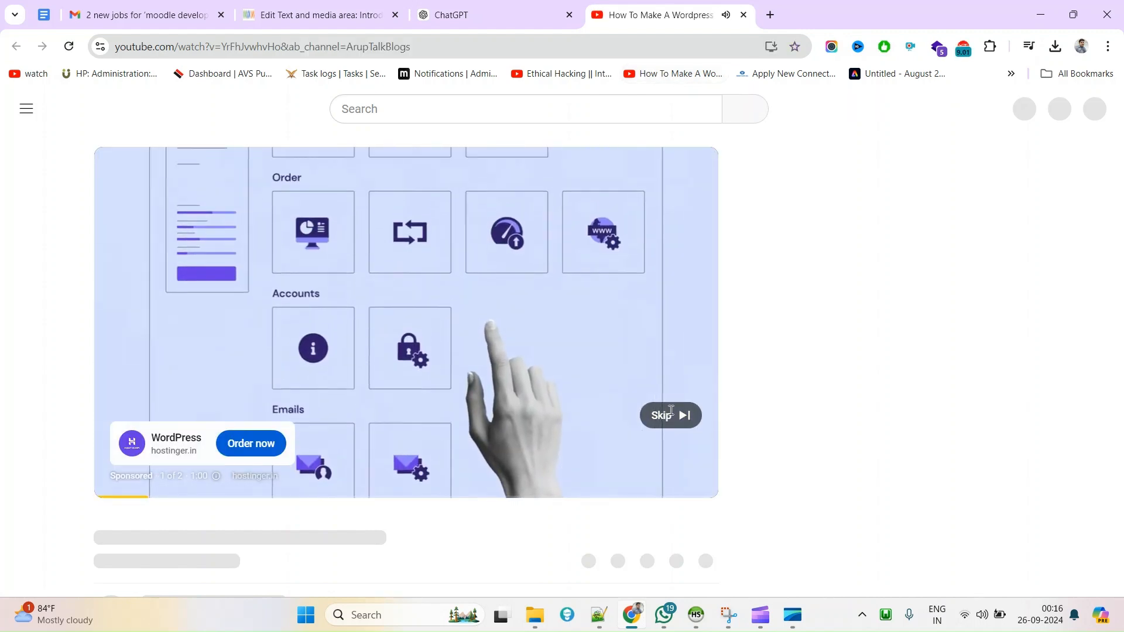
pyautogui.click(671, 414)
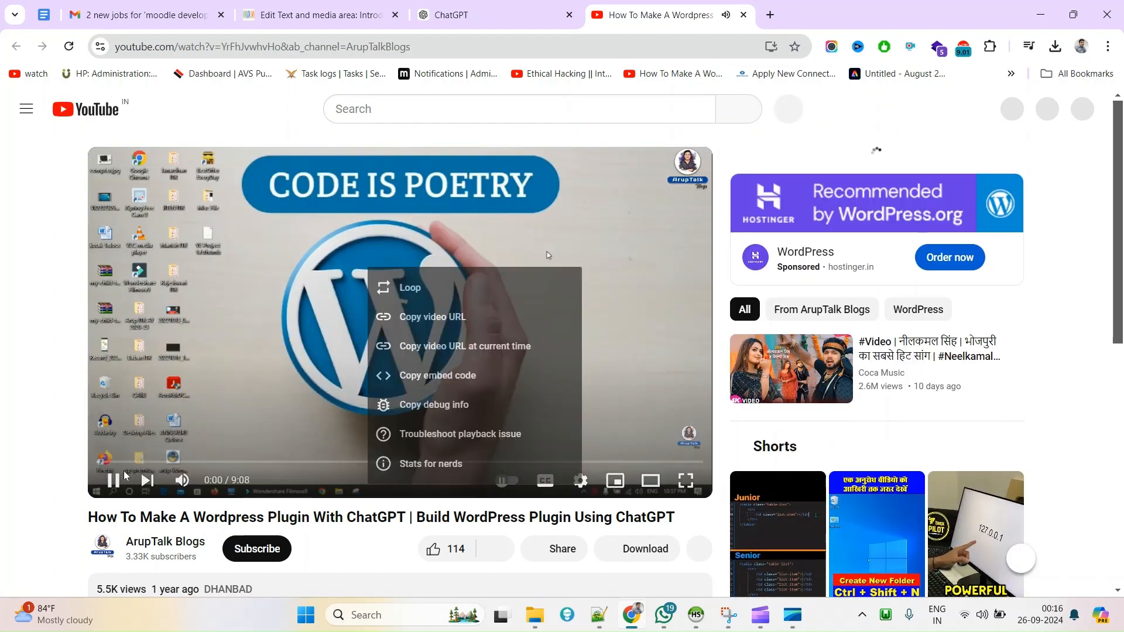
# Step: Pause the YouTube video and copy its URL at the current time
pyautogui.rightClick(368, 268)
pyautogui.click(442, 251)
pyautogui.click(442, 251)
pyautogui.rightClick(442, 251)
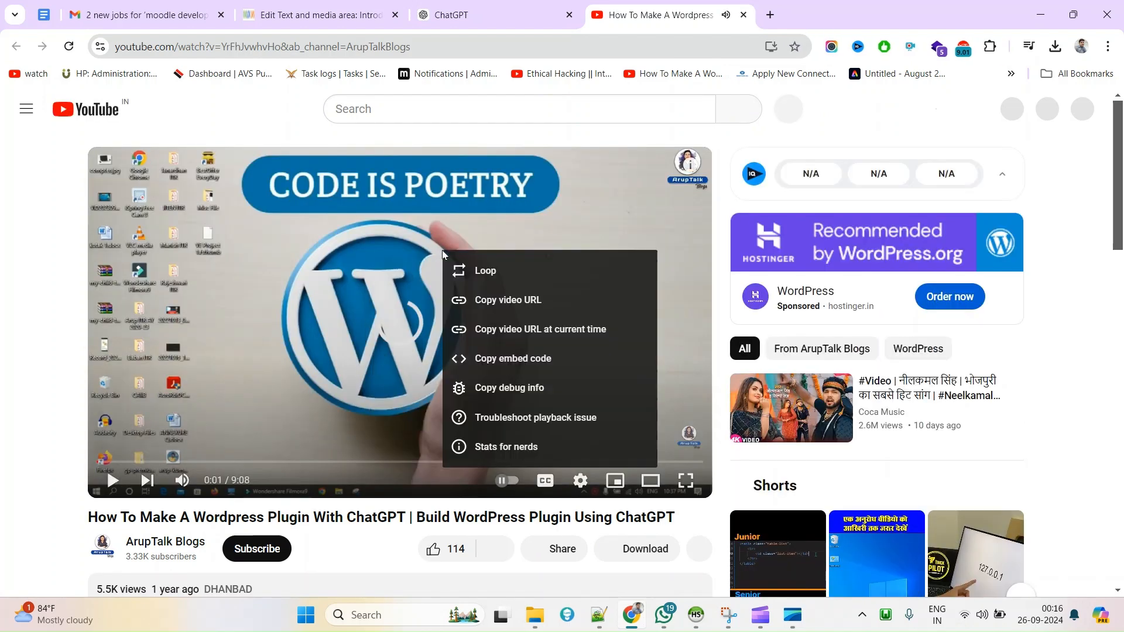
pyautogui.click(517, 330)
pyautogui.click(462, 15)
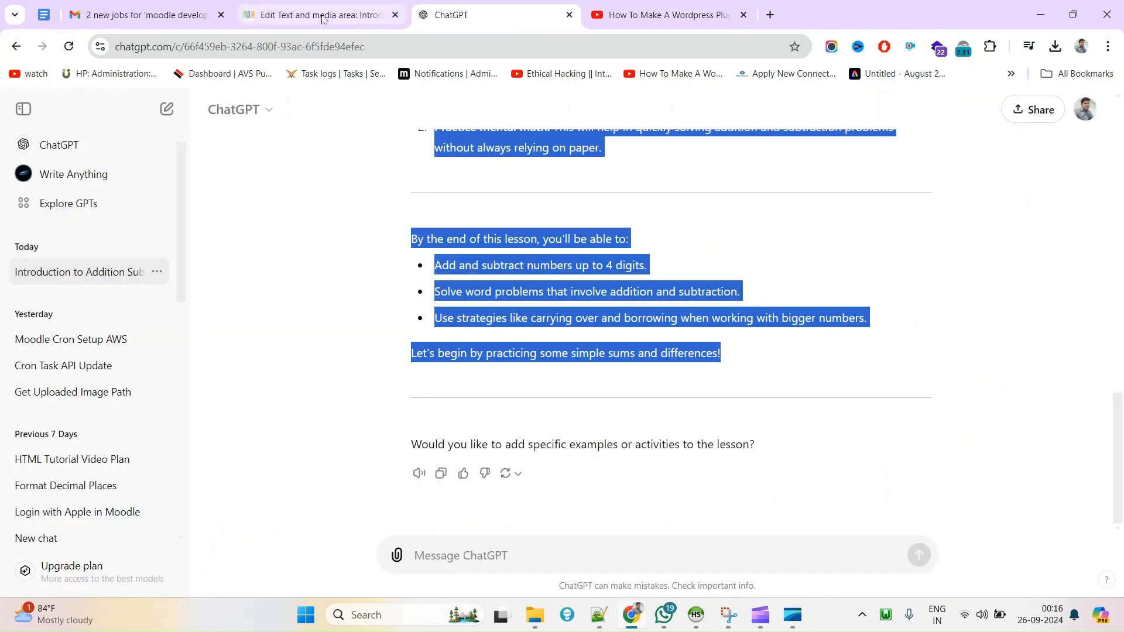
pyautogui.click(322, 16)
pyautogui.click(400, 236)
pyautogui.hotkey('ctrl', 'v')
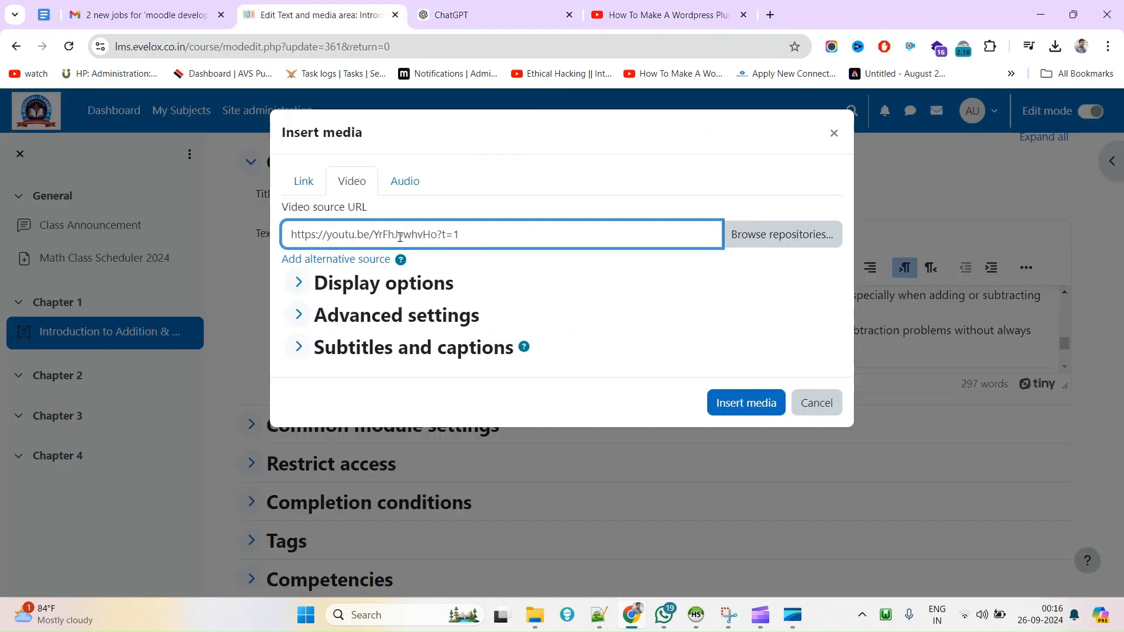
pyautogui.click(747, 403)
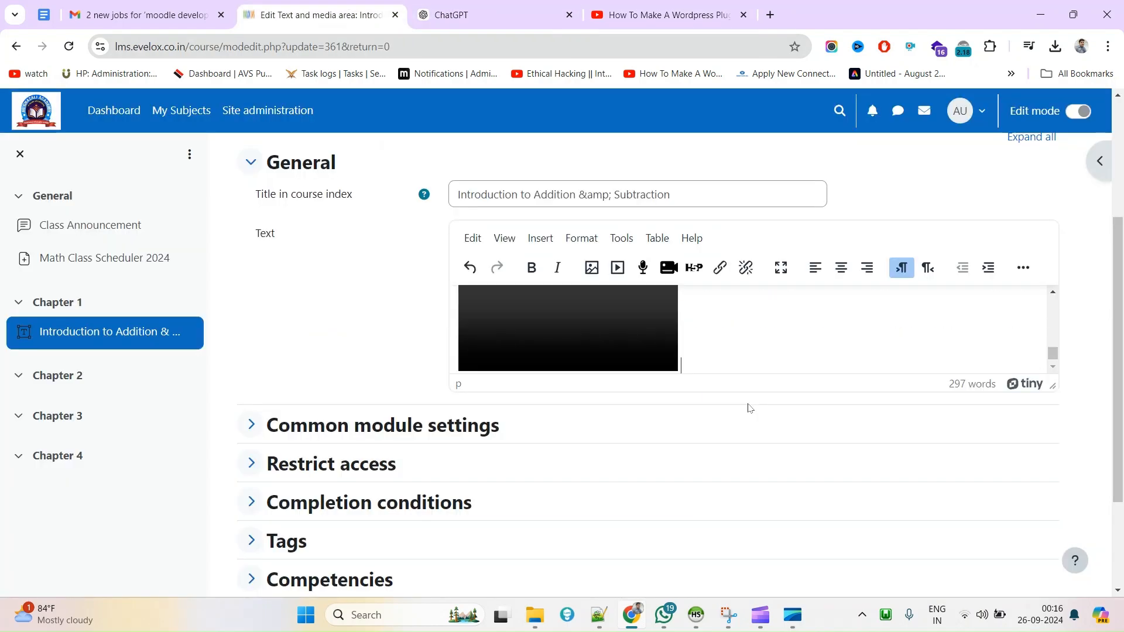
pyautogui.scroll(-3, 748, 404)
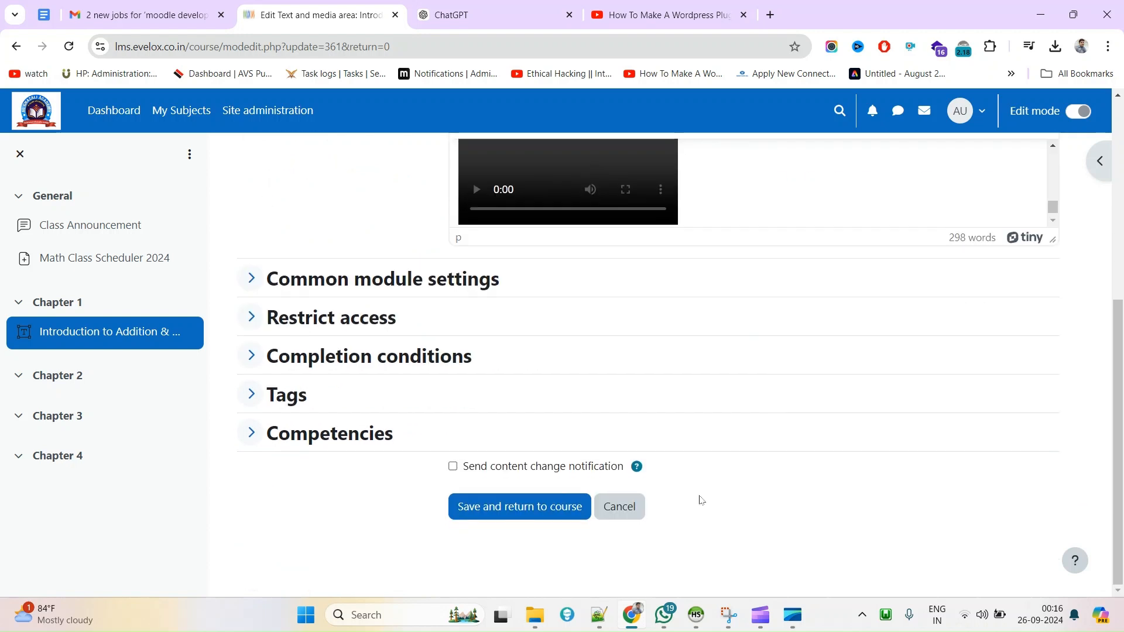
pyautogui.click(521, 514)
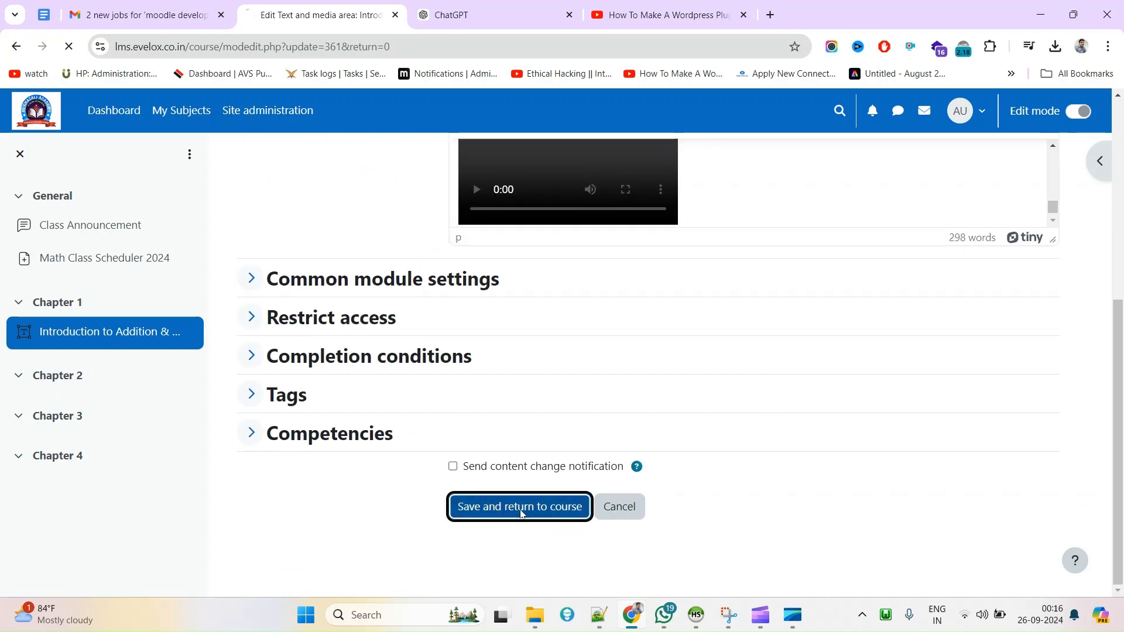
# Step: Review the Chapter 1 lesson on the course page, from its heading down to the embedded video
pyautogui.scroll(-15, 891, 369)
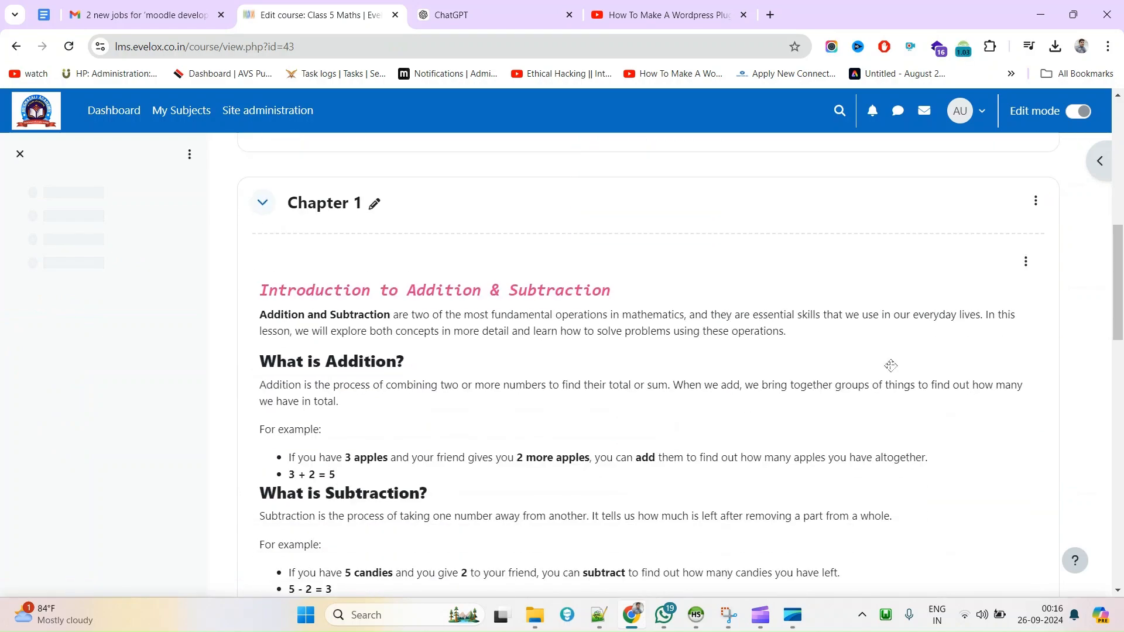
pyautogui.scroll(-5, 879, 351)
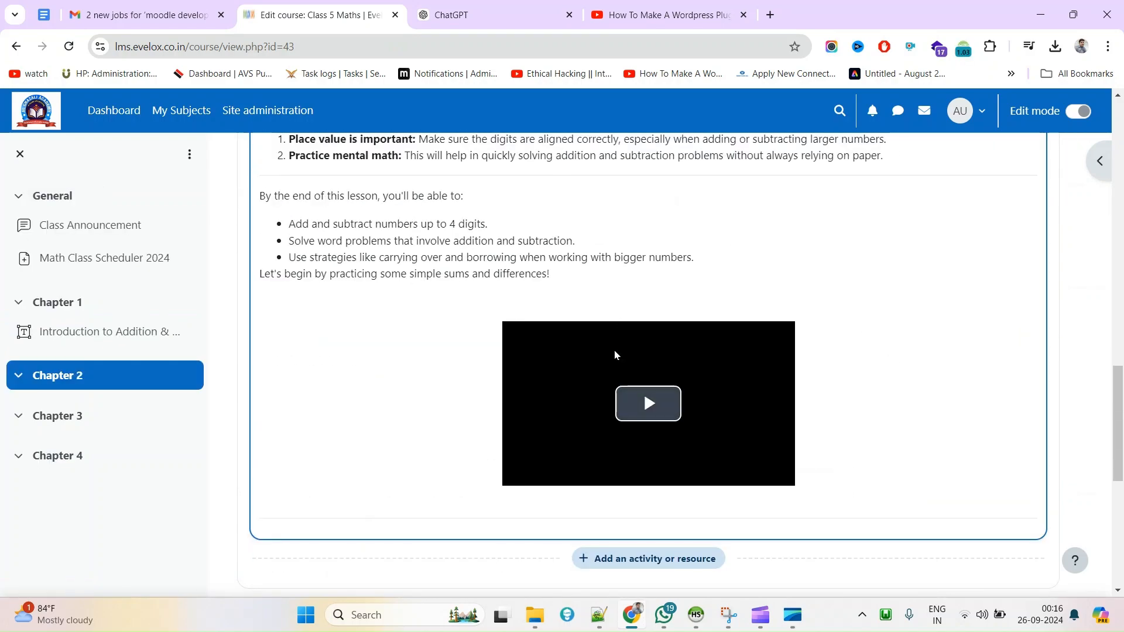
pyautogui.scroll(4, 615, 354)
pyautogui.scroll(5, 615, 353)
pyautogui.scroll(-11, 610, 351)
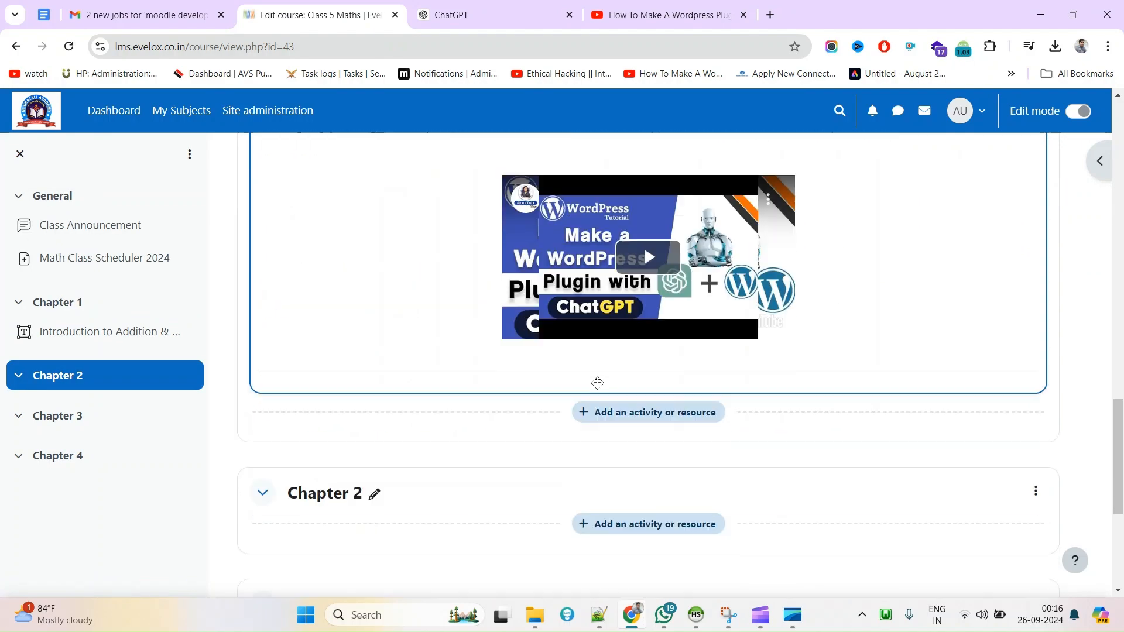
pyautogui.scroll(10, 654, 346)
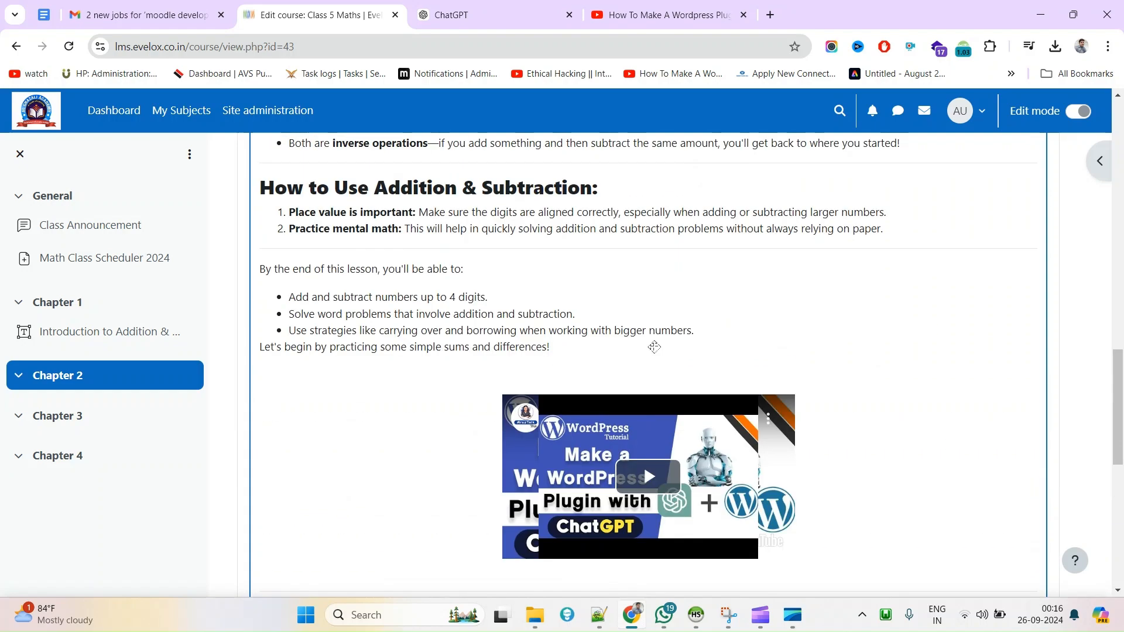
pyautogui.scroll(5, 654, 346)
pyautogui.scroll(-1, 647, 343)
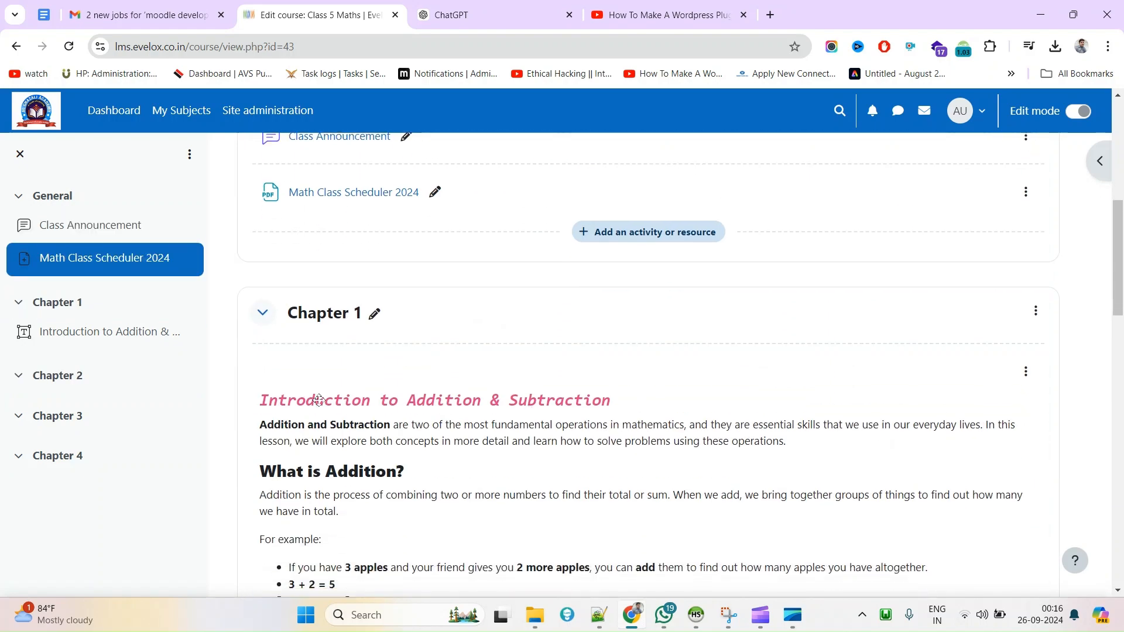
pyautogui.scroll(-2, 588, 401)
# Step: Open the settings of the Chapter 1 lesson, check its location in the course hierarchy and return to the Class 5 Maths course
pyautogui.click(1026, 227)
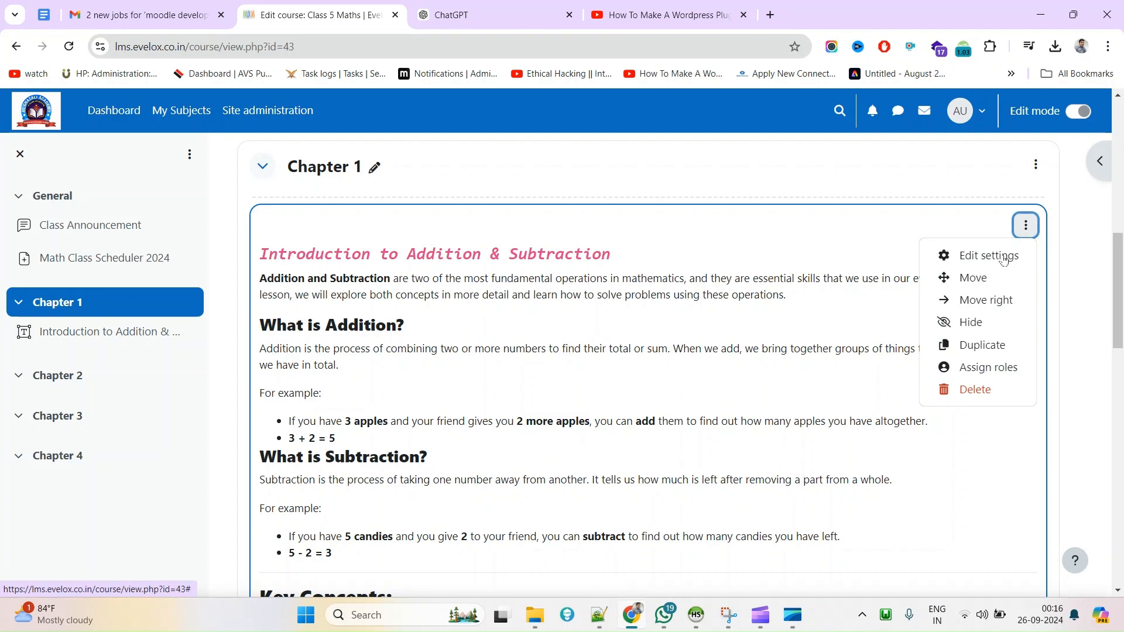
pyautogui.click(987, 259)
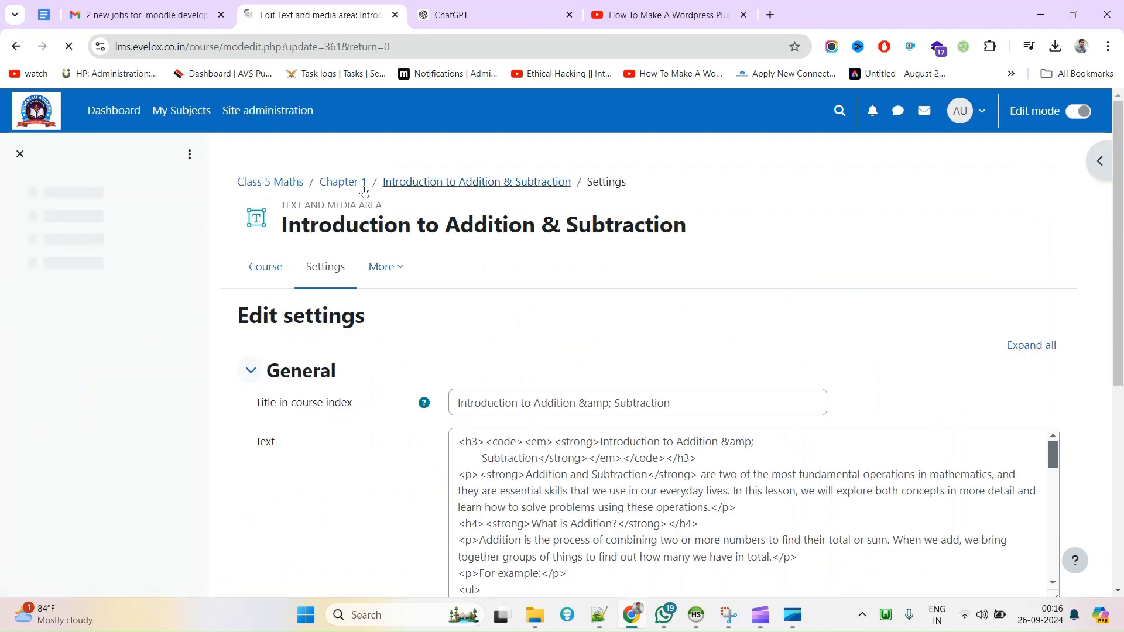
pyautogui.tripleClick(362, 204)
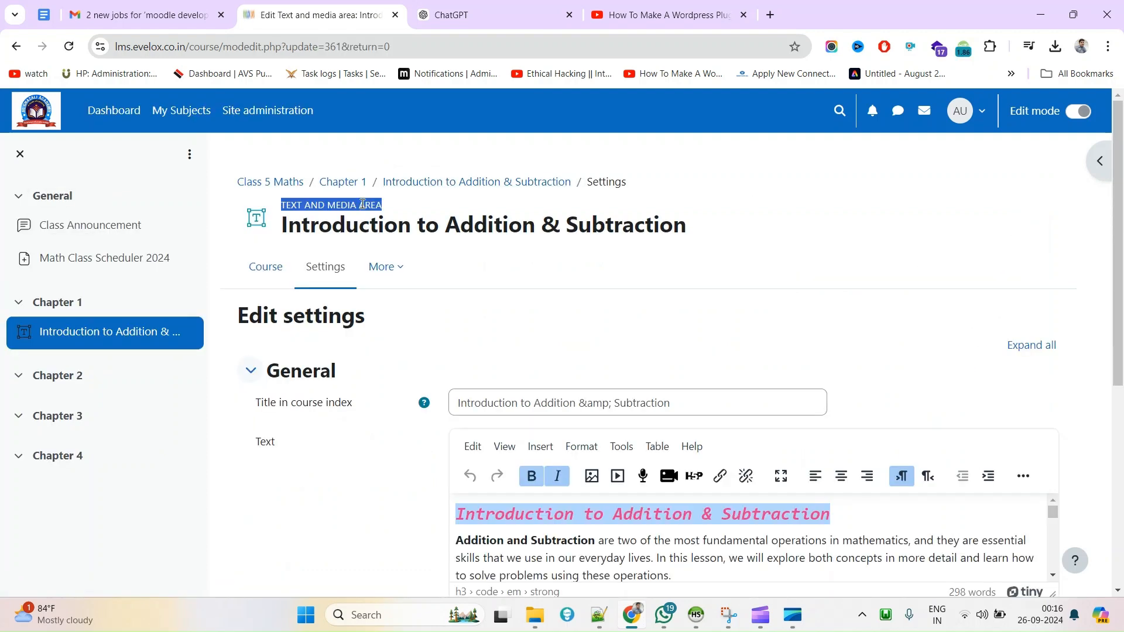
pyautogui.tripleClick(478, 182)
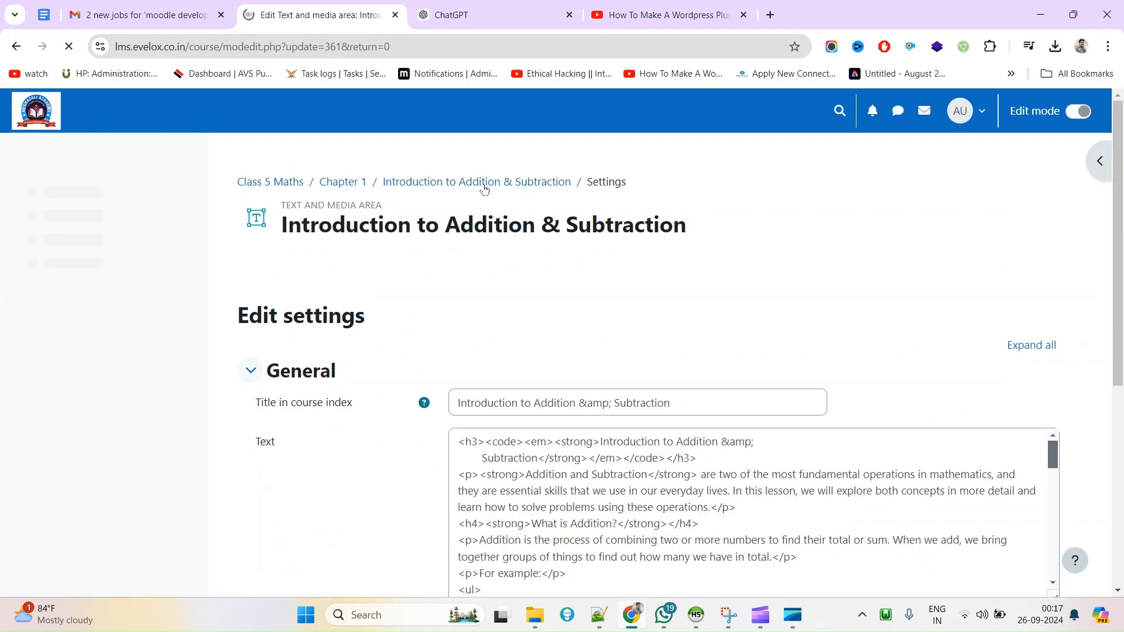
pyautogui.click(279, 186)
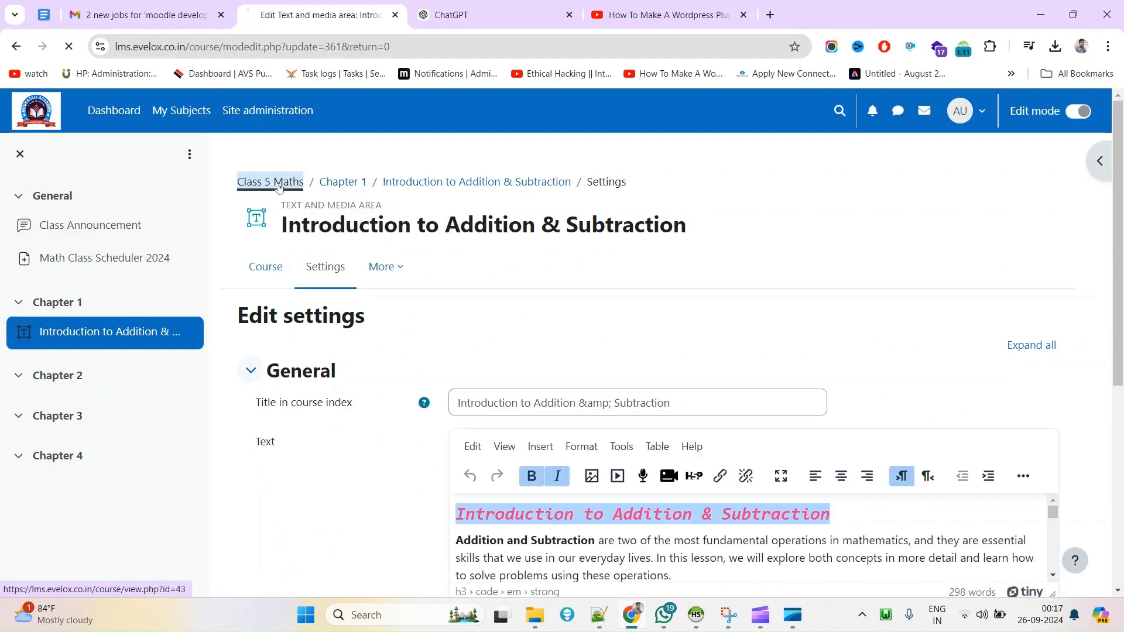
pyautogui.scroll(-3, 329, 342)
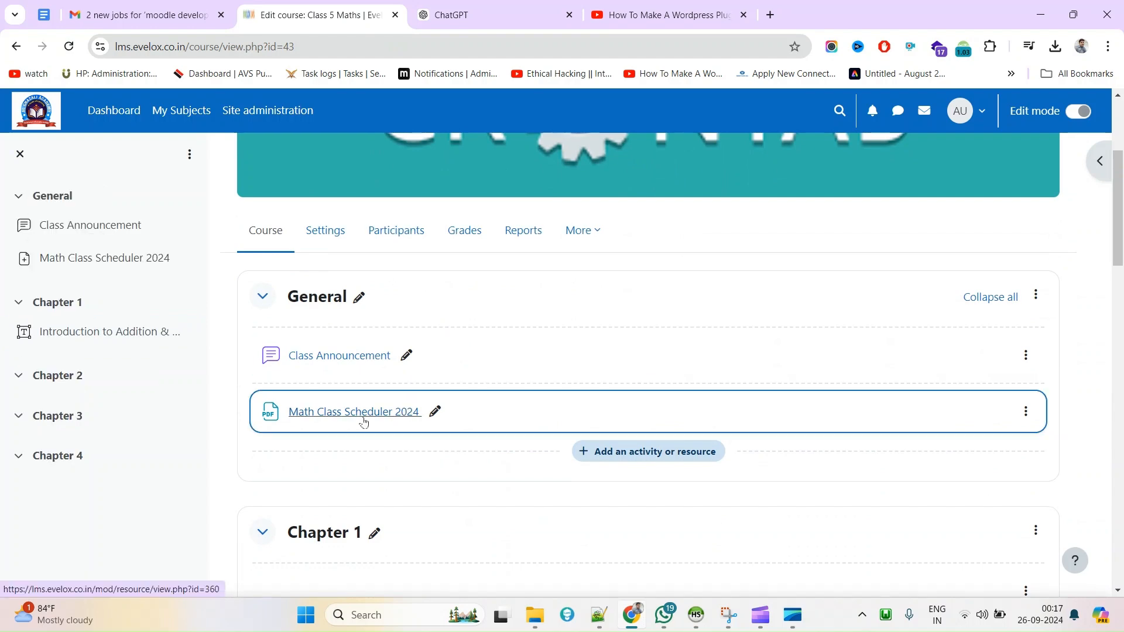
pyautogui.scroll(-5, 364, 421)
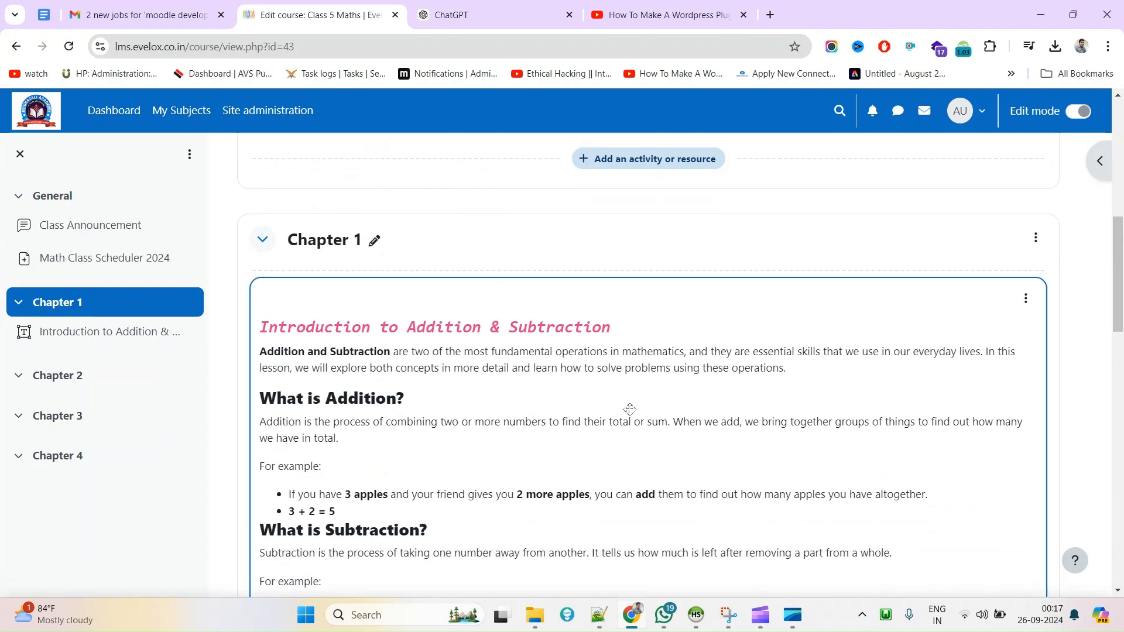
pyautogui.click(1025, 298)
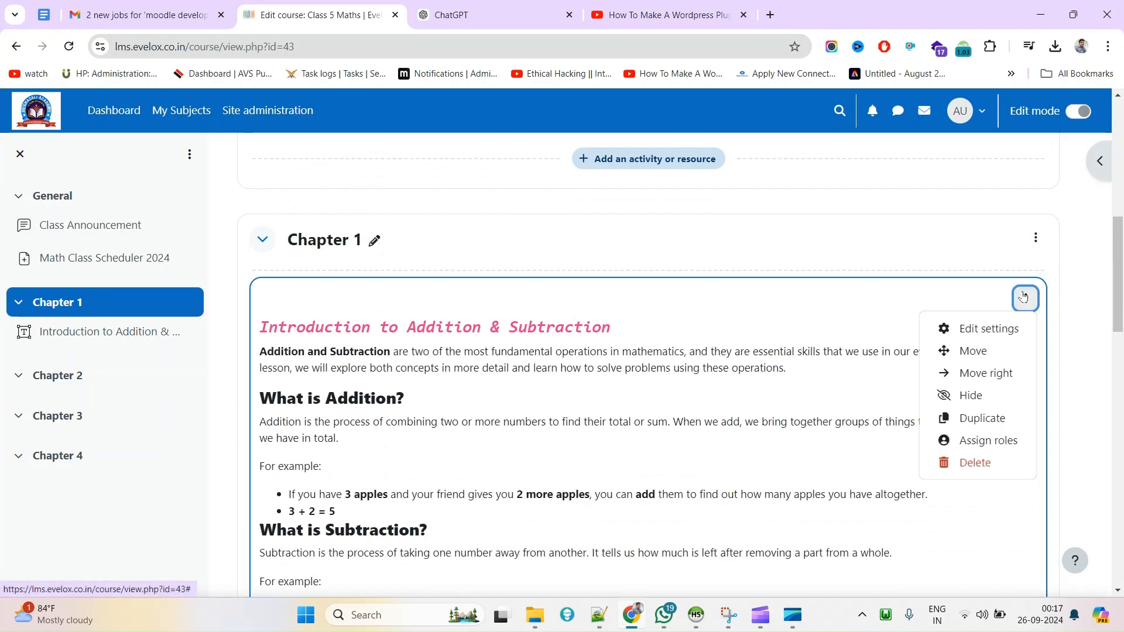
pyautogui.click(1036, 237)
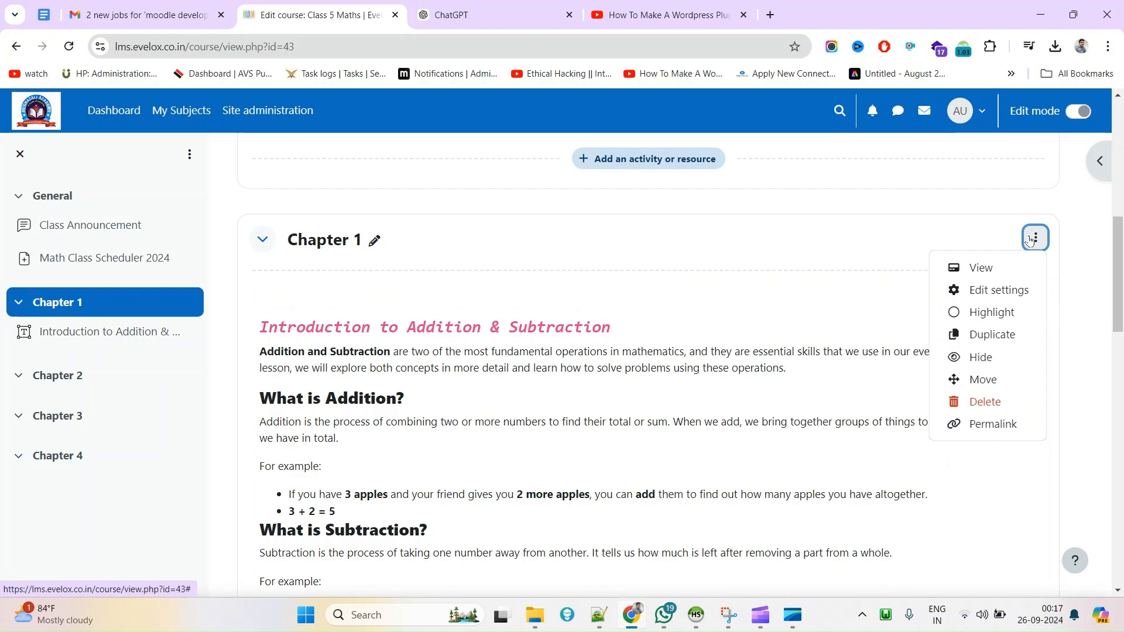
pyautogui.click(263, 239)
pyautogui.click(263, 239)
# Step: Add a File resource to Chapter 1 and enter "Class work" as its name and description
pyautogui.scroll(-1, 712, 351)
pyautogui.scroll(-12, 711, 351)
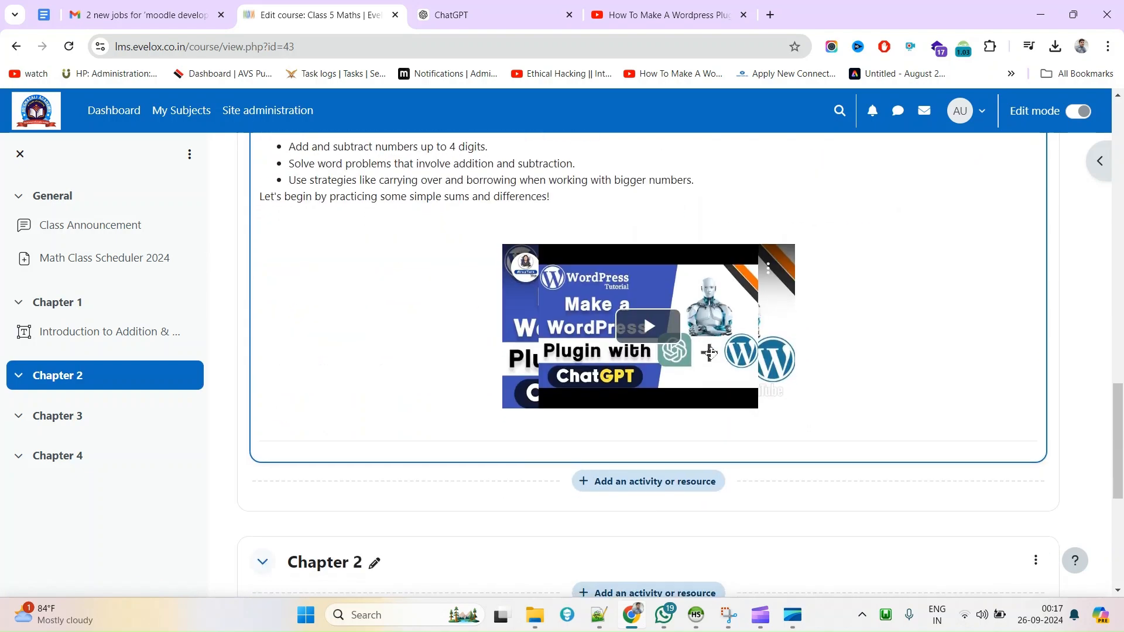
pyautogui.click(636, 273)
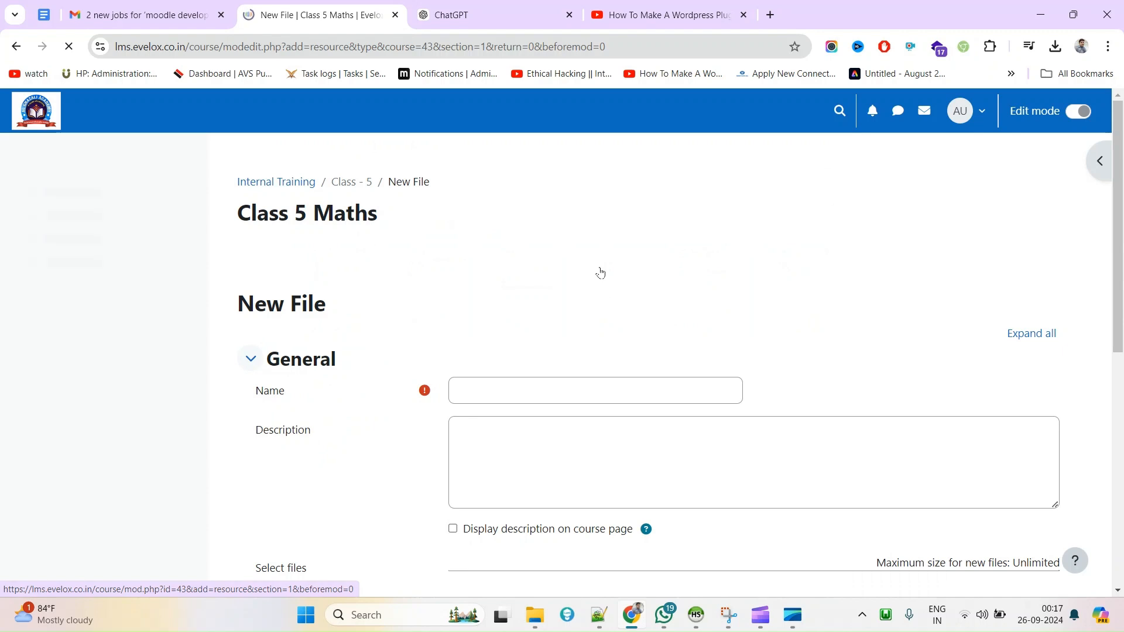
pyautogui.click(515, 391)
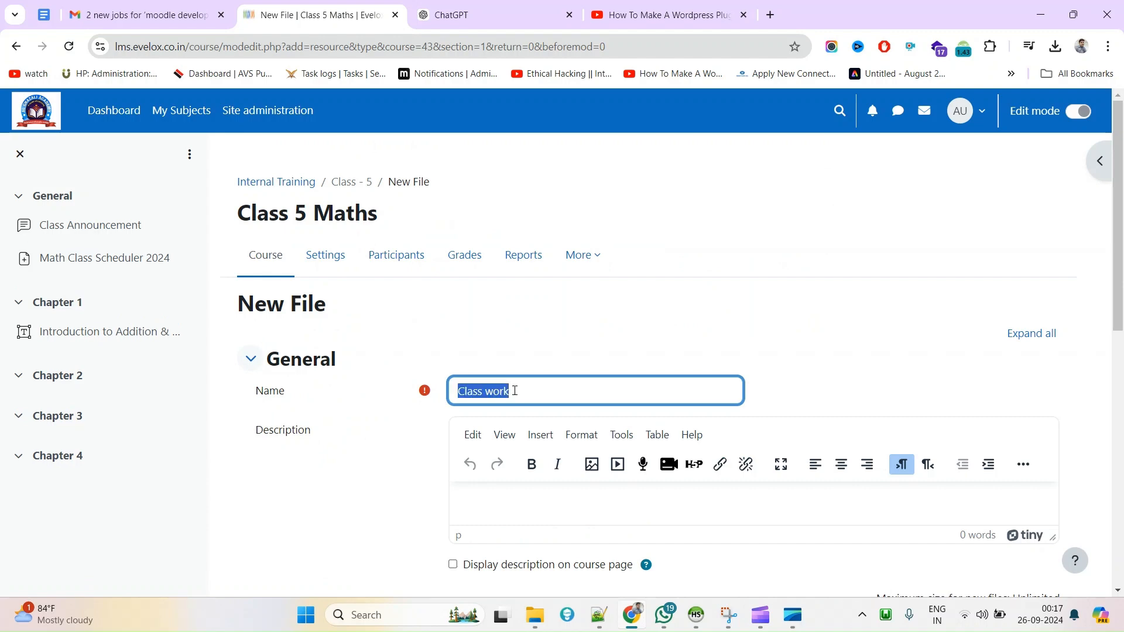
pyautogui.scroll(-5, 530, 381)
pyautogui.write('Class work')
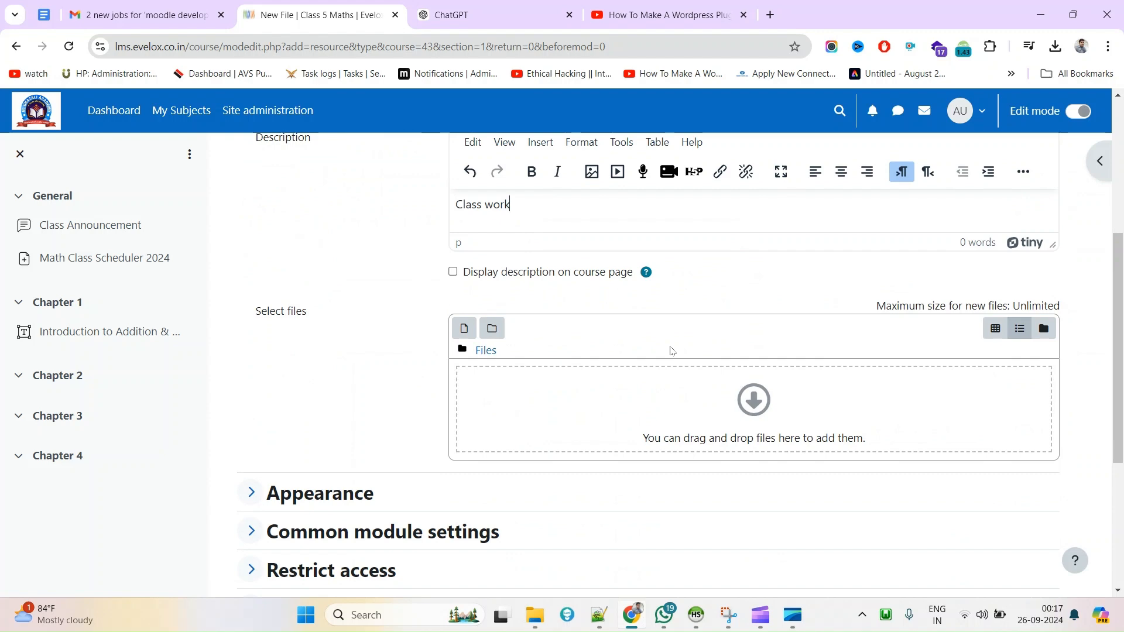
# Step: Upload the Form_pdf income tax return PDF from the Downloads folder to the Class work resource, then save and display it
pyautogui.click(756, 401)
pyautogui.click(472, 290)
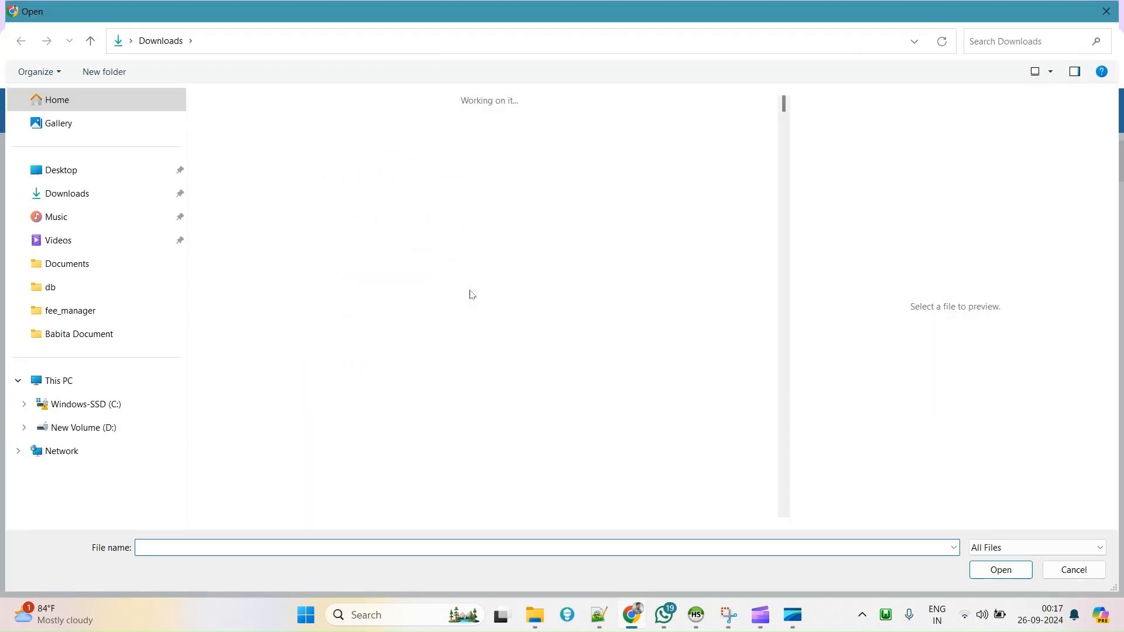
pyautogui.scroll(-15, 473, 397)
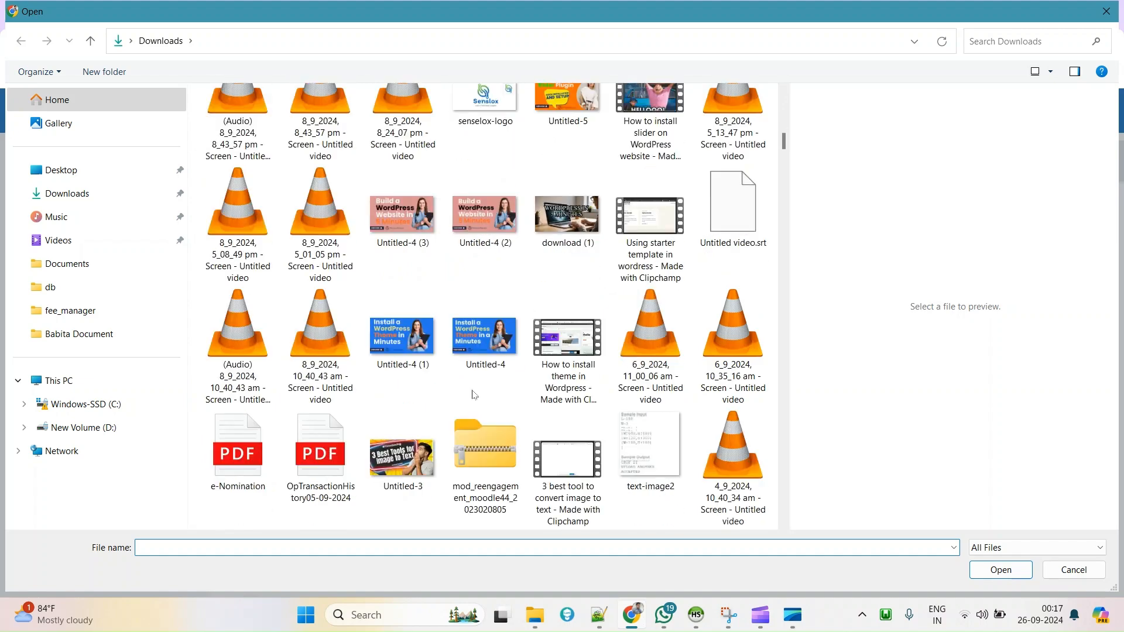
pyautogui.scroll(-5, 475, 395)
pyautogui.scroll(-5, 474, 395)
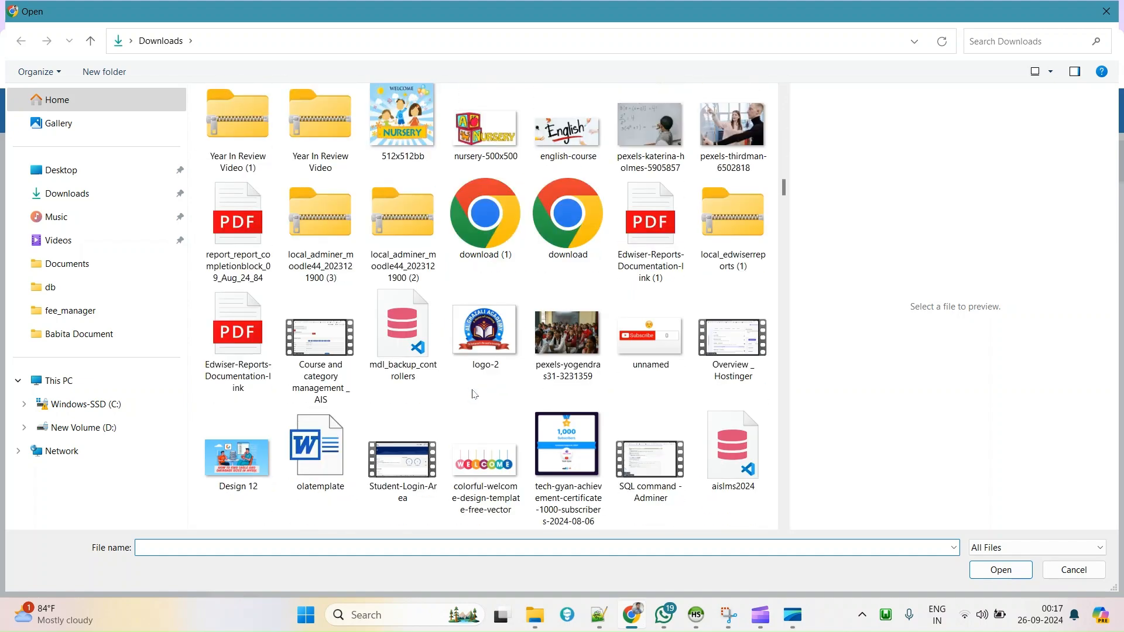
pyautogui.scroll(-5, 475, 394)
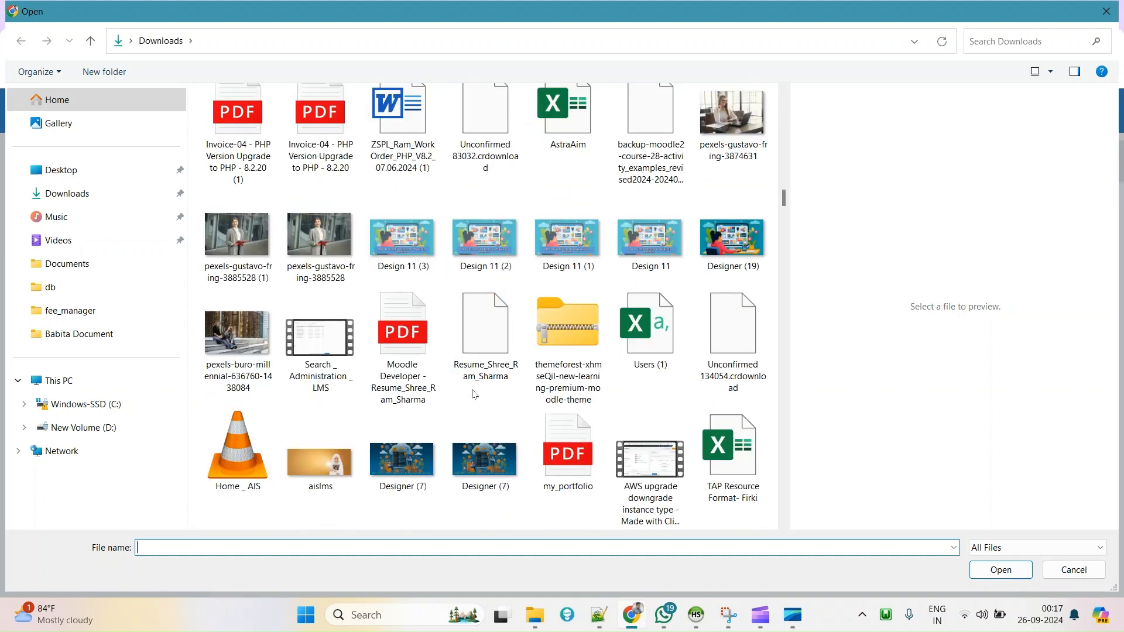
pyautogui.scroll(-5, 474, 395)
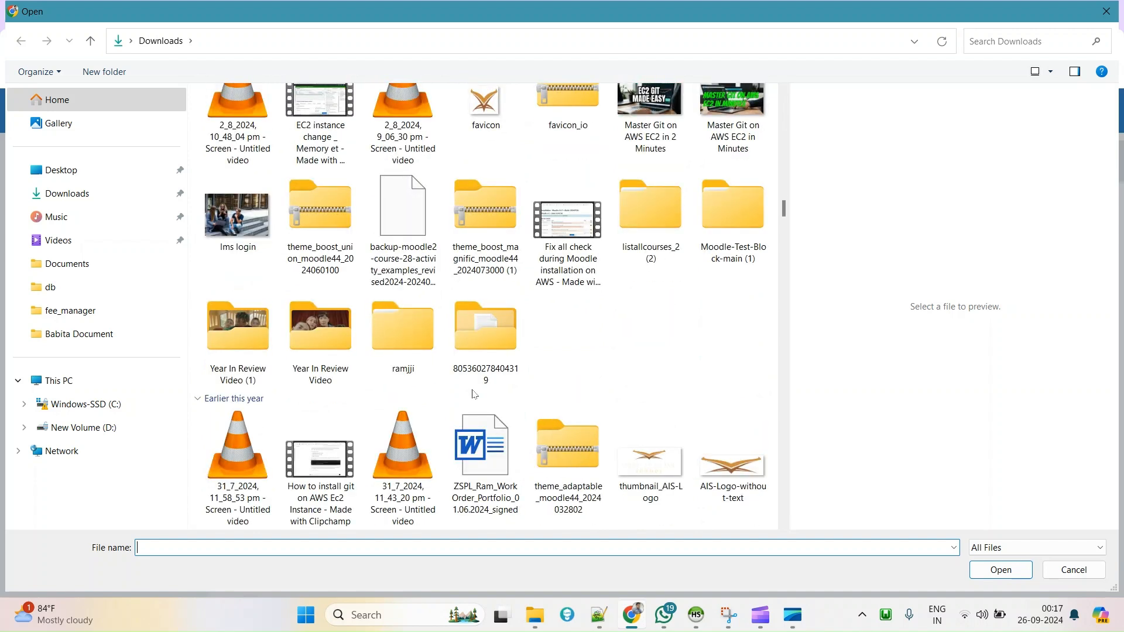
pyautogui.scroll(-5, 475, 394)
pyautogui.click(665, 229)
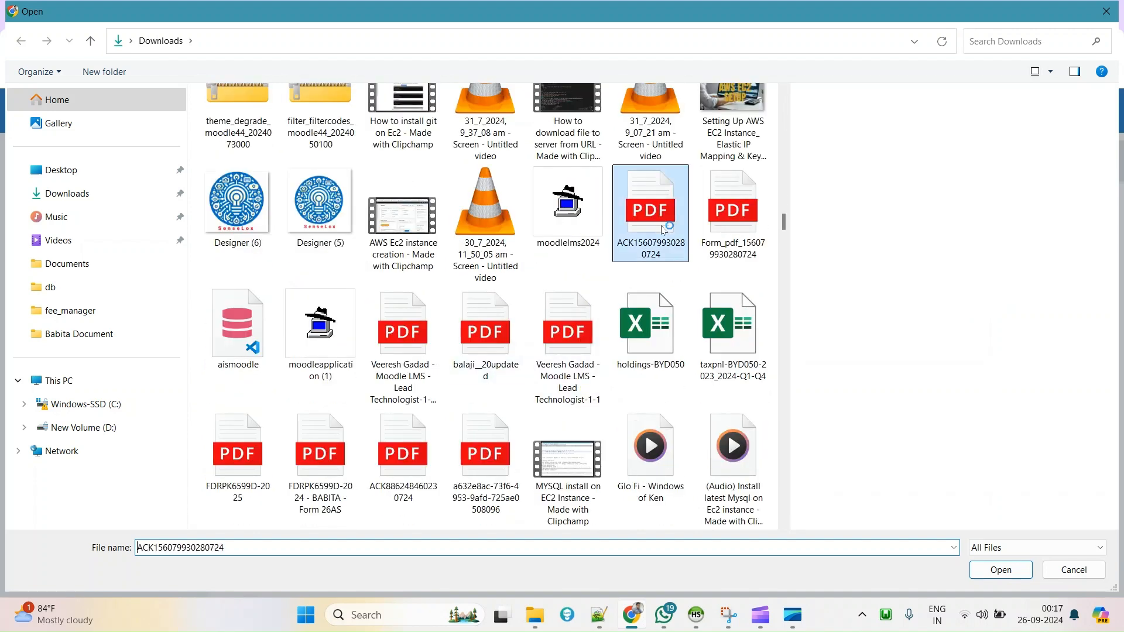
pyautogui.click(755, 223)
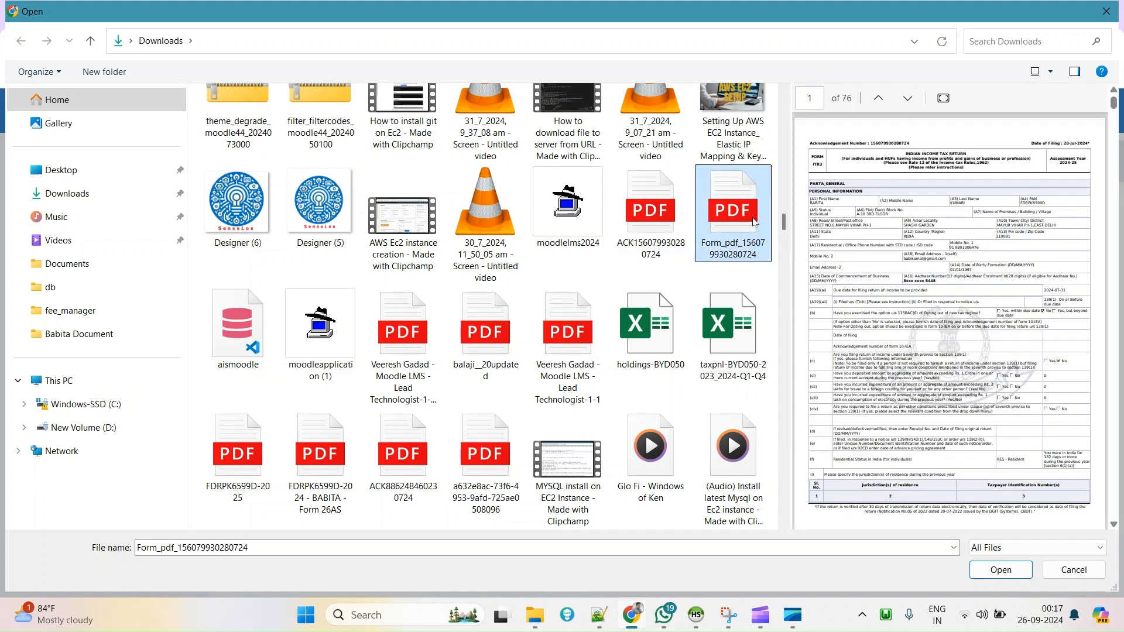
pyautogui.doubleClick(755, 223)
pyautogui.click(633, 527)
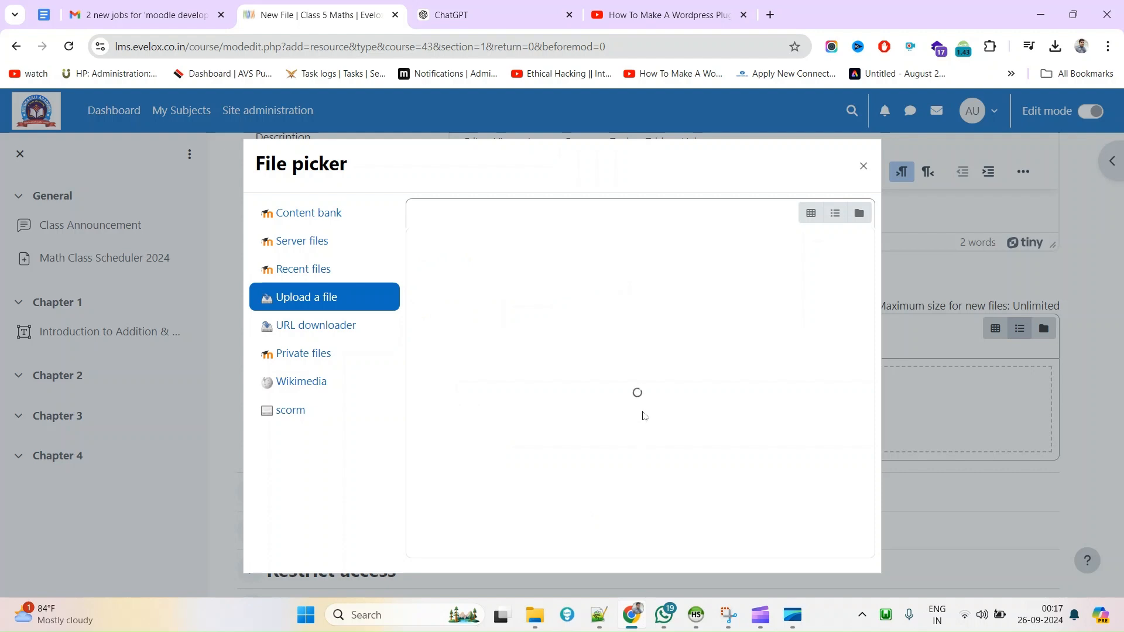
pyautogui.scroll(-5, 645, 416)
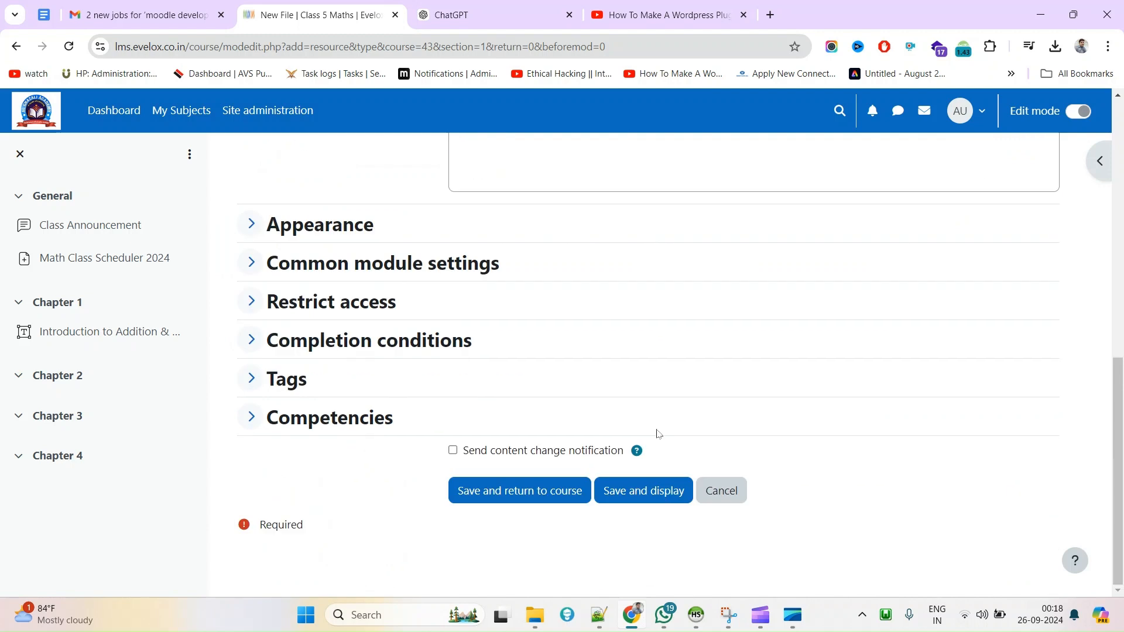
pyautogui.click(652, 494)
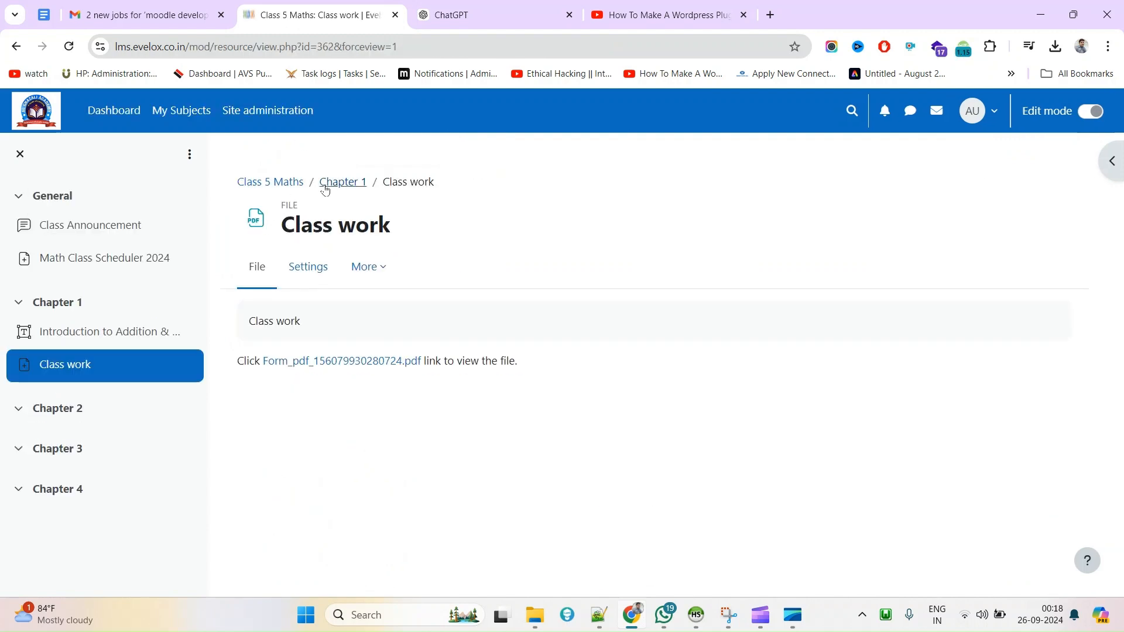
# Step: Open the Chapter 1 section page and review its contents from the banner down to the Class work file
pyautogui.click(325, 186)
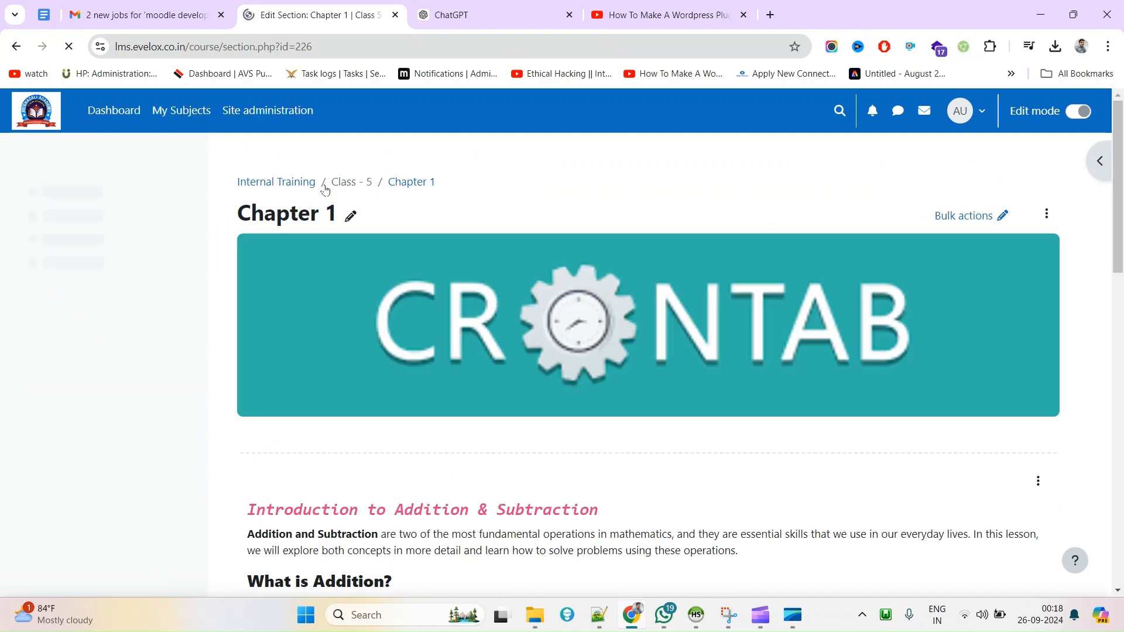
pyautogui.scroll(-10, 573, 431)
pyautogui.scroll(-4, 571, 428)
pyautogui.scroll(10, 306, 457)
pyautogui.scroll(4, 316, 311)
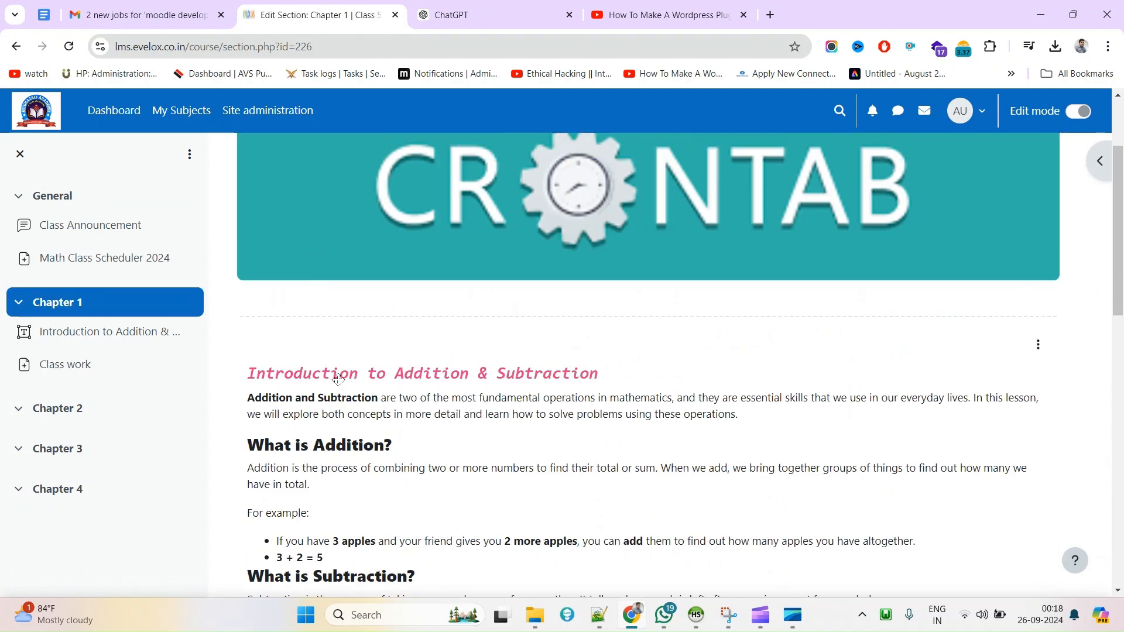
pyautogui.scroll(2, 838, 452)
pyautogui.scroll(-3, 703, 454)
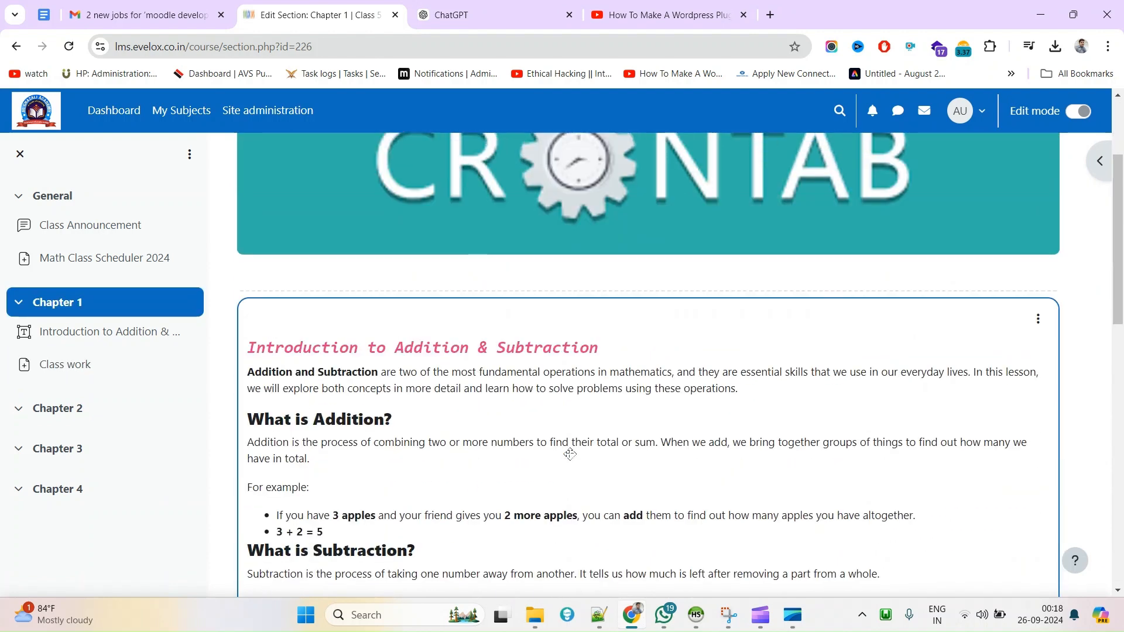
pyautogui.scroll(3, 602, 445)
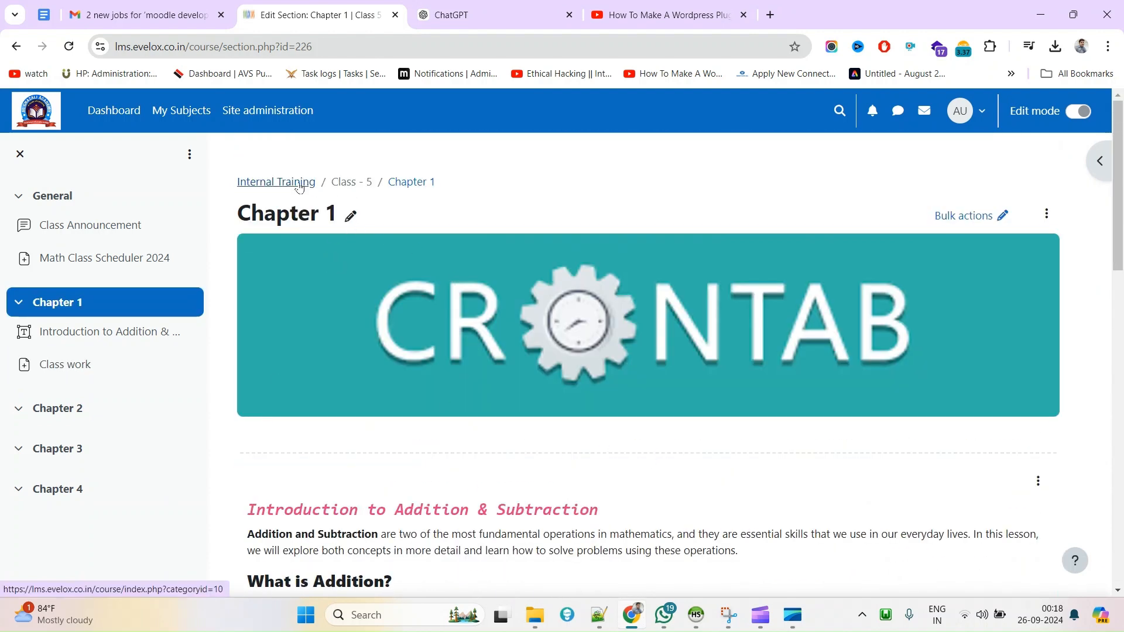
pyautogui.scroll(-3, 375, 399)
pyautogui.scroll(-10, 352, 328)
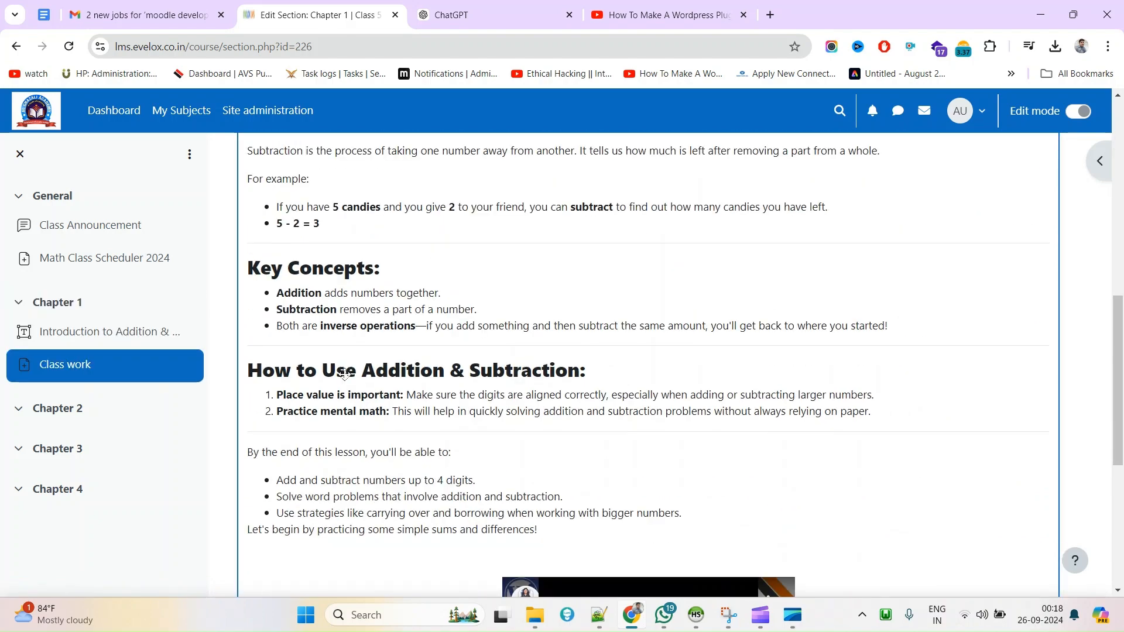
pyautogui.scroll(4, 480, 269)
pyautogui.scroll(-5, 475, 273)
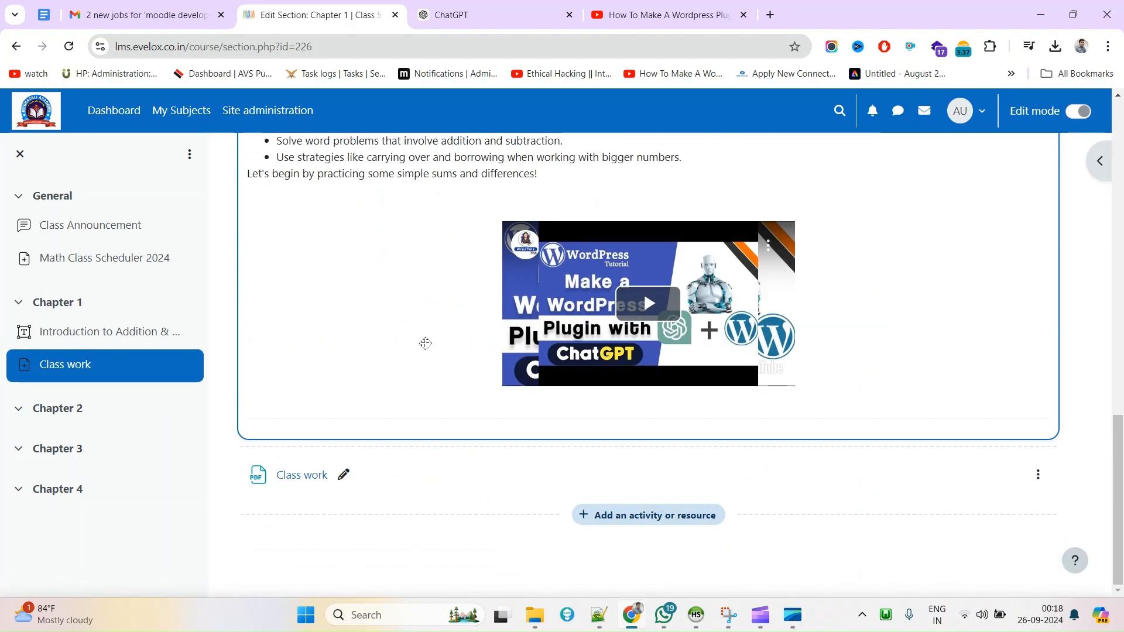
# Step: View the starred activities and resources available for Chapter 1, then close the chooser without adding anything
pyautogui.click(625, 516)
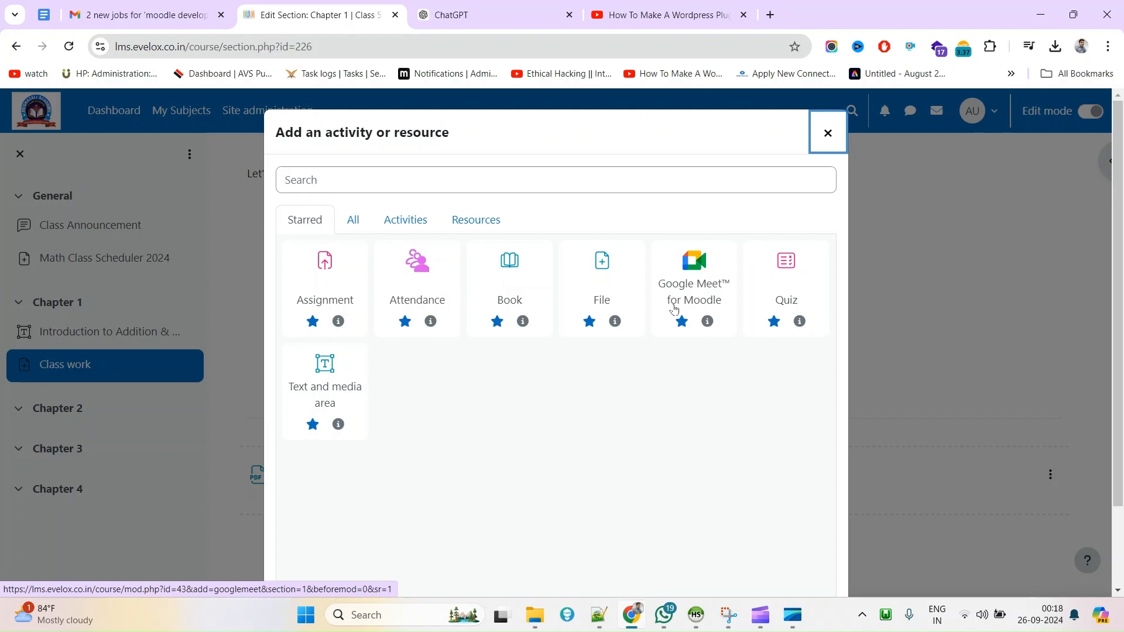
pyautogui.click(830, 141)
pyautogui.scroll(6, 368, 385)
pyautogui.scroll(10, 368, 384)
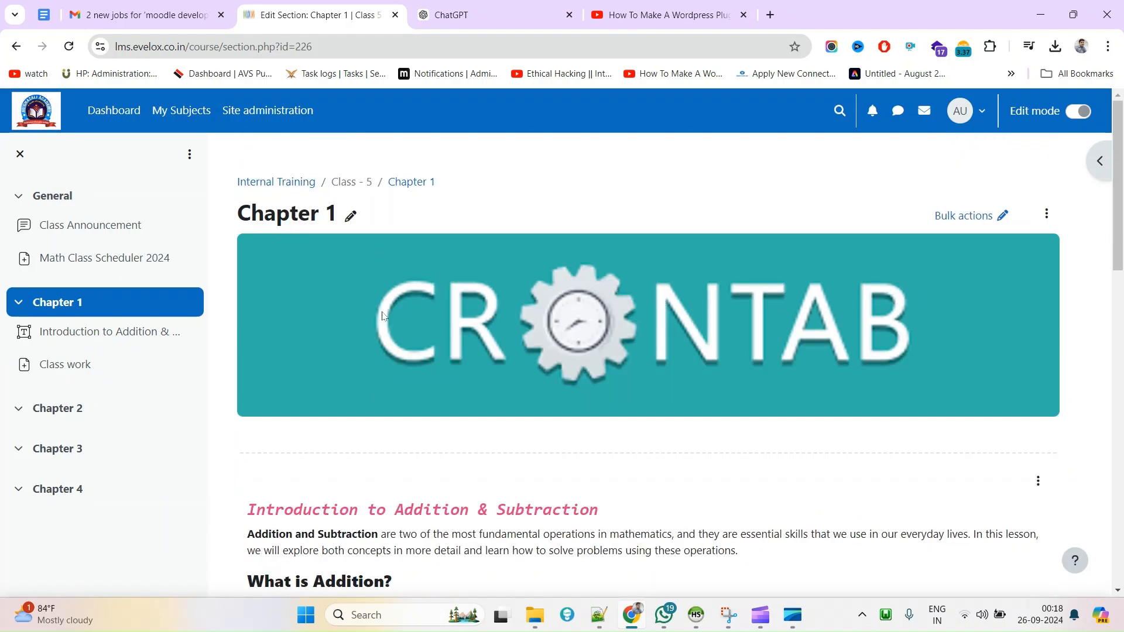
# Step: Go back to the Class 5 Maths course through the Internal Training category and its Class - 5 subcategory
pyautogui.click(295, 186)
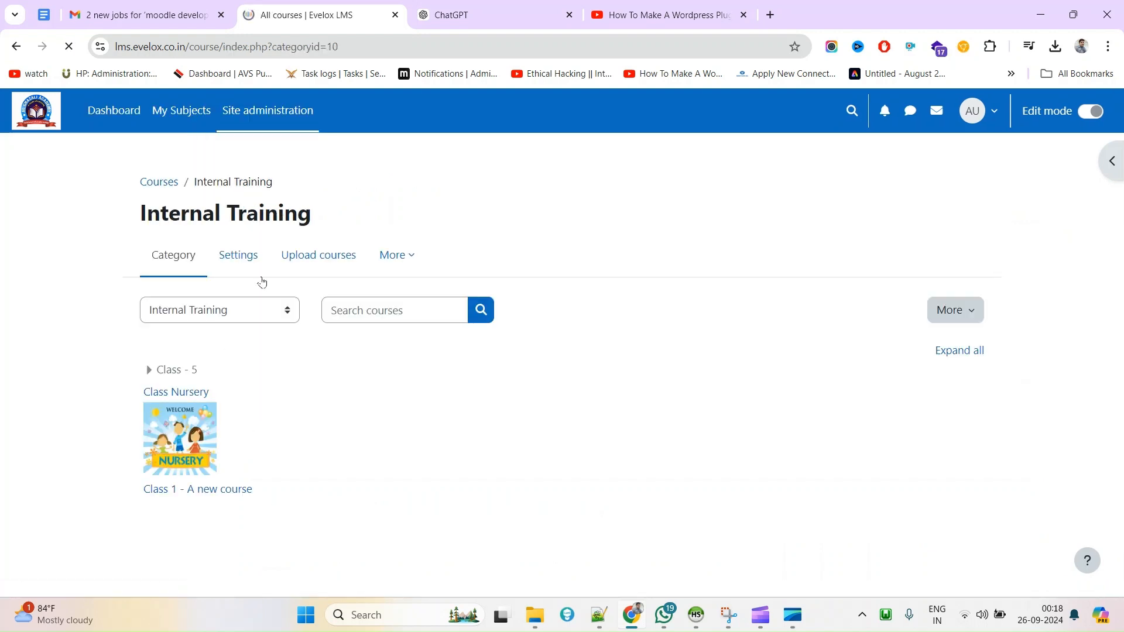
pyautogui.click(148, 370)
pyautogui.click(167, 370)
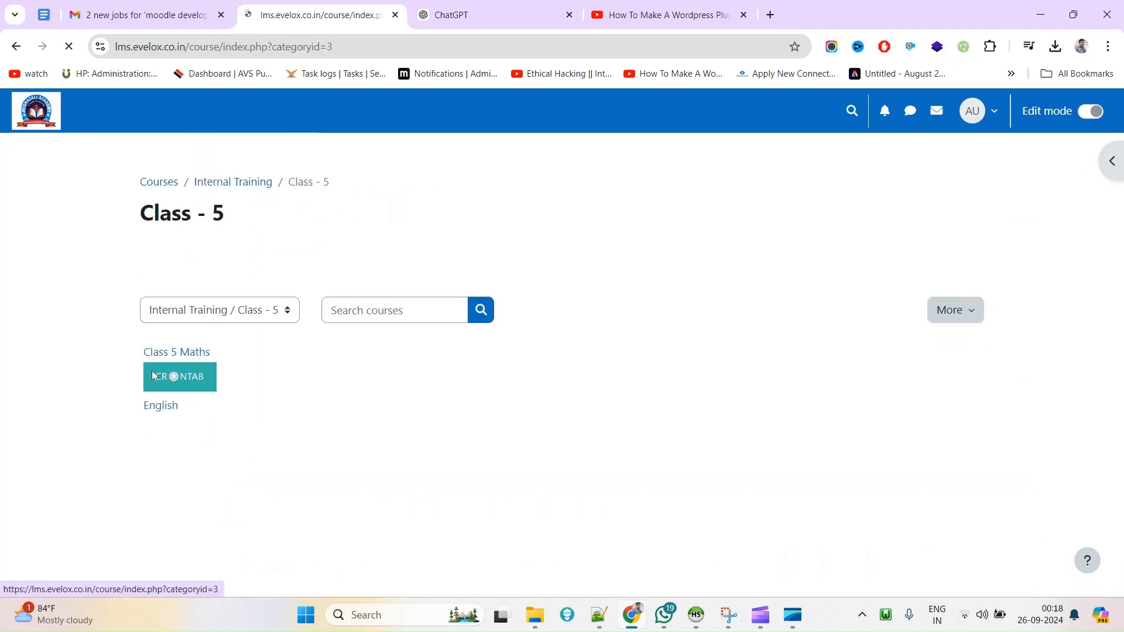
pyautogui.click(169, 356)
# Step: Look over the General and Chapter 1 content on the course page and collapse the Chapter 1 section
pyautogui.scroll(-5, 642, 460)
pyautogui.scroll(-4, 641, 461)
pyautogui.scroll(5, 639, 463)
pyautogui.scroll(-4, 639, 466)
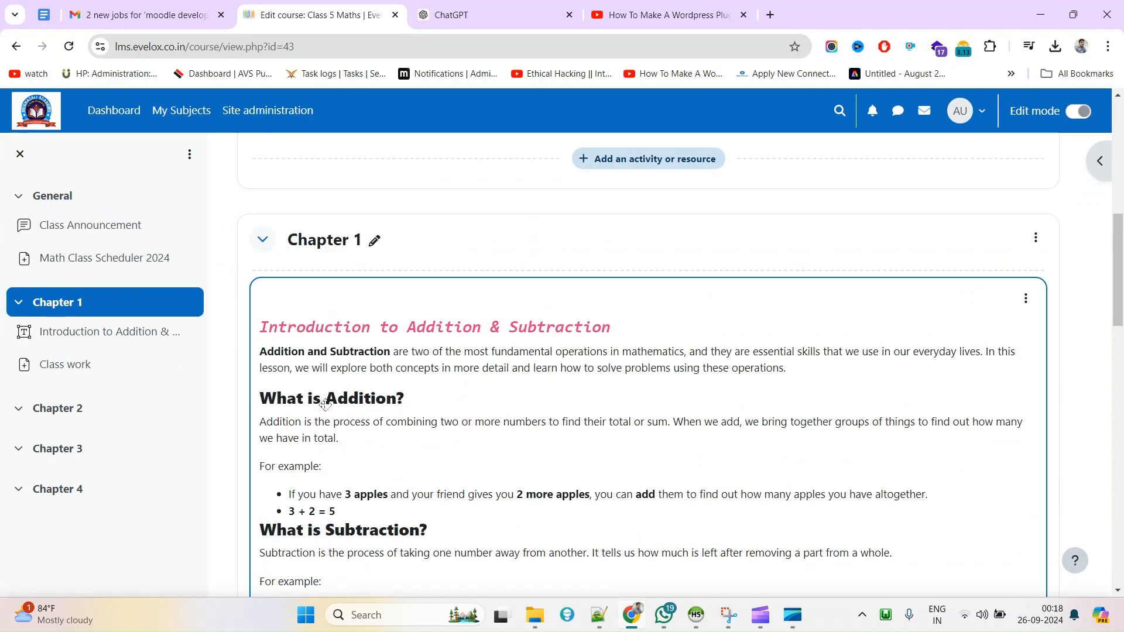
pyautogui.click(262, 239)
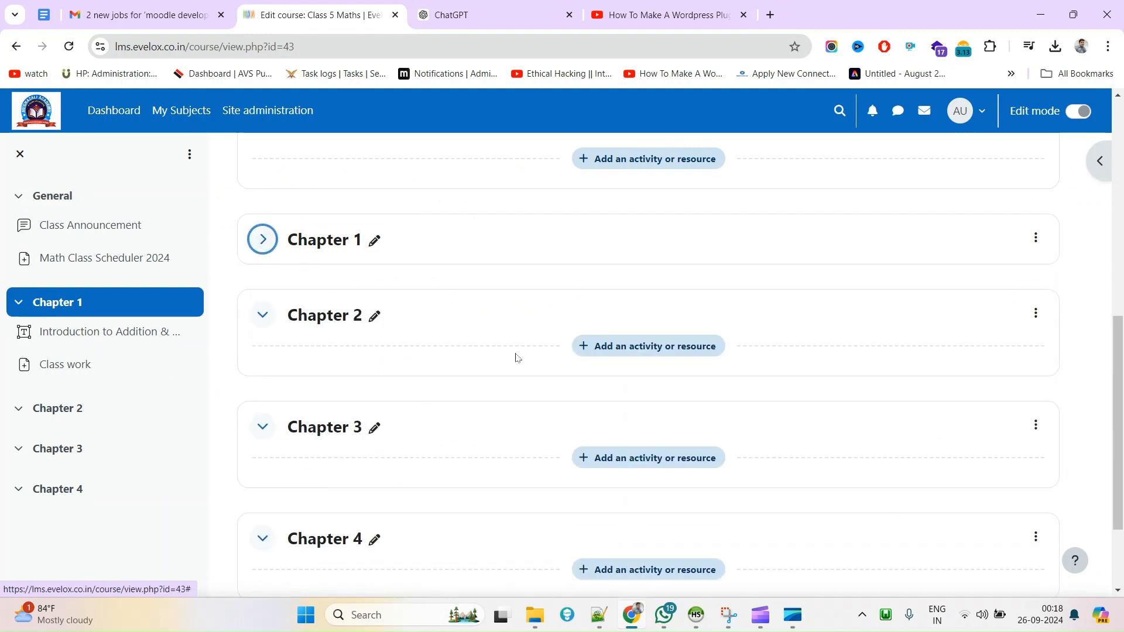
# Step: Add a quiz to Chapter 2 with "Class Quiz Test - 1" as both its name and description
pyautogui.click(607, 351)
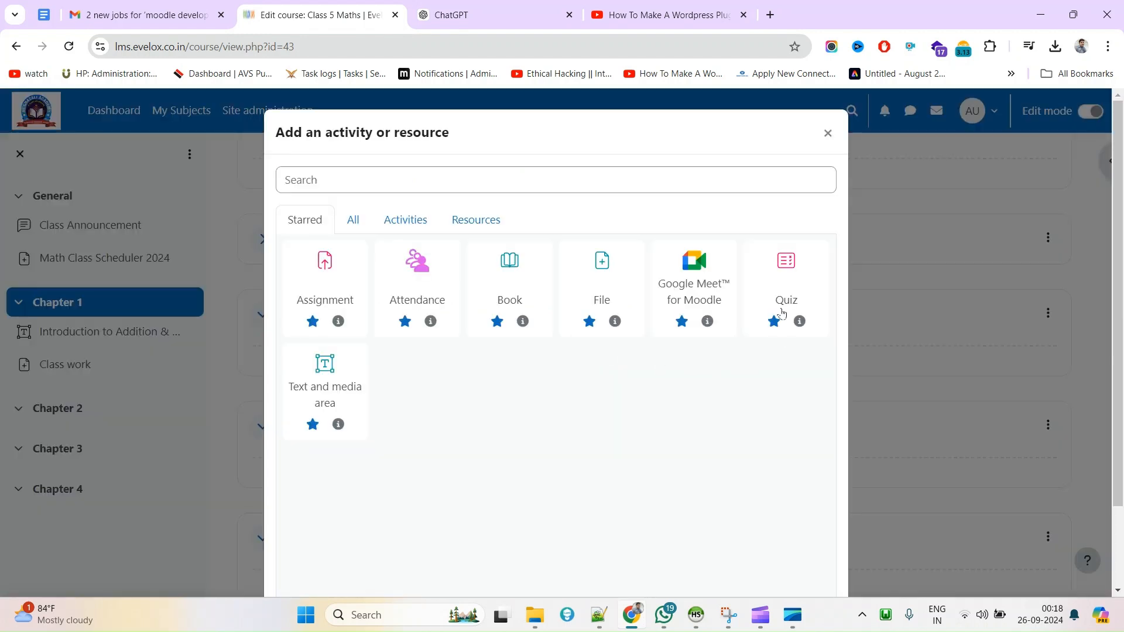
pyautogui.click(785, 262)
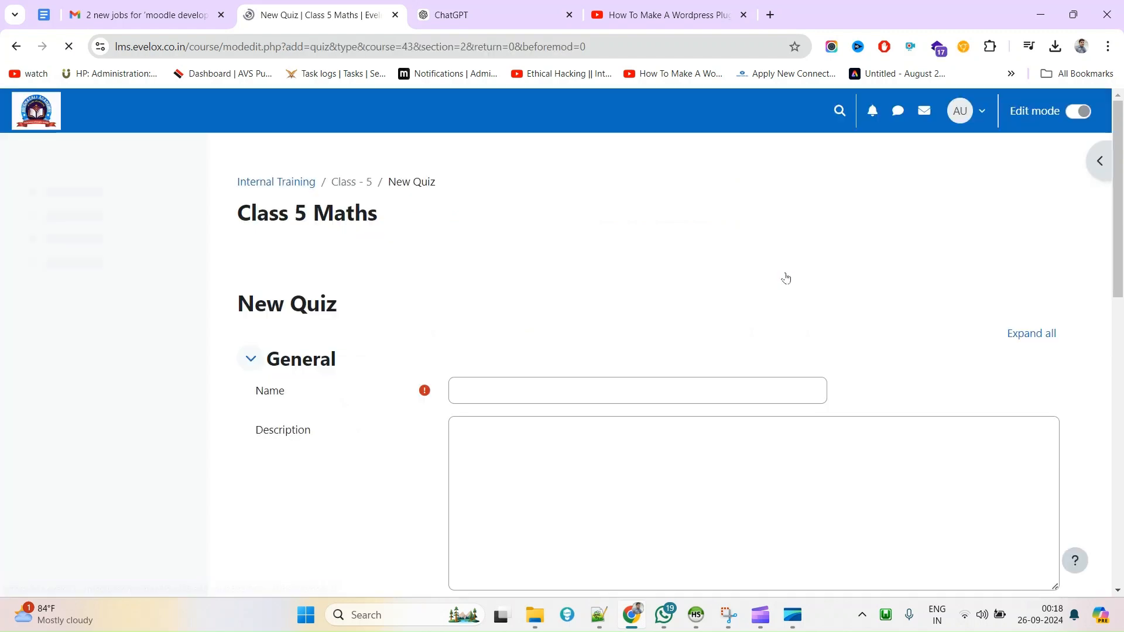
pyautogui.click(544, 386)
pyautogui.write('T')
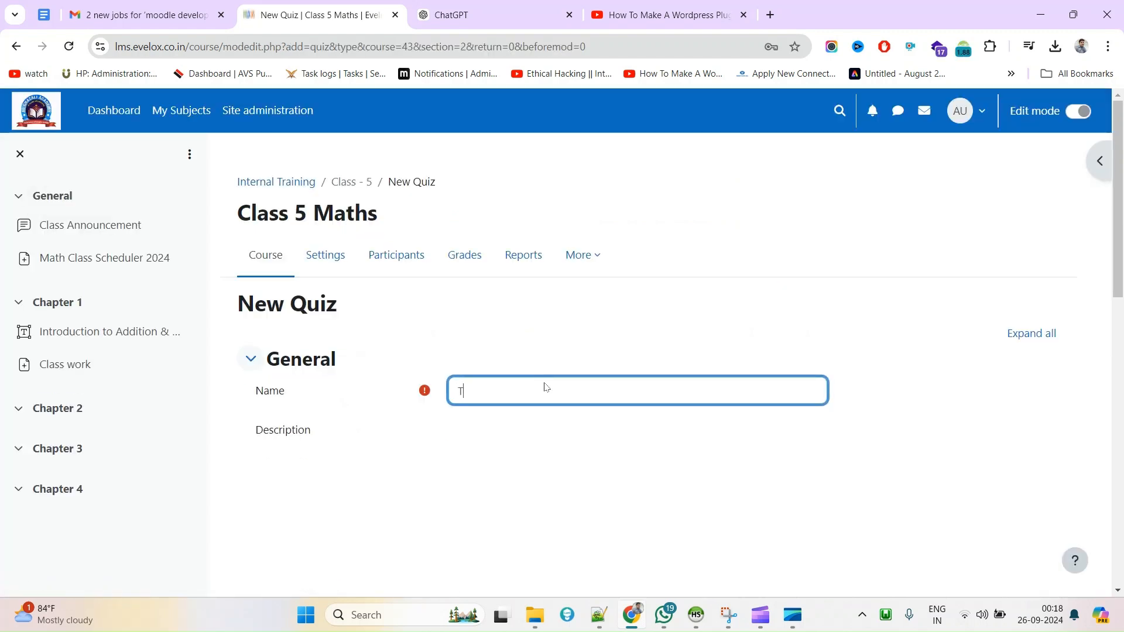
pyautogui.write('est ')
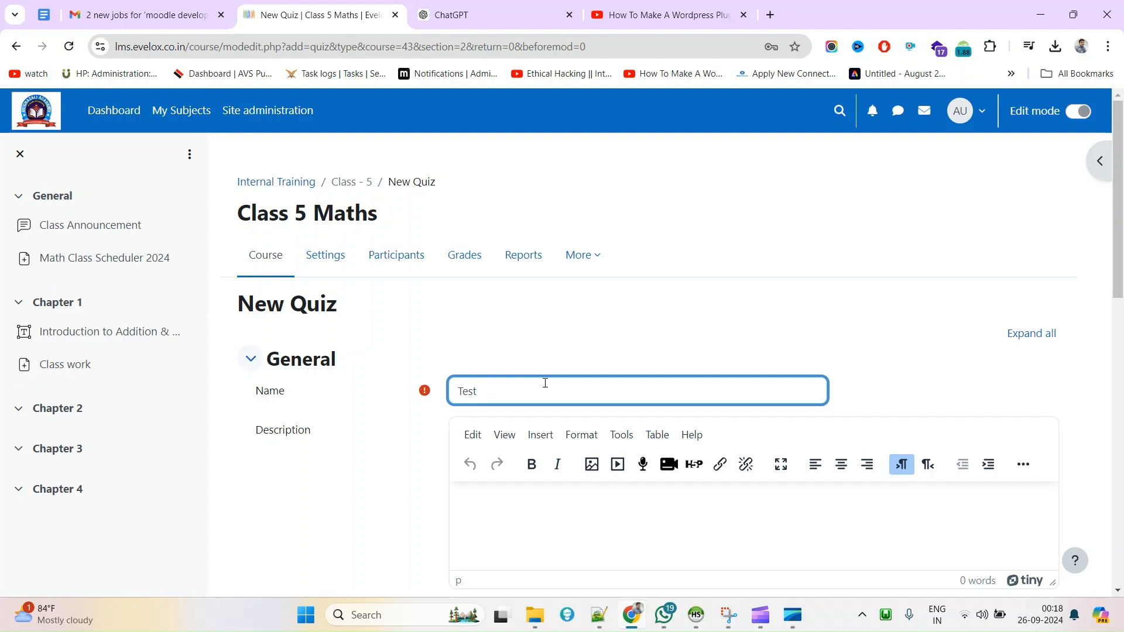
pyautogui.write('Class Quiz')
pyautogui.hotkey('ctrl', 'a')
pyautogui.hotkey('ctrl', 'c')
pyautogui.click(568, 520)
pyautogui.hotkey('ctrl', 'v')
# Step: Enable a 5-minute time limit for the quiz, then save it and display its page
pyautogui.scroll(-8, 563, 504)
pyautogui.scroll(-4, 560, 482)
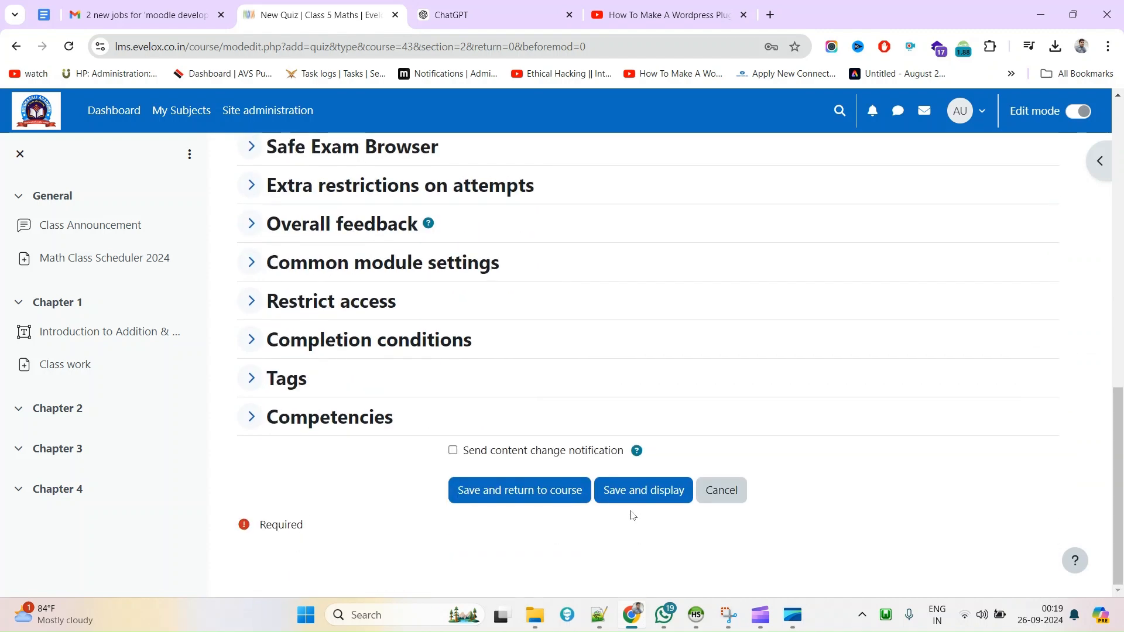
pyautogui.scroll(10, 404, 406)
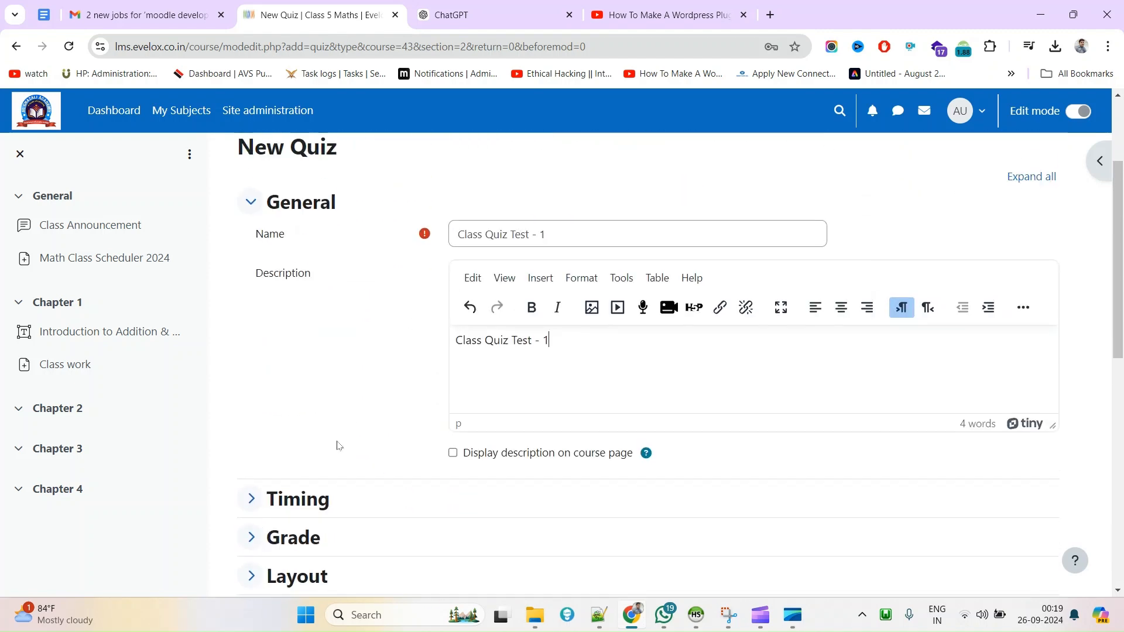
pyautogui.scroll(-4, 337, 445)
pyautogui.click(251, 281)
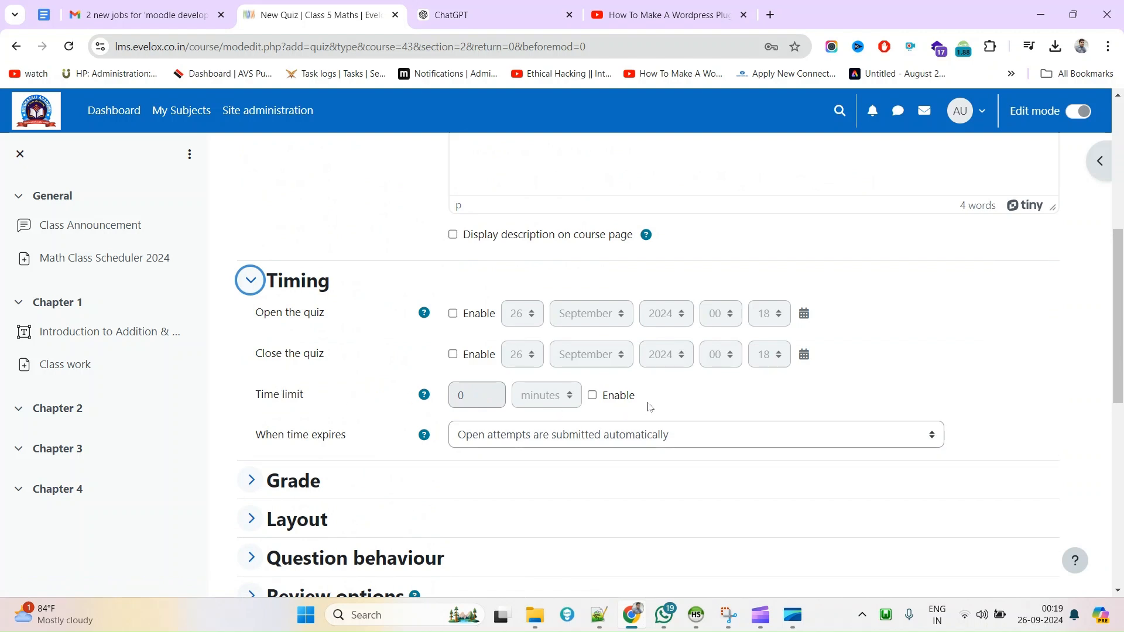
pyautogui.click(593, 395)
pyautogui.doubleClick(488, 397)
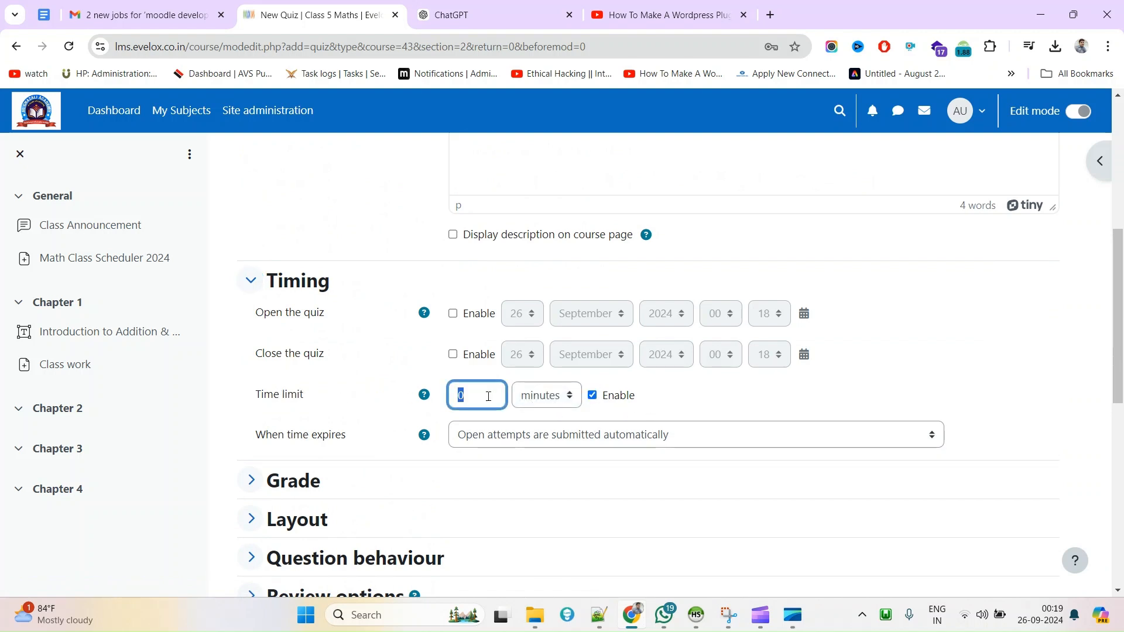
pyautogui.write('5')
pyautogui.scroll(-10, 564, 407)
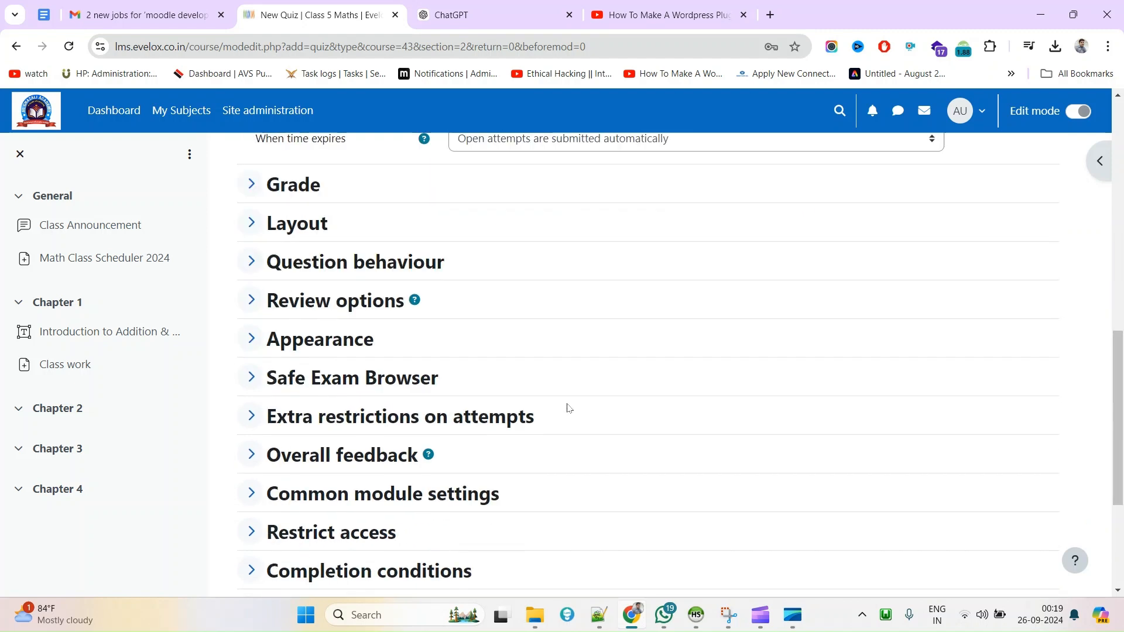
pyautogui.click(628, 497)
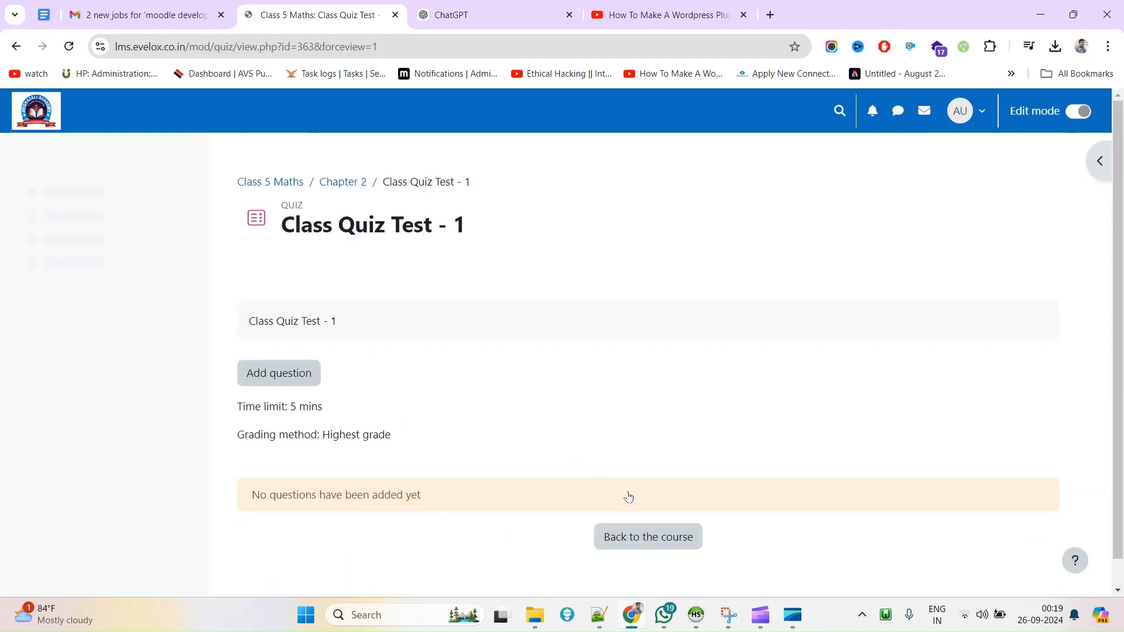
# Step: Start adding a new True/False question to the quiz
pyautogui.click(279, 375)
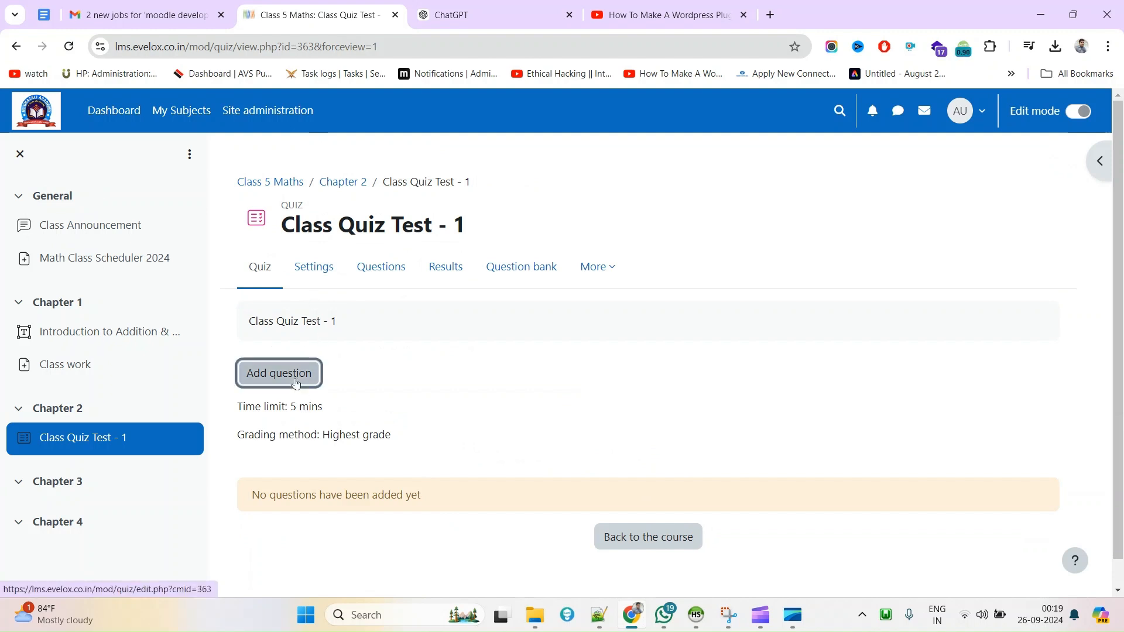
pyautogui.click(1040, 491)
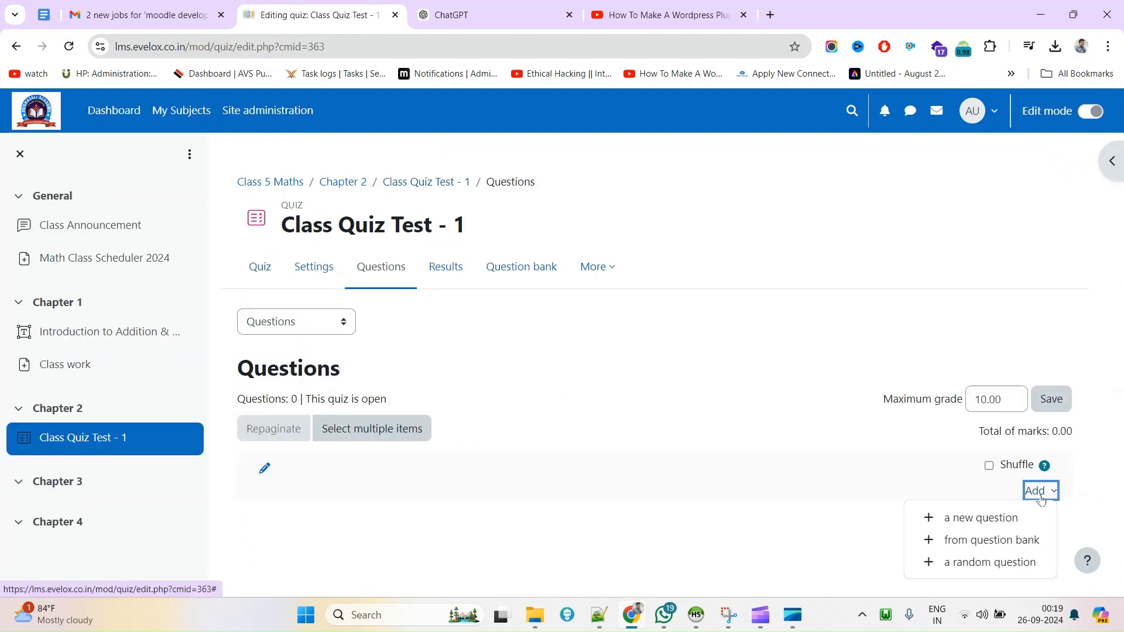
pyautogui.click(992, 518)
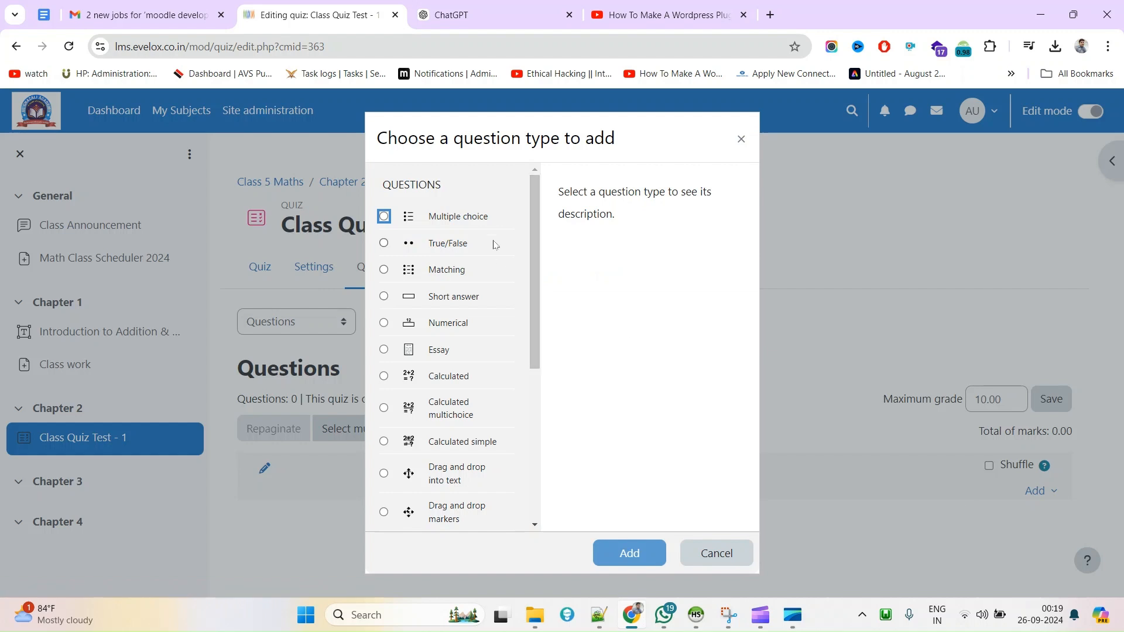
pyautogui.scroll(-5, 471, 367)
pyautogui.scroll(5, 471, 367)
pyautogui.click(451, 250)
pyautogui.click(645, 546)
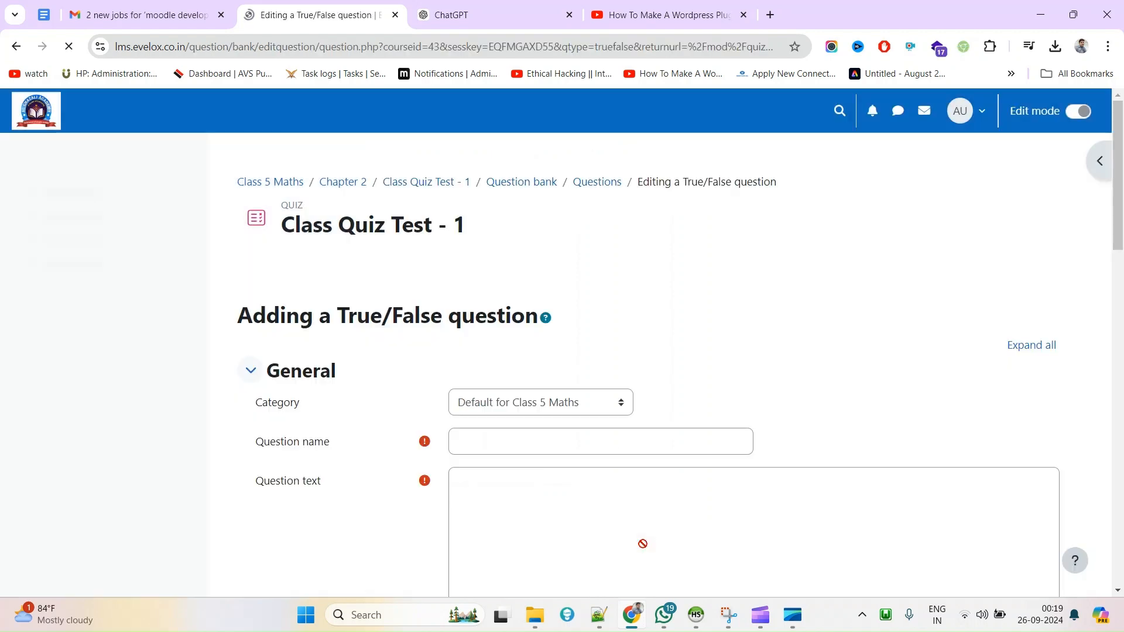
# Step: Enter "N Modi is the best leader in this world as of now.a" as both the question name and the question text
pyautogui.scroll(-4, 492, 283)
pyautogui.click(493, 228)
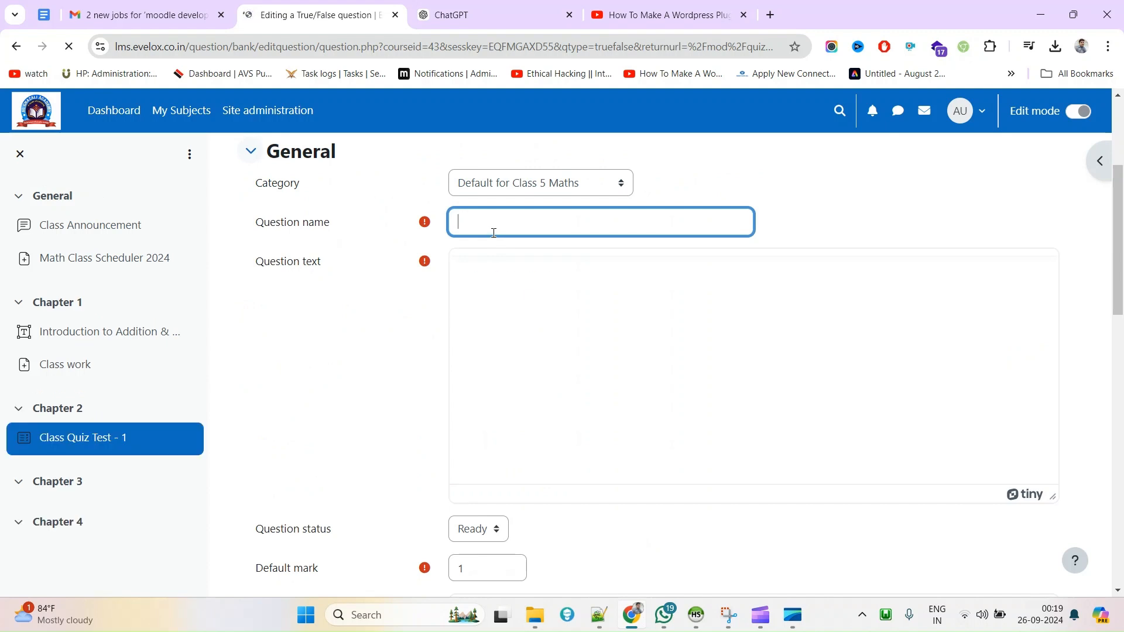
pyautogui.write('Modi')
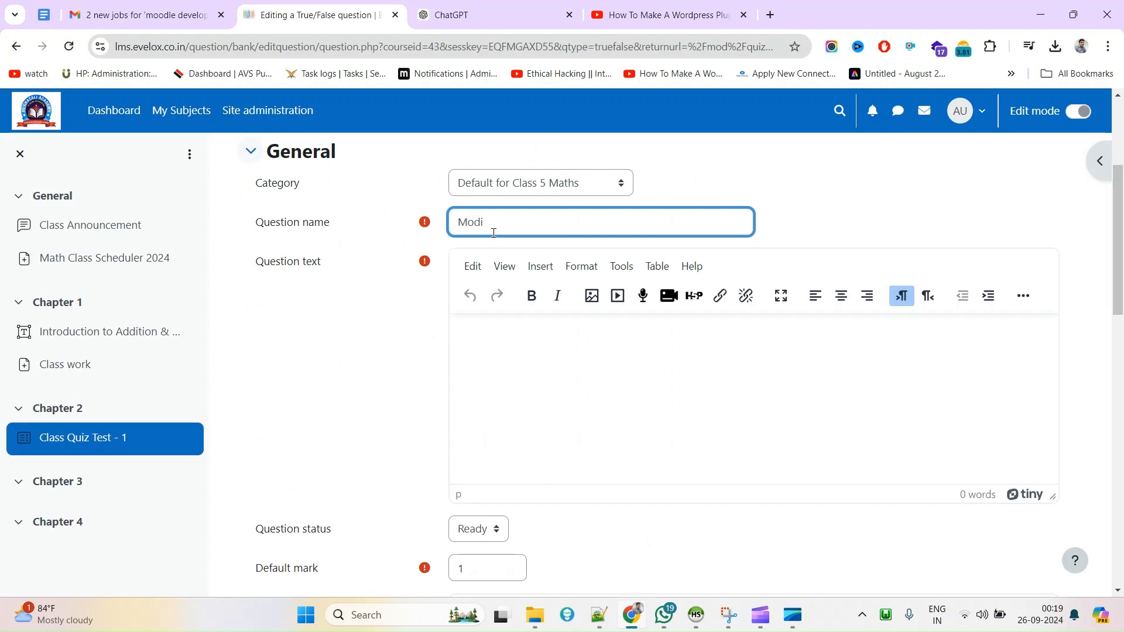
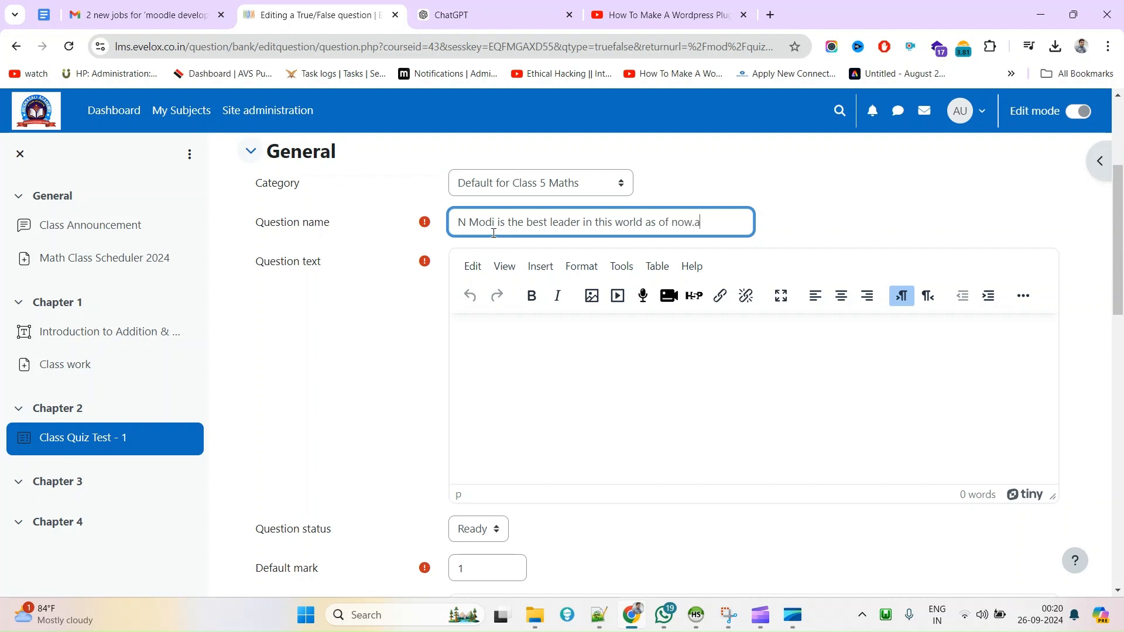
pyautogui.hotkey('ctrl', 'a')
pyautogui.hotkey('ctrl', 'c')
pyautogui.click(571, 366)
pyautogui.hotkey('ctrl', 'v')
pyautogui.scroll(-3, 571, 368)
pyautogui.scroll(-3, 469, 370)
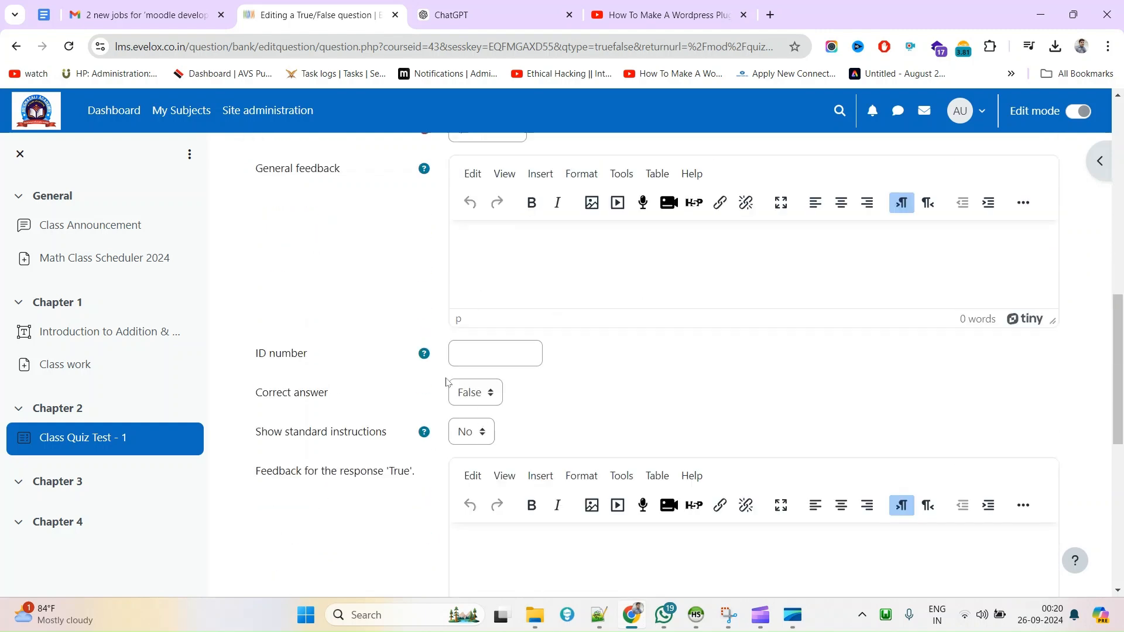
# Step: Set the question's correct answer to True and save the question to the quiz
pyautogui.click(462, 394)
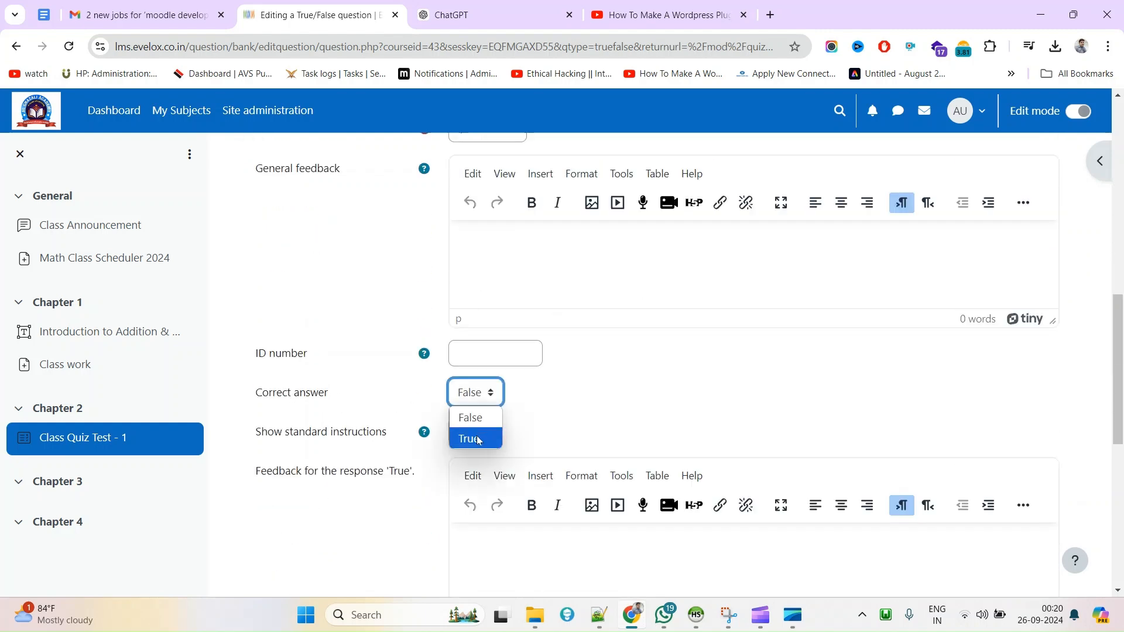
pyautogui.click(478, 440)
pyautogui.click(484, 403)
pyautogui.click(476, 440)
pyautogui.click(620, 412)
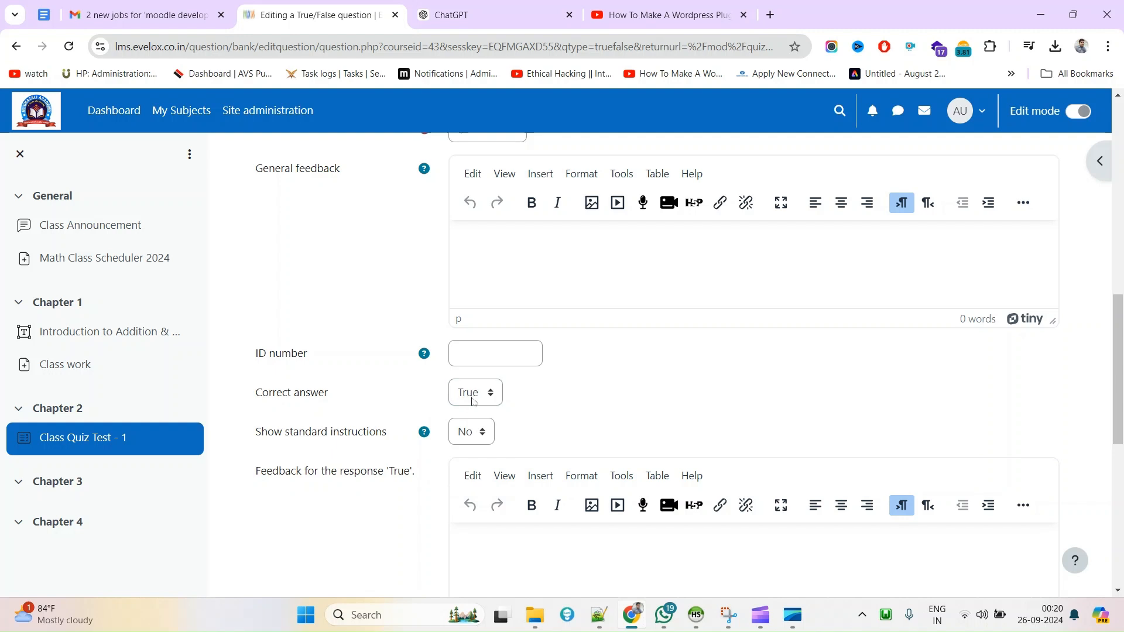
pyautogui.scroll(-10, 653, 388)
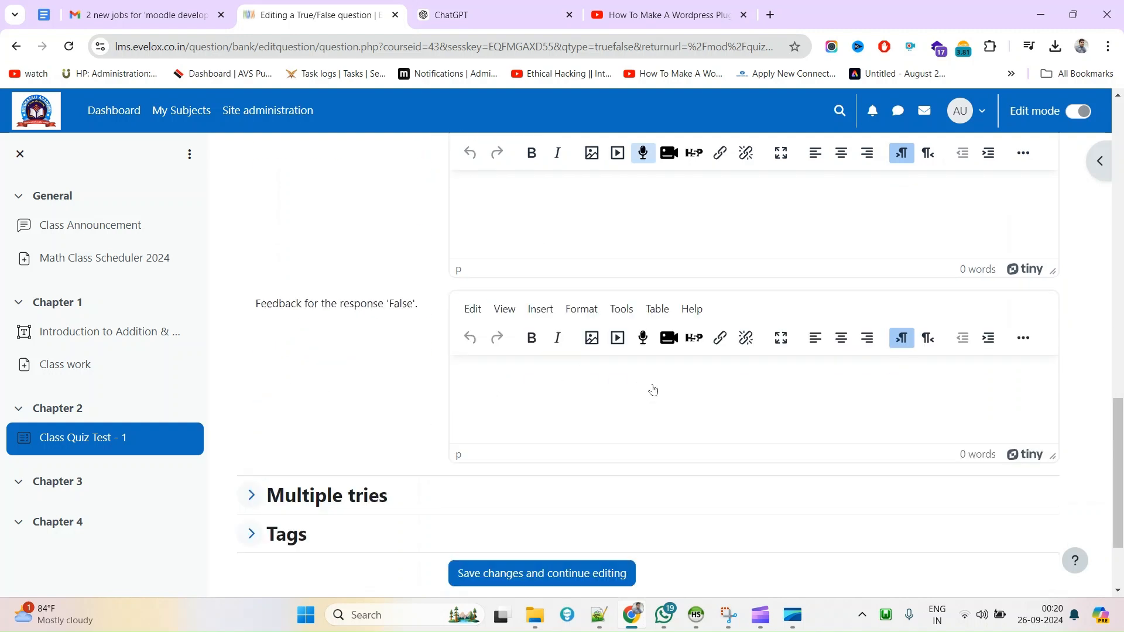
pyautogui.click(485, 491)
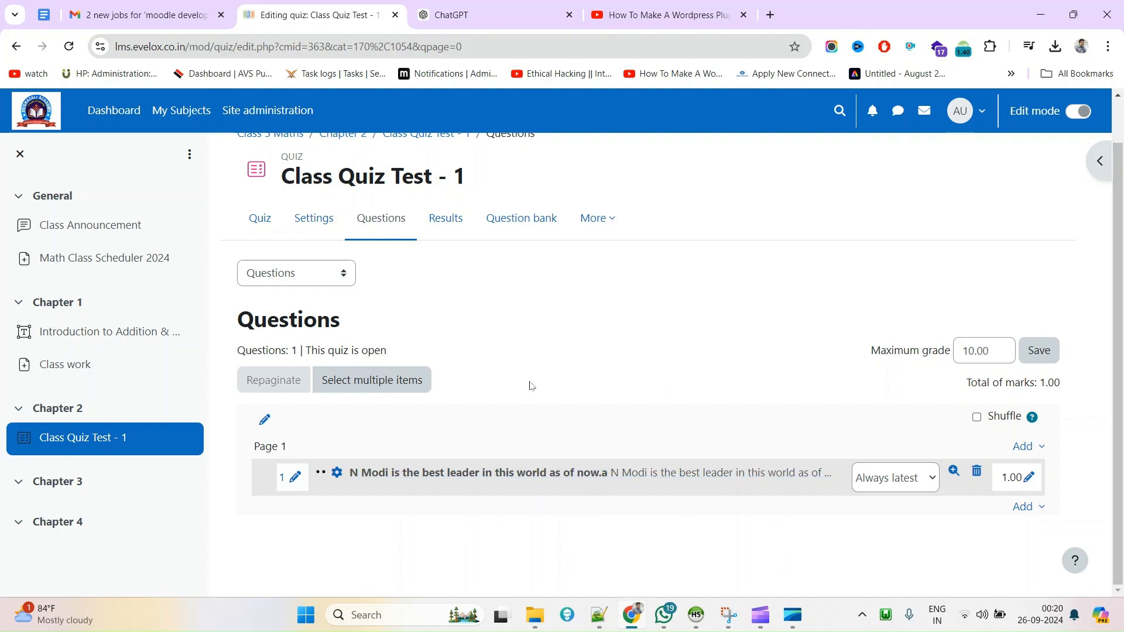
# Step: Return to the quiz's main page and start a timed preview attempt
pyautogui.click(260, 218)
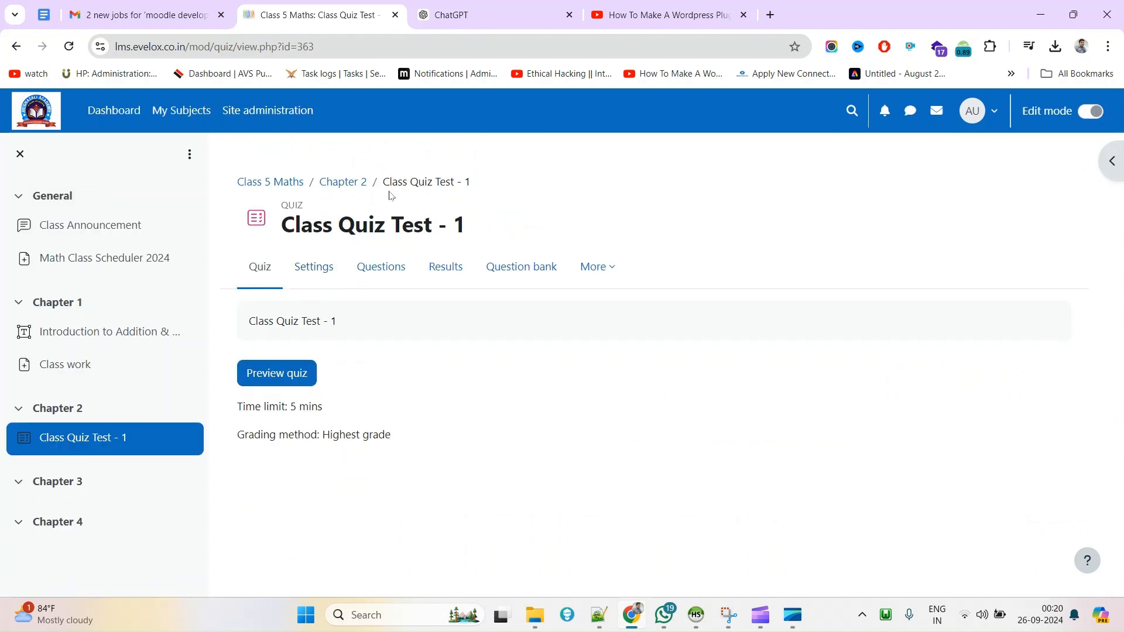
pyautogui.click(261, 276)
pyautogui.click(283, 383)
pyautogui.click(395, 416)
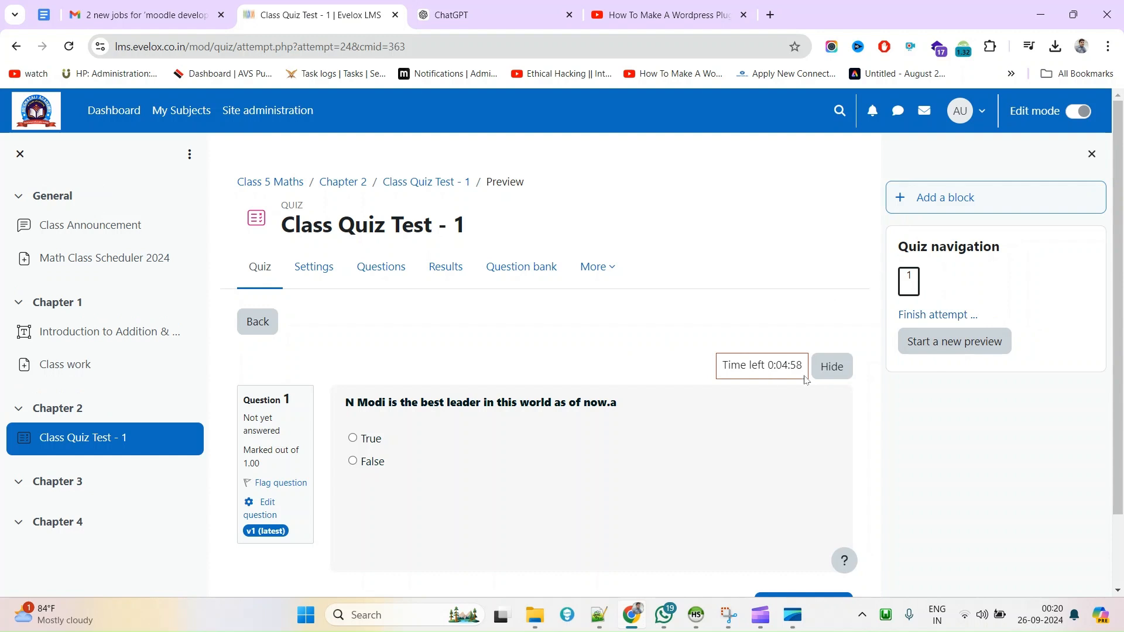
# Step: Answer the question with True, finish the attempt and confirm its submission
pyautogui.scroll(-3, 720, 402)
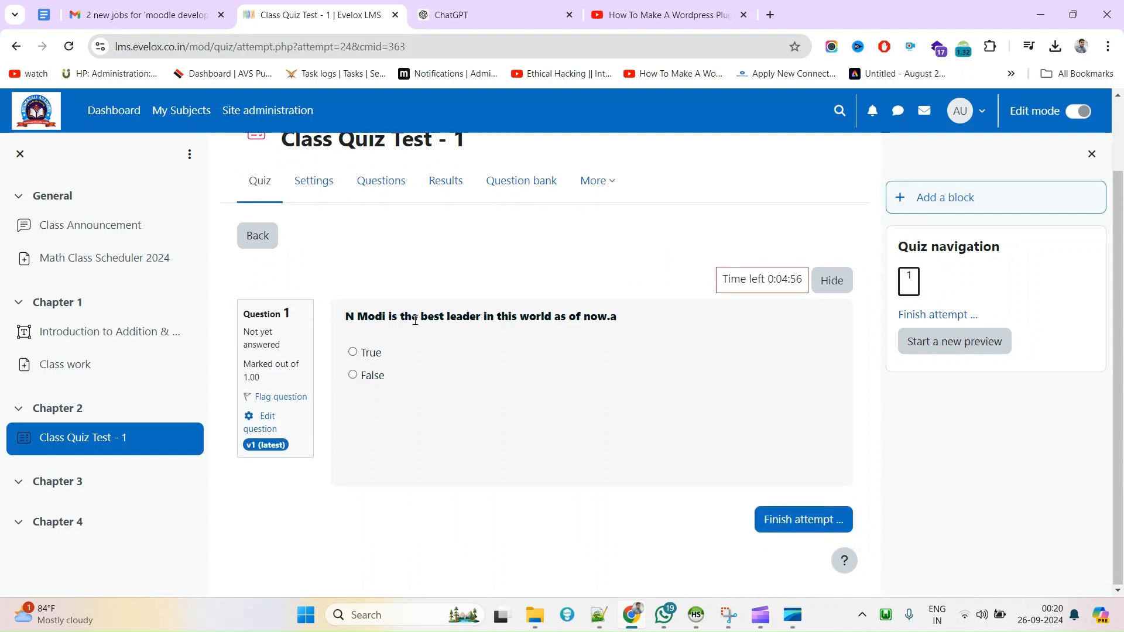
pyautogui.click(354, 351)
pyautogui.click(795, 527)
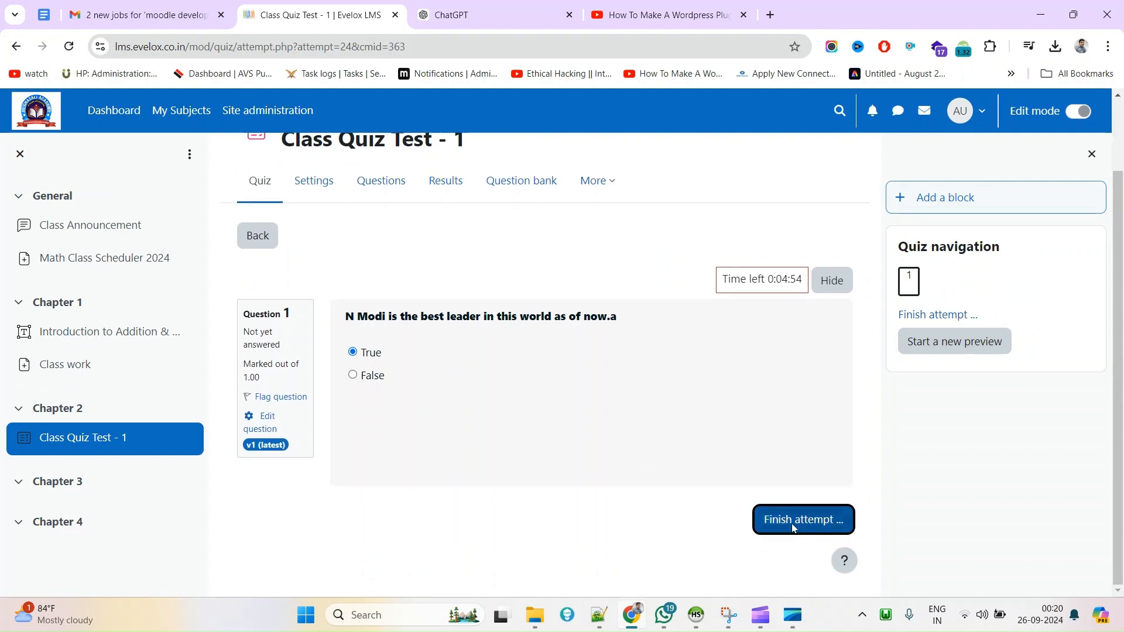
pyautogui.scroll(-2, 762, 516)
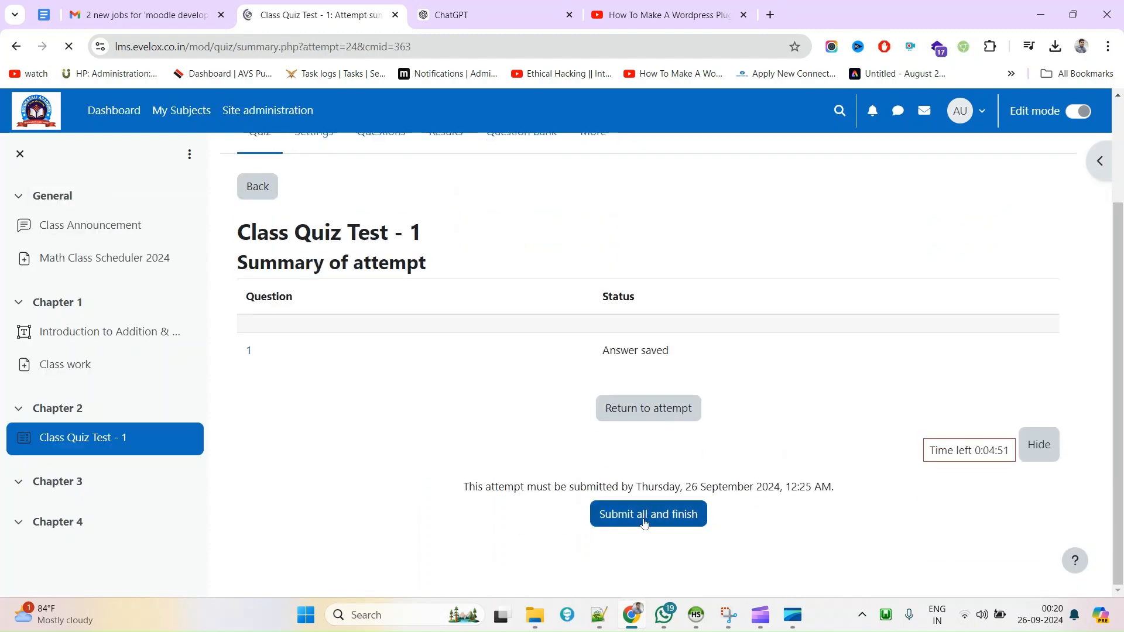
pyautogui.click(644, 515)
pyautogui.click(677, 232)
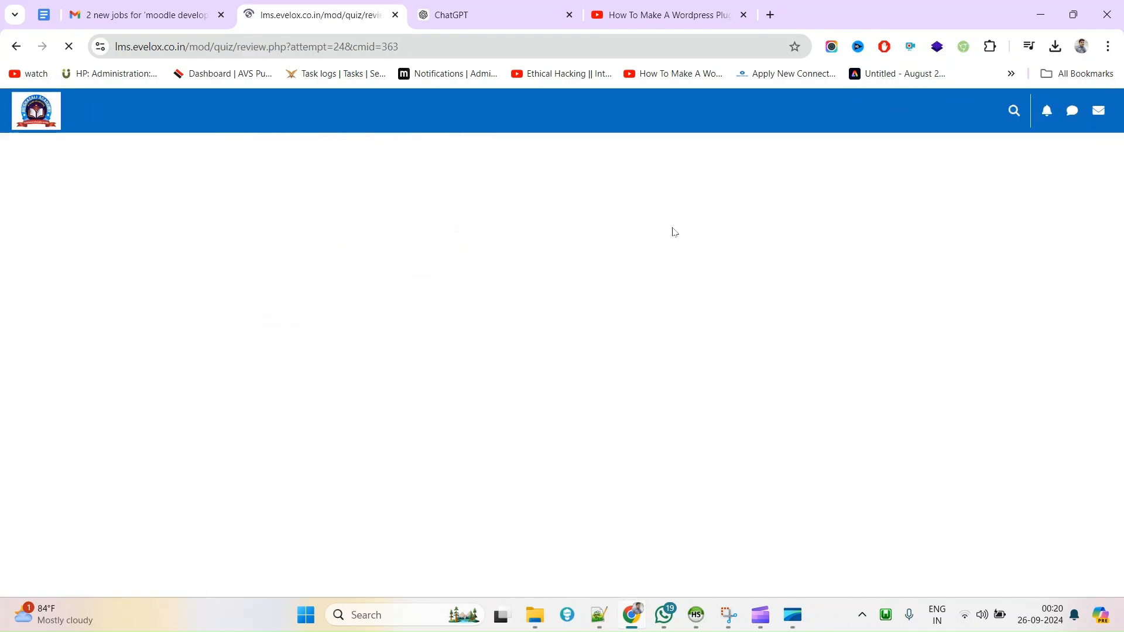
# Step: Review the finished attempt's marks, grade and answer, and look over the attempt summary on the quiz's main page
pyautogui.scroll(-3, 410, 404)
pyautogui.scroll(3, 567, 407)
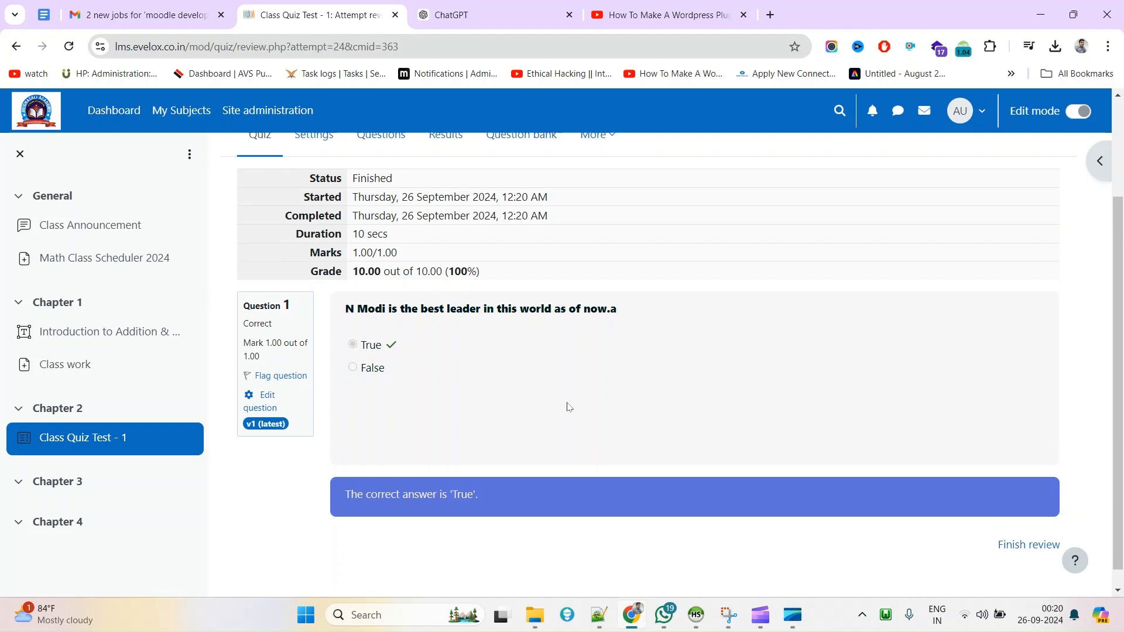
pyautogui.scroll(-3, 568, 410)
pyautogui.tripleClick(354, 250)
pyautogui.scroll(3, 396, 283)
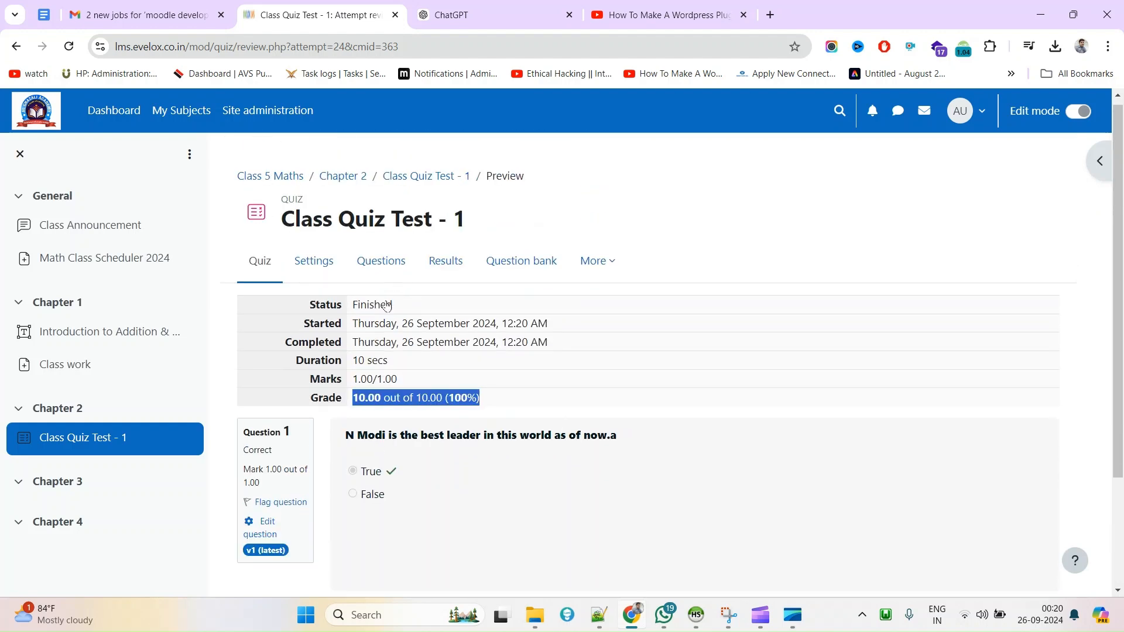
pyautogui.doubleClick(362, 378)
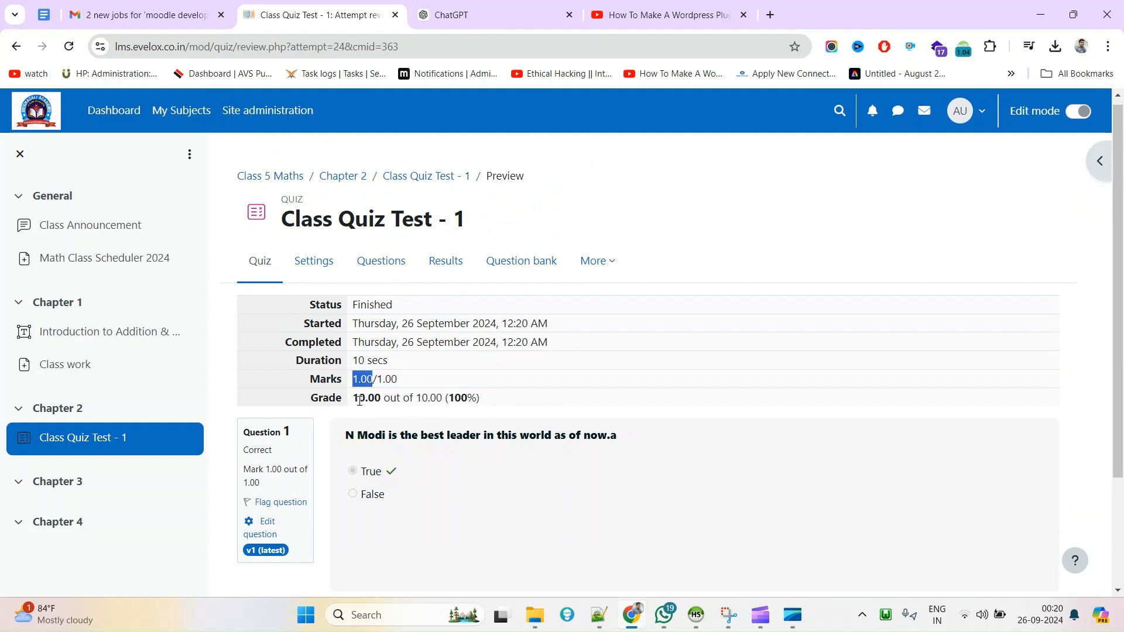
pyautogui.click(407, 183)
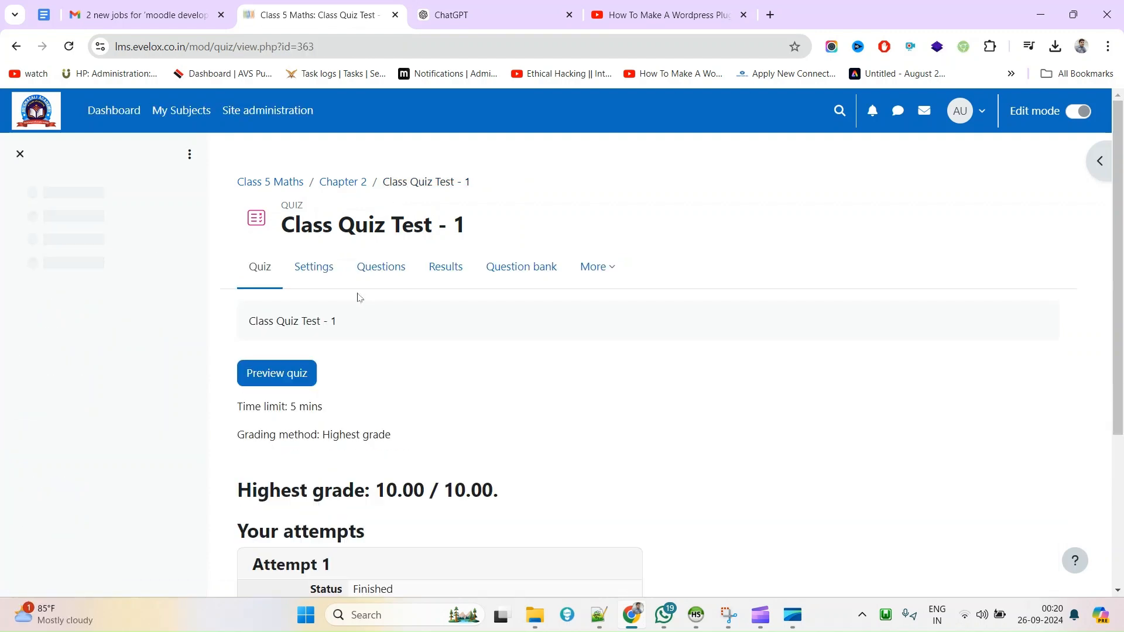
pyautogui.scroll(-4, 359, 402)
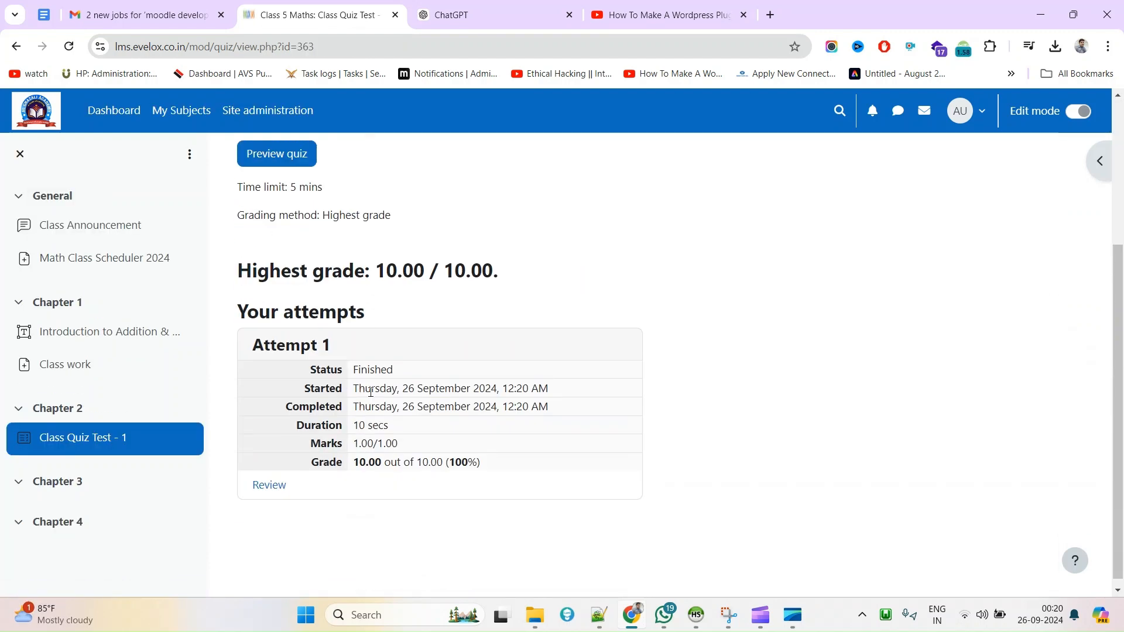
pyautogui.scroll(4, 370, 392)
# Step: Add a new Multiple choice question to the end of the quiz's question list
pyautogui.click(381, 267)
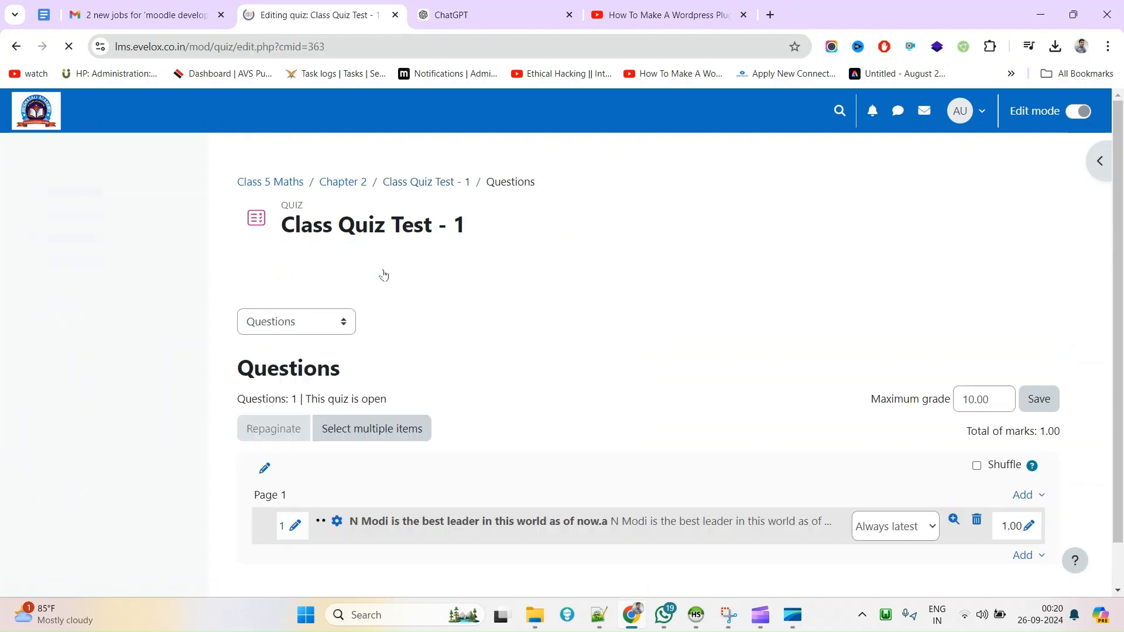
pyautogui.click(1025, 556)
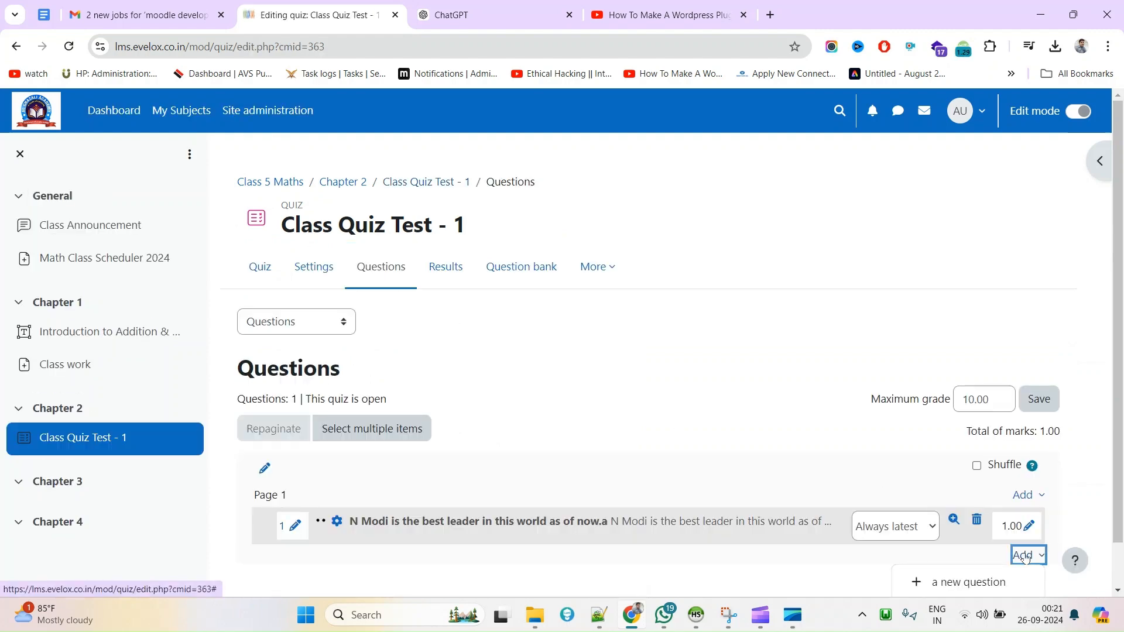
pyautogui.click(968, 583)
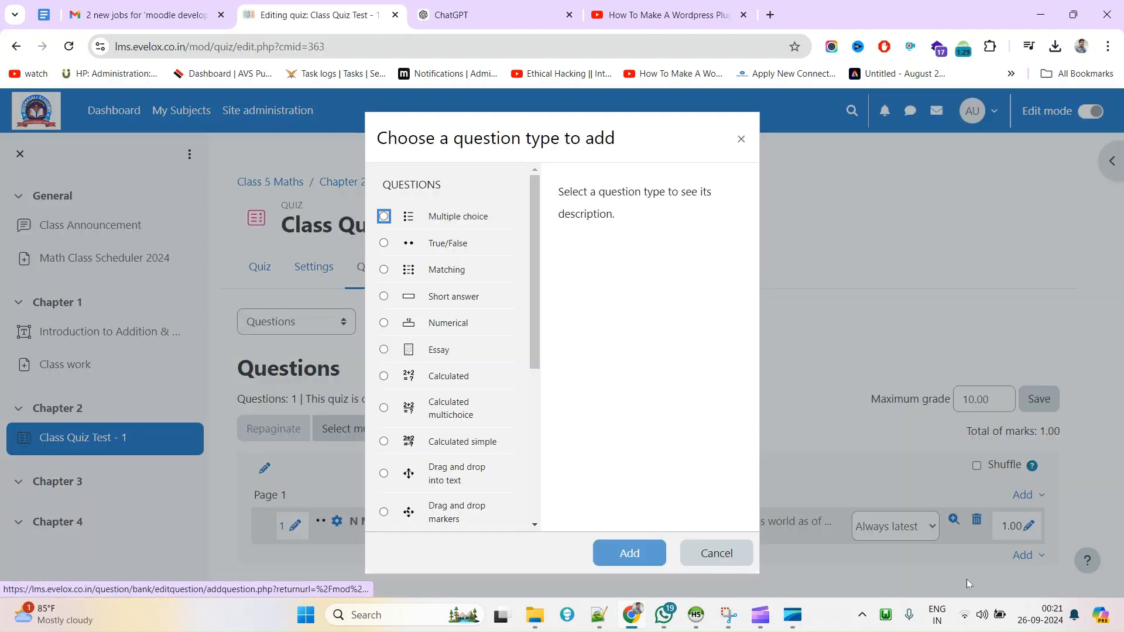
pyautogui.click(443, 222)
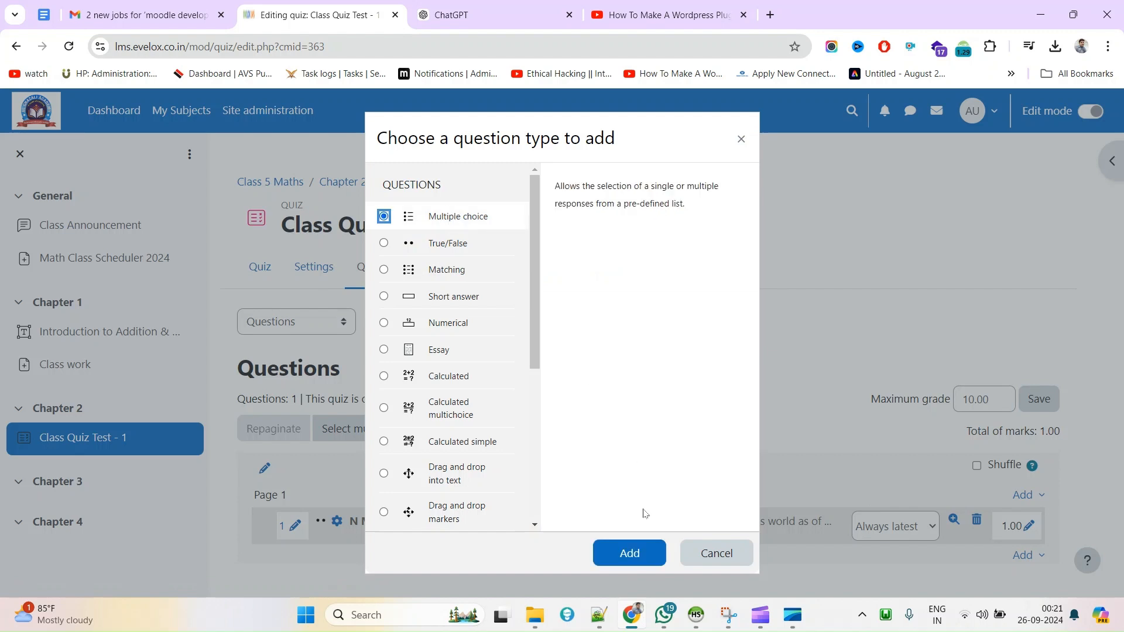
pyautogui.click(635, 557)
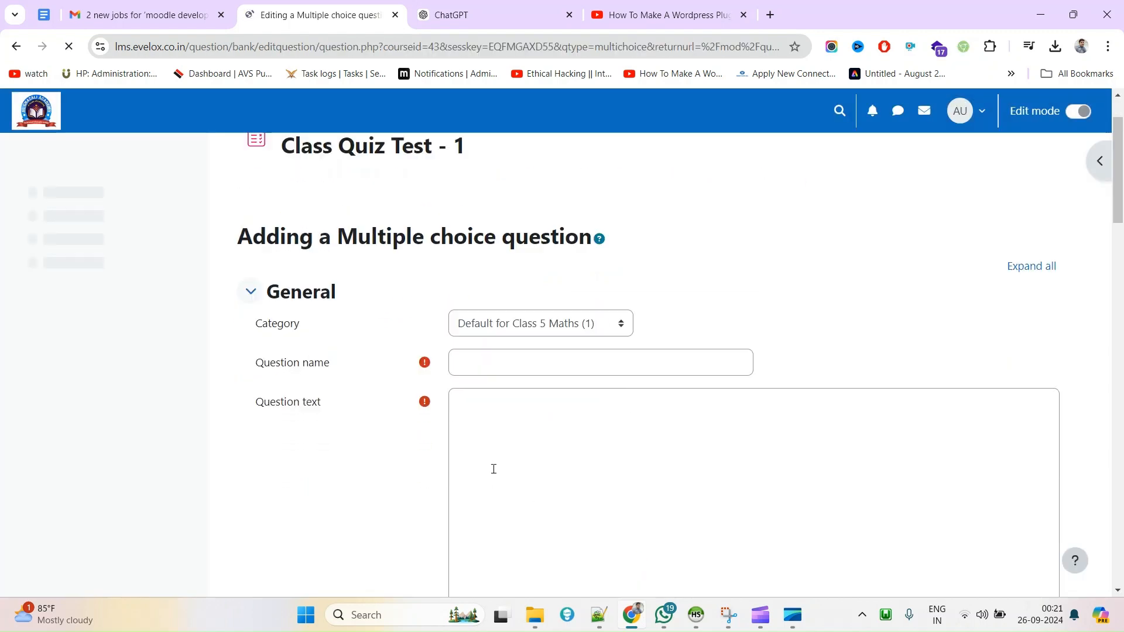
# Step: Enter "5 + 5 = ?" as both the question name and the question text
pyautogui.scroll(-2, 507, 308)
pyautogui.click(507, 308)
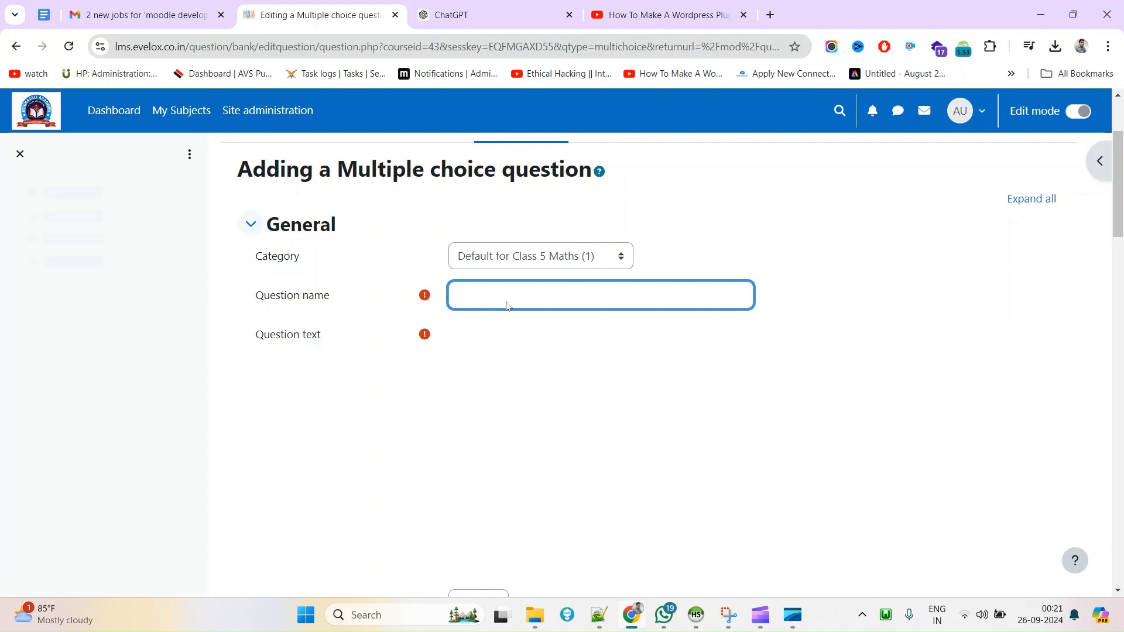
pyautogui.write('5 = 5 =')
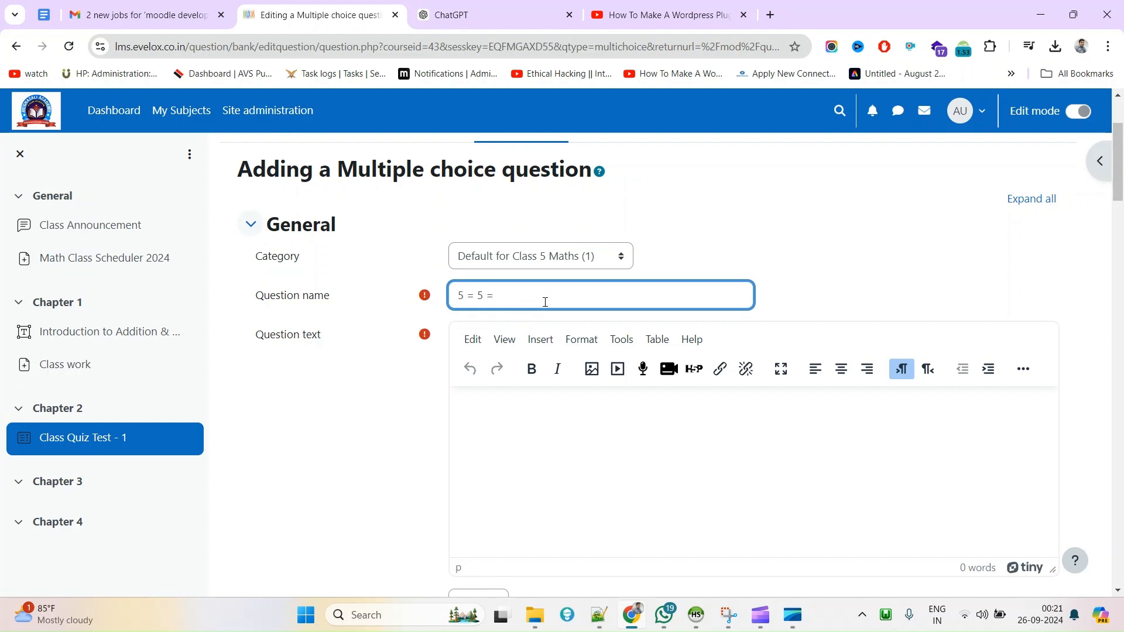
pyautogui.press('BackSpace')
pyautogui.hotkey('ctrl', 'a')
pyautogui.hotkey('ctrl', 'c')
pyautogui.click(547, 407)
pyautogui.hotkey('ctrl', 'v')
# Step: Enter 5 as Choice 1 and 10 as Choice 2, giving Choice 2 a grade of 100%
pyautogui.scroll(-8, 547, 407)
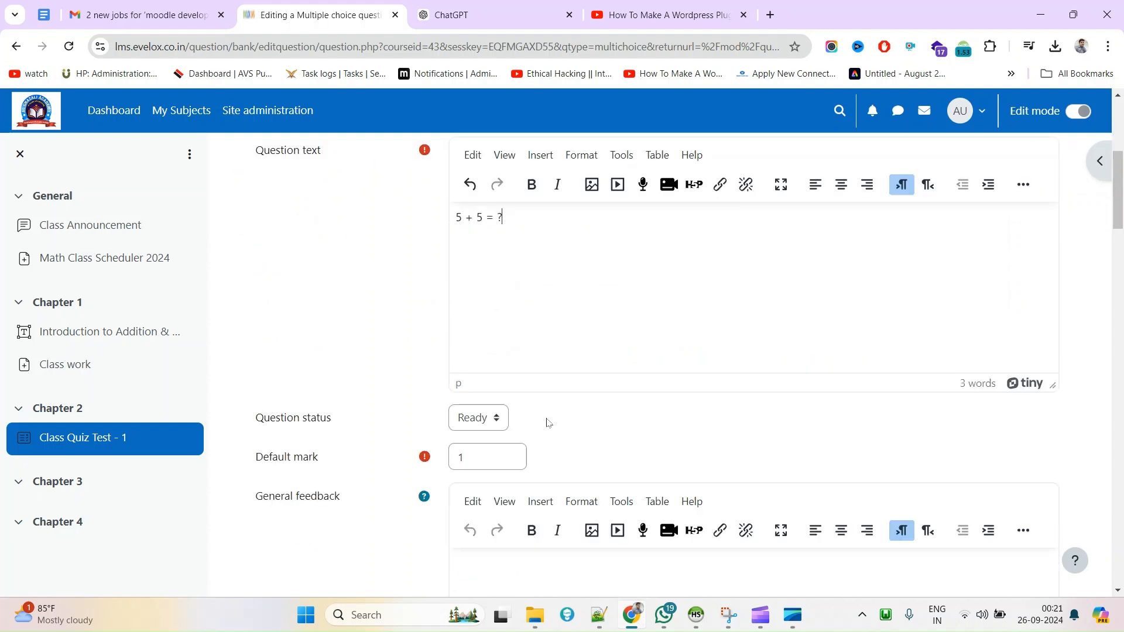
pyautogui.scroll(-3, 524, 414)
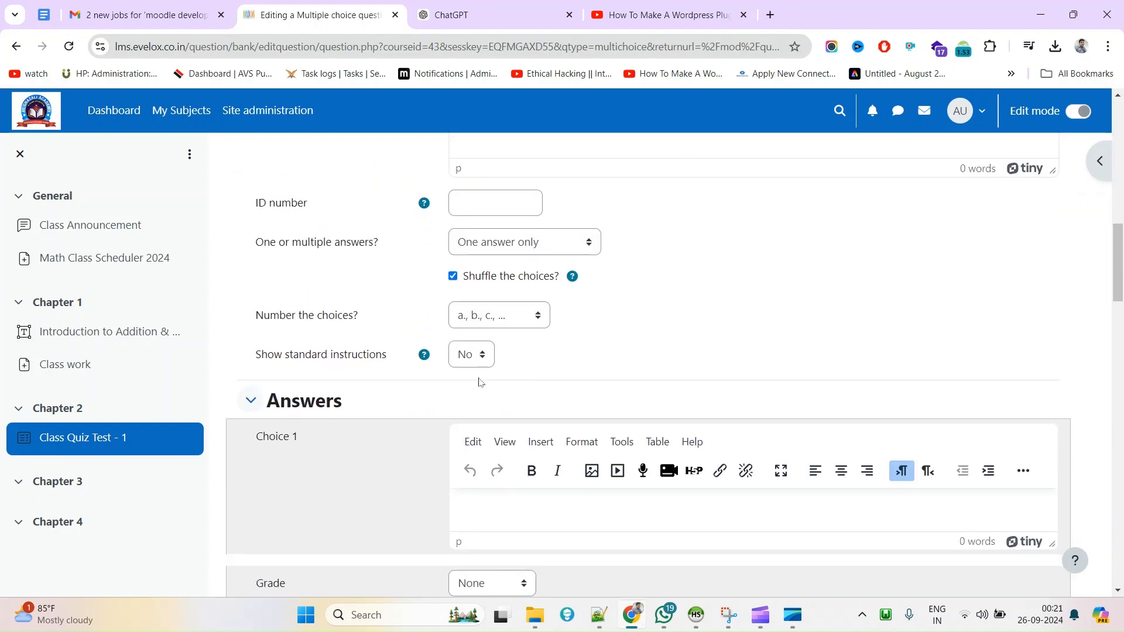
pyautogui.scroll(-2, 494, 398)
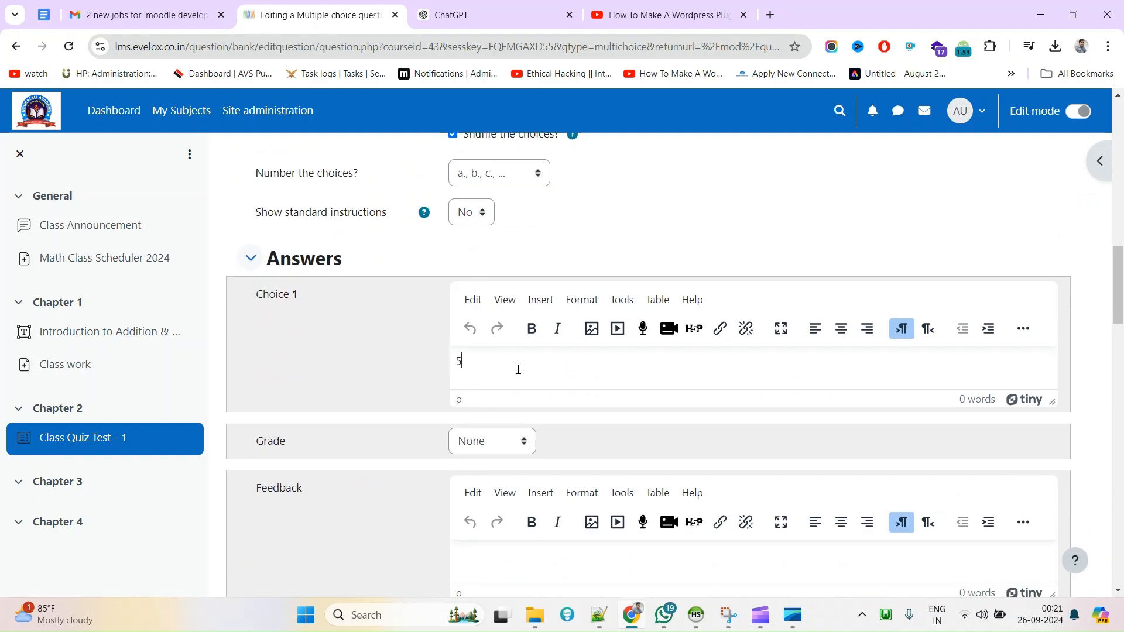
pyautogui.scroll(-2, 518, 369)
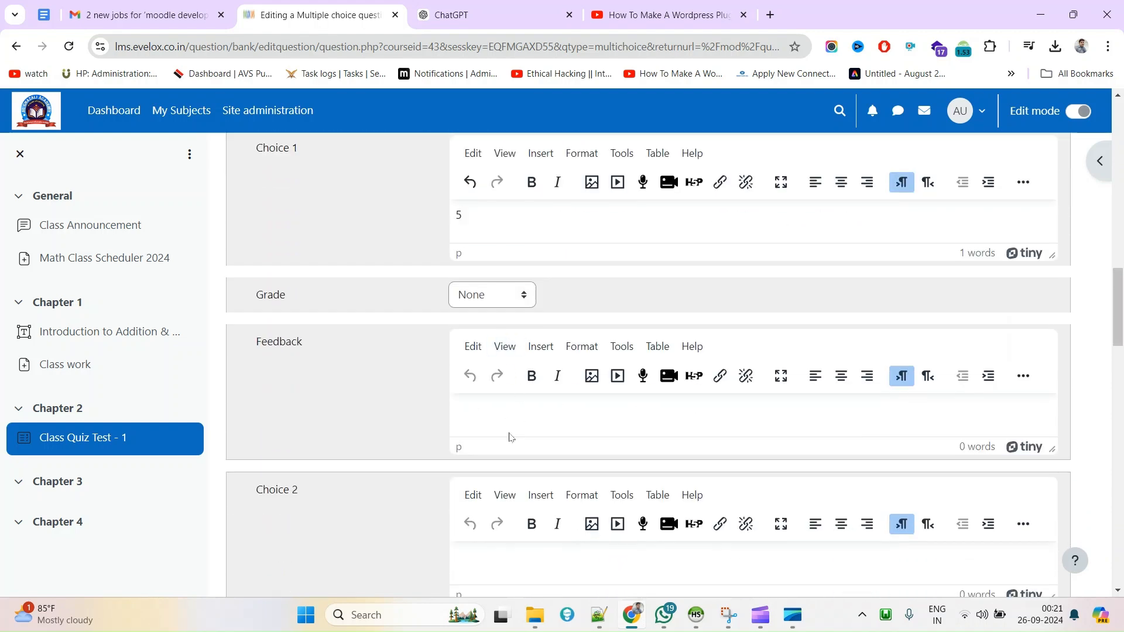
pyautogui.scroll(-3, 514, 464)
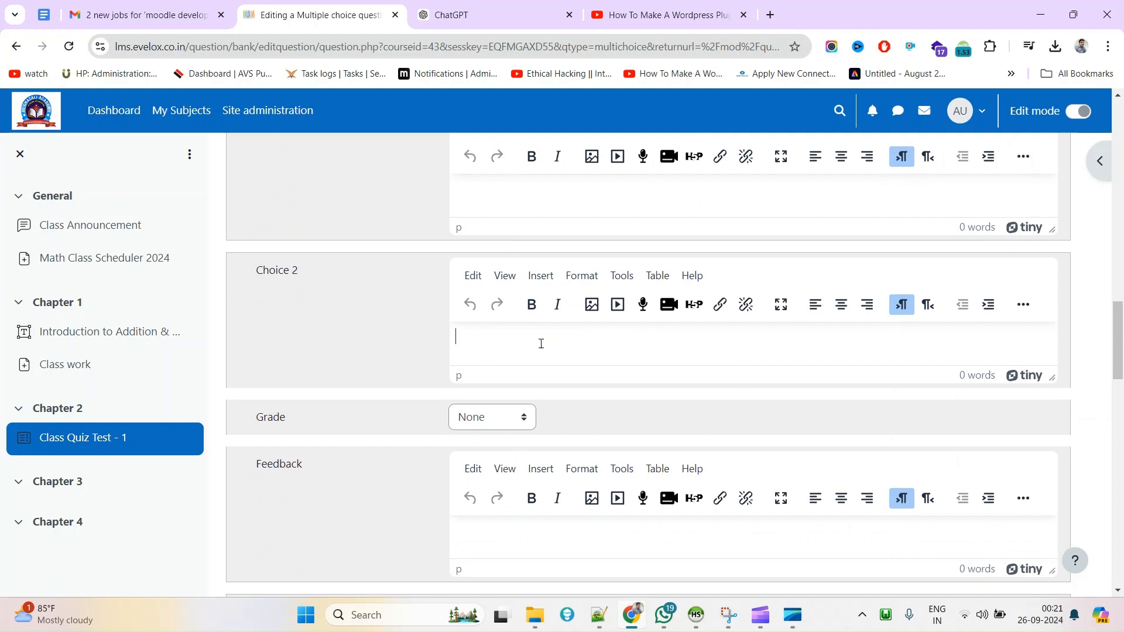
pyautogui.click(507, 417)
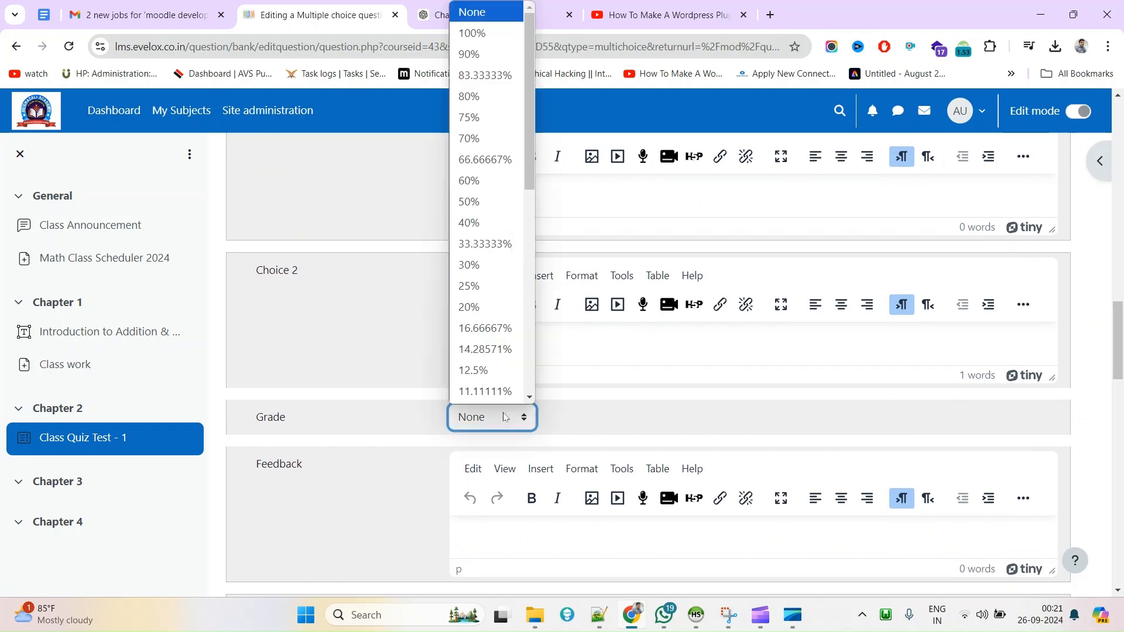
pyautogui.click(489, 22)
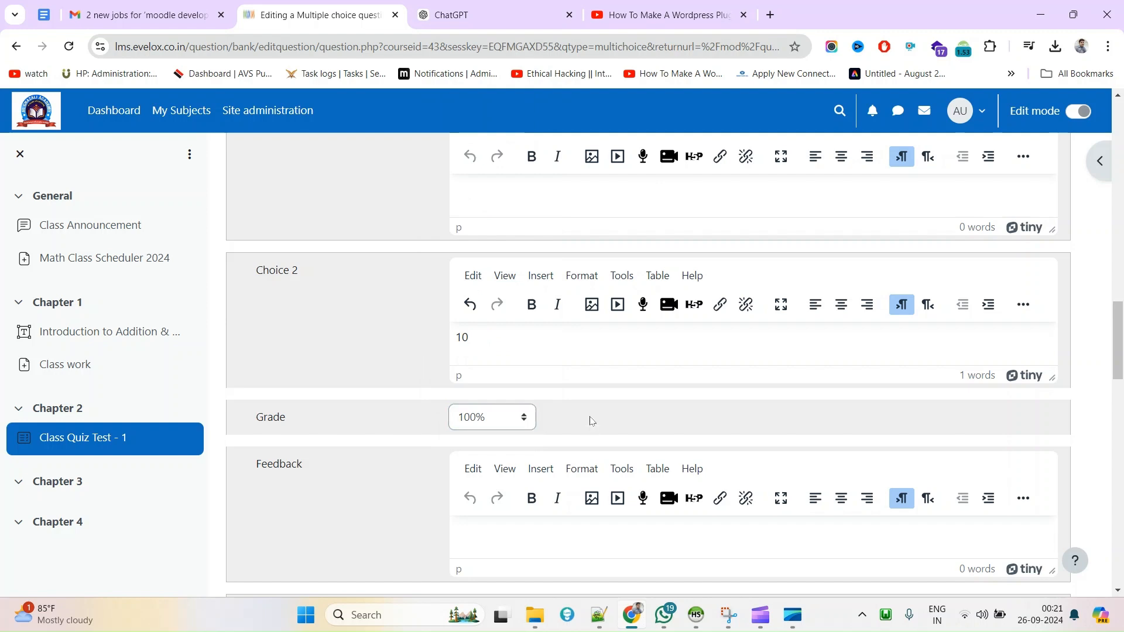
# Step: Enter 15 as Choice 3 and 8 as Choice 4, and save the multiple choice question
pyautogui.scroll(-4, 574, 429)
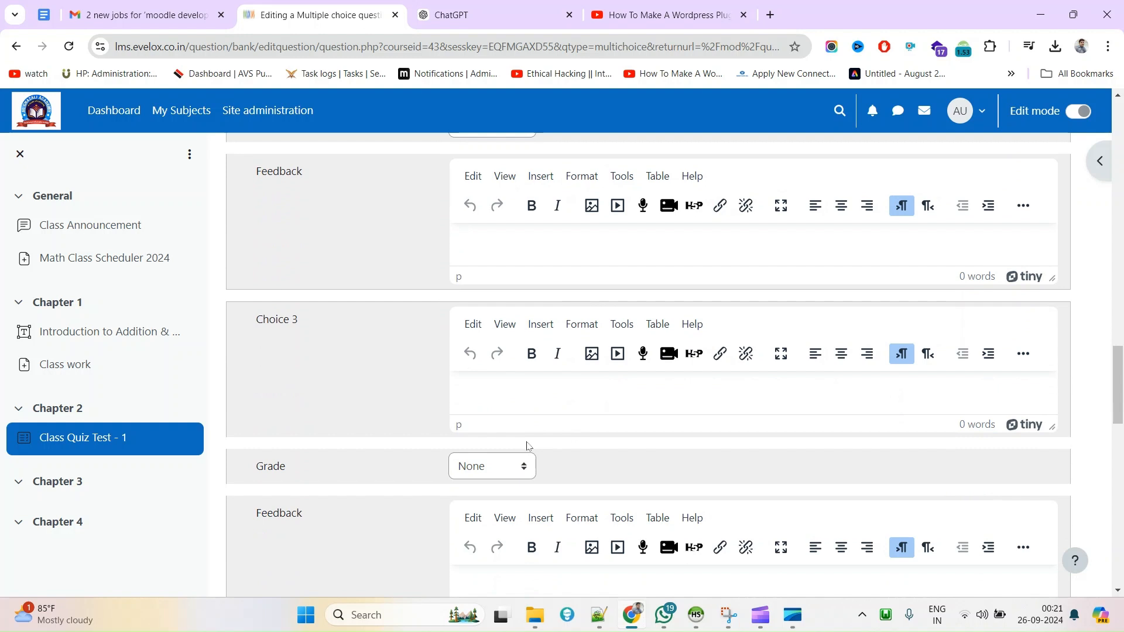
pyautogui.scroll(-1, 529, 447)
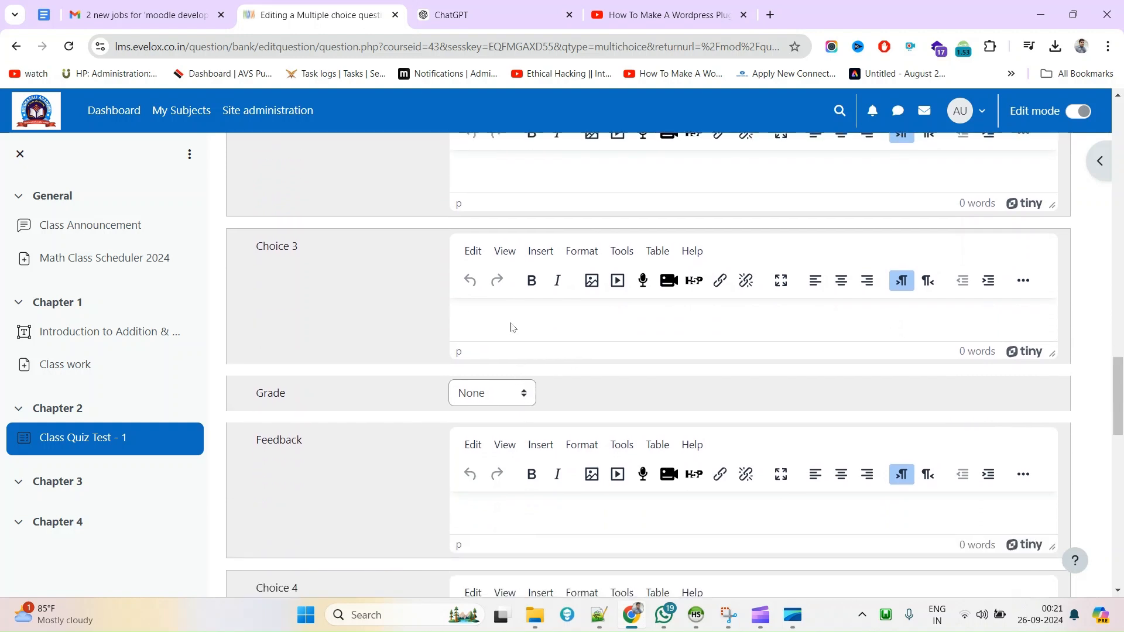
pyautogui.write('5')
pyautogui.scroll(-3, 507, 326)
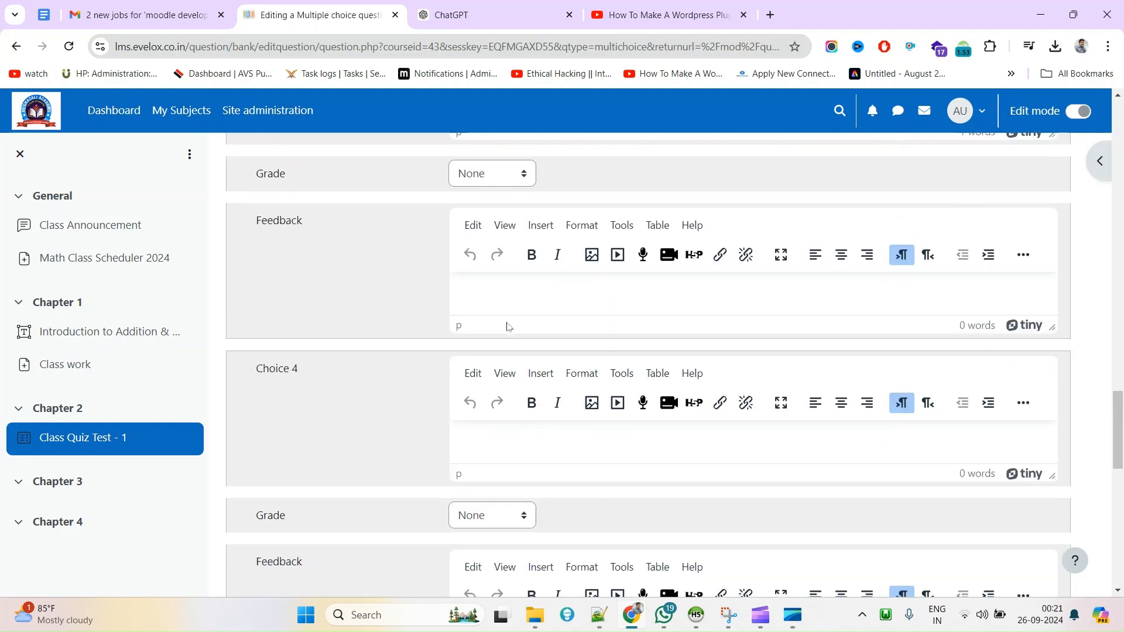
pyautogui.click(518, 453)
pyautogui.write('8')
pyautogui.scroll(-6, 530, 449)
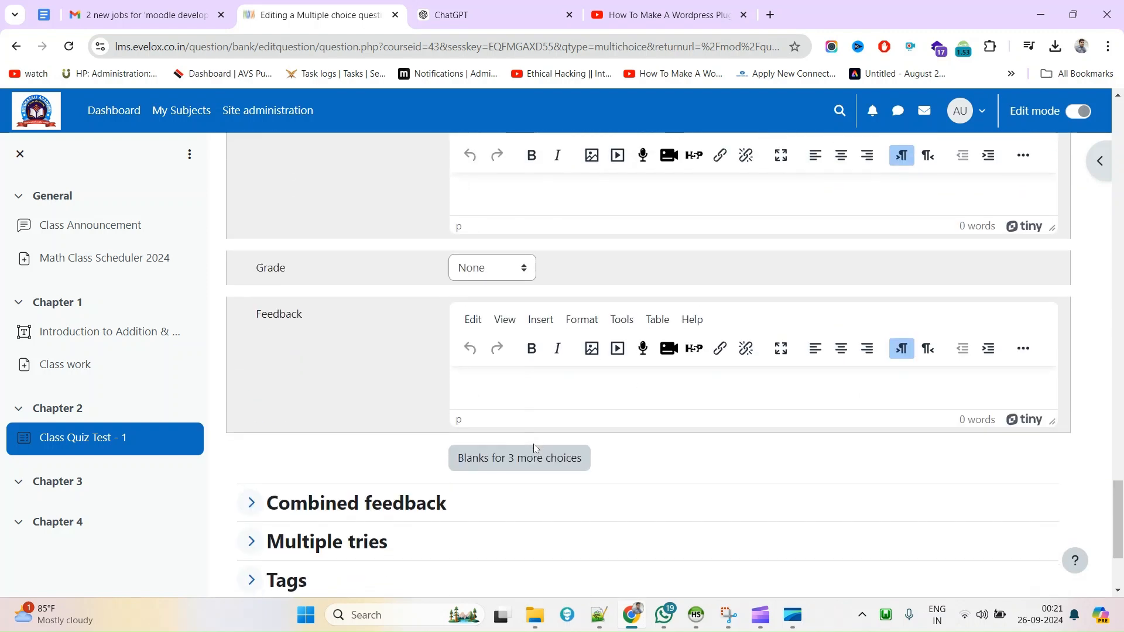
pyautogui.click(491, 490)
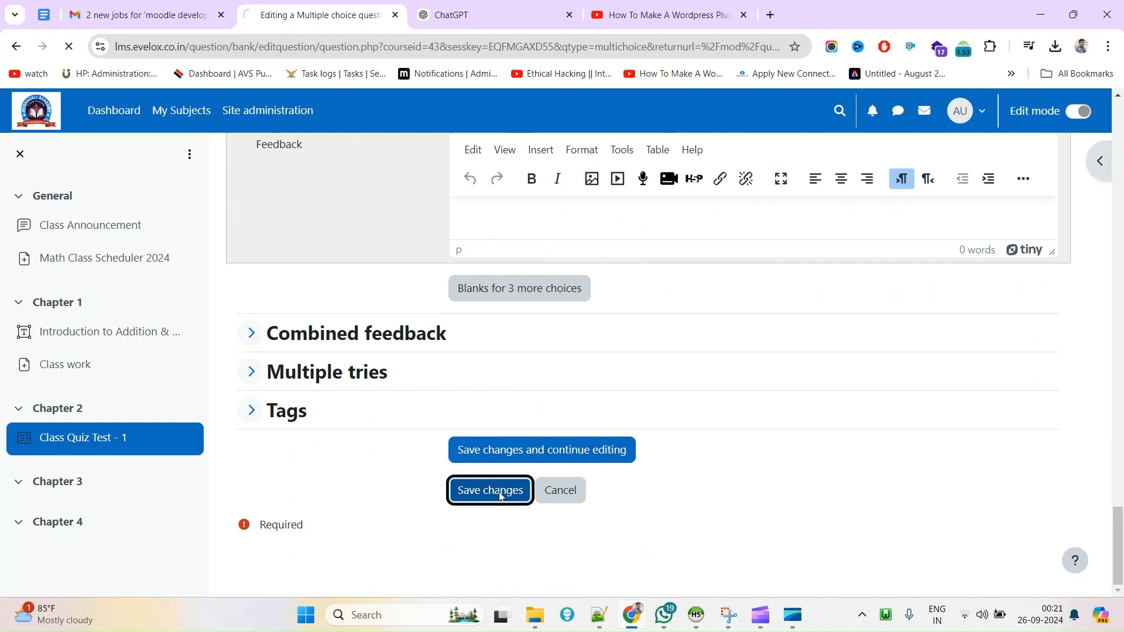
# Step: Add a new Essay question after the multiple choice question in the quiz
pyautogui.scroll(-3, 503, 496)
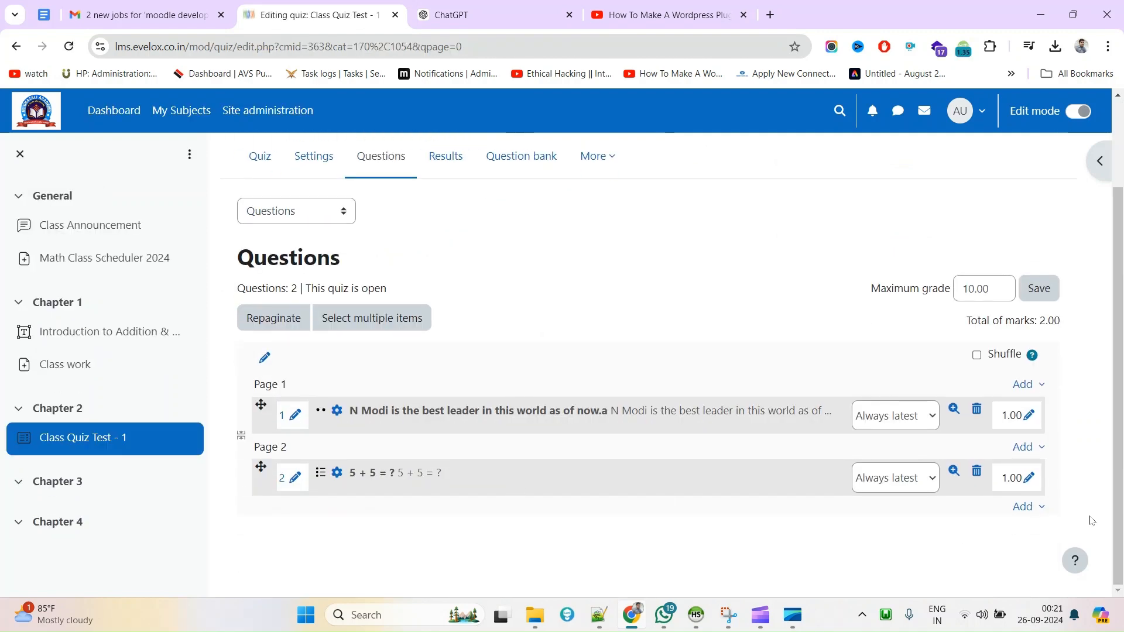
pyautogui.click(1033, 510)
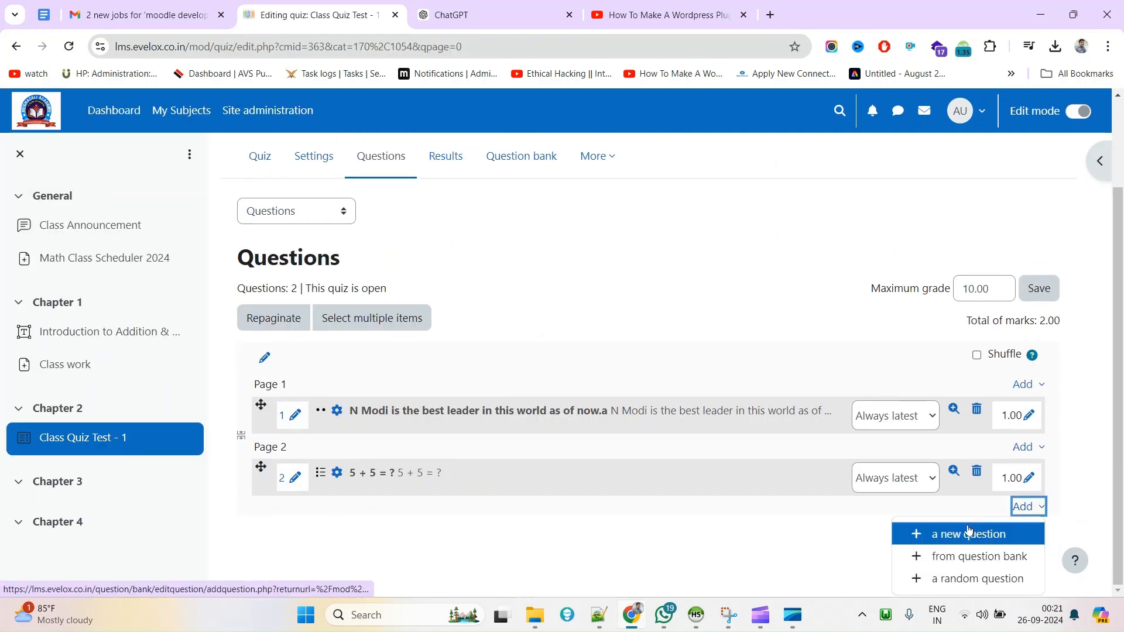
pyautogui.click(967, 534)
pyautogui.click(440, 351)
pyautogui.click(619, 553)
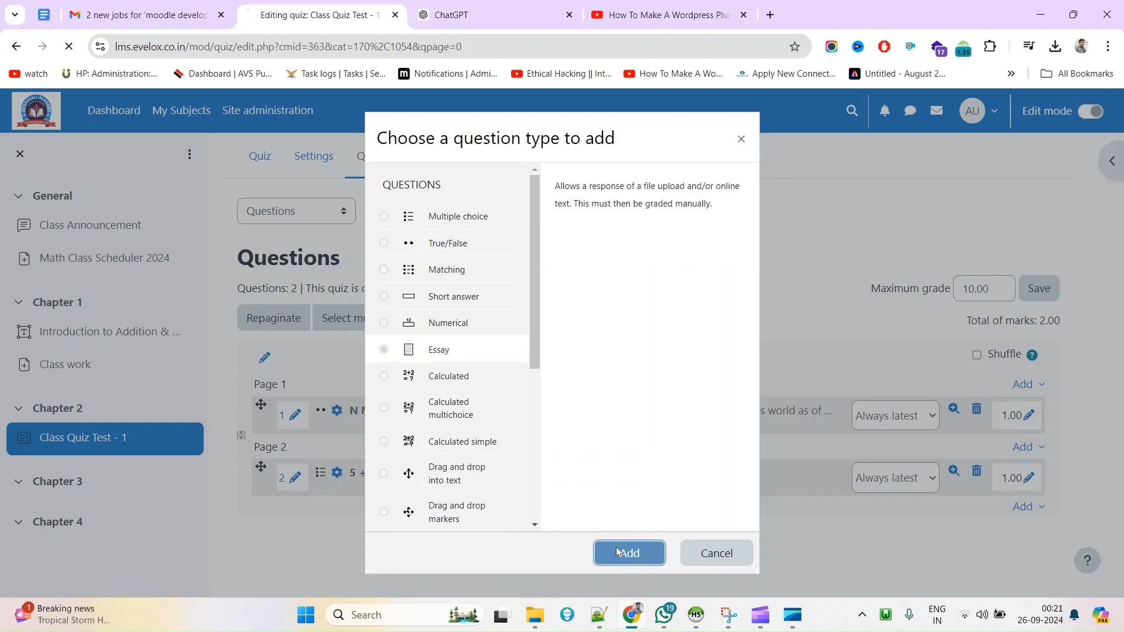
# Step: Name the essay question "Write an Essay on Indian national flag."
pyautogui.scroll(-2, 500, 471)
pyautogui.click(499, 296)
pyautogui.write('W')
pyautogui.write('rei')
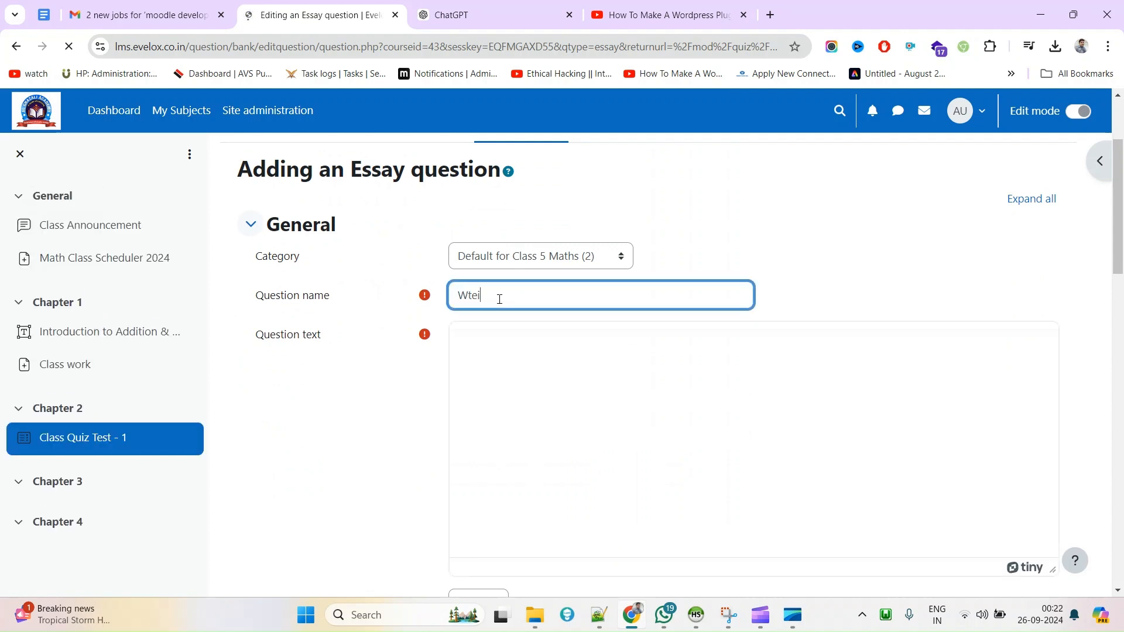
pyautogui.press('BackSpace')
pyautogui.press('BackSpace')
pyautogui.press('BackSpace')
pyautogui.write('rite an Essay on Indian national flag.')
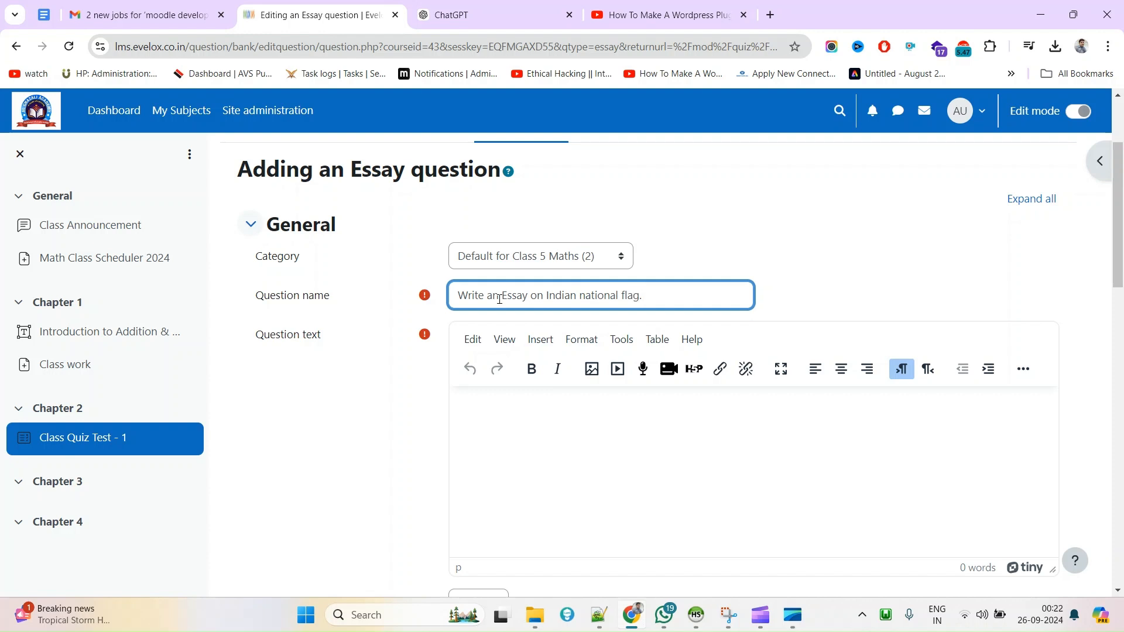
# Step: Copy the essay question's name into its question text and save the question to the quiz
pyautogui.hotkey('ctrl', 'a')
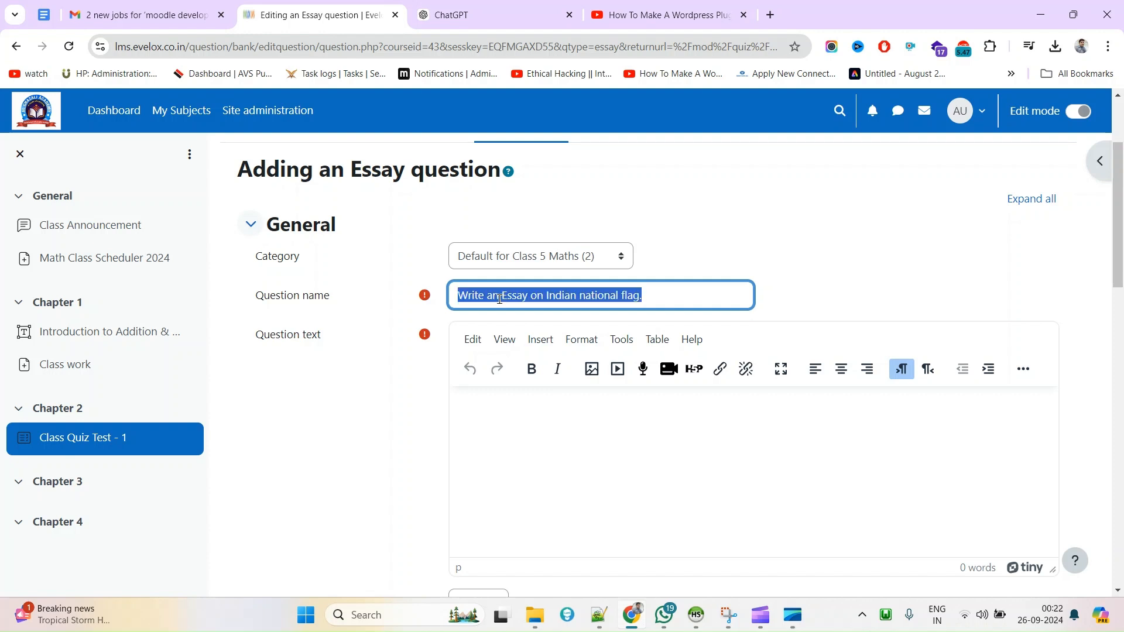
pyautogui.click(488, 456)
pyautogui.hotkey('ctrl', 'v')
pyautogui.scroll(-4, 586, 445)
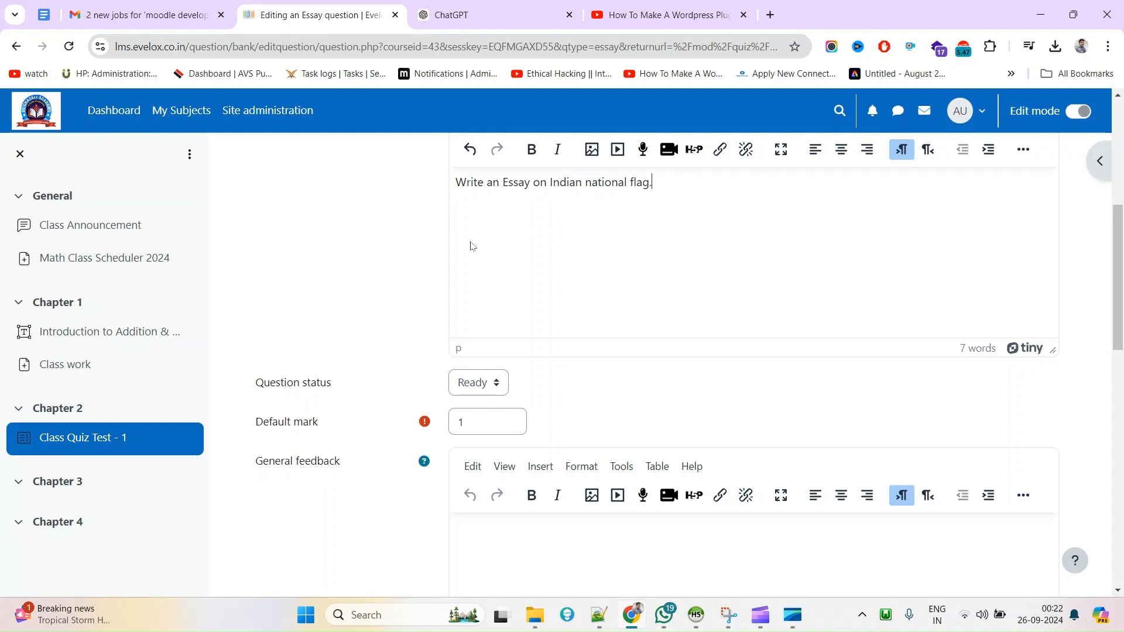
pyautogui.scroll(-15, 557, 344)
pyautogui.click(508, 498)
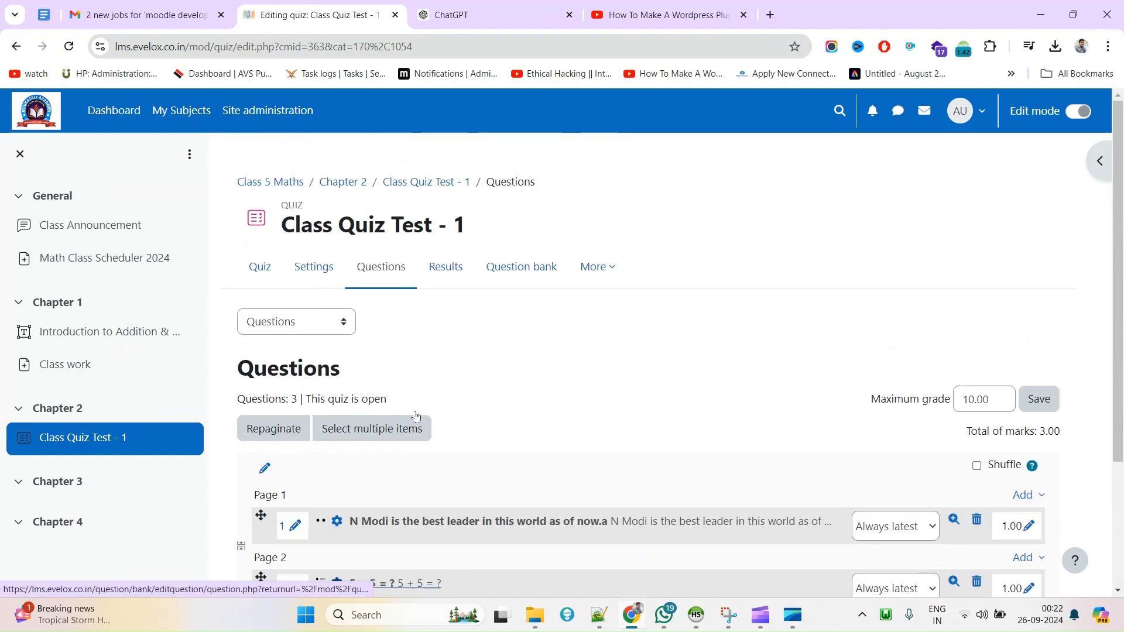
# Step: Return to the quiz's main page and start another timed preview attempt of the quiz
pyautogui.click(260, 268)
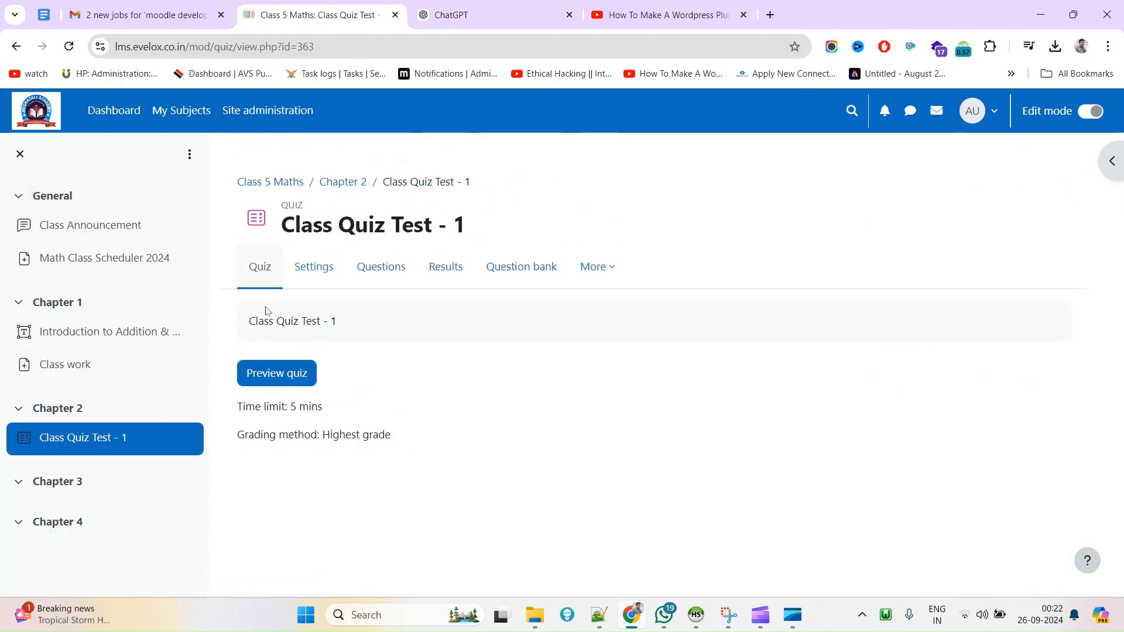
pyautogui.click(286, 379)
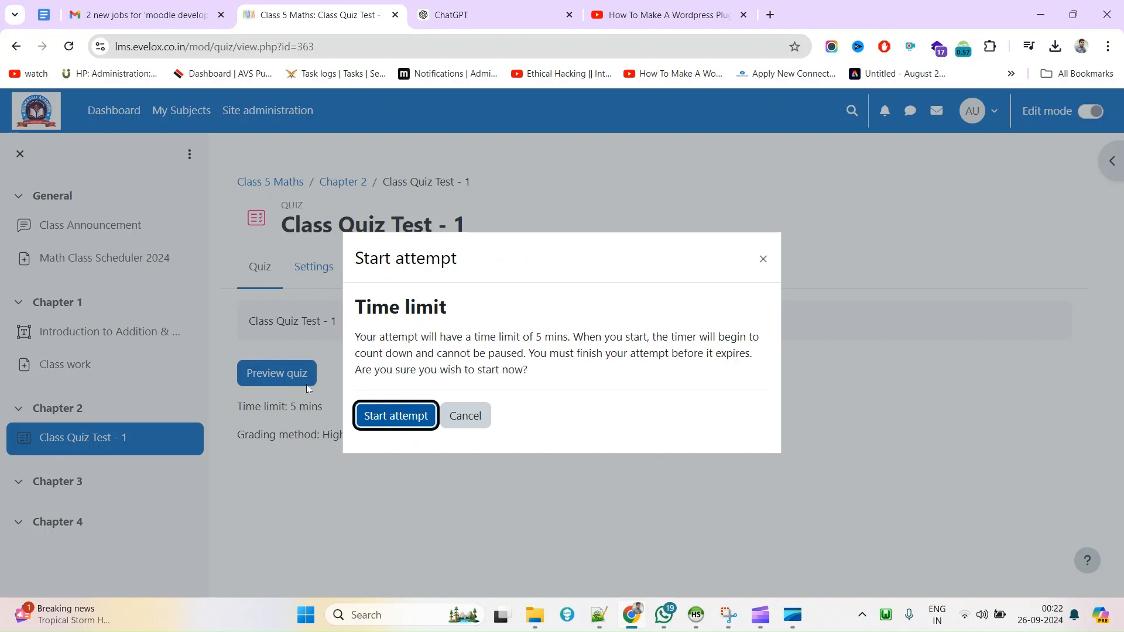
pyautogui.click(402, 428)
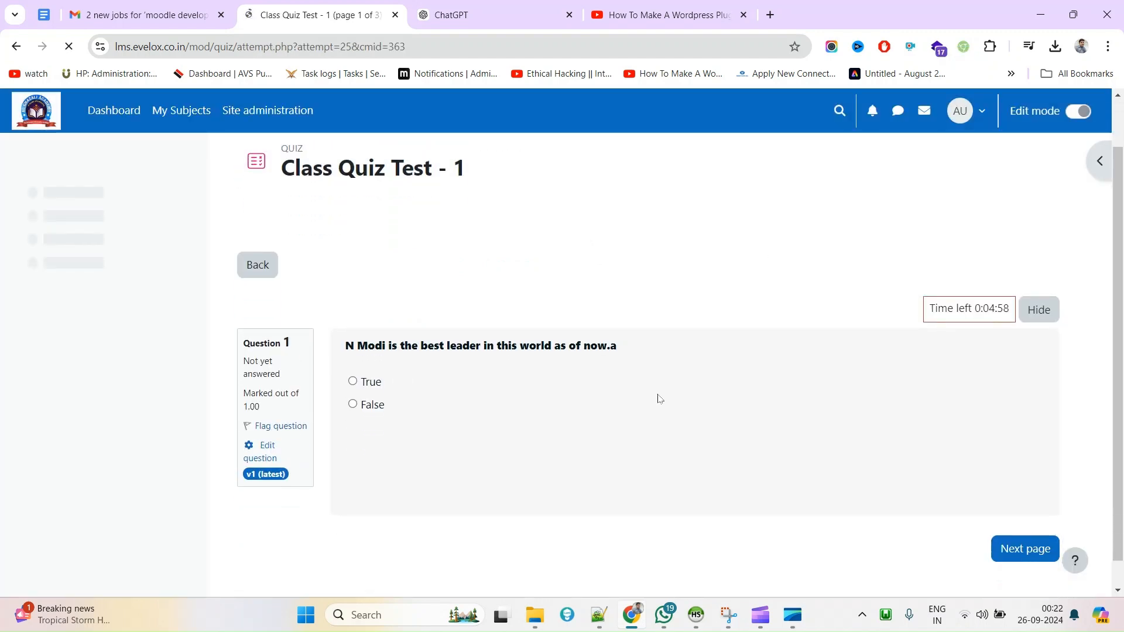
# Step: Answer the 5 + 5 question with 10 and the first question with True, and advance to the essay question
pyautogui.click(1026, 520)
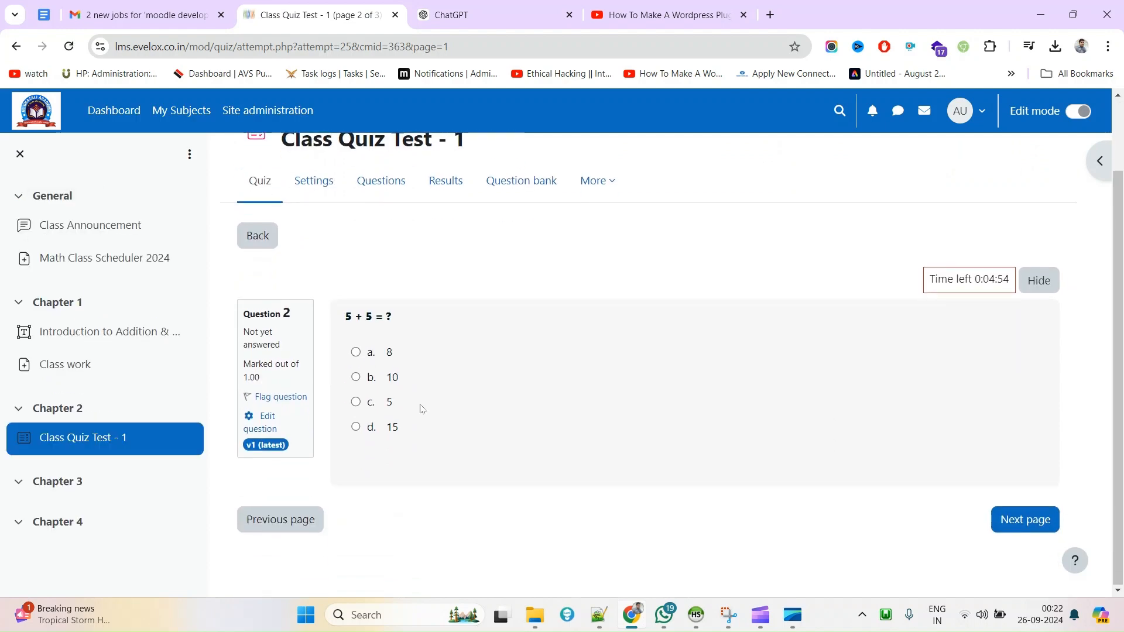
pyautogui.click(384, 378)
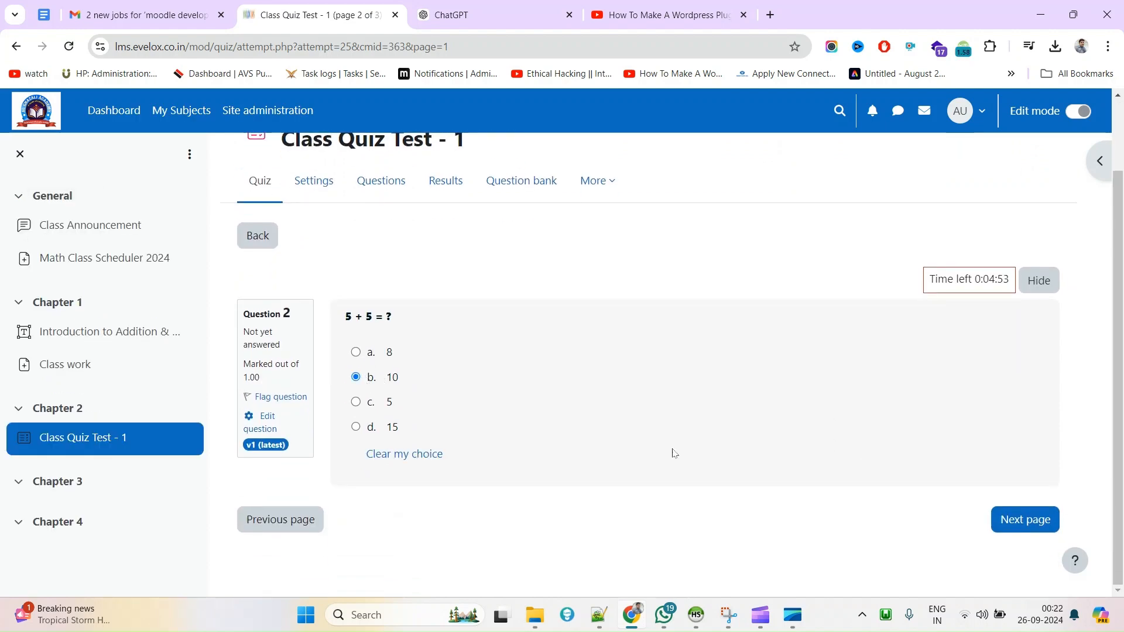
pyautogui.click(309, 521)
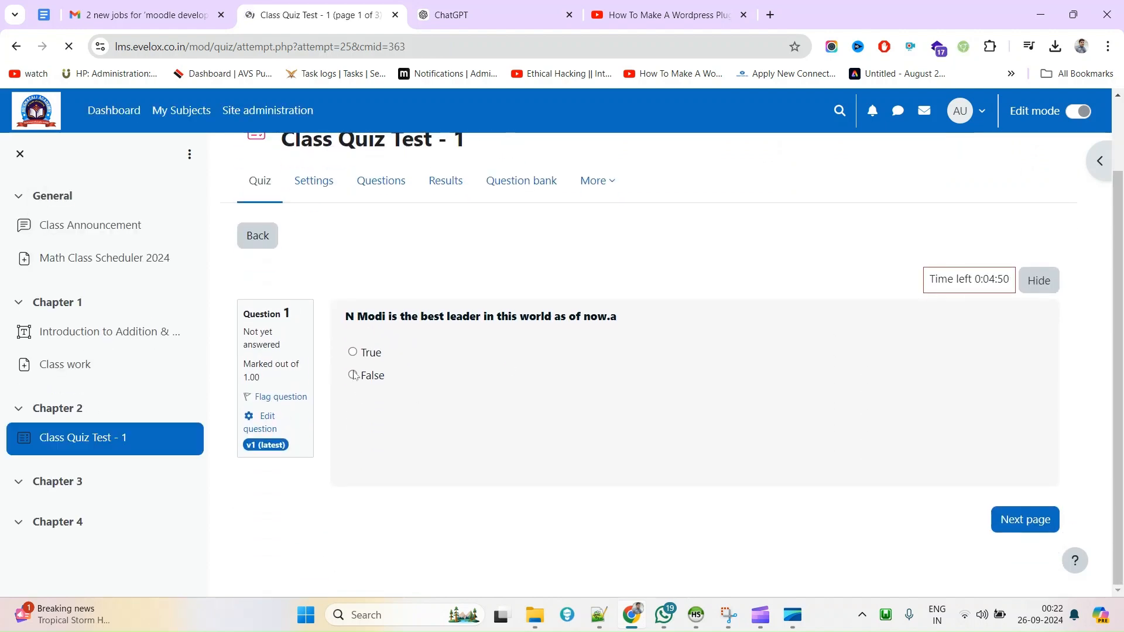
pyautogui.click(353, 352)
pyautogui.click(1024, 520)
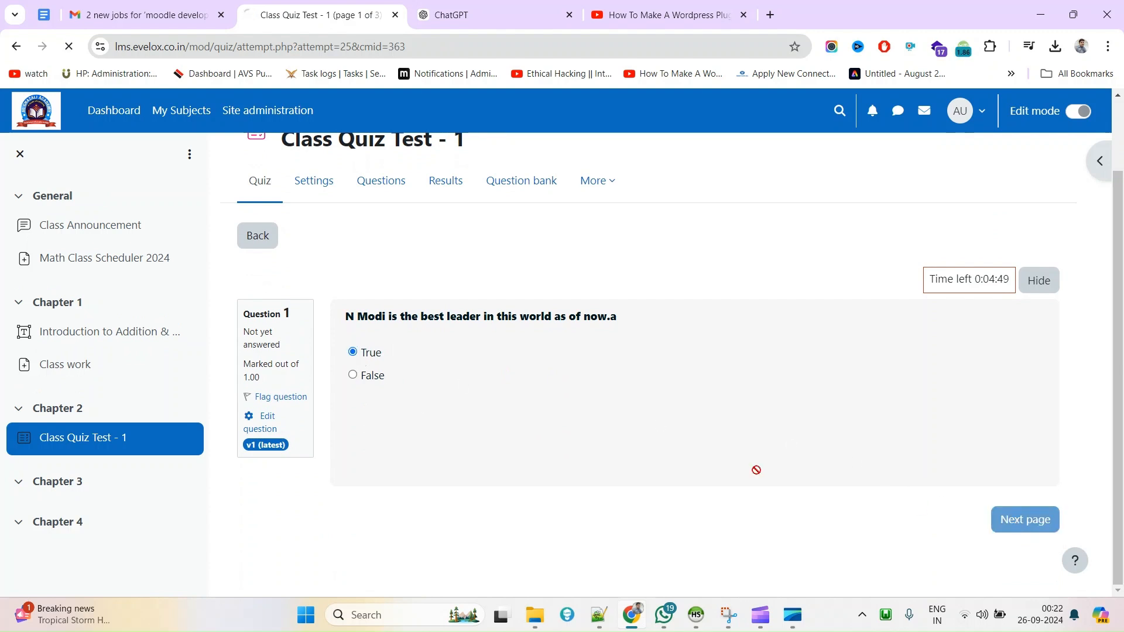
pyautogui.click(1027, 518)
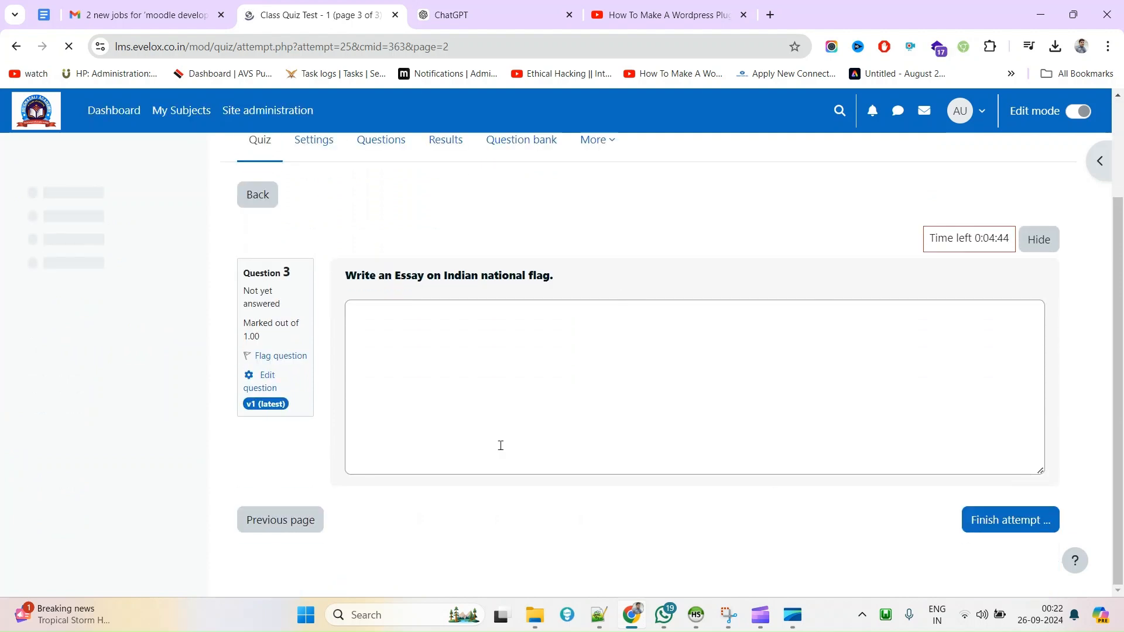
# Step: Answer the essay question with its own copied question text followed by "reponse"
pyautogui.tripleClick(481, 284)
pyautogui.hotkey('ctrl', 'c')
pyautogui.click(438, 412)
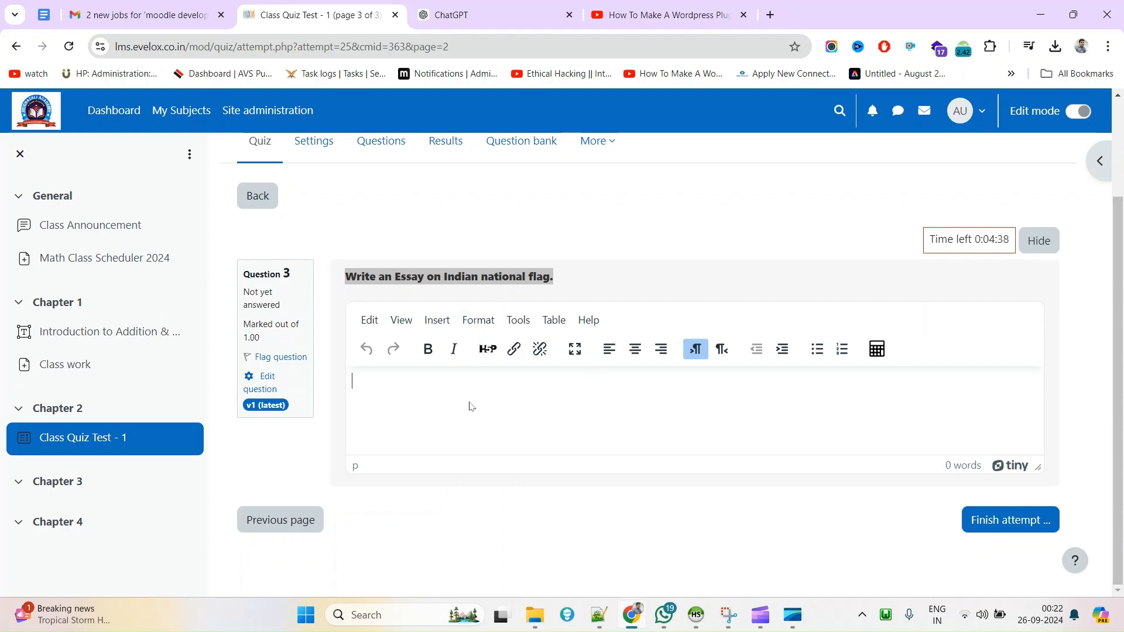
pyautogui.hotkey('ctrl', 'v')
pyautogui.write('reponse')
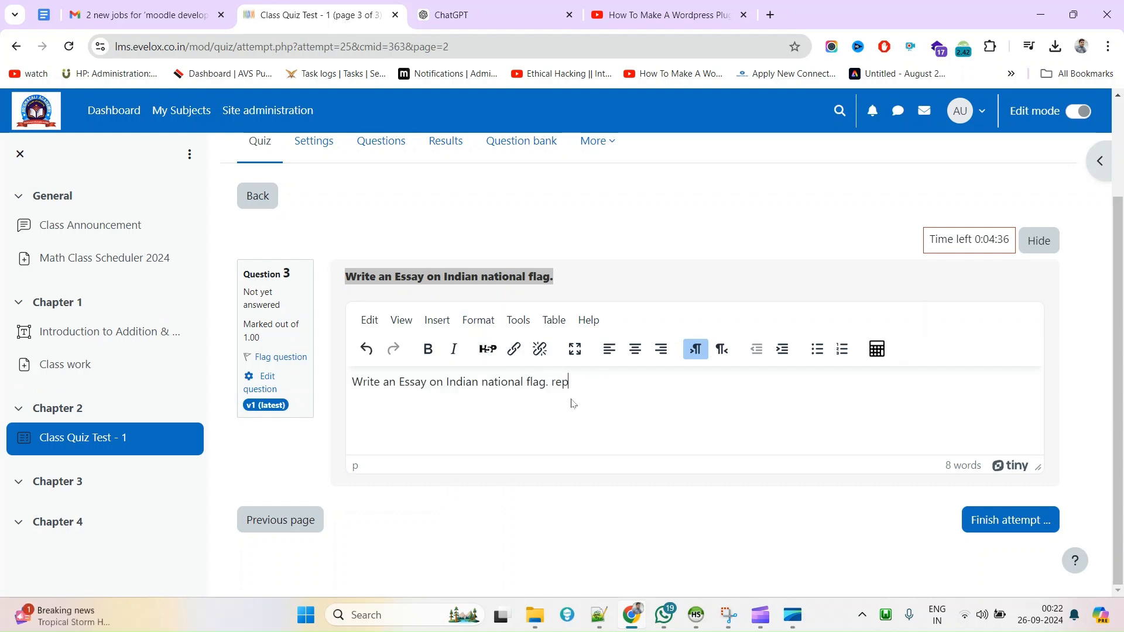
# Step: Finish the quiz attempt and submit all answers, confirming the submission
pyautogui.click(1016, 527)
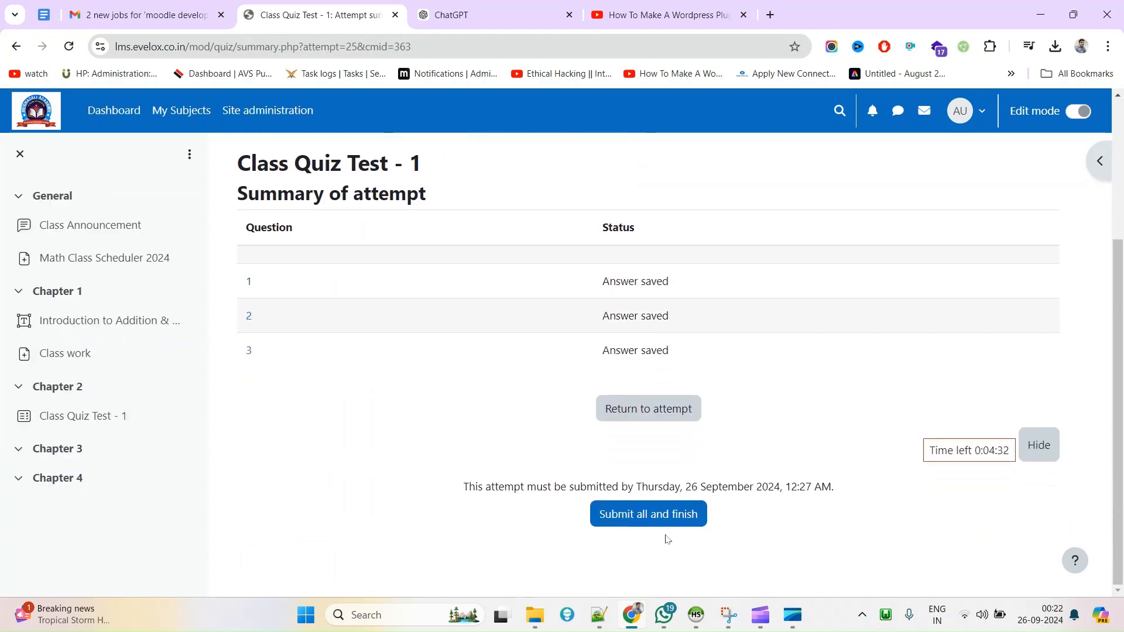
pyautogui.click(664, 519)
pyautogui.click(682, 244)
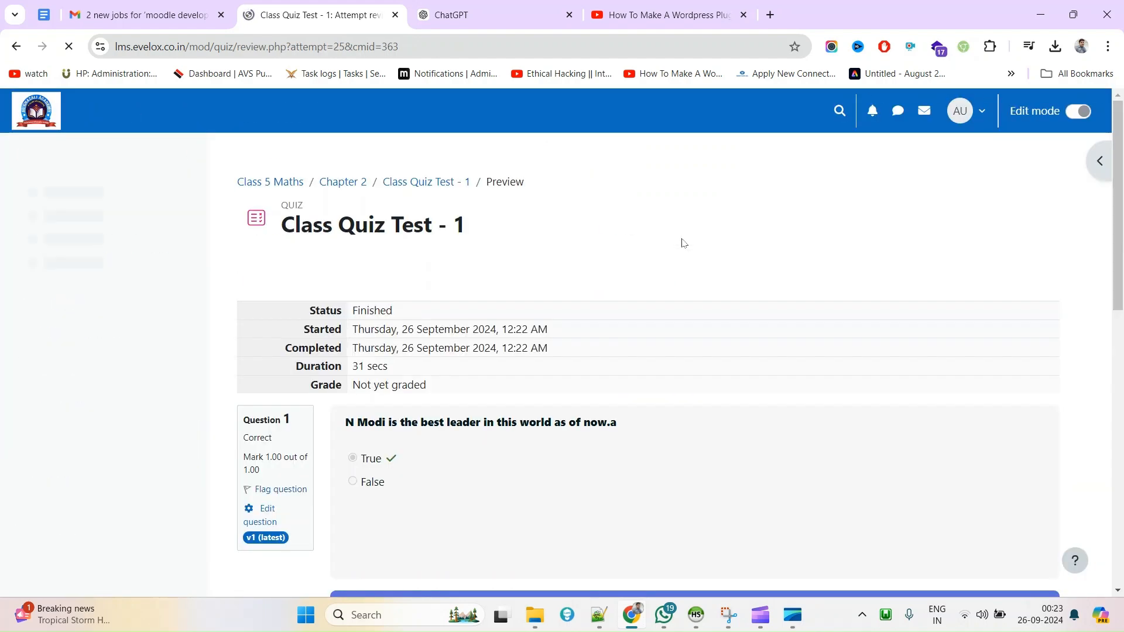
# Step: Review the submitted attempt's summary and the marking and feedback of each question
pyautogui.scroll(-2, 504, 378)
pyautogui.scroll(-5, 504, 378)
pyautogui.scroll(9, 527, 434)
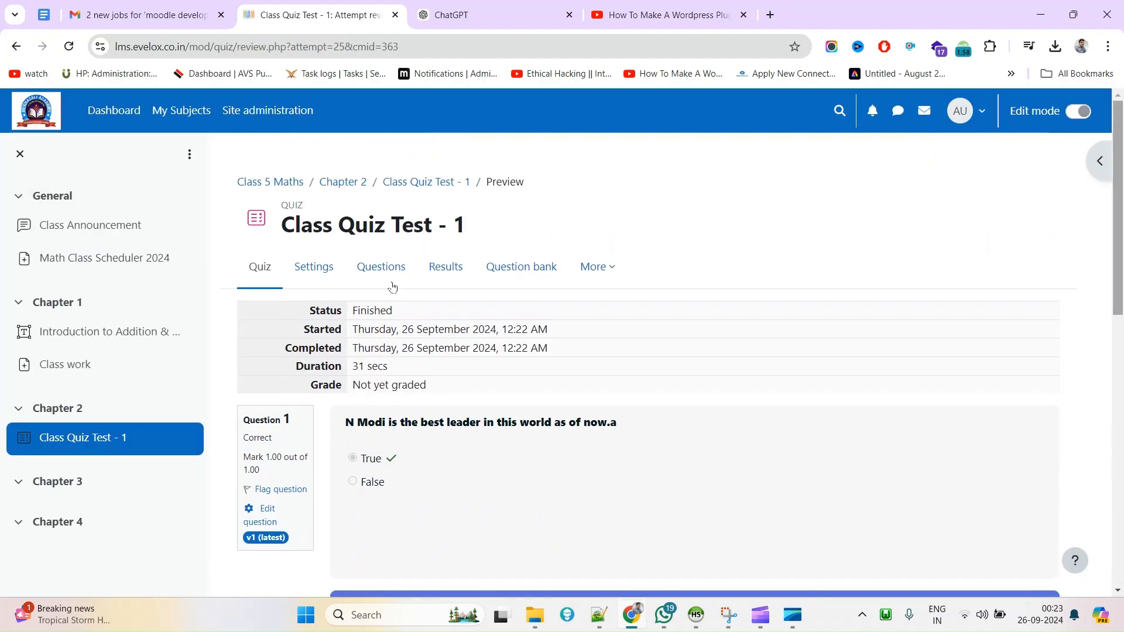
pyautogui.scroll(-3, 392, 463)
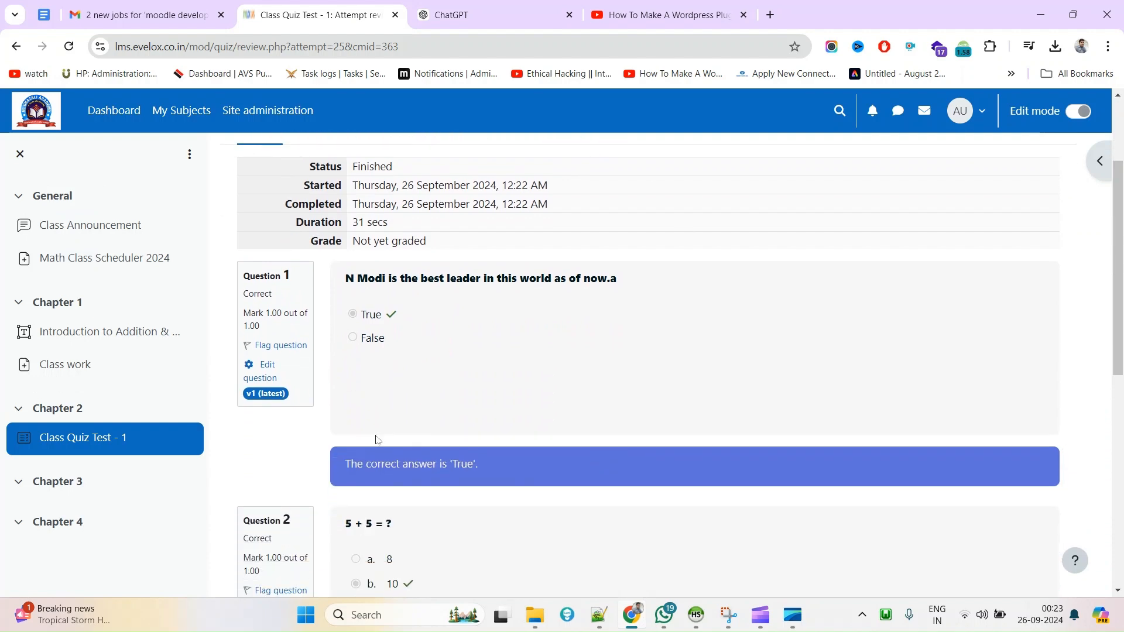
pyautogui.scroll(-4, 369, 432)
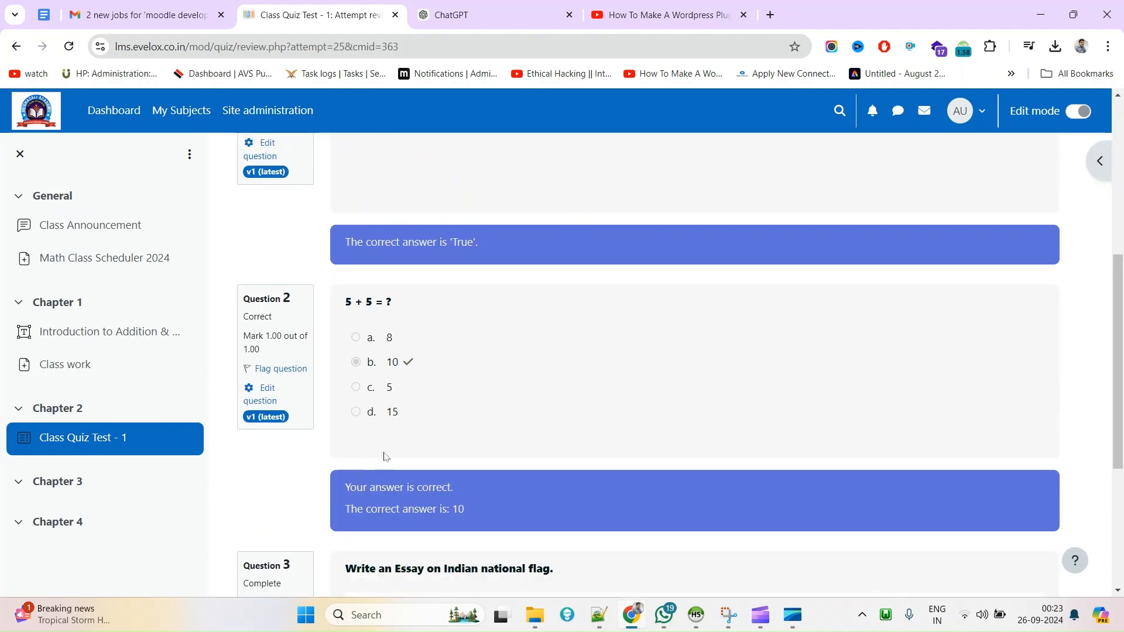
pyautogui.scroll(-3, 487, 378)
pyautogui.scroll(9, 435, 271)
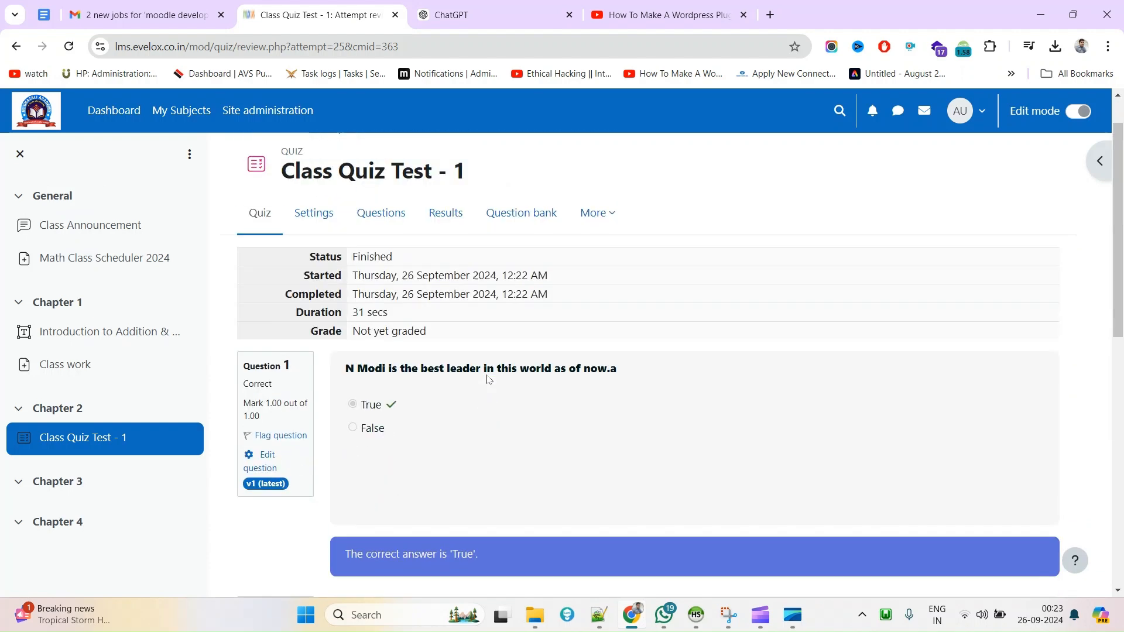
# Step: Return to the Class 5 Maths course and start adding an activity or resource to Chapter 3
pyautogui.click(276, 185)
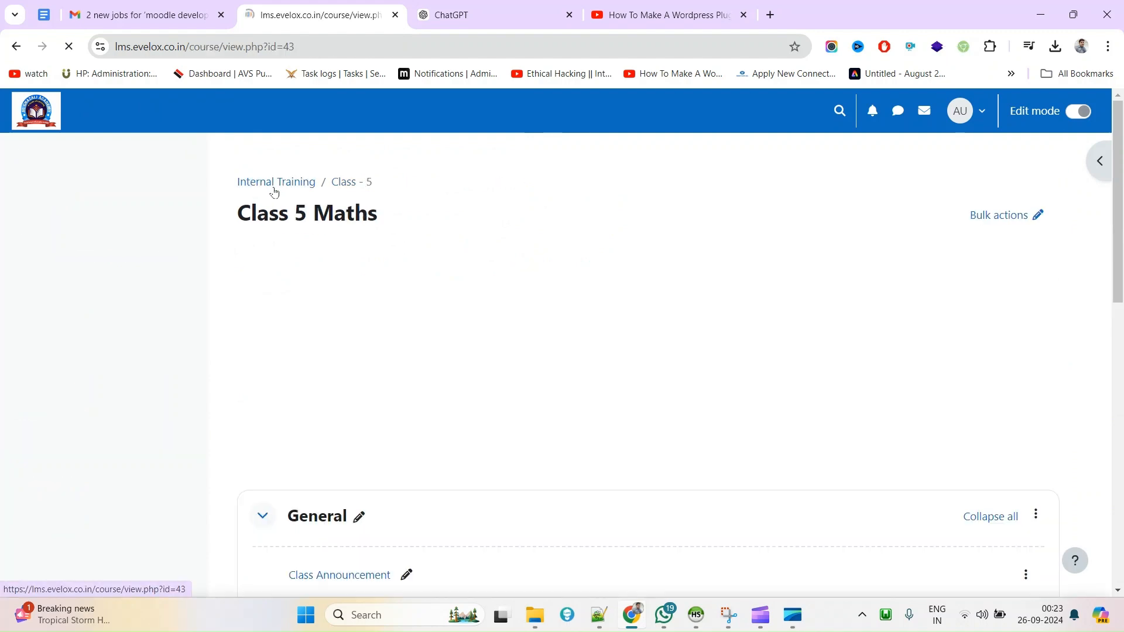
pyautogui.scroll(-10, 507, 503)
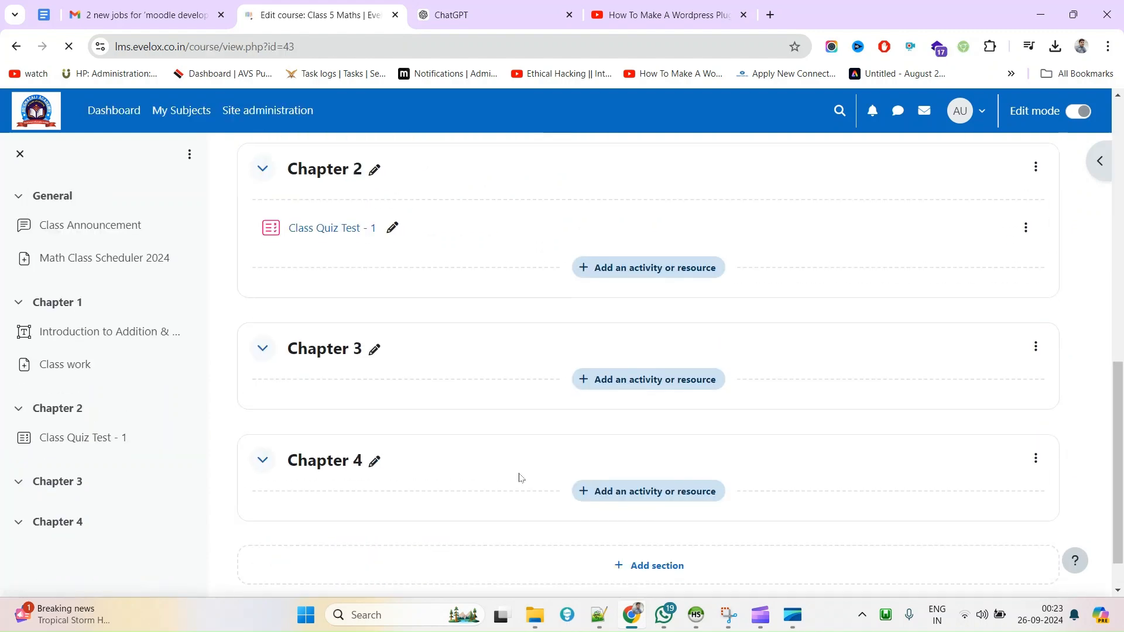
pyautogui.click(618, 381)
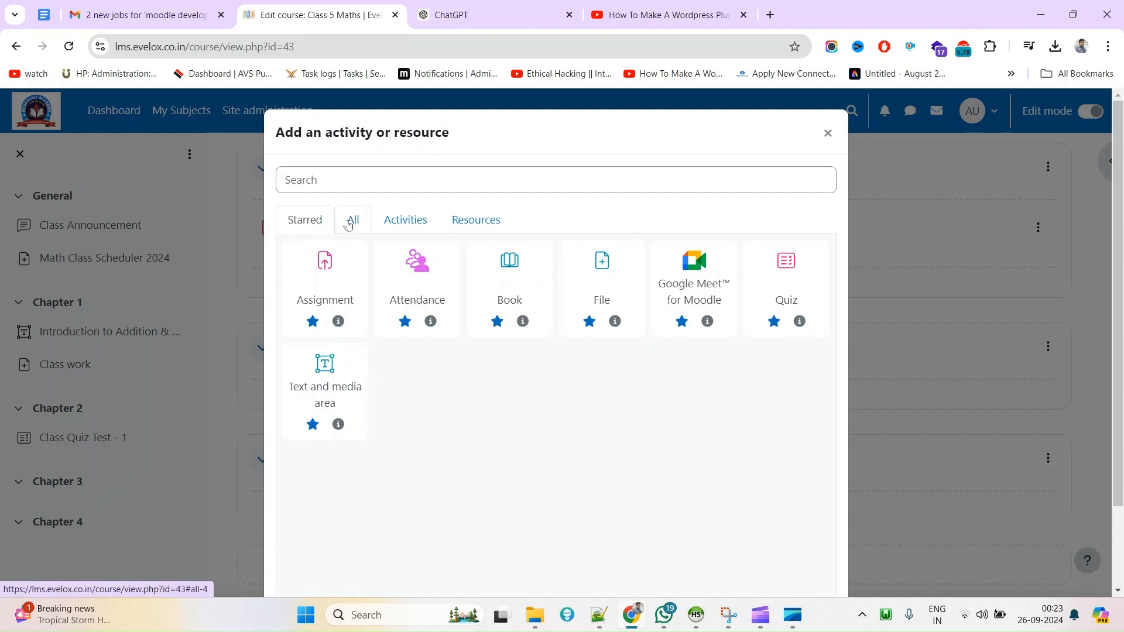
# Step: Remove Book from the starred resources and star it again from the full list
pyautogui.click(497, 323)
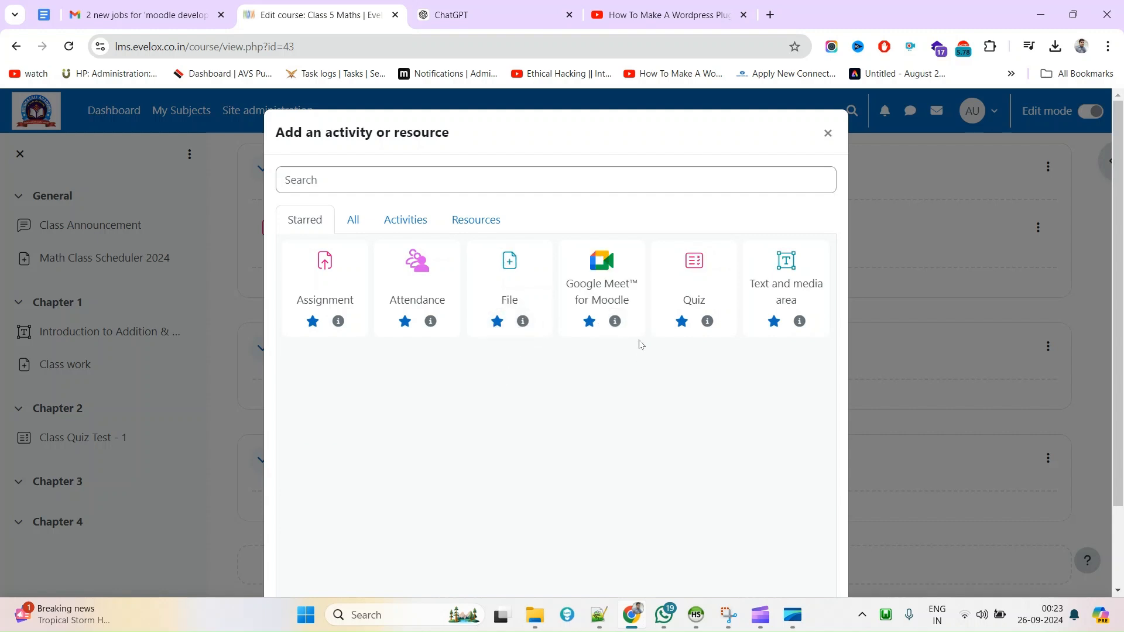
pyautogui.click(354, 222)
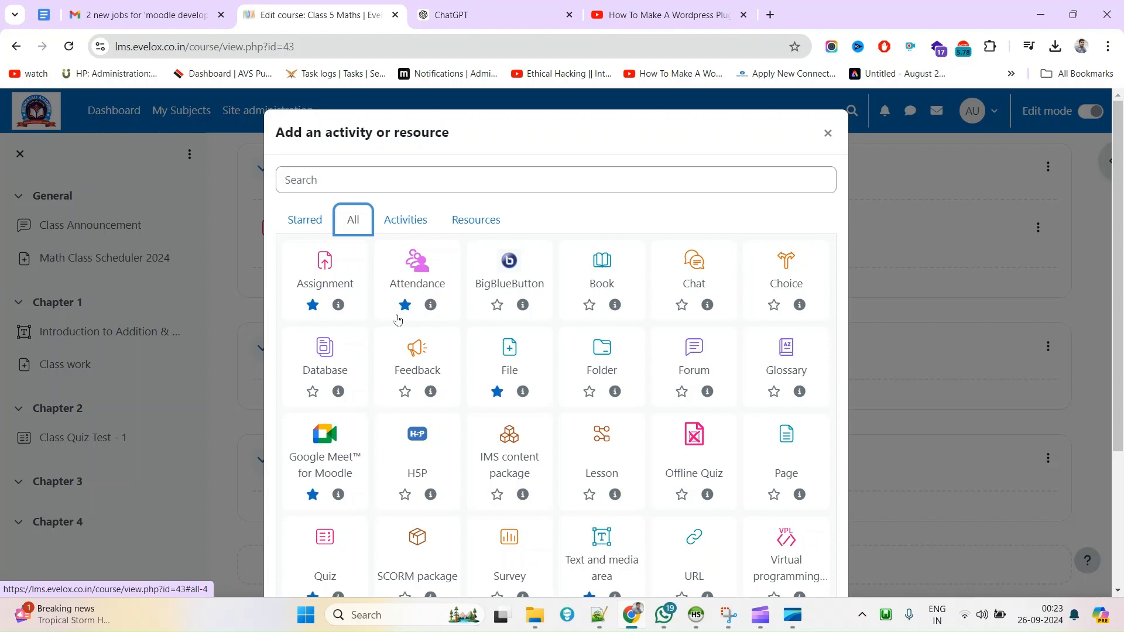
pyautogui.click(589, 305)
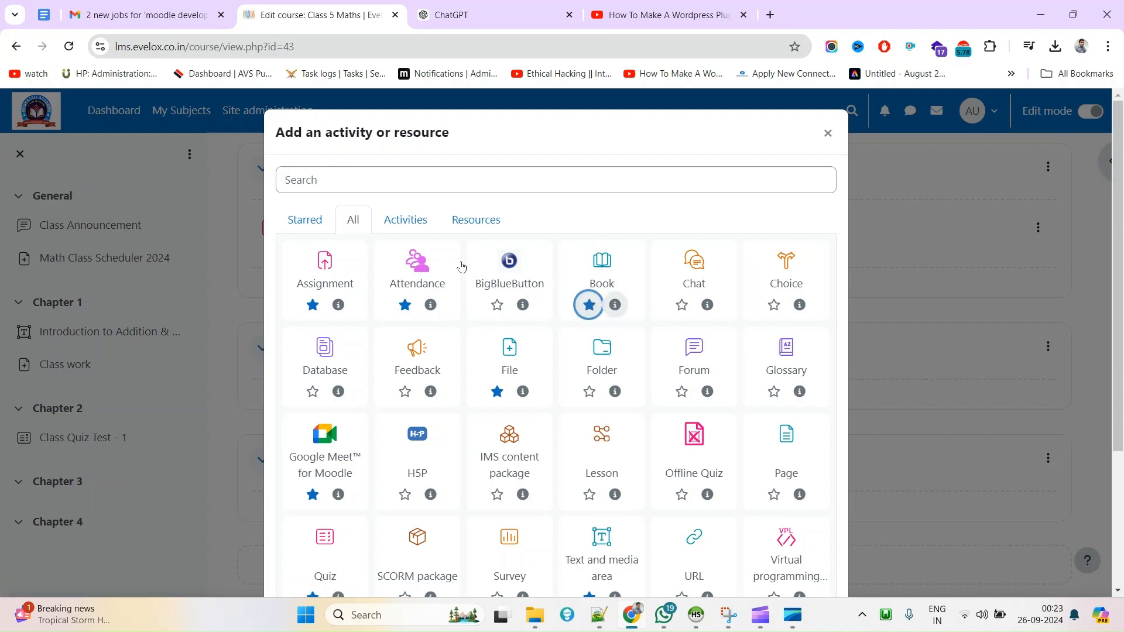
pyautogui.click(304, 220)
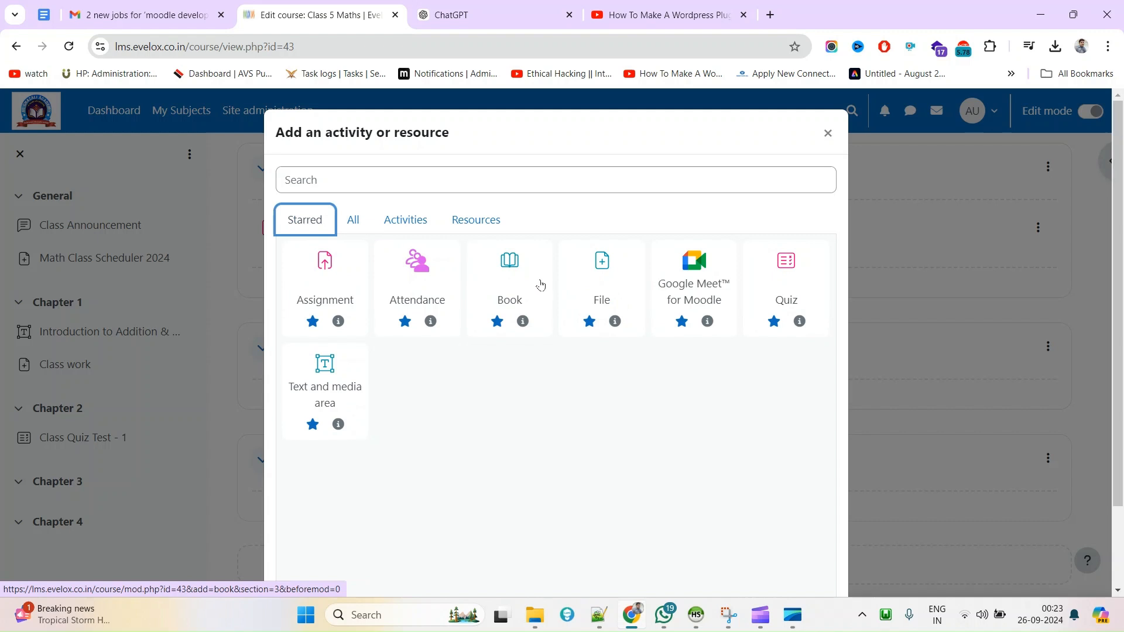
# Step: Star the Folder resource in the full list and check it among the starred items
pyautogui.click(353, 220)
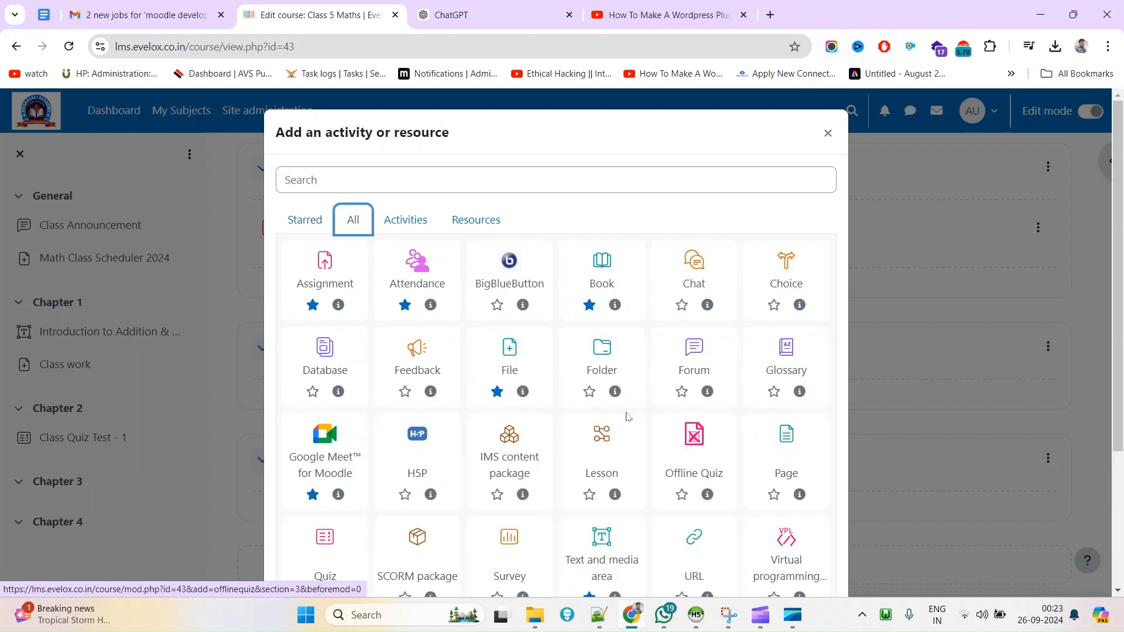
pyautogui.click(589, 392)
pyautogui.click(320, 234)
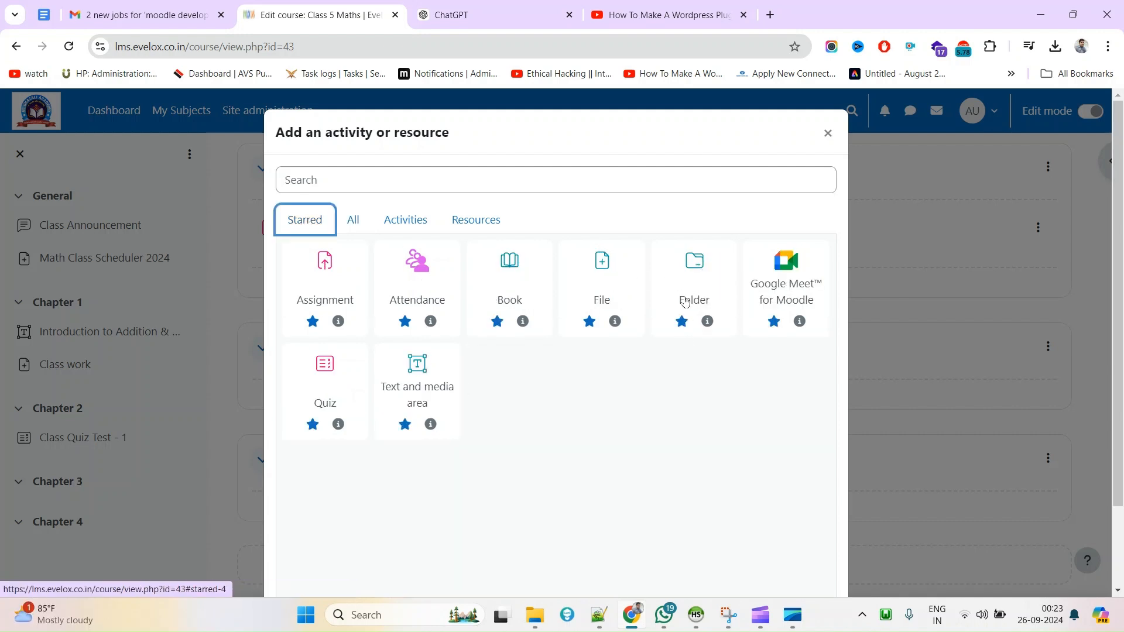
# Step: Look through the full list of activities and resources, and close it without adding anything to Chapter 3
pyautogui.click(356, 221)
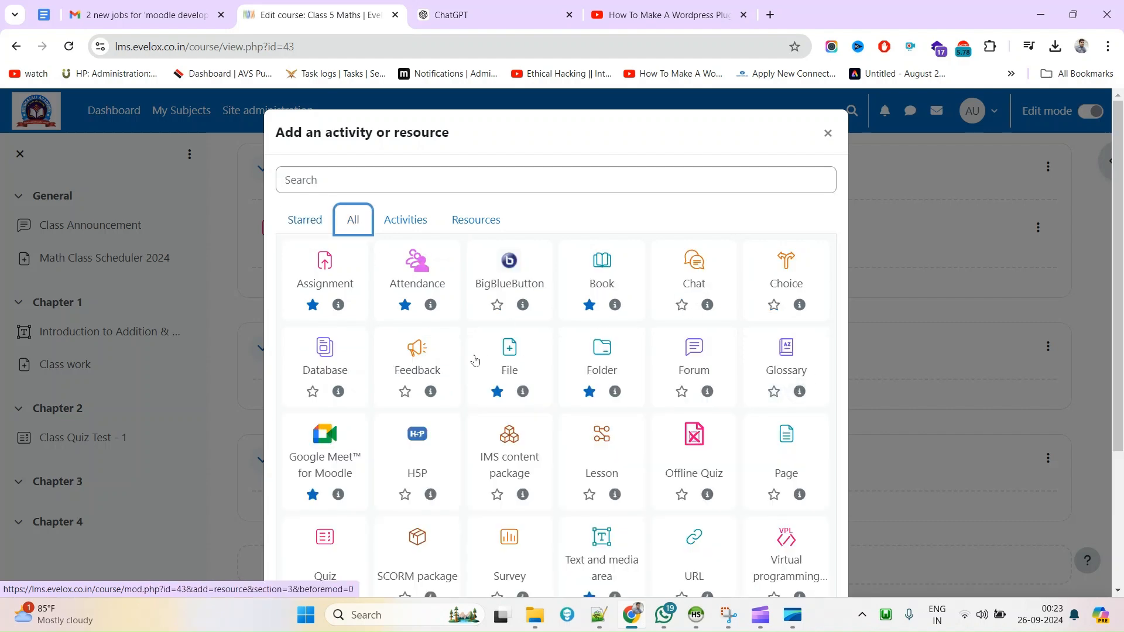
pyautogui.scroll(-3, 557, 410)
pyautogui.scroll(1, 643, 473)
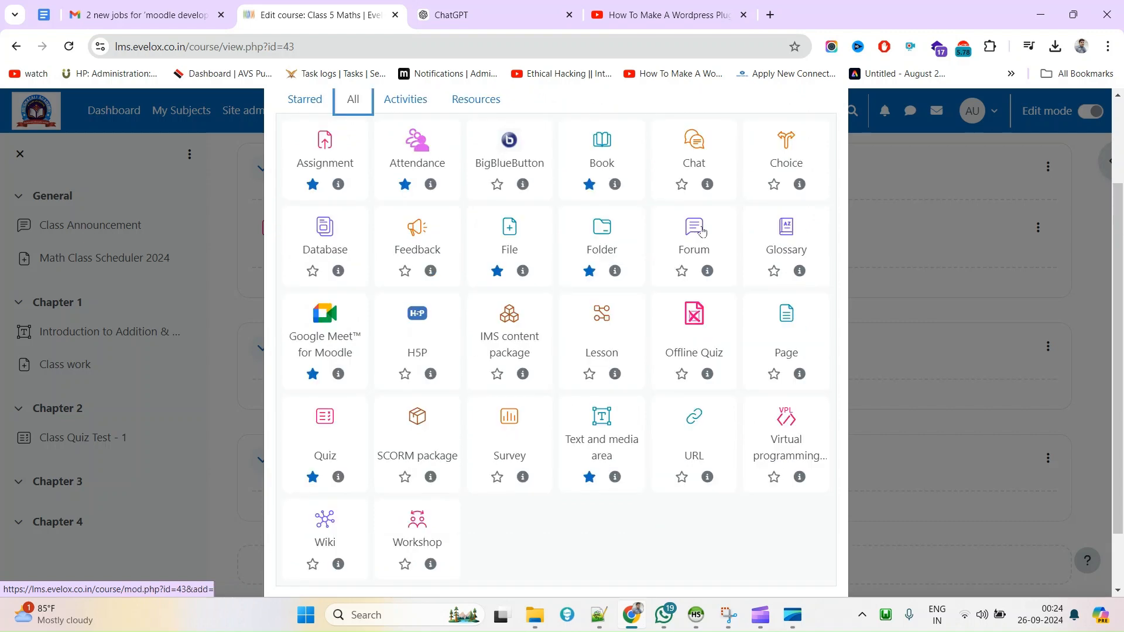
pyautogui.scroll(2, 828, 174)
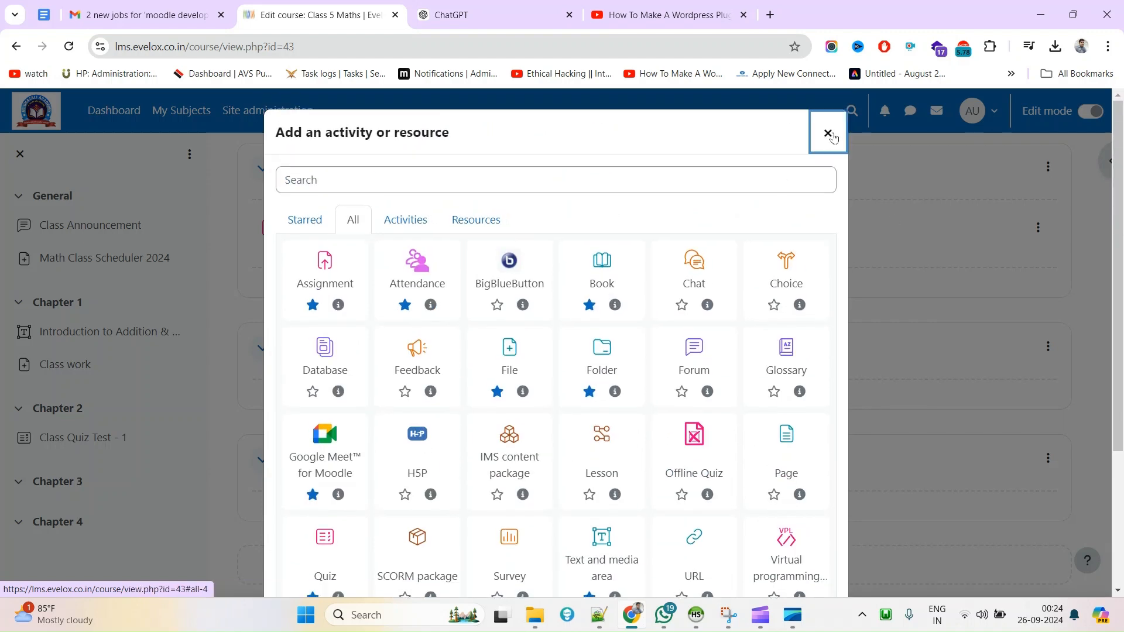
pyautogui.click(828, 134)
pyautogui.scroll(-1, 492, 456)
pyautogui.scroll(10, 481, 510)
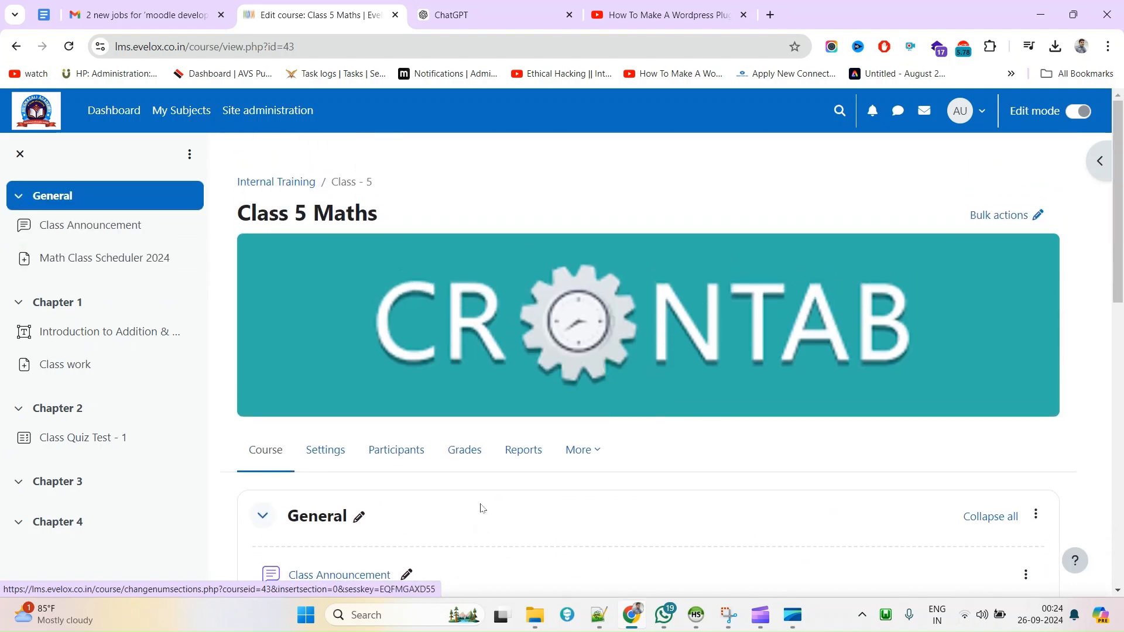